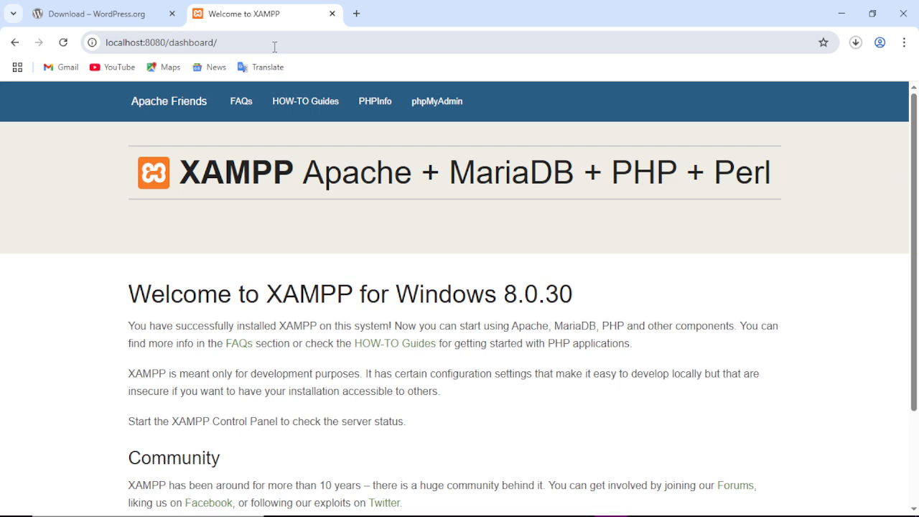
Open phpMyAdmin from the XAMPP dashboard.
{"action": "scroll", "coordinate": [308, 240], "scroll_direction": "down", "scroll_amount": 3}
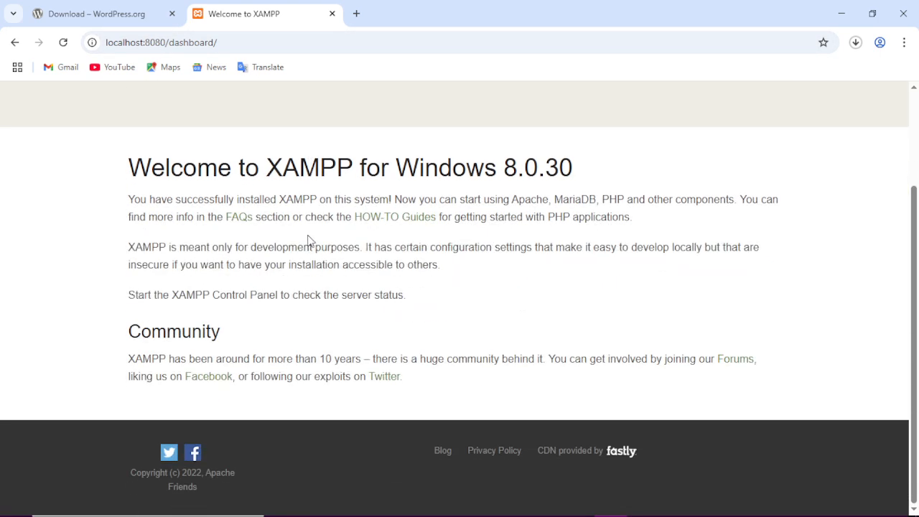
{"action": "scroll", "coordinate": [309, 240], "scroll_direction": "up", "scroll_amount": 3}
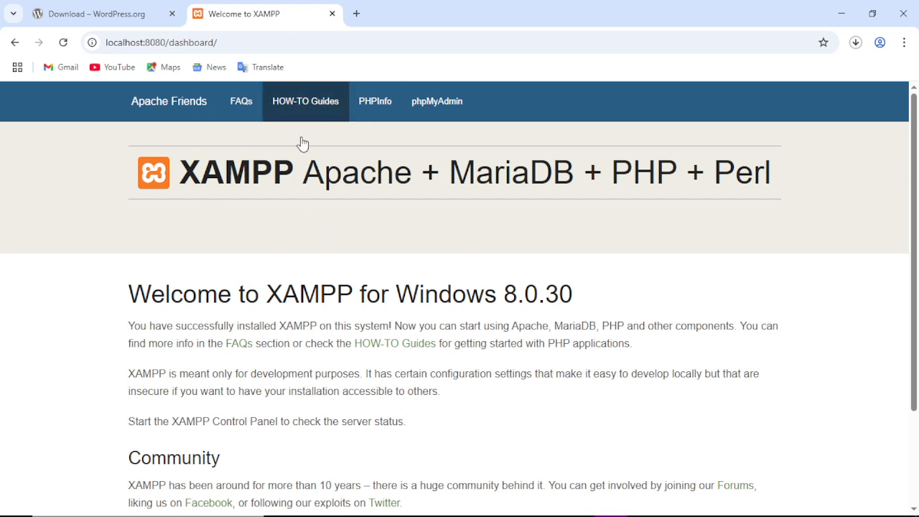
{"action": "left_click", "coordinate": [413, 102]}
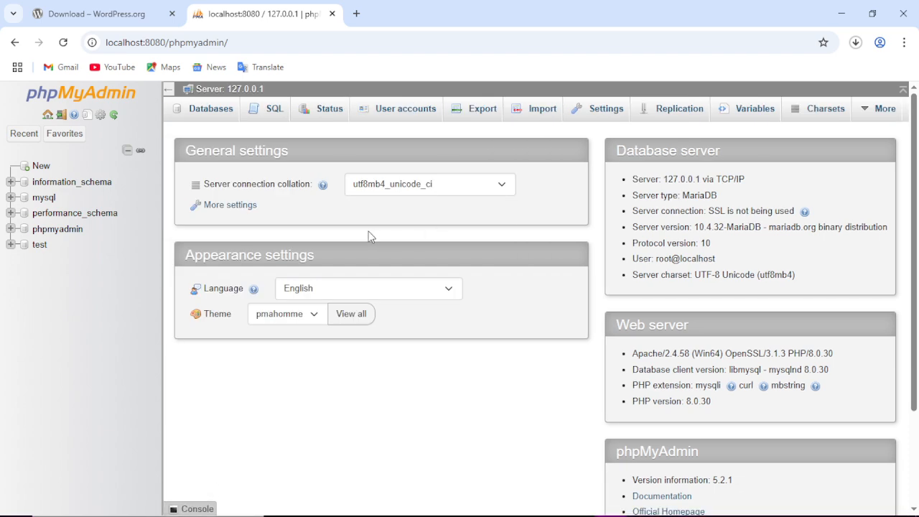
{"action": "scroll", "coordinate": [311, 365], "scroll_direction": "down", "scroll_amount": 1}
{"action": "scroll", "coordinate": [297, 371], "scroll_direction": "up", "scroll_amount": 1}
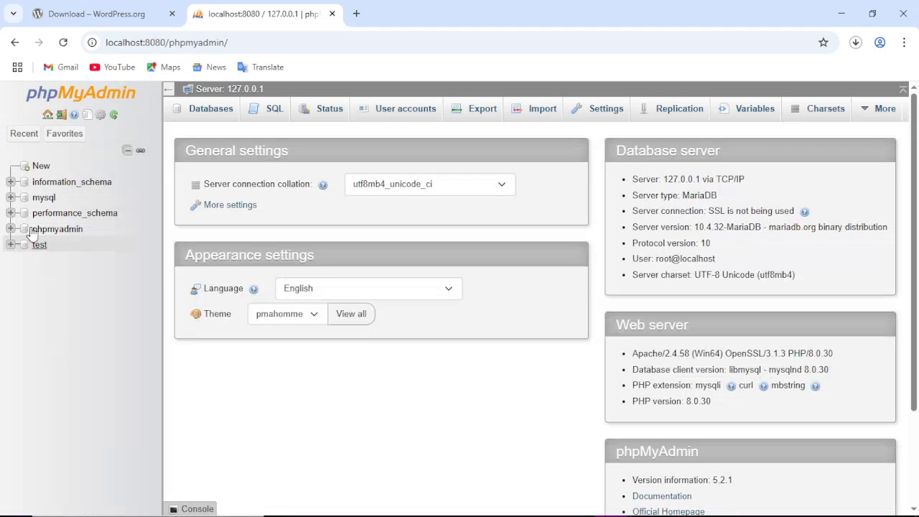
Create a new database named mysite and open it.
{"action": "left_click", "coordinate": [36, 168]}
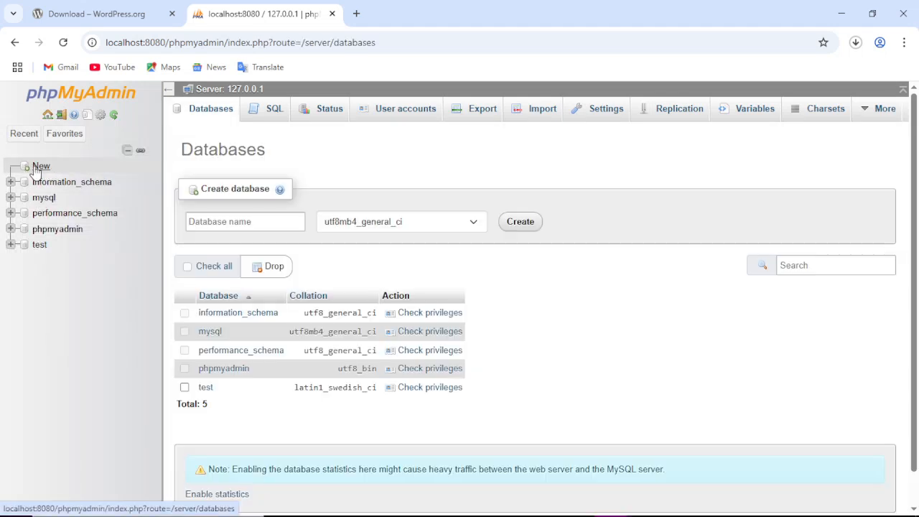
{"action": "left_click", "coordinate": [242, 225]}
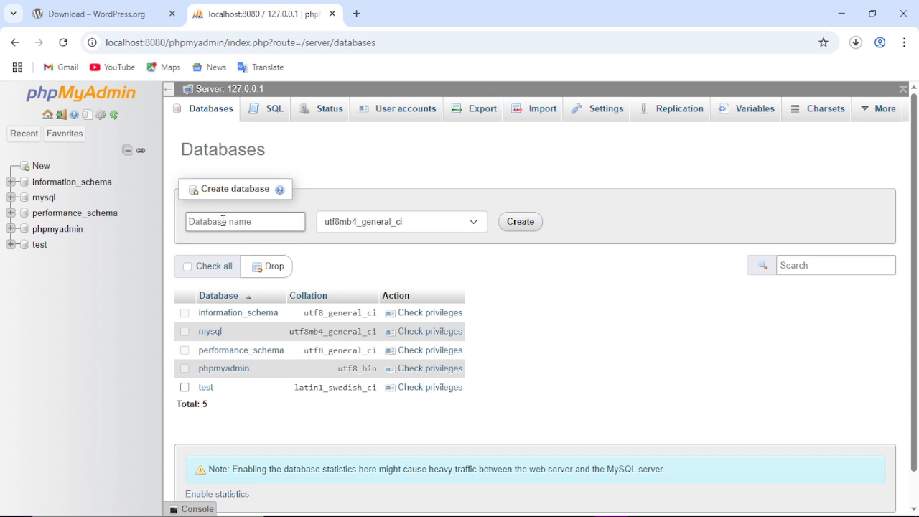
{"action": "type", "text": "mysite"}
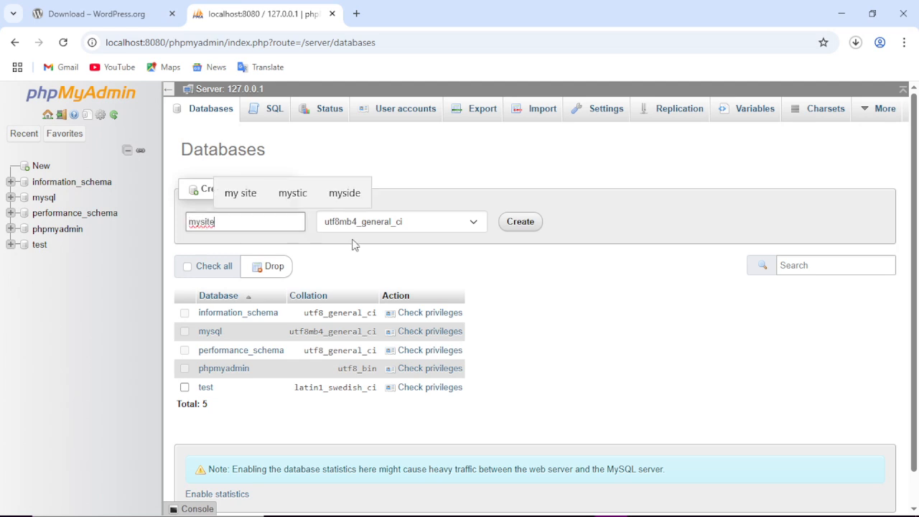
{"action": "left_click", "coordinate": [398, 250]}
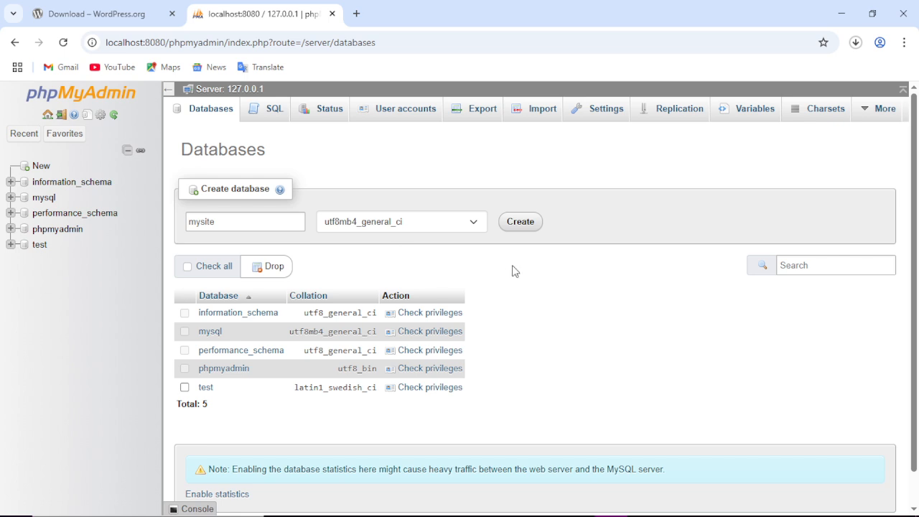
{"action": "left_click", "coordinate": [528, 226]}
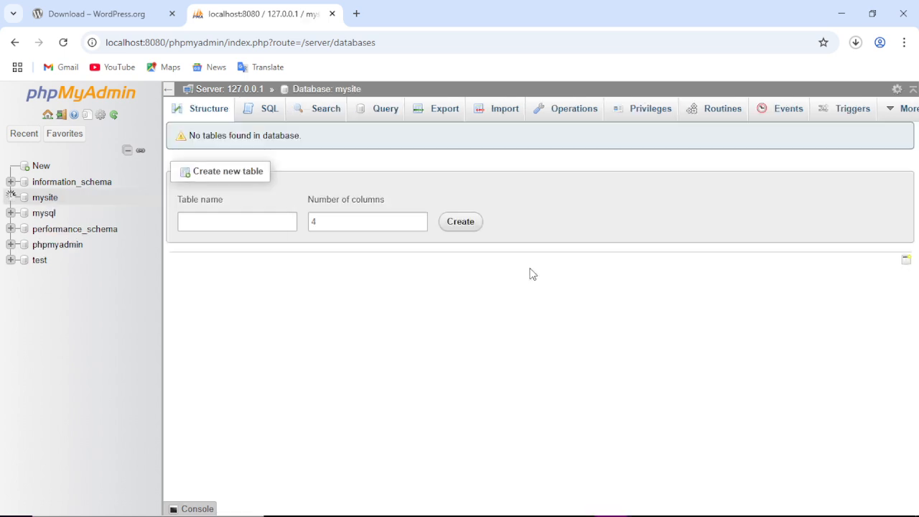
{"action": "left_click", "coordinate": [46, 199]}
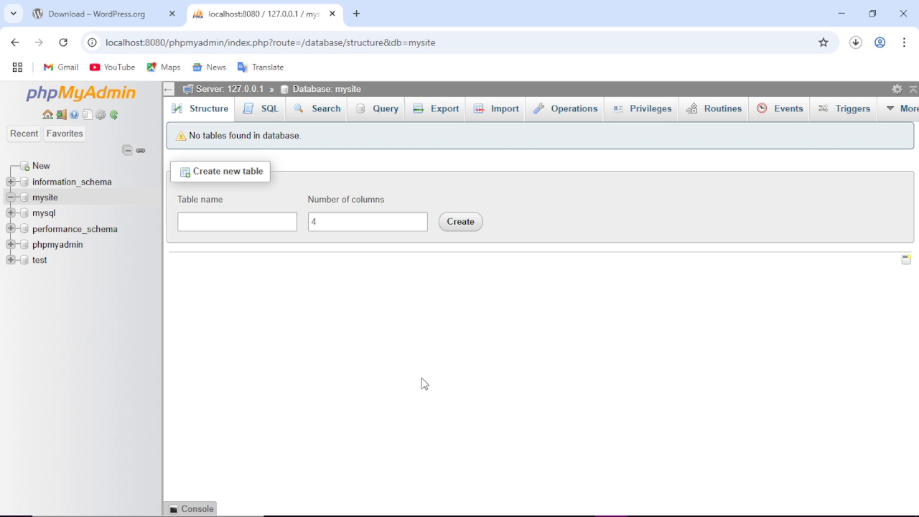
Minimize Chrome and open the Downloads folder in File Explorer.
{"action": "left_click", "coordinate": [842, 13]}
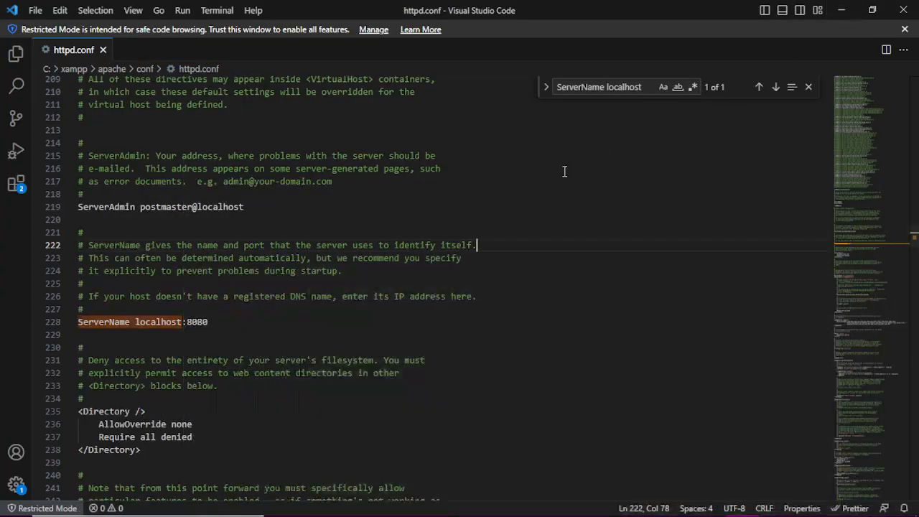
{"action": "key", "text": "super+Tab"}
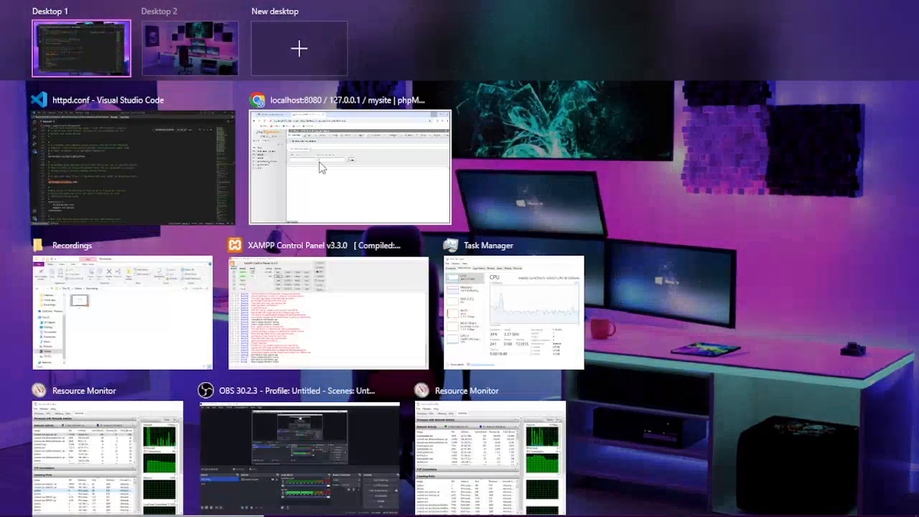
{"action": "left_click", "coordinate": [129, 320]}
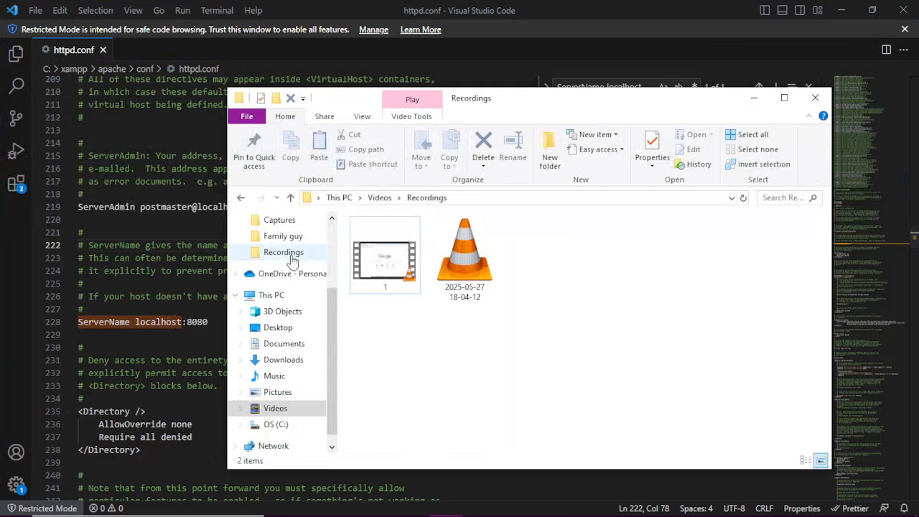
{"action": "left_click", "coordinate": [281, 360]}
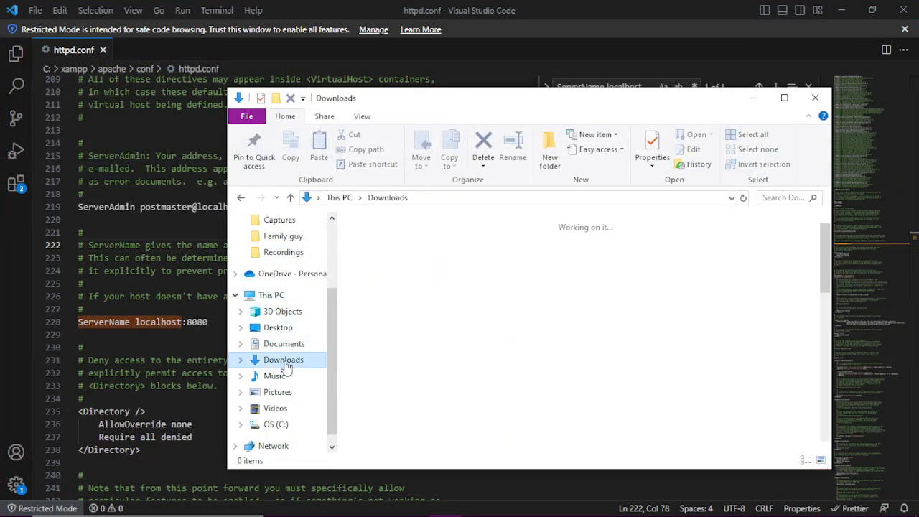
Open the 7-Zip Extract files dialog for wordpress-6.8.1.zip.
{"action": "left_click", "coordinate": [448, 277]}
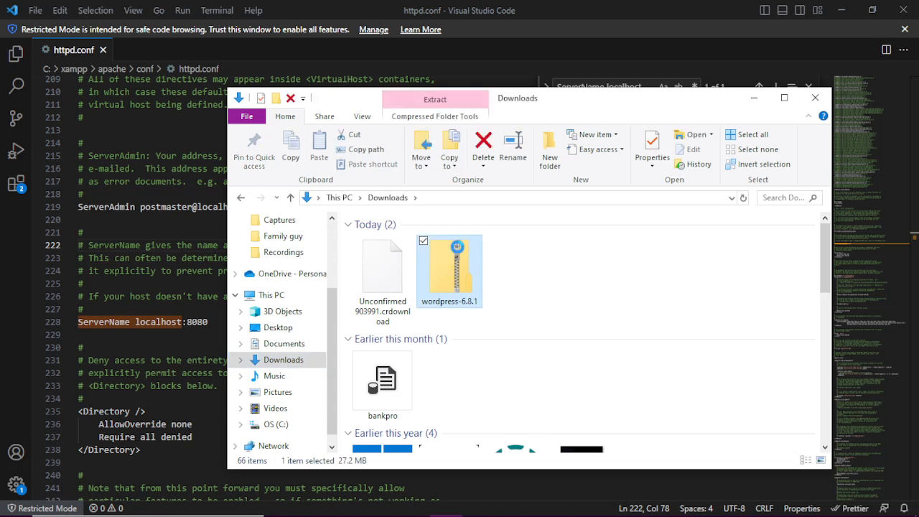
{"action": "right_click", "coordinate": [458, 248]}
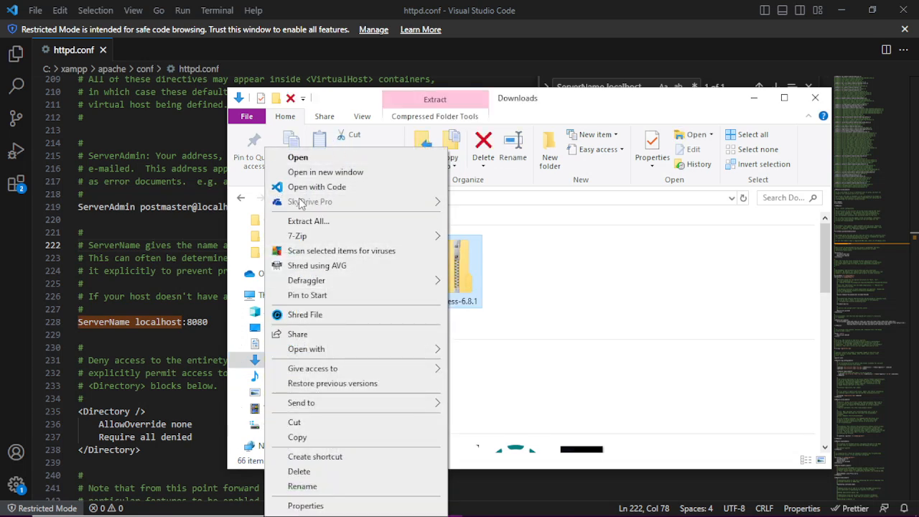
{"action": "mouse_move", "coordinate": [305, 239]}
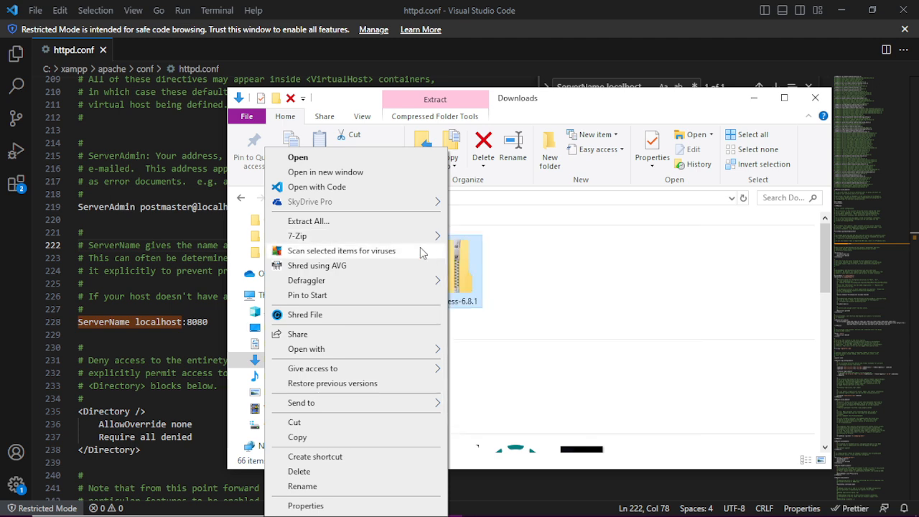
{"action": "mouse_move", "coordinate": [423, 237]}
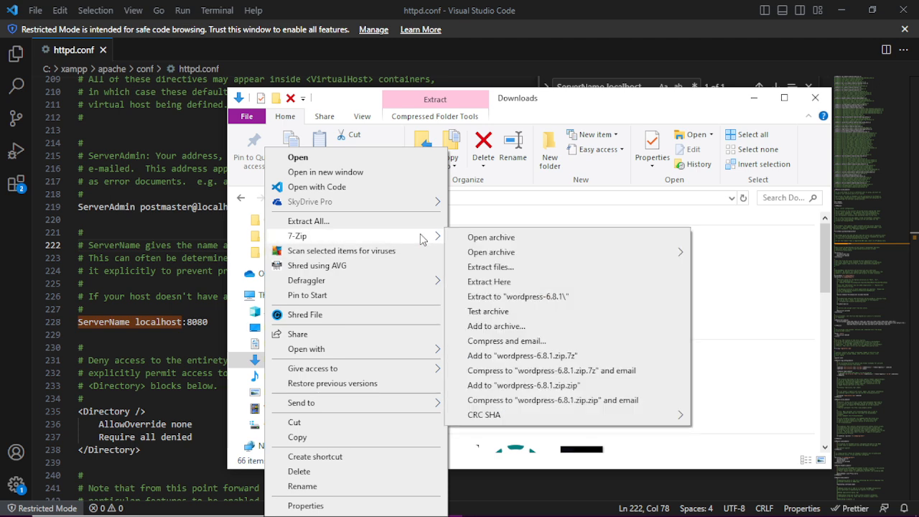
{"action": "left_click", "coordinate": [474, 267]}
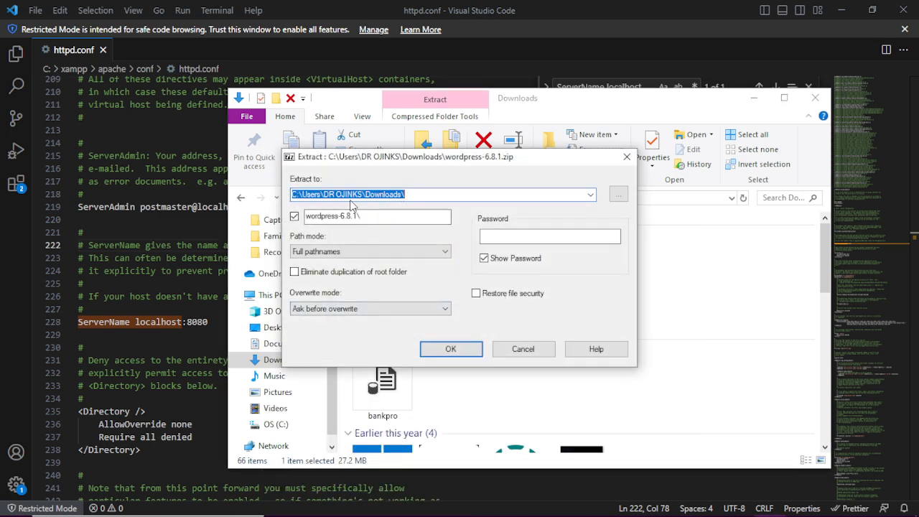
Extract the archive to the Downloads\wordpress folder and move the progress window aside.
{"action": "left_click", "coordinate": [420, 196]}
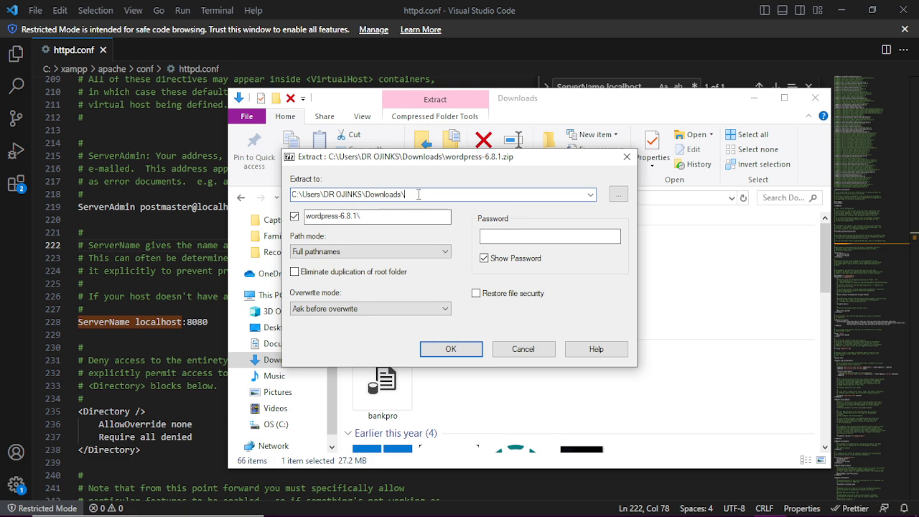
{"action": "type", "text": "wo"}
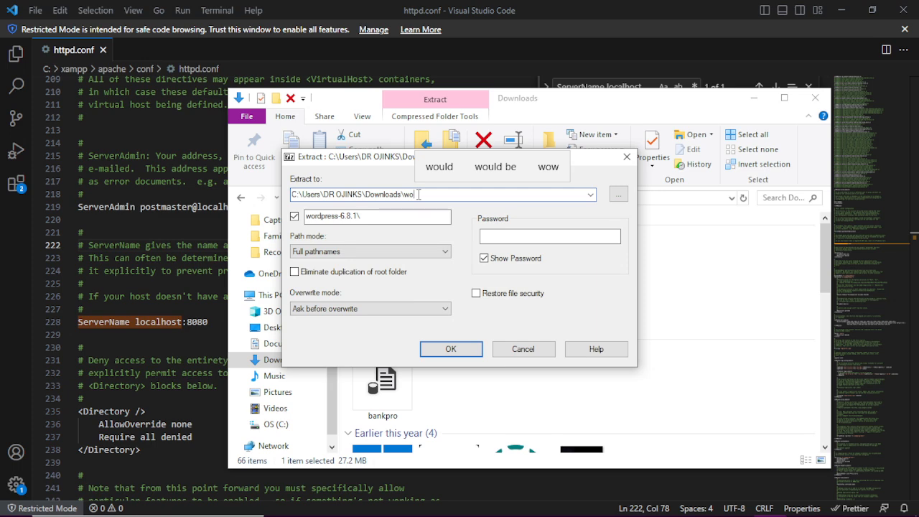
{"action": "type", "text": "rdpress"}
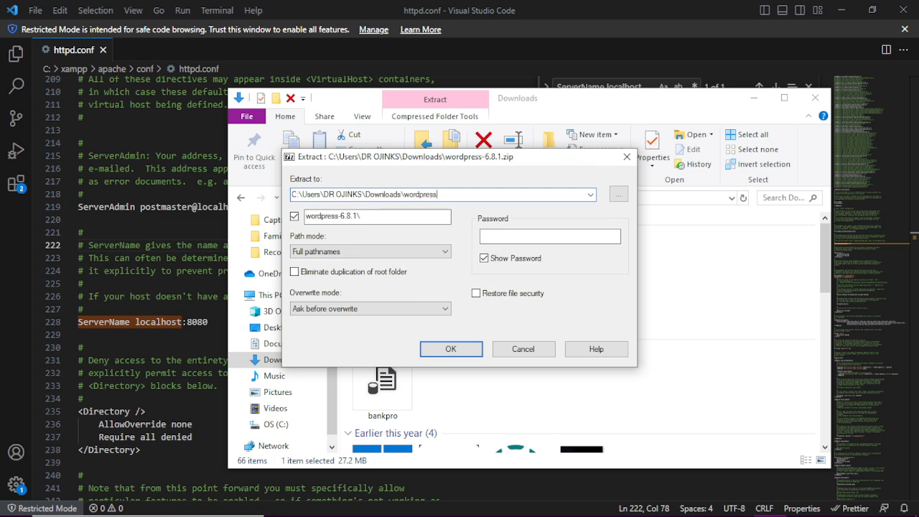
{"action": "key", "text": "Return"}
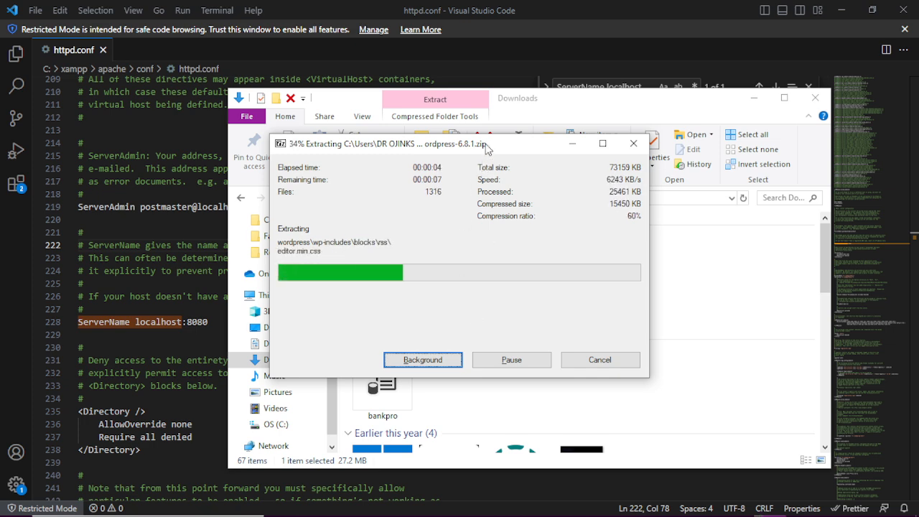
{"action": "left_click_drag", "start_coordinate": [489, 150], "coordinate": [269, 155]}
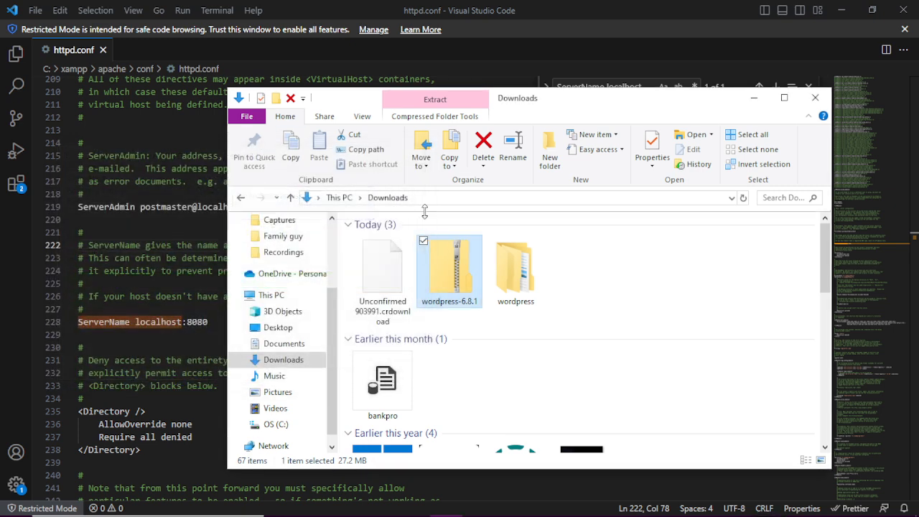
Browse into the extracted wordpress folder to check its WordPress files.
{"action": "left_click", "coordinate": [542, 280]}
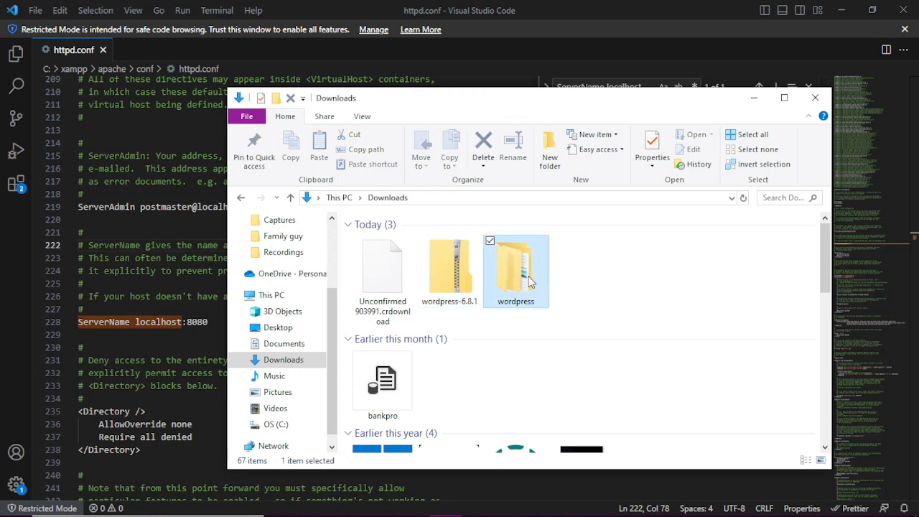
{"action": "double_click", "coordinate": [539, 280]}
{"action": "left_click", "coordinate": [439, 244]}
{"action": "double_click", "coordinate": [440, 244]}
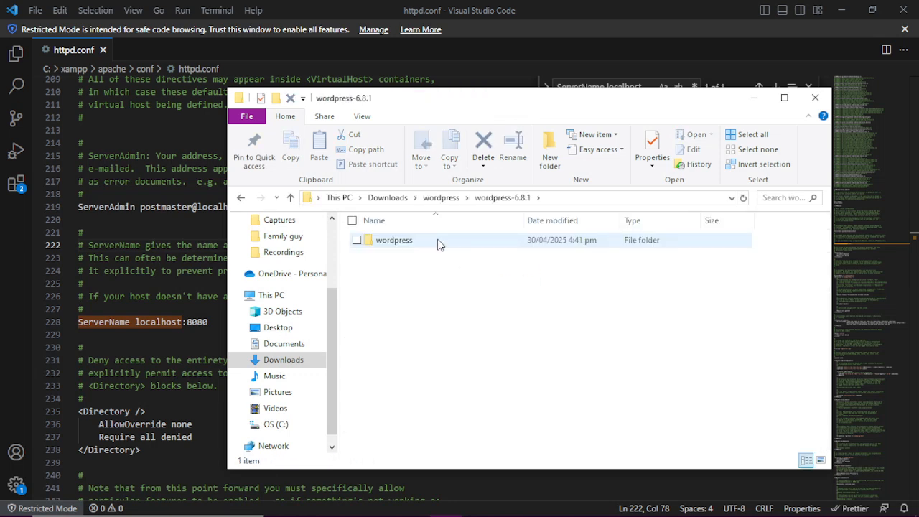
{"action": "left_click", "coordinate": [413, 246]}
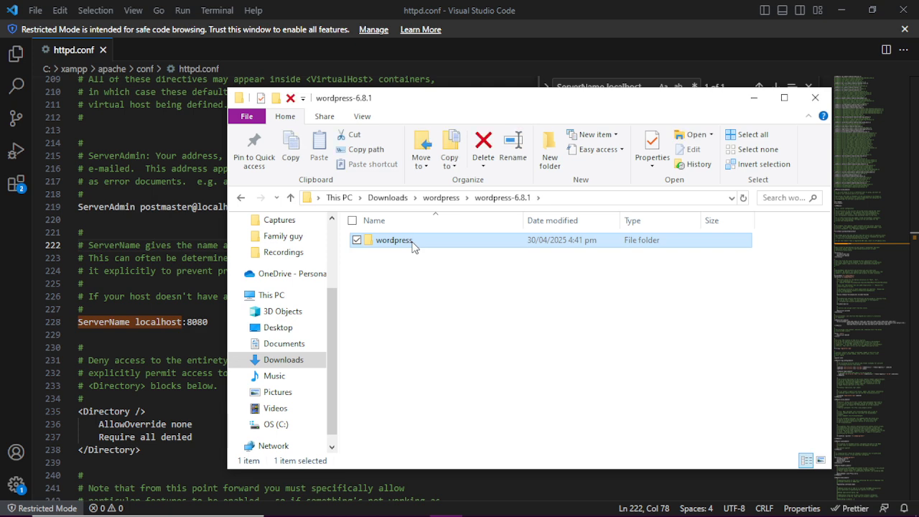
{"action": "double_click", "coordinate": [413, 244]}
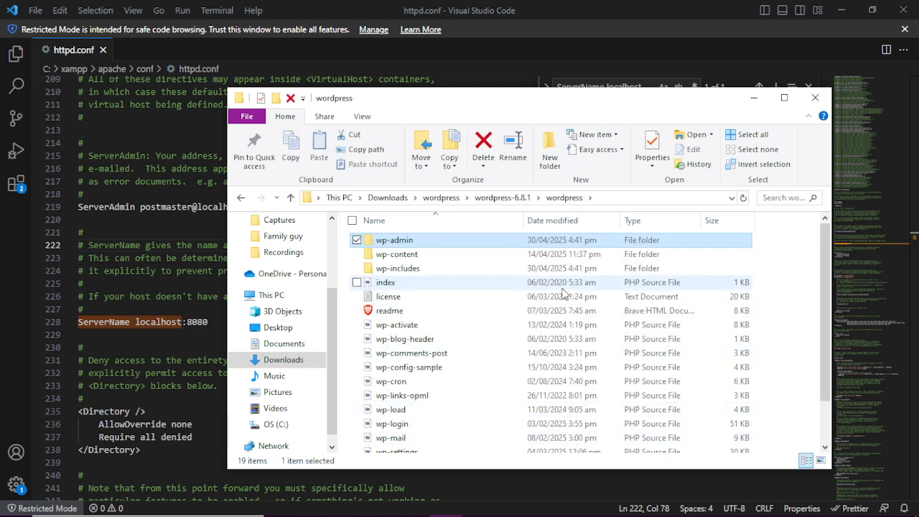
{"action": "left_click", "coordinate": [503, 197]}
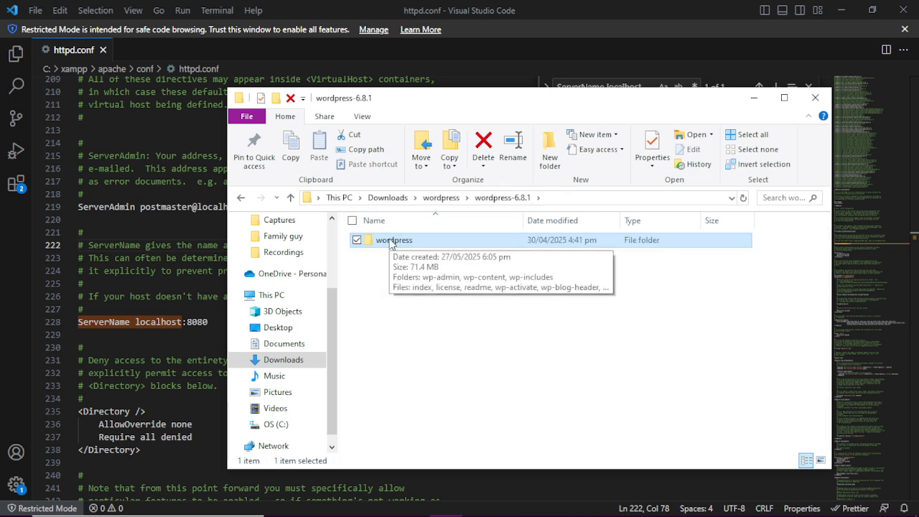
{"action": "scroll", "coordinate": [283, 334], "scroll_direction": "down", "scroll_amount": 1}
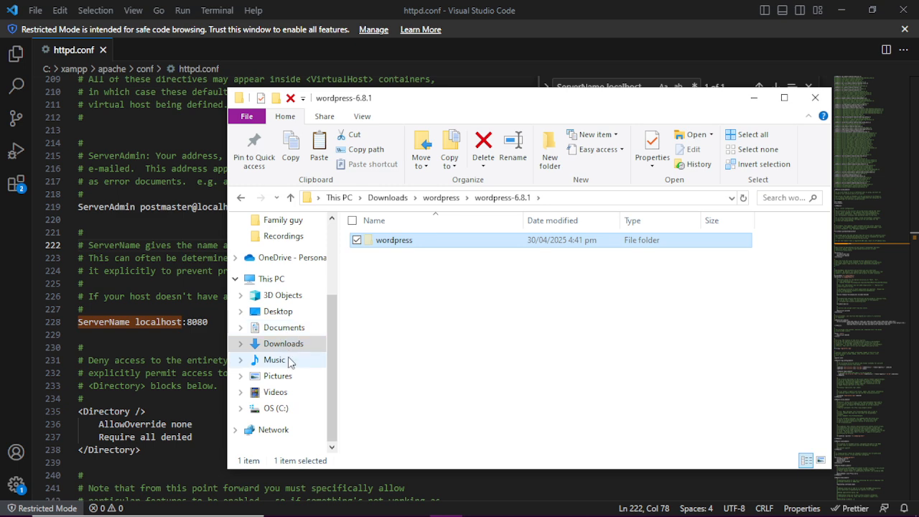
Paste the wordpress folder into C:\xampp\htdocs.
{"action": "left_click", "coordinate": [274, 407]}
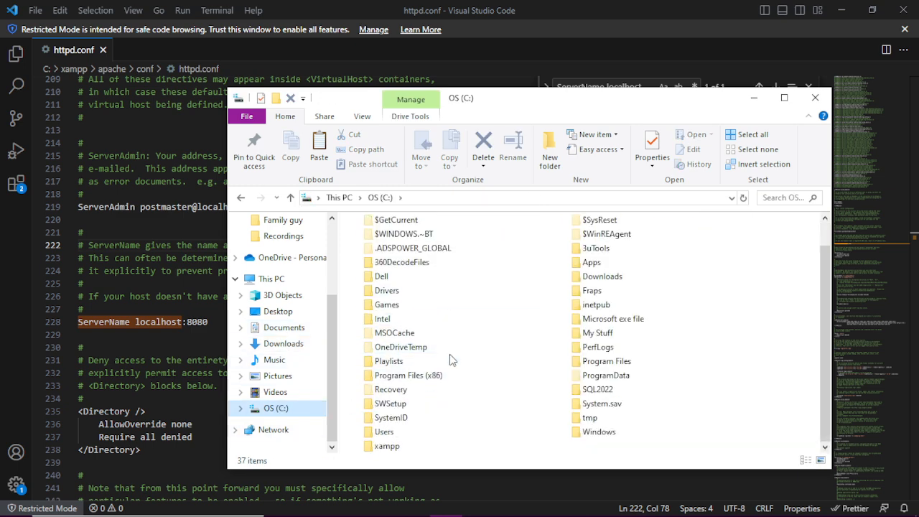
{"action": "double_click", "coordinate": [387, 446]}
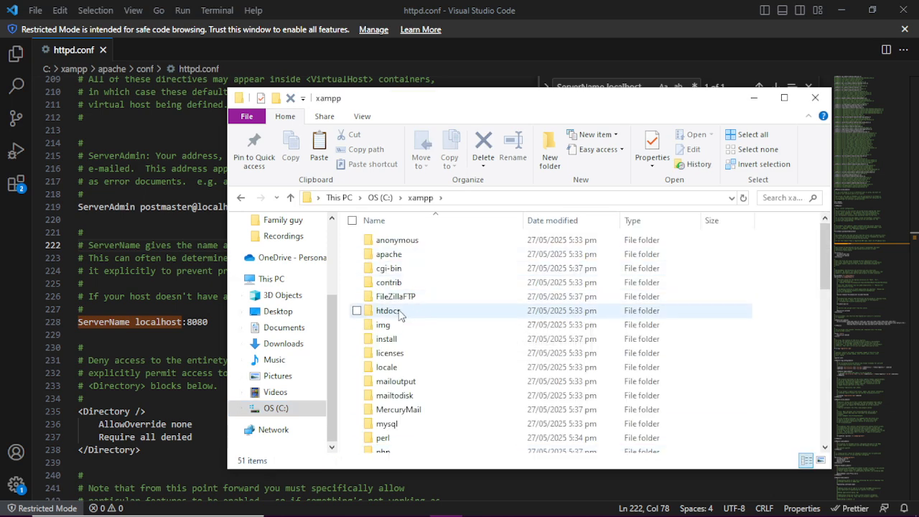
{"action": "double_click", "coordinate": [388, 311]}
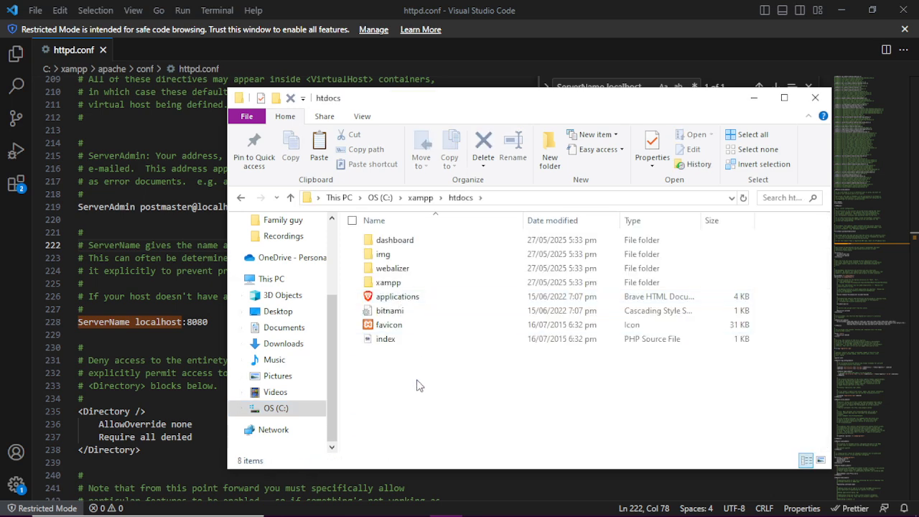
{"action": "key", "text": "ctrl+v"}
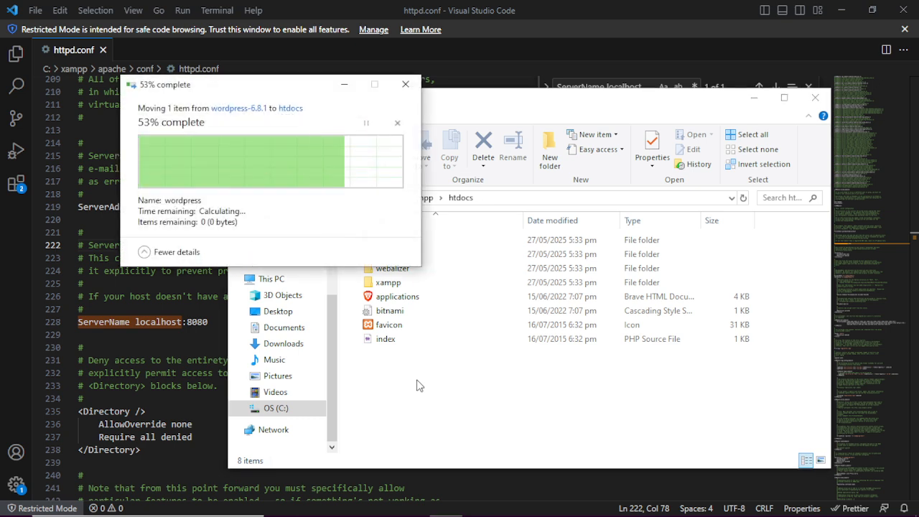
Rename the pasted folder to mysite and minimize Explorer.
{"action": "right_click", "coordinate": [388, 288]}
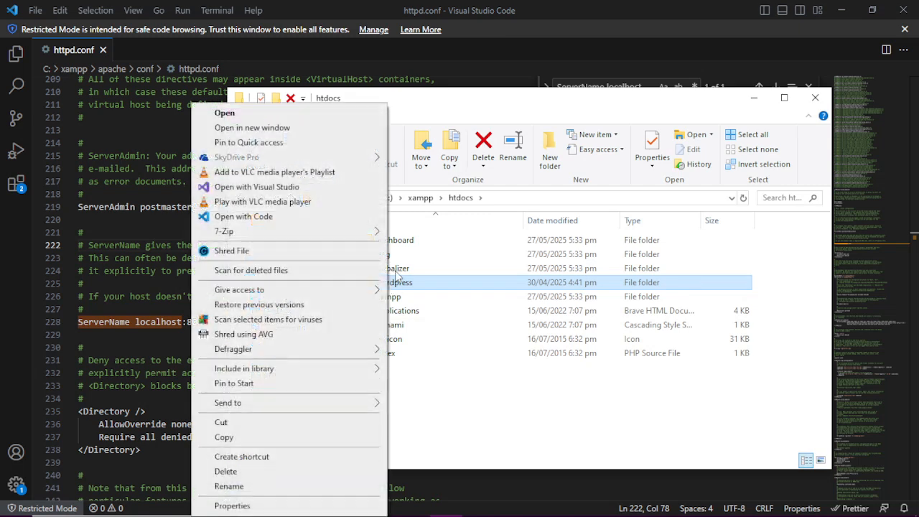
{"action": "left_click", "coordinate": [245, 485]}
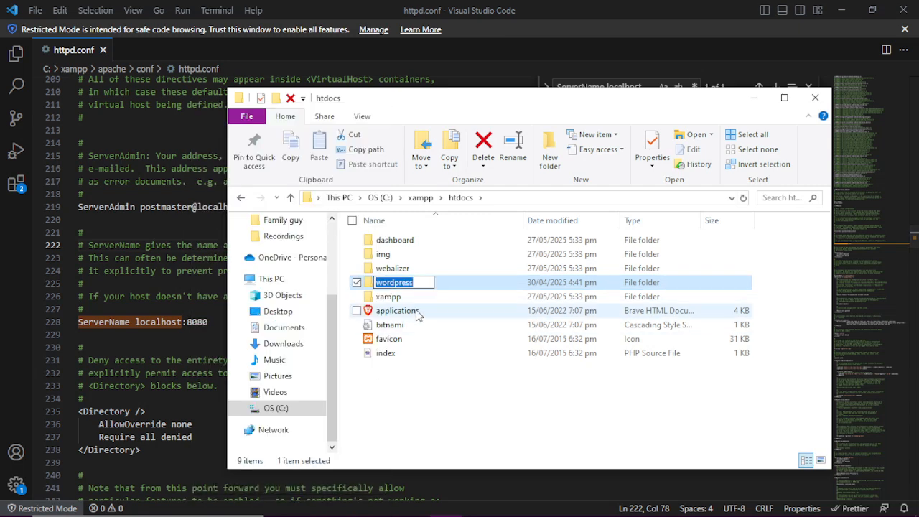
{"action": "type", "text": "mysite"}
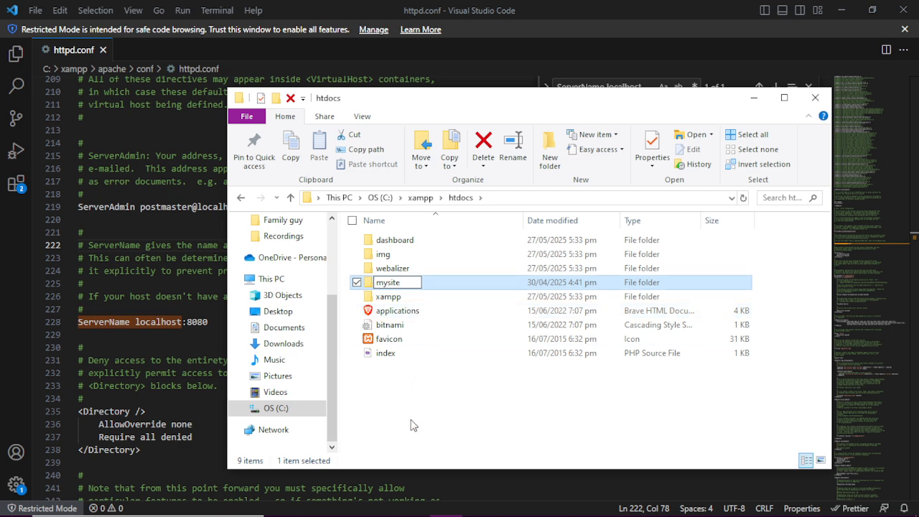
{"action": "left_click", "coordinate": [416, 369]}
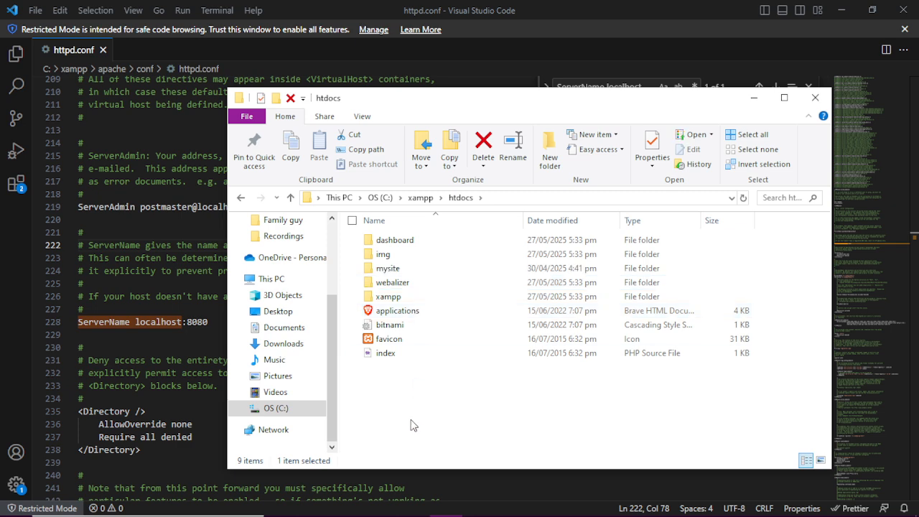
{"action": "left_click", "coordinate": [751, 99]}
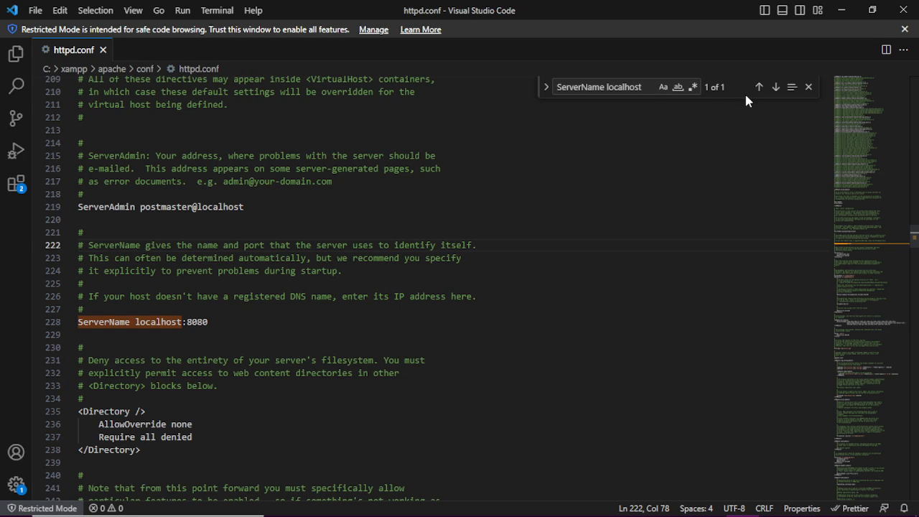
Load localhost:8080/mysite in a new Chrome tab to reach the WordPress language choice.
{"action": "key", "text": "super+Tab"}
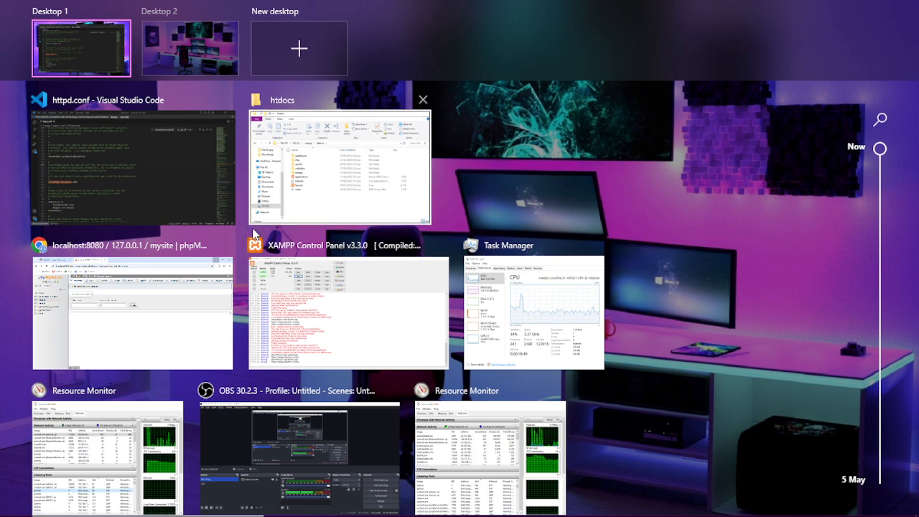
{"action": "left_click", "coordinate": [109, 309]}
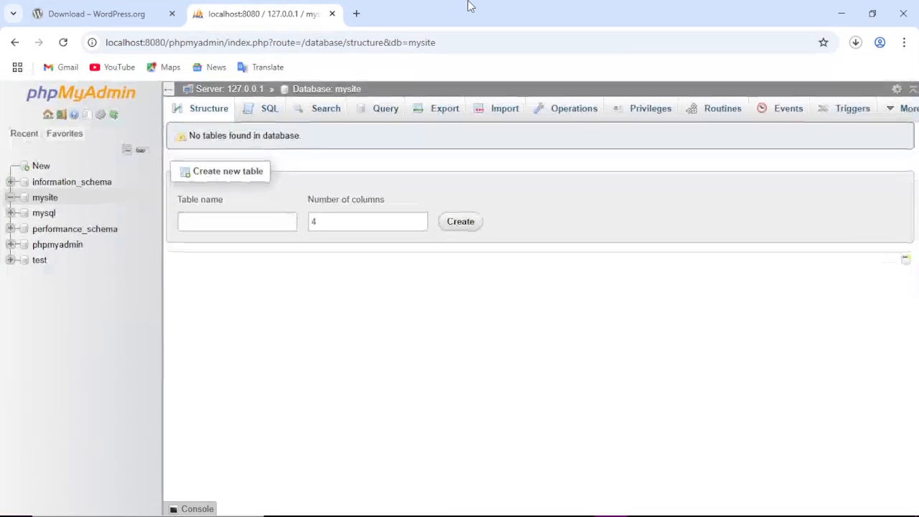
{"action": "left_click", "coordinate": [354, 13]}
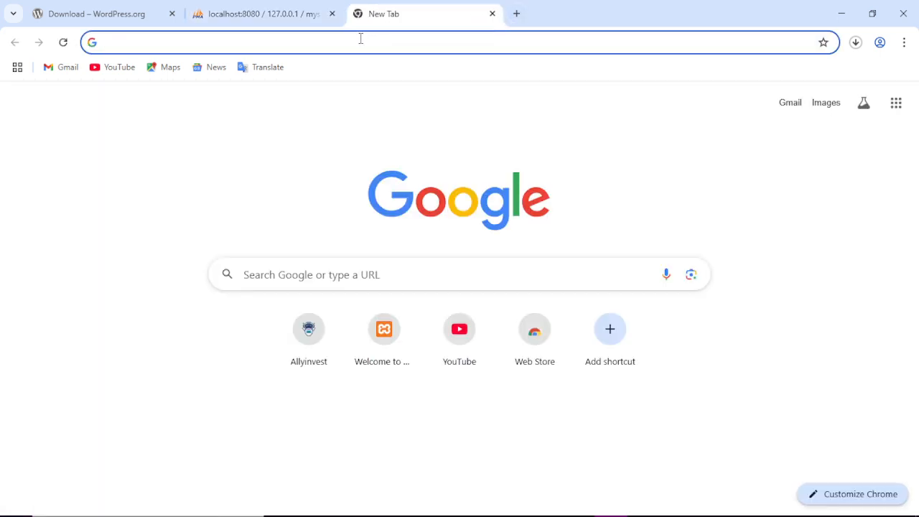
{"action": "type", "text": "lo"}
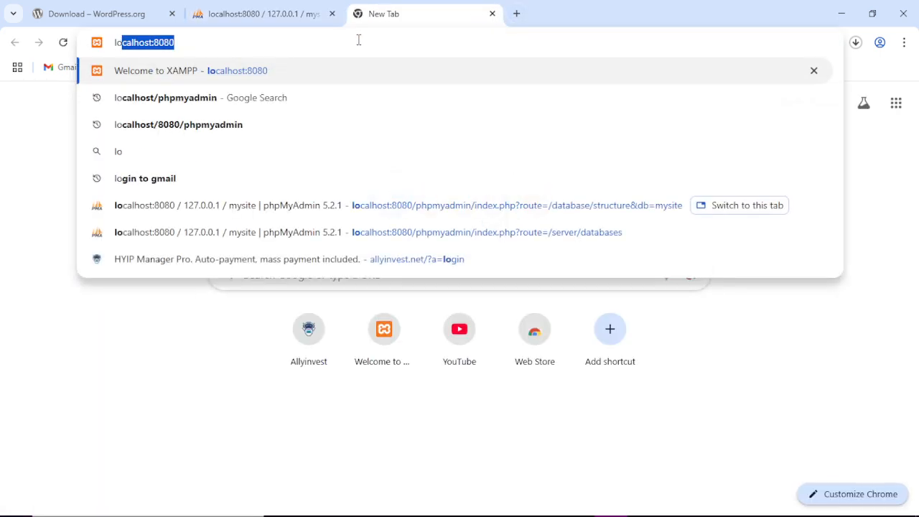
{"action": "key", "text": "Right"}
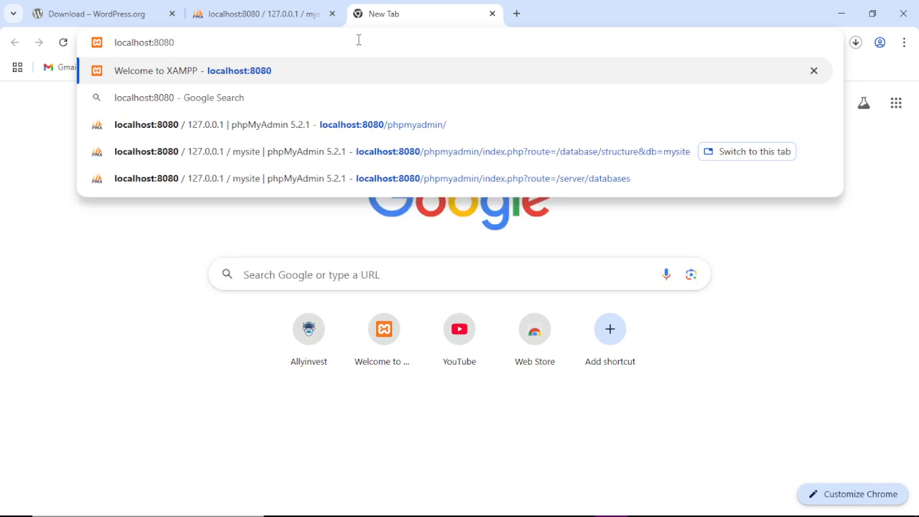
{"action": "type", "text": "/"}
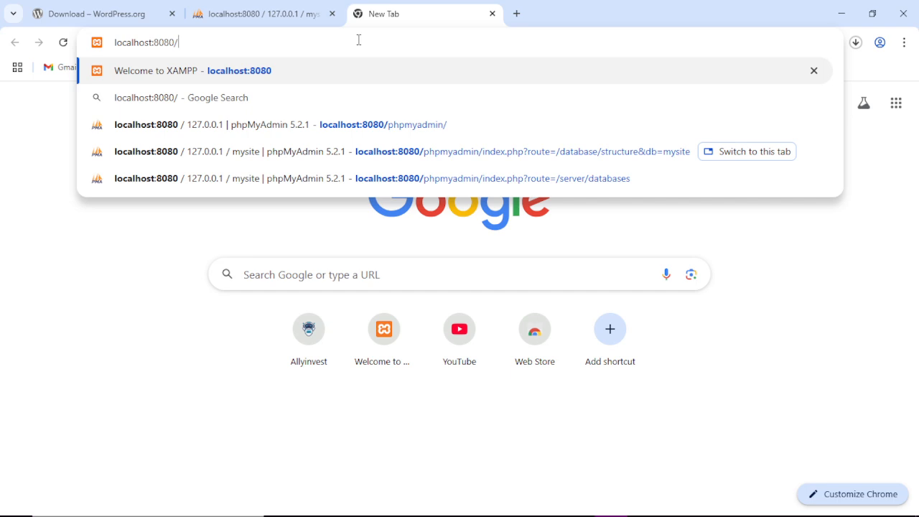
{"action": "type", "text": "mysite"}
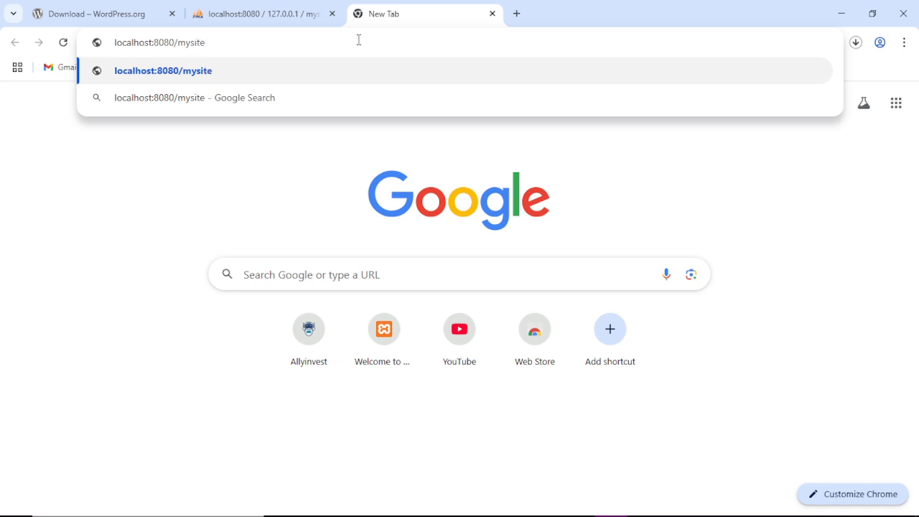
{"action": "key", "text": "Return"}
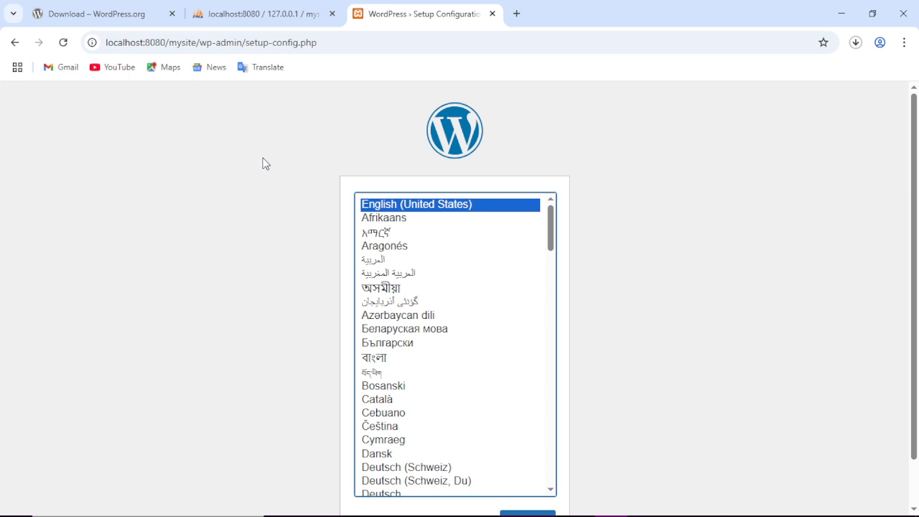
{"action": "scroll", "coordinate": [265, 164], "scroll_direction": "down", "scroll_amount": 1}
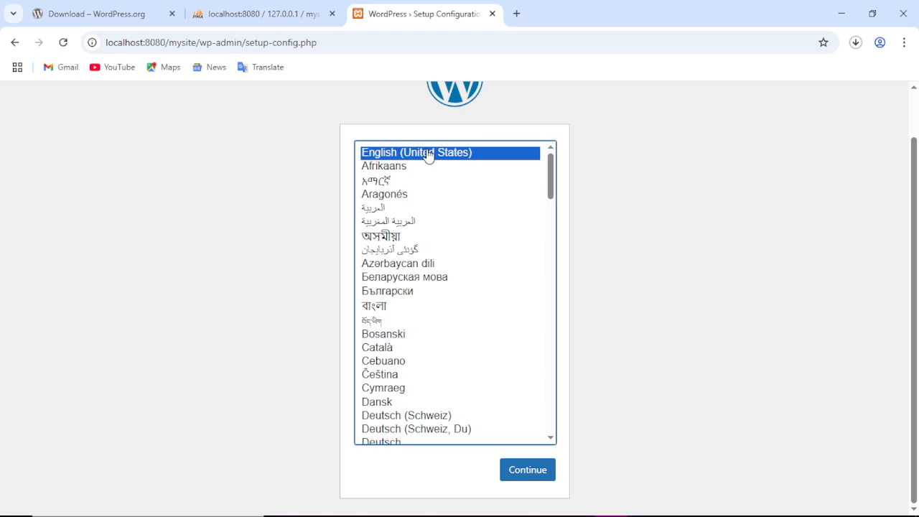
Continue the installer with English (United States) as the language.
{"action": "left_click", "coordinate": [530, 473]}
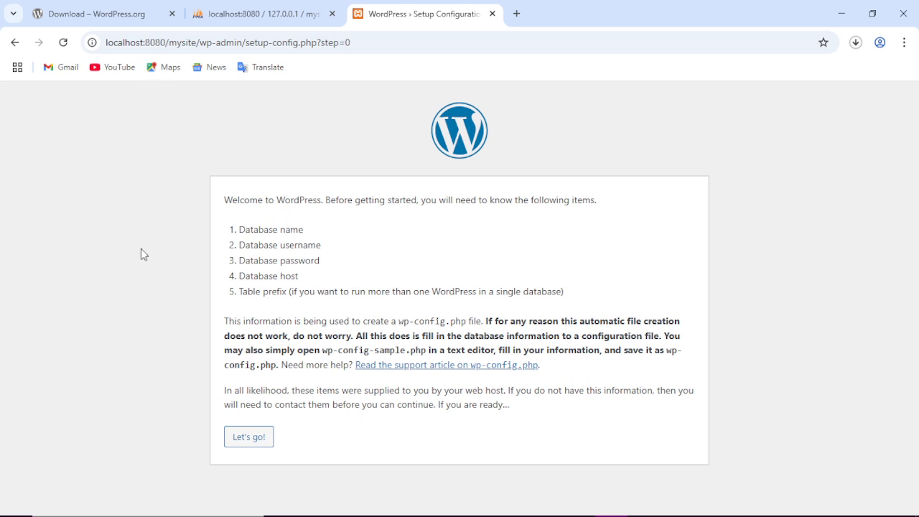
Enter mysite as the database name and root as the username.
{"action": "left_click", "coordinate": [242, 440]}
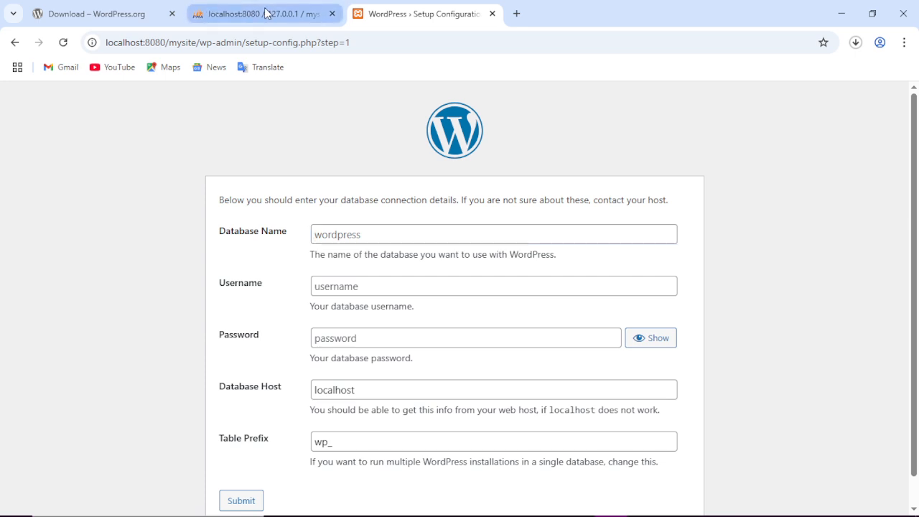
{"action": "left_click", "coordinate": [216, 13]}
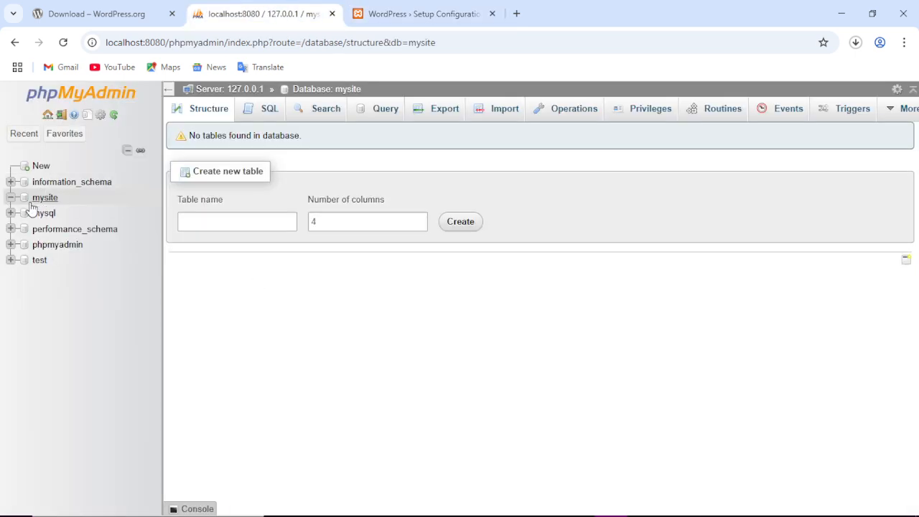
{"action": "left_click", "coordinate": [420, 13]}
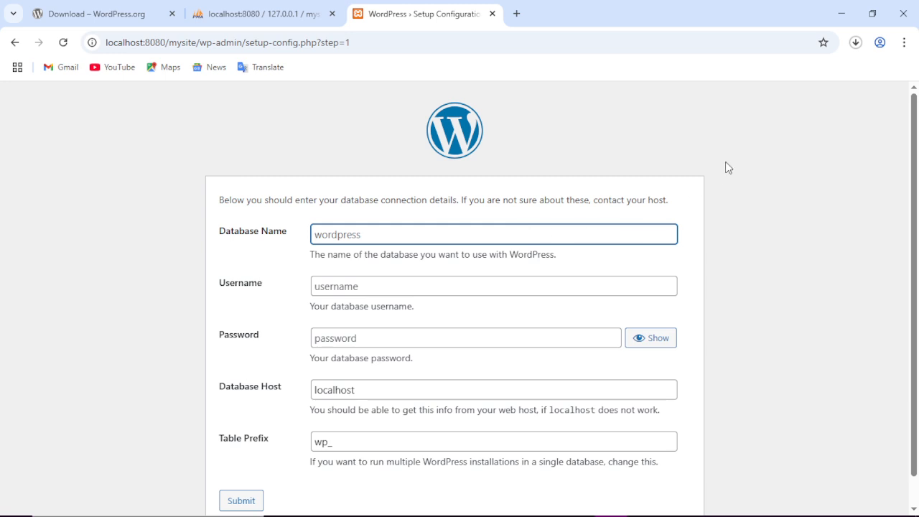
{"action": "type", "text": "mys"}
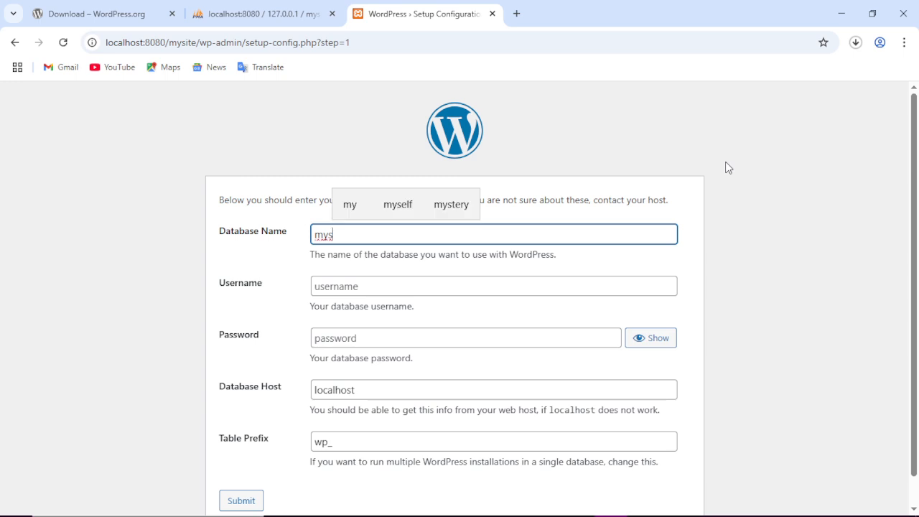
{"action": "type", "text": "ite"}
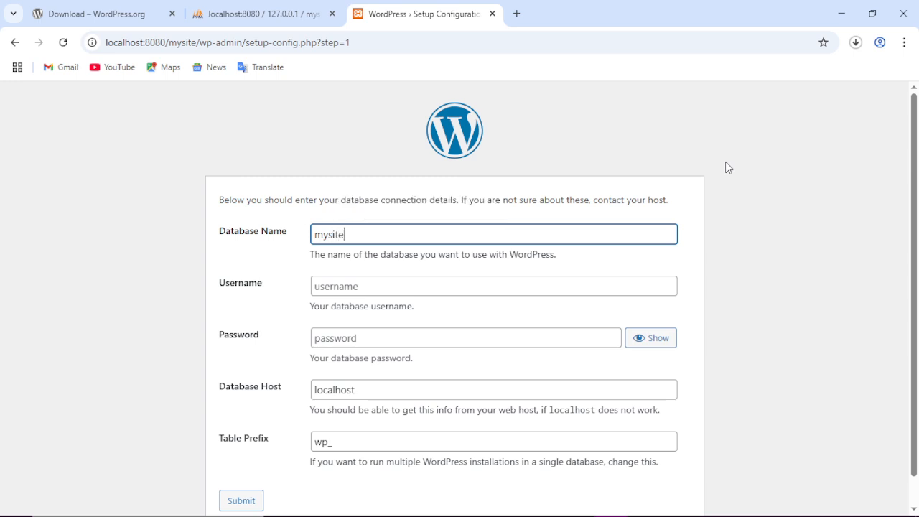
{"action": "left_click", "coordinate": [381, 285]}
{"action": "type", "text": "root"}
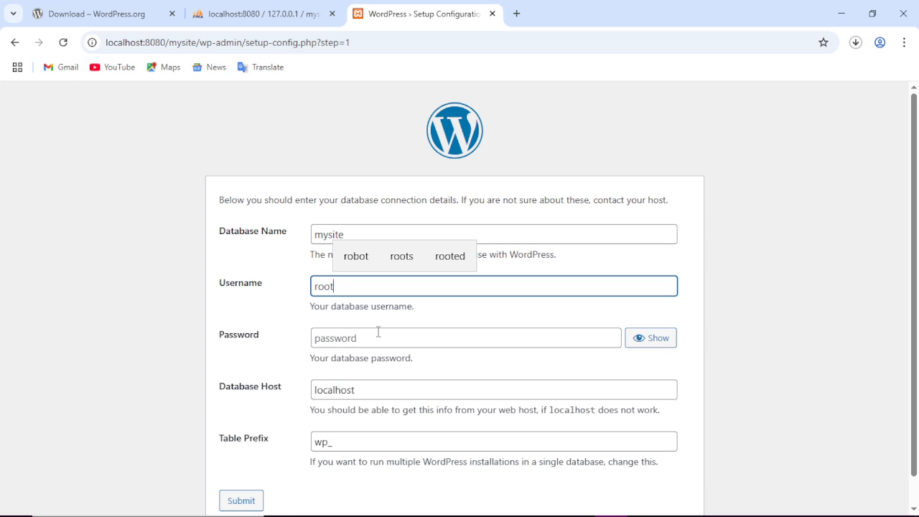
{"action": "left_click", "coordinate": [285, 267]}
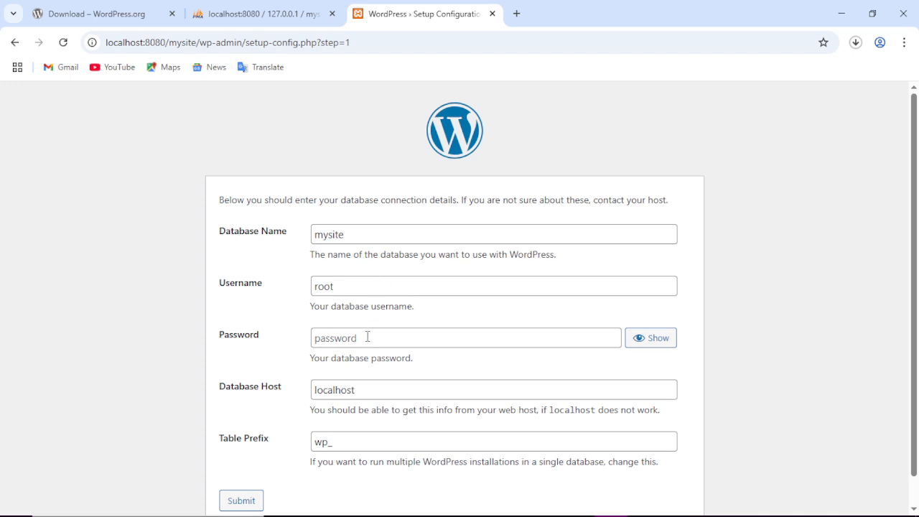
Keep the wp_ prefix and blank password, submit, and check mysite in phpMyAdmin.
{"action": "scroll", "coordinate": [290, 316], "scroll_direction": "down", "scroll_amount": 1}
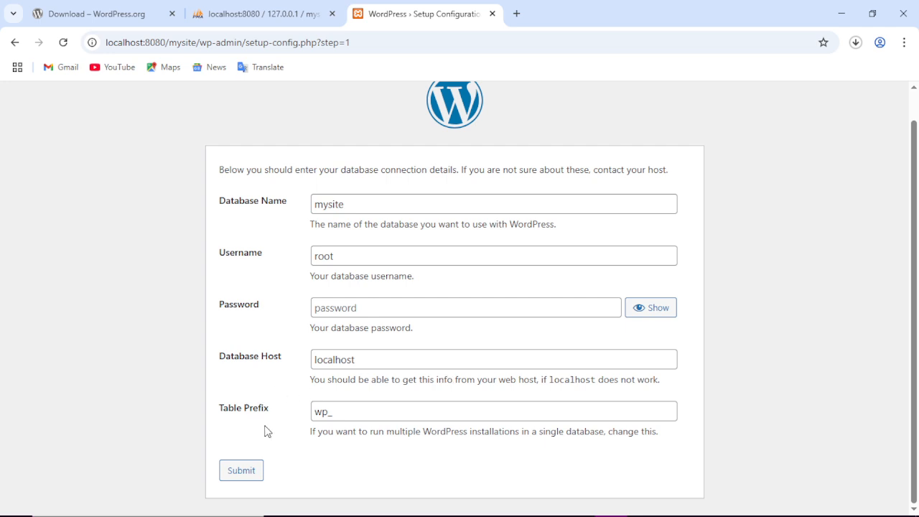
{"action": "left_click", "coordinate": [344, 414]}
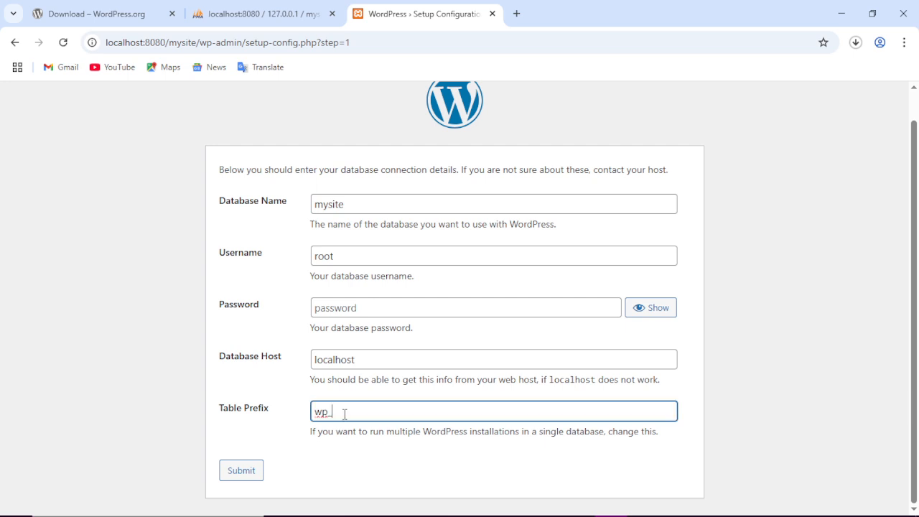
{"action": "left_click", "coordinate": [281, 428]}
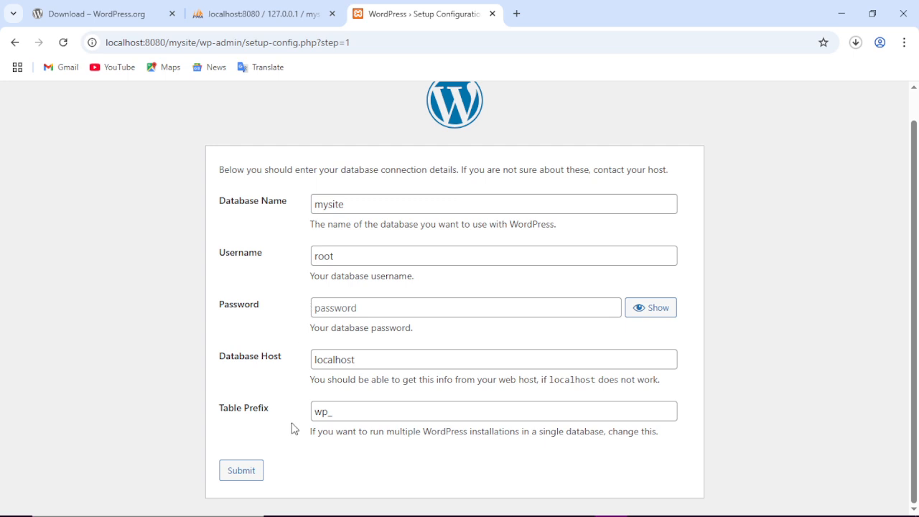
{"action": "left_click", "coordinate": [252, 478]}
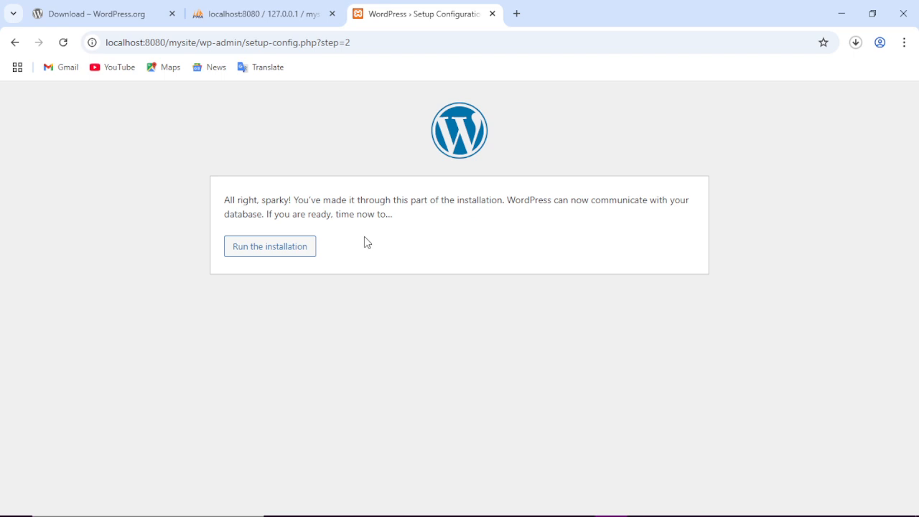
{"action": "left_click", "coordinate": [278, 14]}
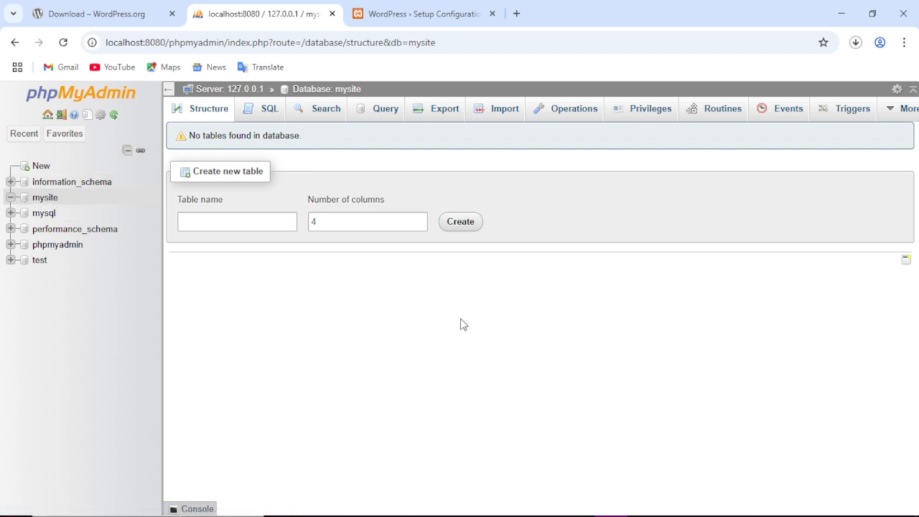
Return to the setup tab and run the WordPress installation.
{"action": "left_click", "coordinate": [431, 15]}
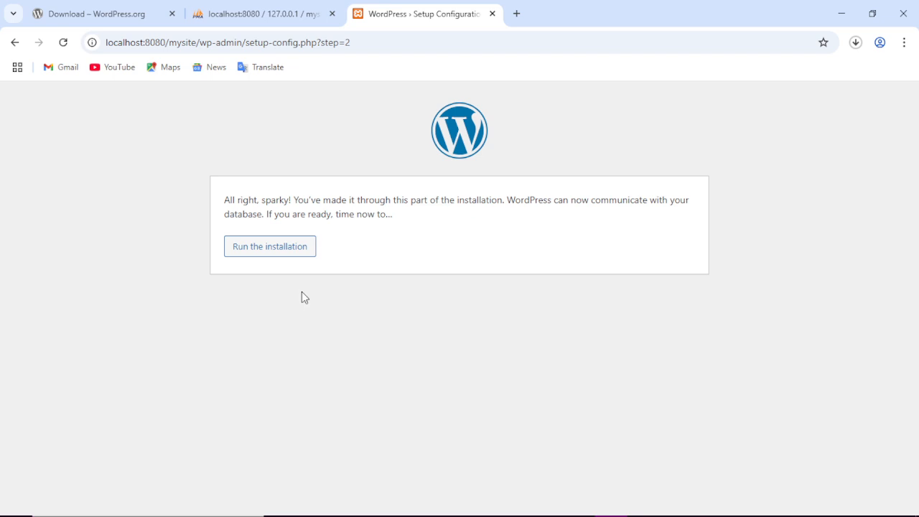
{"action": "left_click", "coordinate": [260, 251]}
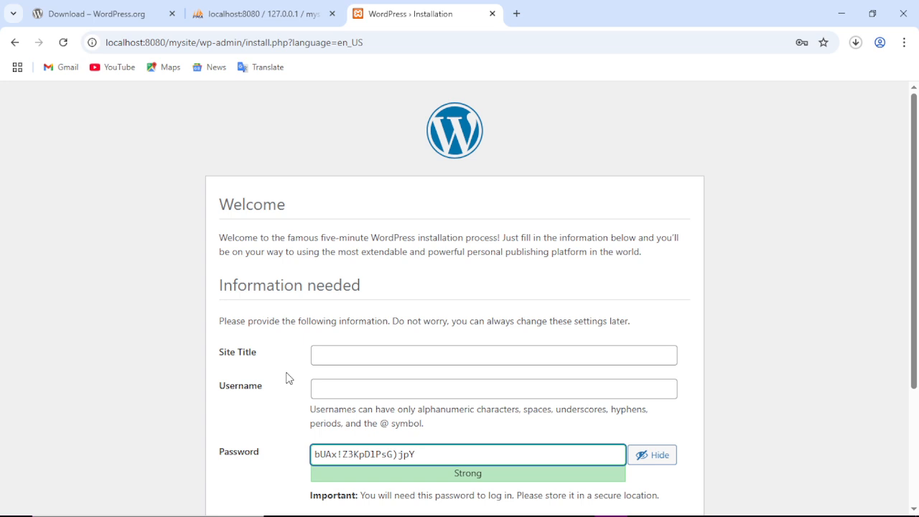
Set the site title to 'My first website'.
{"action": "scroll", "coordinate": [395, 261], "scroll_direction": "down", "scroll_amount": 3}
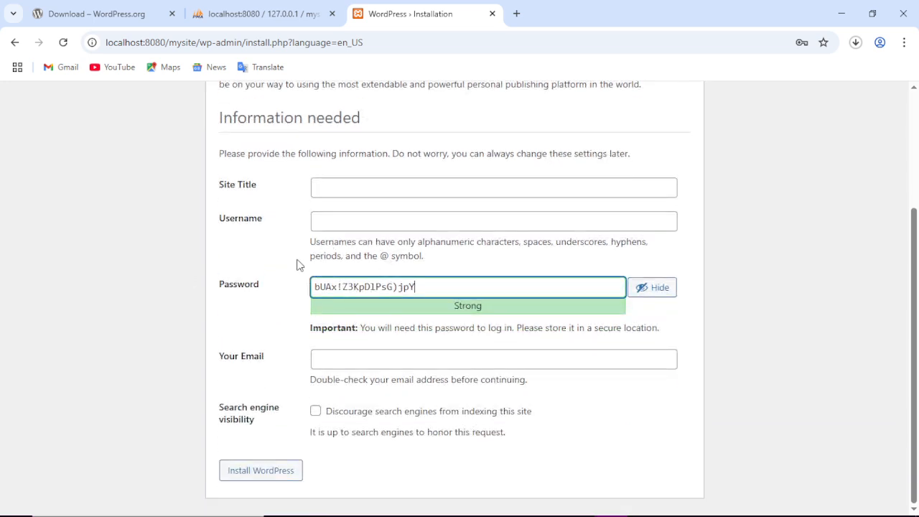
{"action": "scroll", "coordinate": [192, 267], "scroll_direction": "up", "scroll_amount": 1}
{"action": "scroll", "coordinate": [192, 272], "scroll_direction": "up", "scroll_amount": 1}
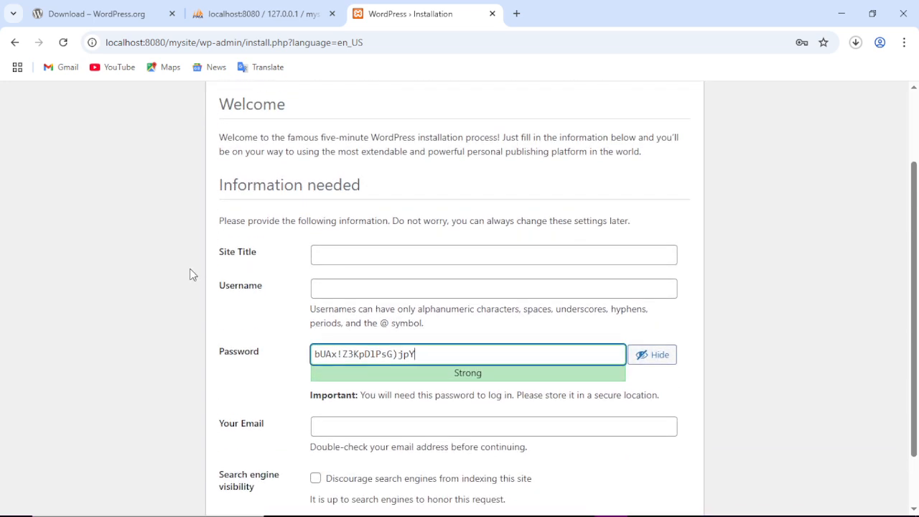
{"action": "left_click", "coordinate": [338, 258]}
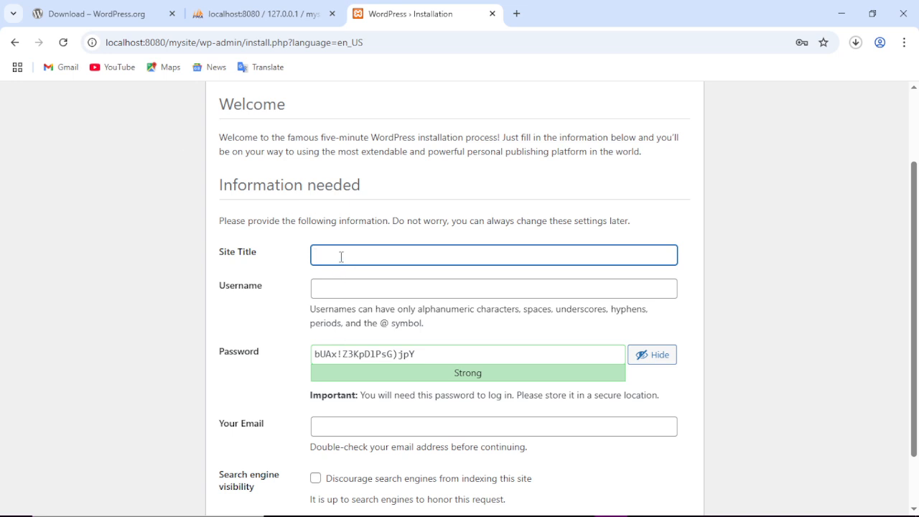
{"action": "type", "text": "My s"}
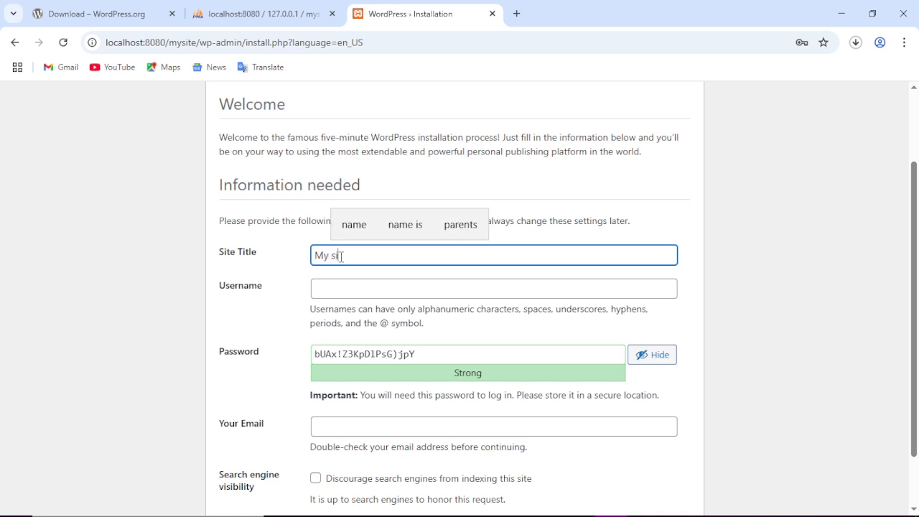
{"action": "key", "text": "BackSpace"}
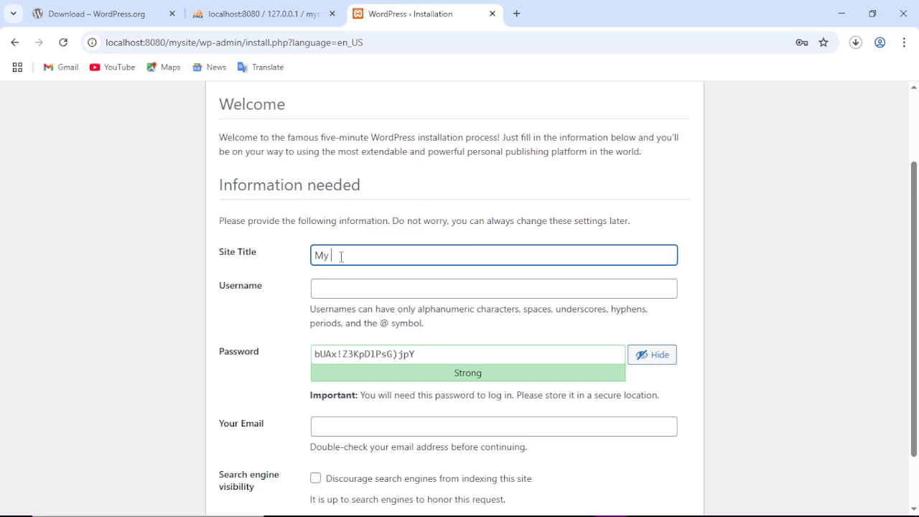
{"action": "type", "text": "first web"}
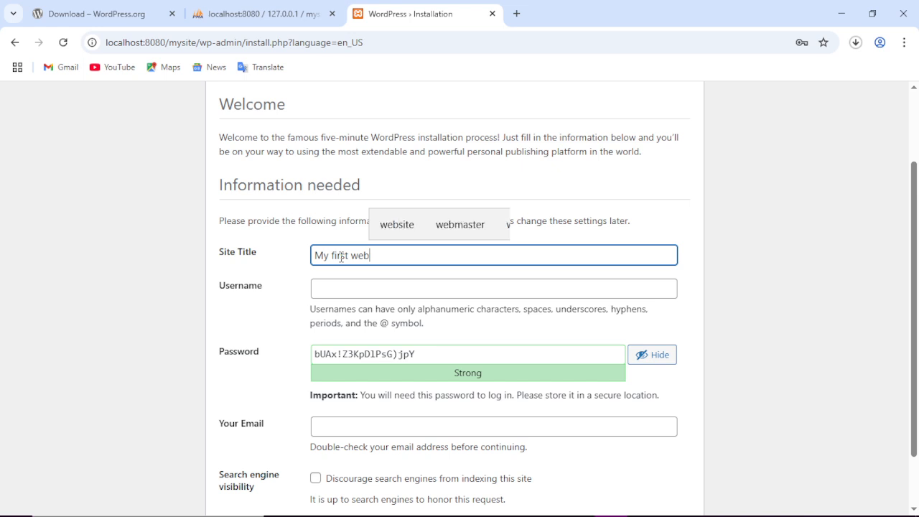
{"action": "type", "text": "site"}
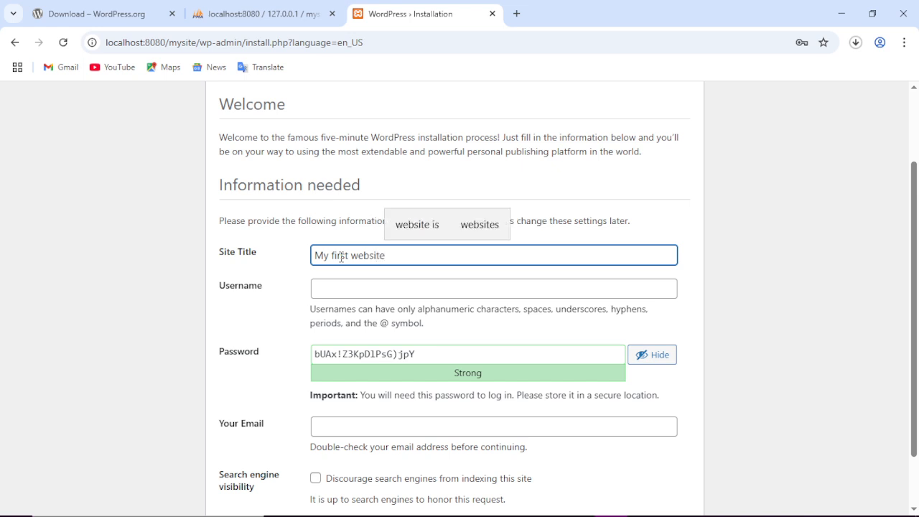
{"action": "left_click_drag", "start_coordinate": [372, 303], "coordinate": [369, 291]}
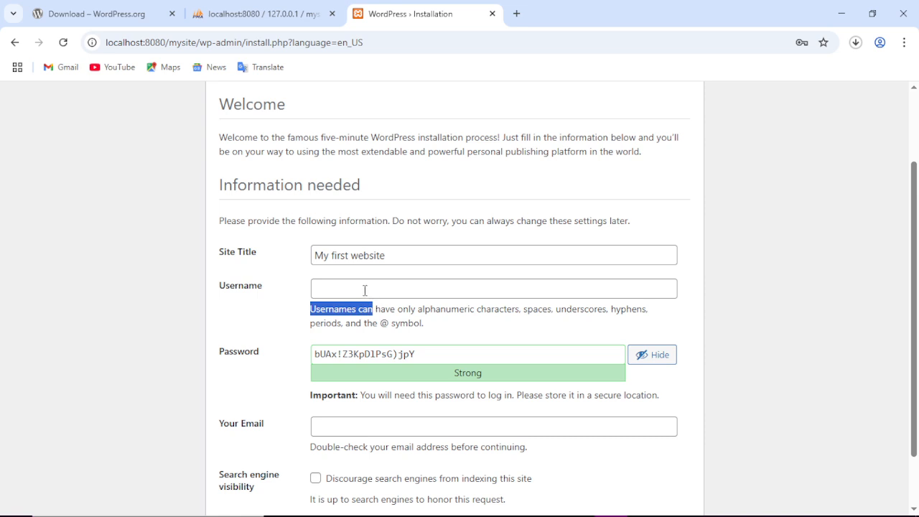
Enter admin as the username and replace the generated password with a short custom one.
{"action": "left_click", "coordinate": [365, 290]}
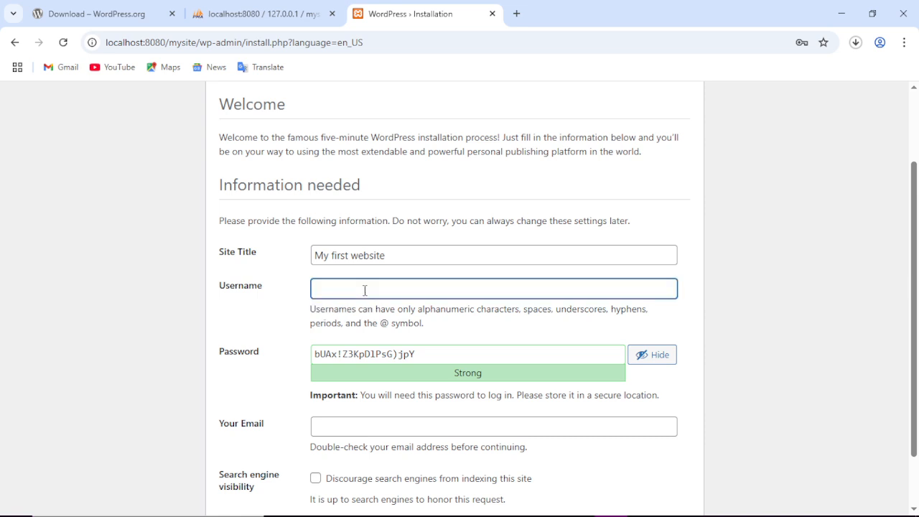
{"action": "left_click_drag", "start_coordinate": [432, 354], "coordinate": [285, 367]}
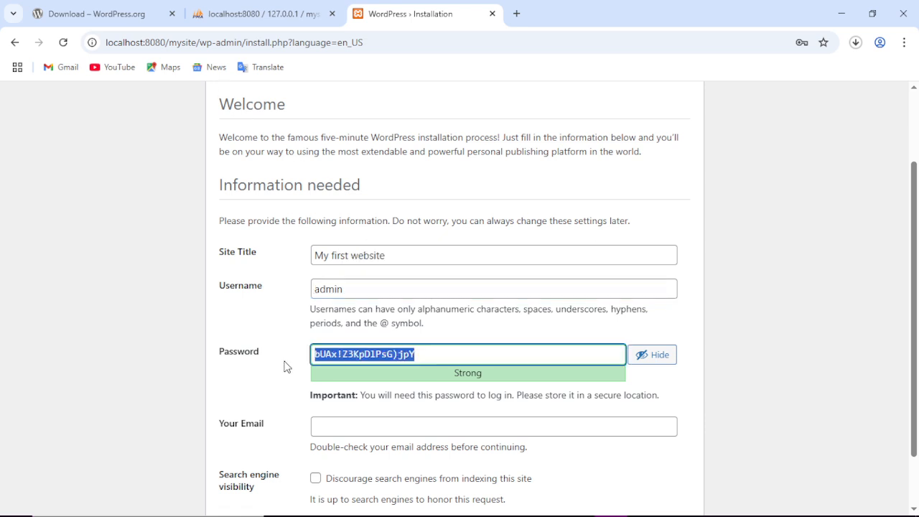
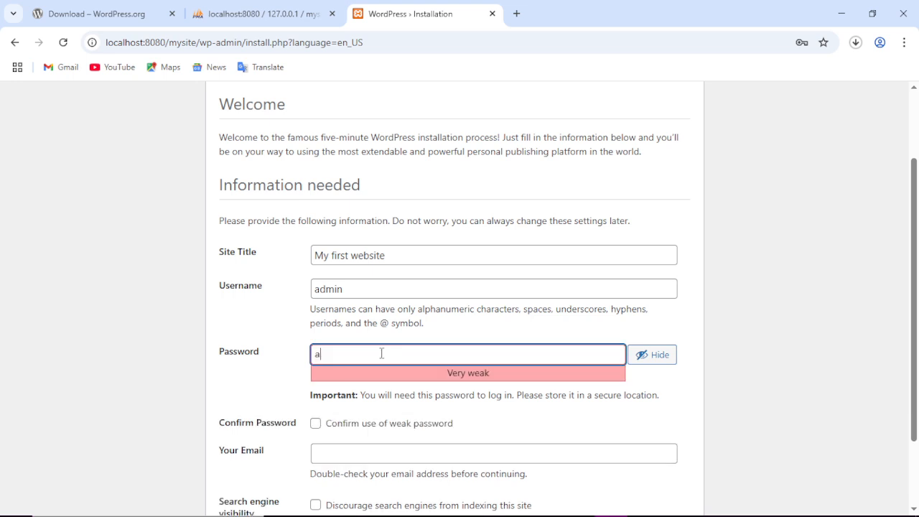
{"action": "scroll", "coordinate": [339, 308], "scroll_direction": "down", "scroll_amount": 1}
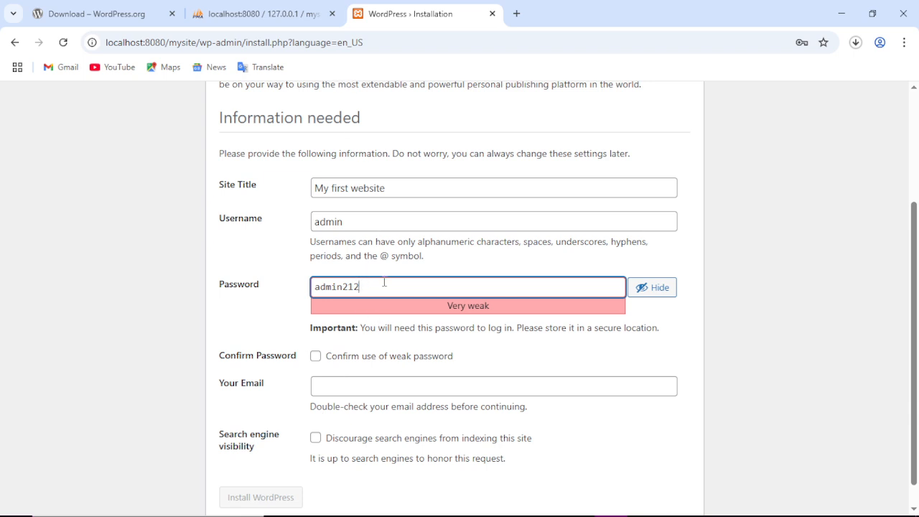
{"action": "scroll", "coordinate": [364, 268], "scroll_direction": "down", "scroll_amount": 1}
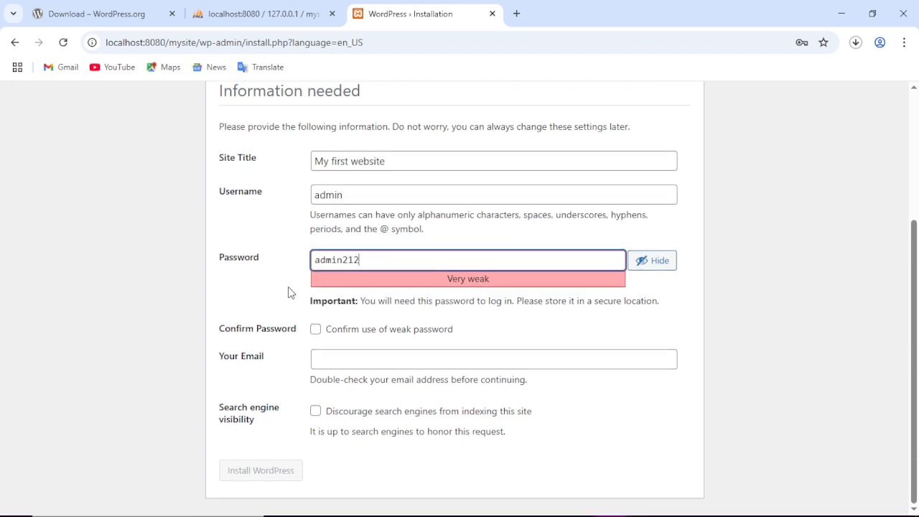
Confirm use of the weak password and fill in the admin's e-mail address.
{"action": "left_click", "coordinate": [316, 332]}
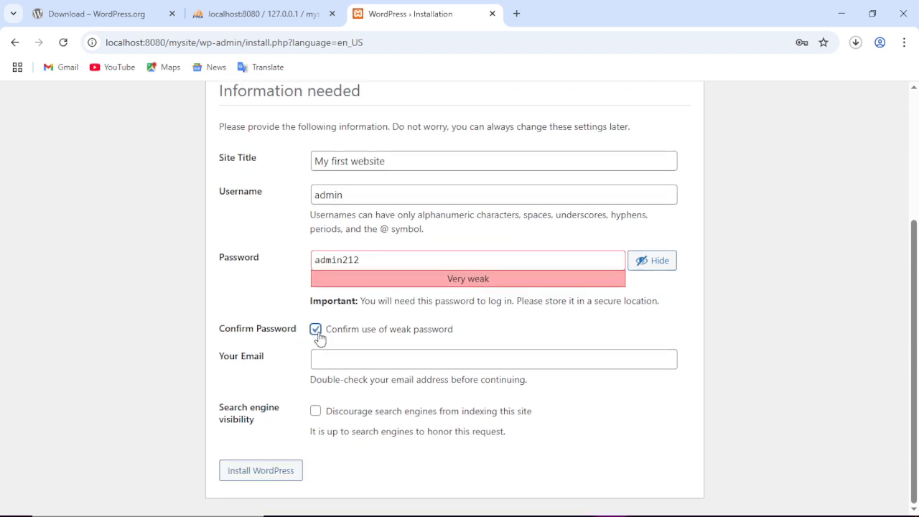
{"action": "left_click", "coordinate": [353, 358]}
{"action": "type", "text": "adm"}
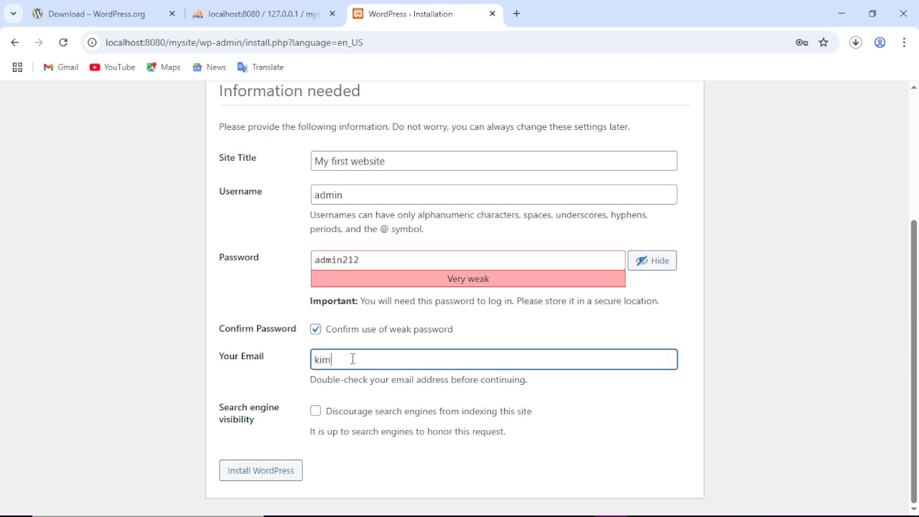
{"action": "key", "text": "BackSpace"}
{"action": "key", "text": "BackSpace"}
{"action": "key", "text": "BackSpace"}
{"action": "type", "text": "min"}
{"action": "key", "text": "BackSpace"}
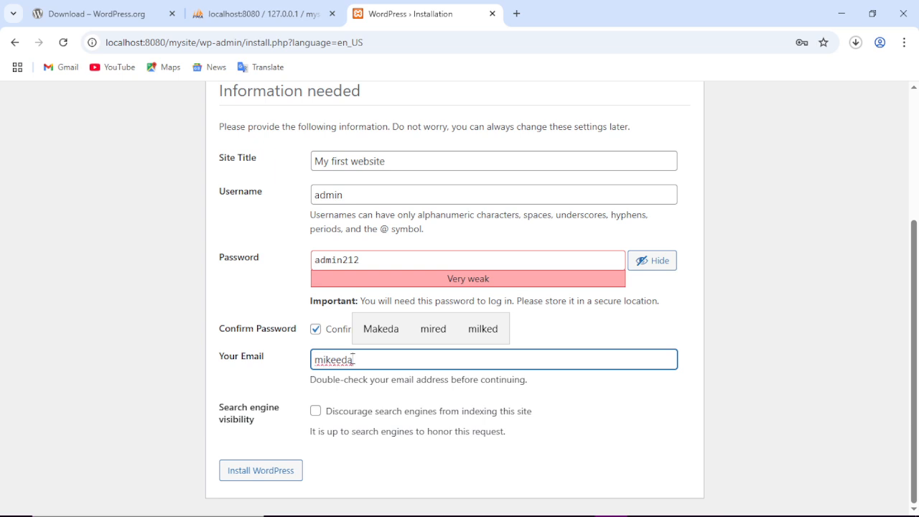
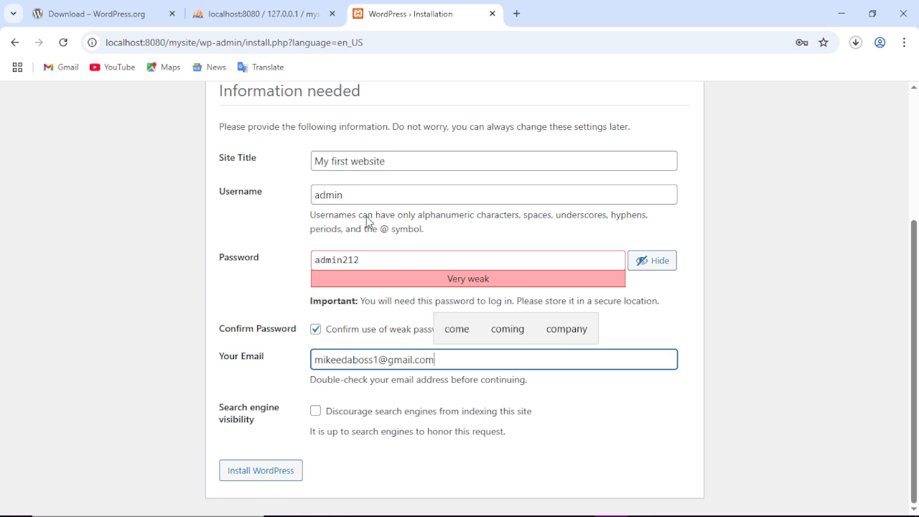
Replace the username with a new one and install WordPress.
{"action": "left_click_drag", "start_coordinate": [368, 198], "coordinate": [287, 203]}
{"action": "type", "text": "T"}
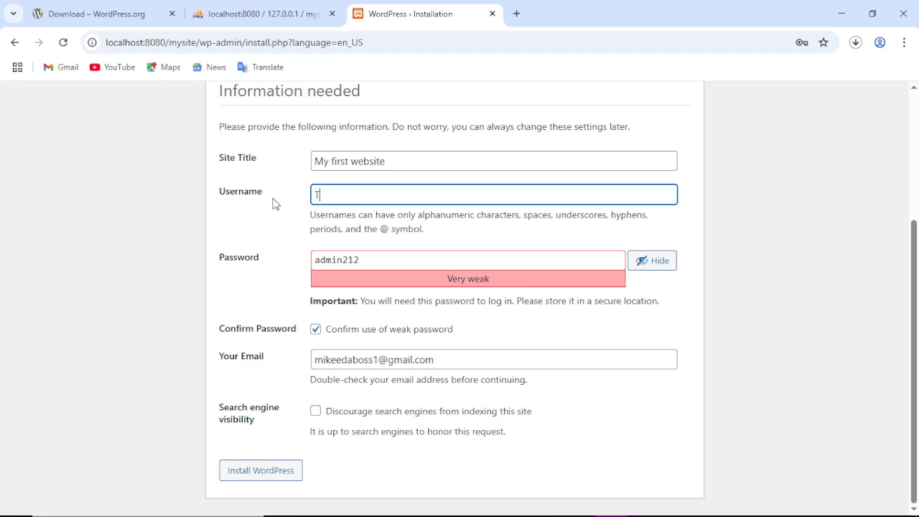
{"action": "type", "text": "echpronnet"}
{"action": "left_click", "coordinate": [289, 471]}
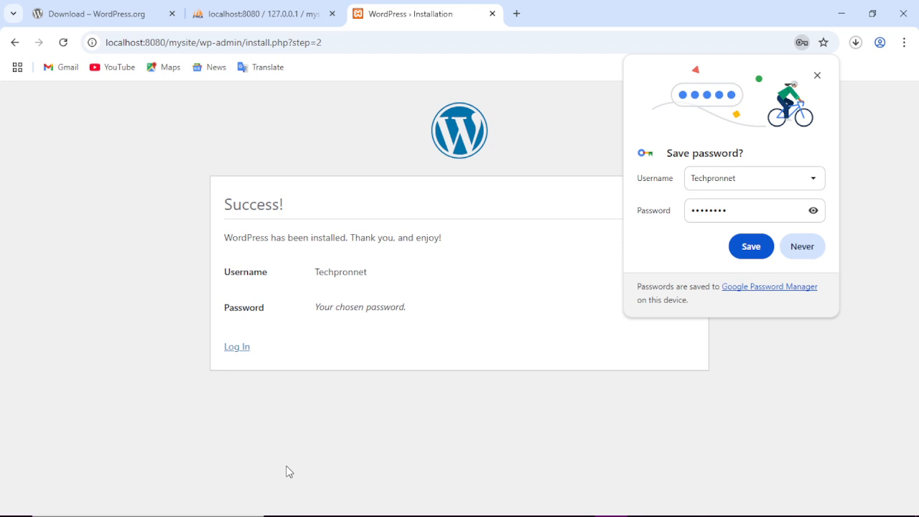
Save the admin login password in Chrome and open a new blank tab.
{"action": "left_click", "coordinate": [746, 247]}
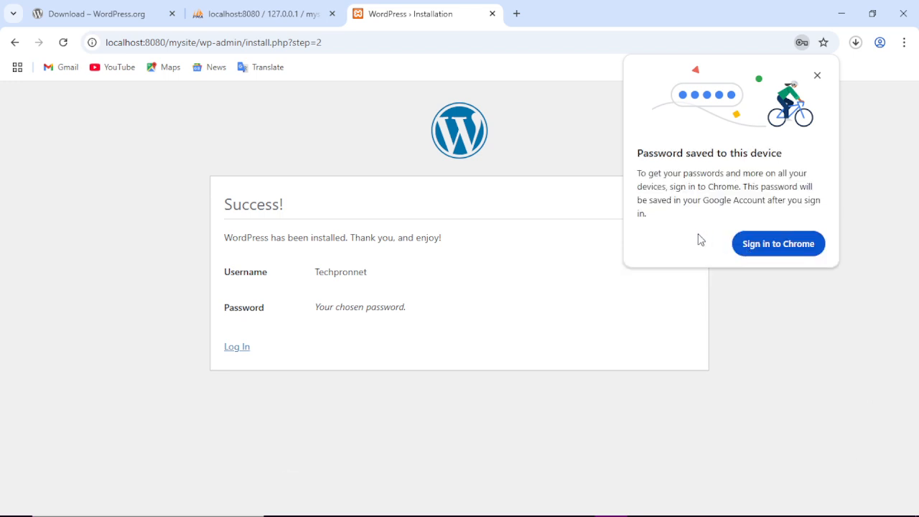
{"action": "left_click", "coordinate": [516, 16]}
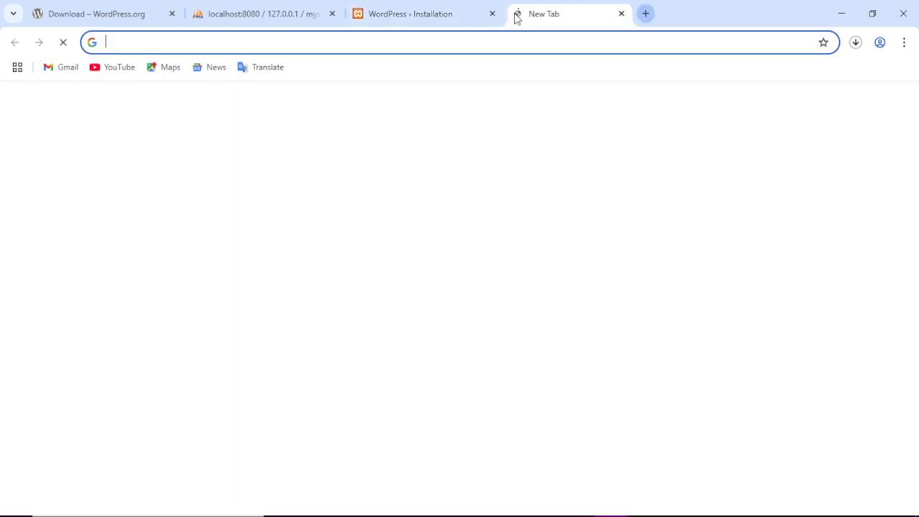
Load localhost:8080/mysite, browse its homepage and footer, then return to the installer's Success page.
{"action": "type", "text": "l"}
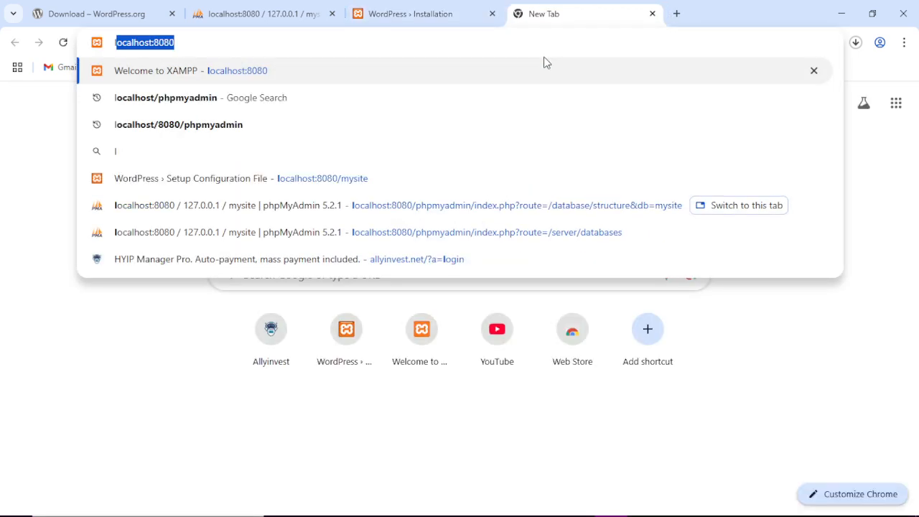
{"action": "type", "text": "ocalhost:8080/"}
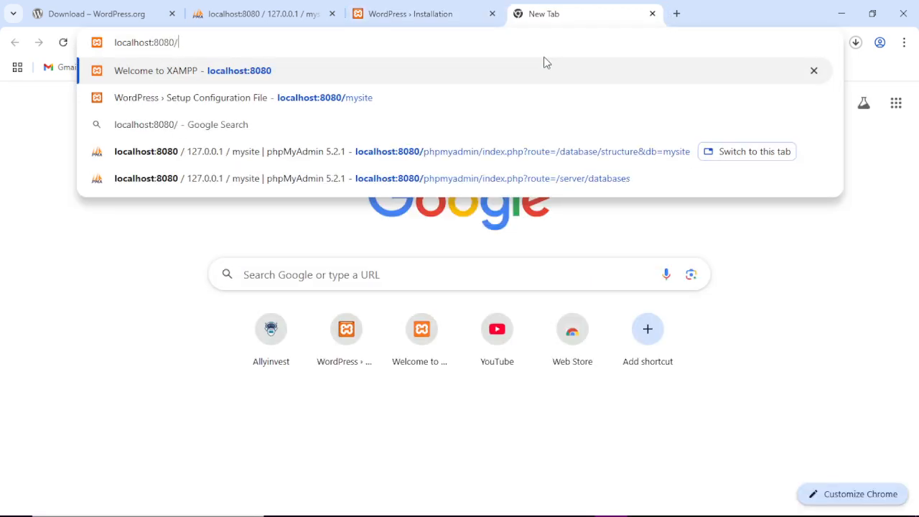
{"action": "type", "text": "m"}
{"action": "key", "text": "Return"}
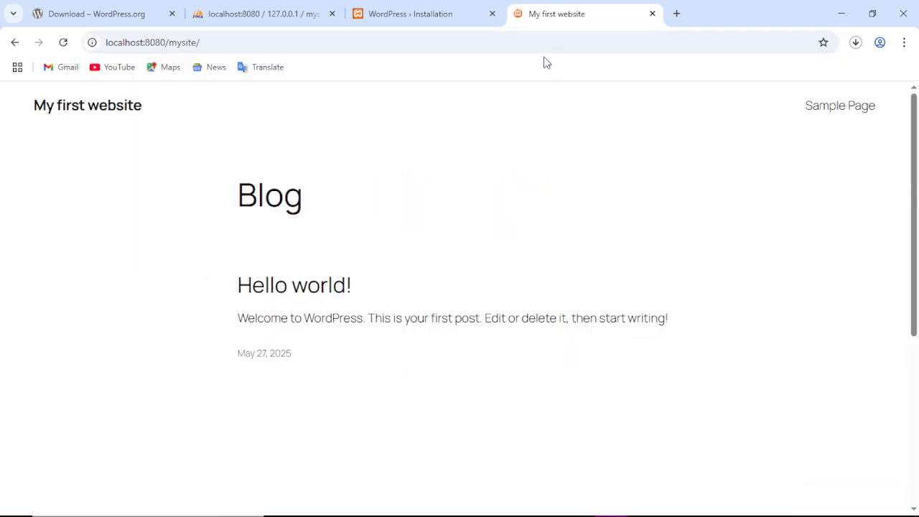
{"action": "scroll", "coordinate": [479, 259], "scroll_direction": "down", "scroll_amount": 5}
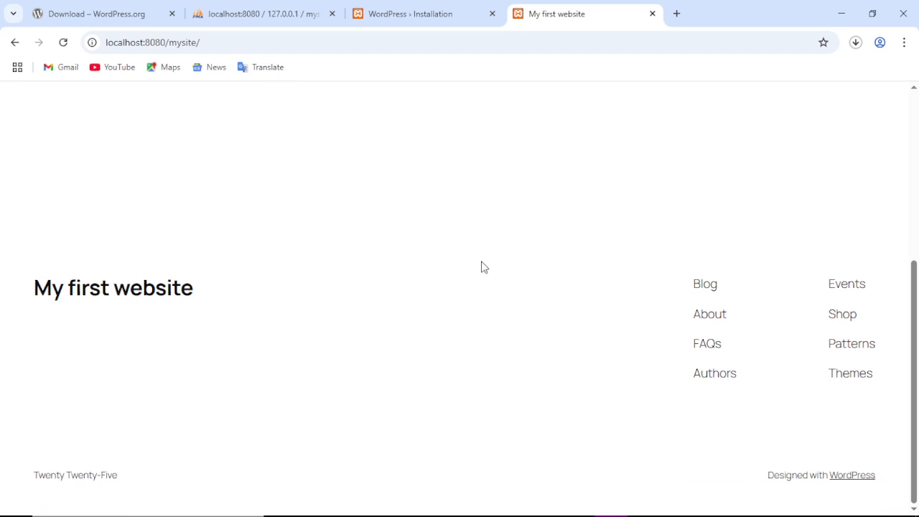
{"action": "scroll", "coordinate": [486, 263], "scroll_direction": "up", "scroll_amount": 5}
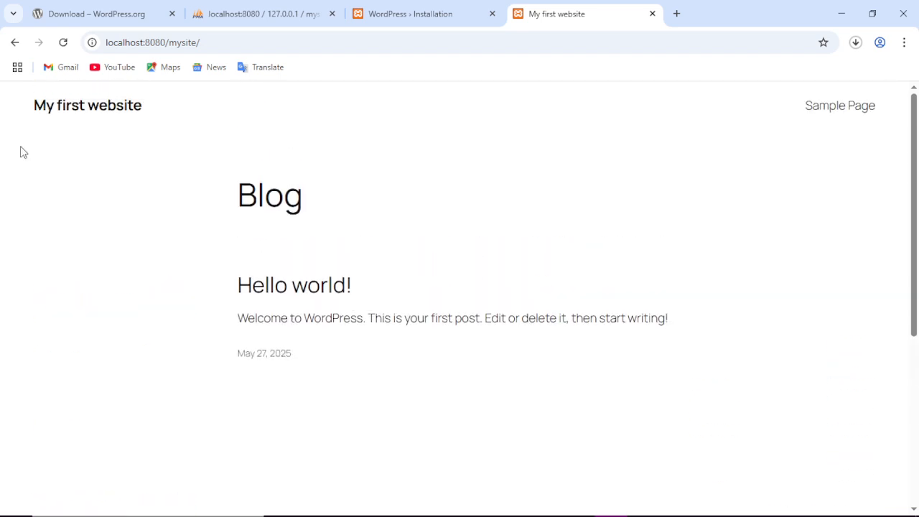
{"action": "scroll", "coordinate": [301, 225], "scroll_direction": "down", "scroll_amount": 3}
{"action": "scroll", "coordinate": [465, 289], "scroll_direction": "up", "scroll_amount": 4}
{"action": "scroll", "coordinate": [455, 303], "scroll_direction": "down", "scroll_amount": 2}
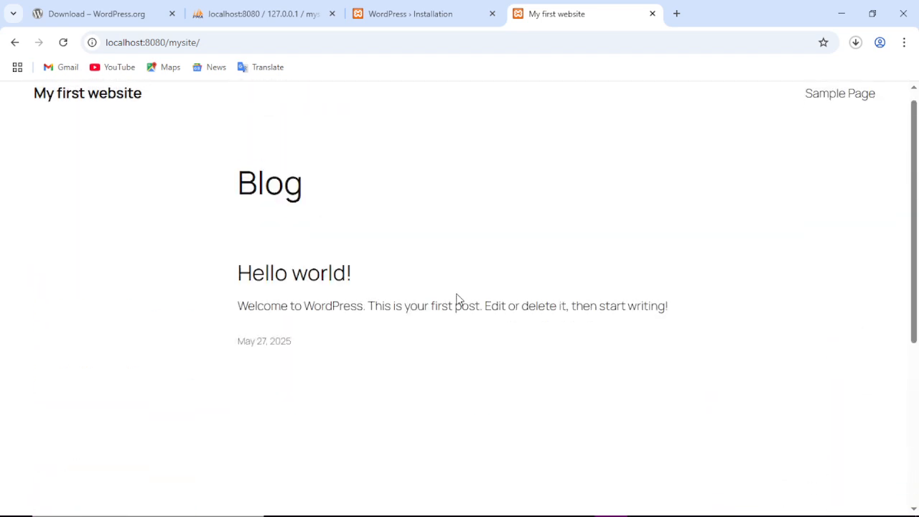
{"action": "scroll", "coordinate": [454, 300], "scroll_direction": "down", "scroll_amount": 2}
{"action": "scroll", "coordinate": [453, 300], "scroll_direction": "up", "scroll_amount": 4}
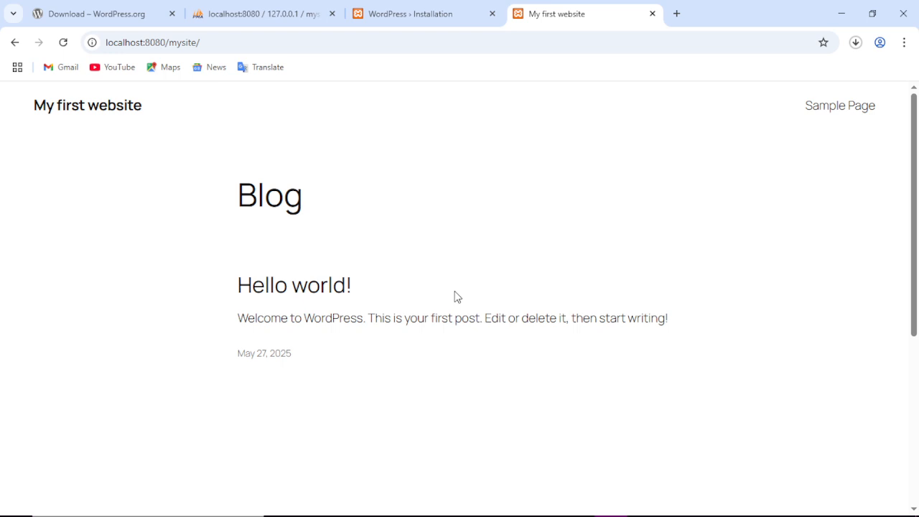
{"action": "scroll", "coordinate": [455, 297], "scroll_direction": "down", "scroll_amount": 3}
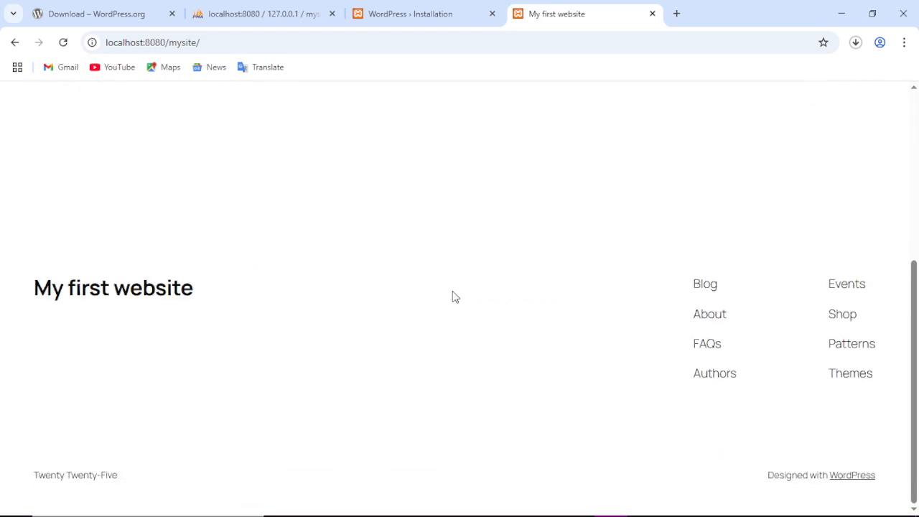
{"action": "scroll", "coordinate": [453, 297], "scroll_direction": "up", "scroll_amount": 4}
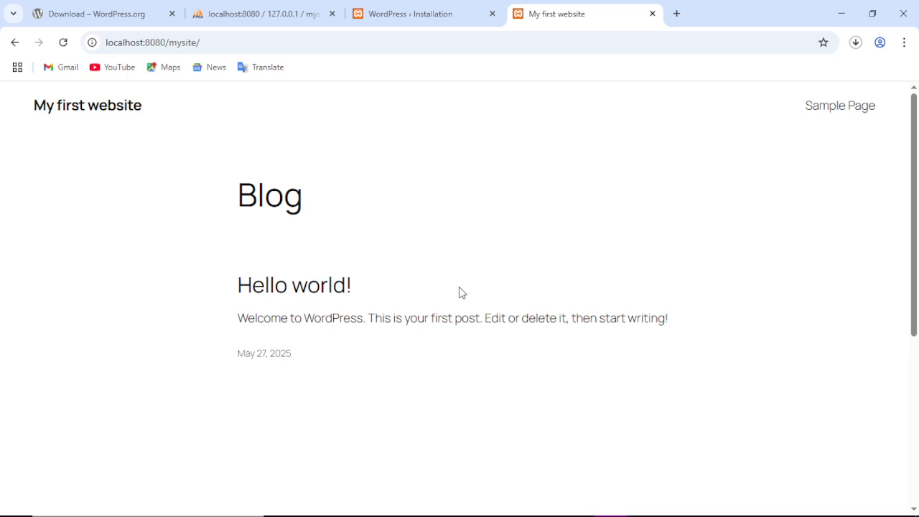
{"action": "scroll", "coordinate": [378, 205], "scroll_direction": "down", "scroll_amount": 4}
{"action": "scroll", "coordinate": [399, 216], "scroll_direction": "up", "scroll_amount": 5}
{"action": "scroll", "coordinate": [409, 217], "scroll_direction": "down", "scroll_amount": 5}
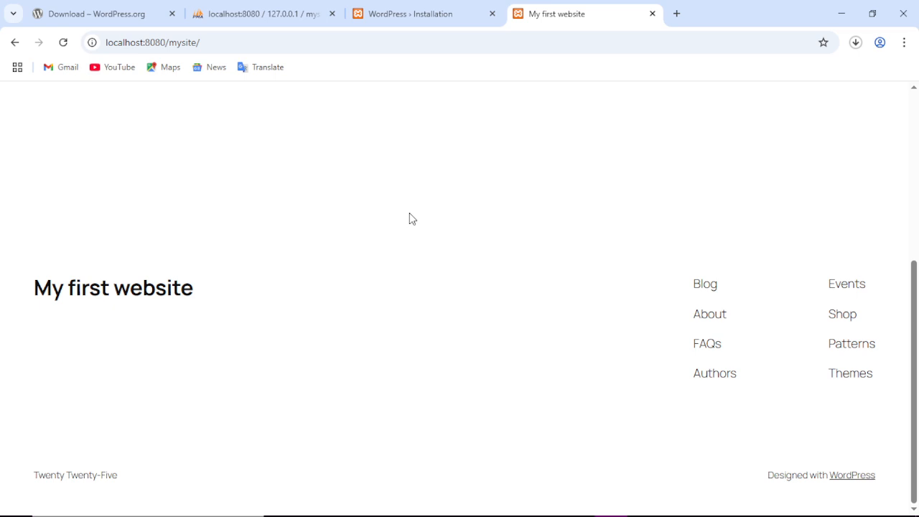
{"action": "scroll", "coordinate": [411, 218], "scroll_direction": "up", "scroll_amount": 5}
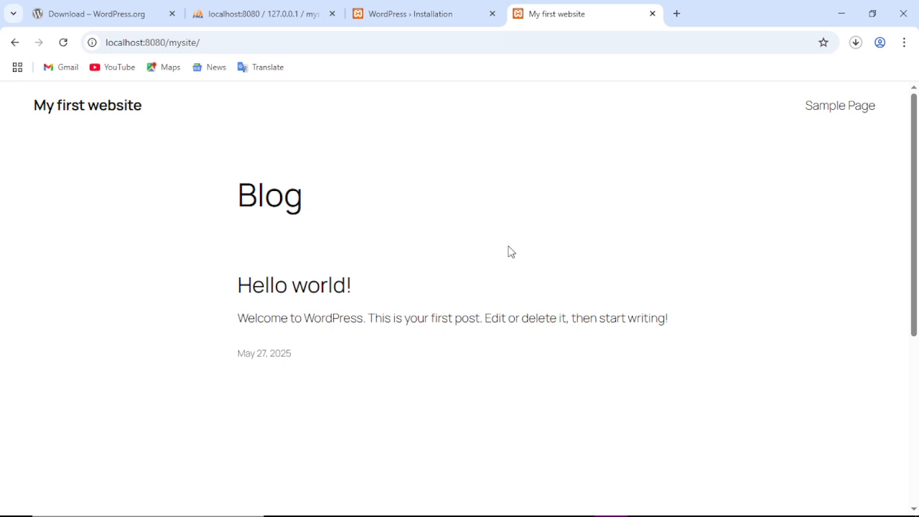
{"action": "scroll", "coordinate": [511, 253], "scroll_direction": "down", "scroll_amount": 5}
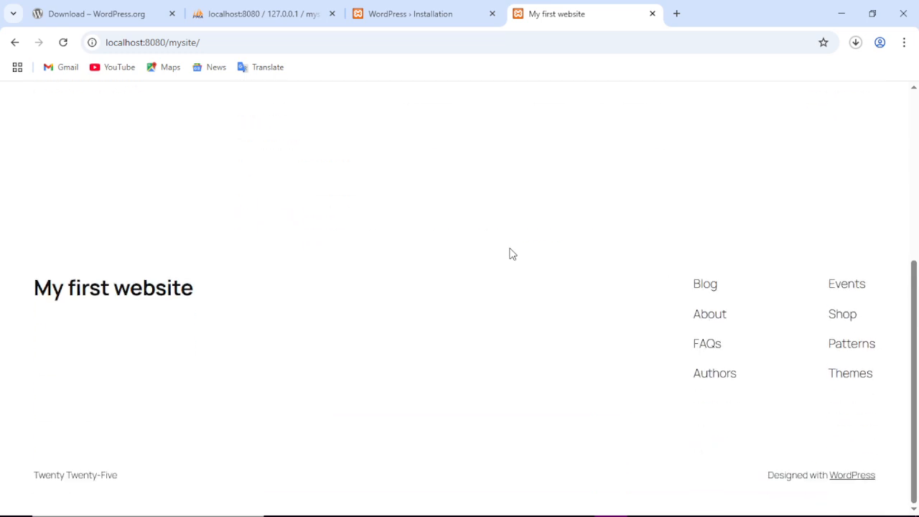
{"action": "scroll", "coordinate": [511, 253], "scroll_direction": "up", "scroll_amount": 3}
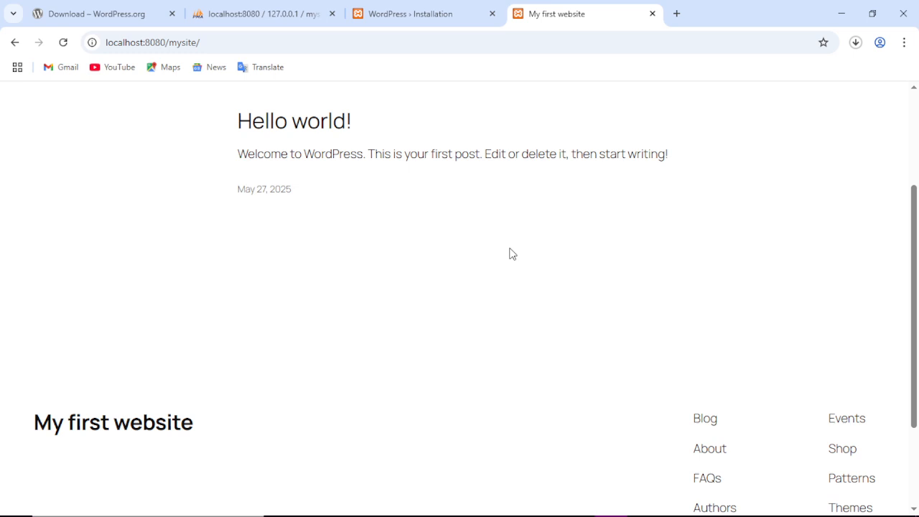
{"action": "scroll", "coordinate": [503, 254], "scroll_direction": "down", "scroll_amount": 2}
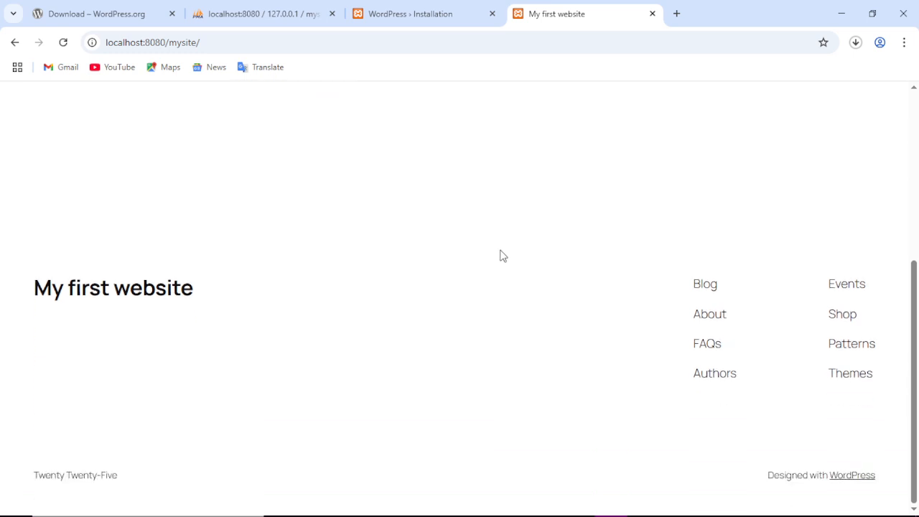
{"action": "scroll", "coordinate": [500, 254], "scroll_direction": "up", "scroll_amount": 5}
{"action": "scroll", "coordinate": [499, 249], "scroll_direction": "down", "scroll_amount": 3}
{"action": "scroll", "coordinate": [500, 248], "scroll_direction": "up", "scroll_amount": 5}
{"action": "scroll", "coordinate": [500, 247], "scroll_direction": "down", "scroll_amount": 4}
{"action": "scroll", "coordinate": [502, 249], "scroll_direction": "up", "scroll_amount": 5}
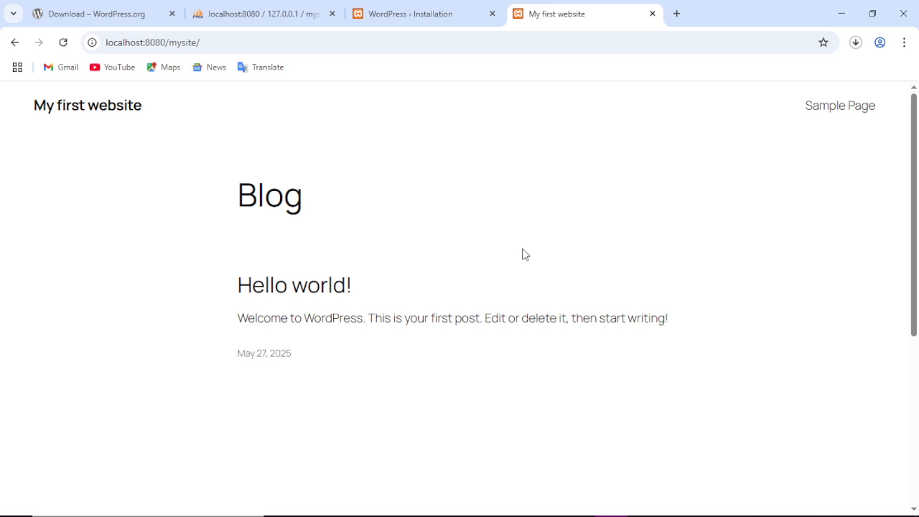
{"action": "left_click", "coordinate": [363, 17]}
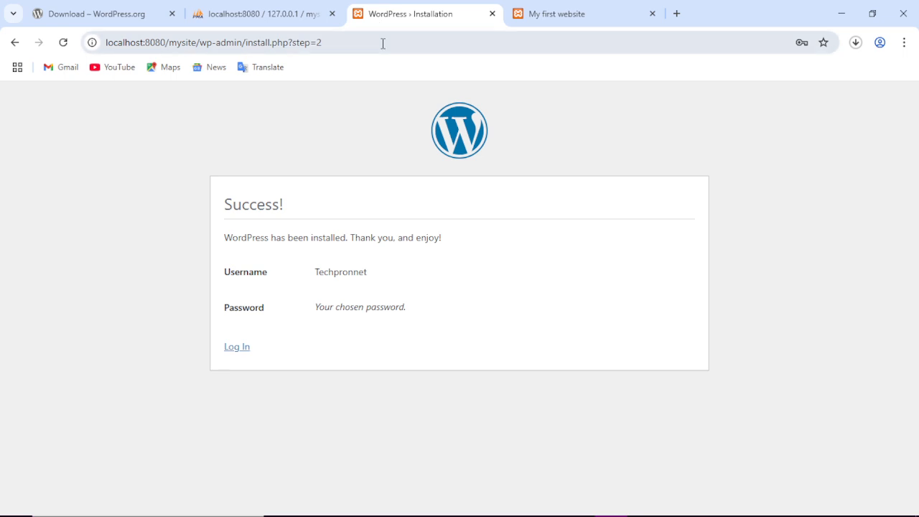
Log in to WordPress with the saved admin password shown and Remember Me ticked.
{"action": "left_click", "coordinate": [239, 350]}
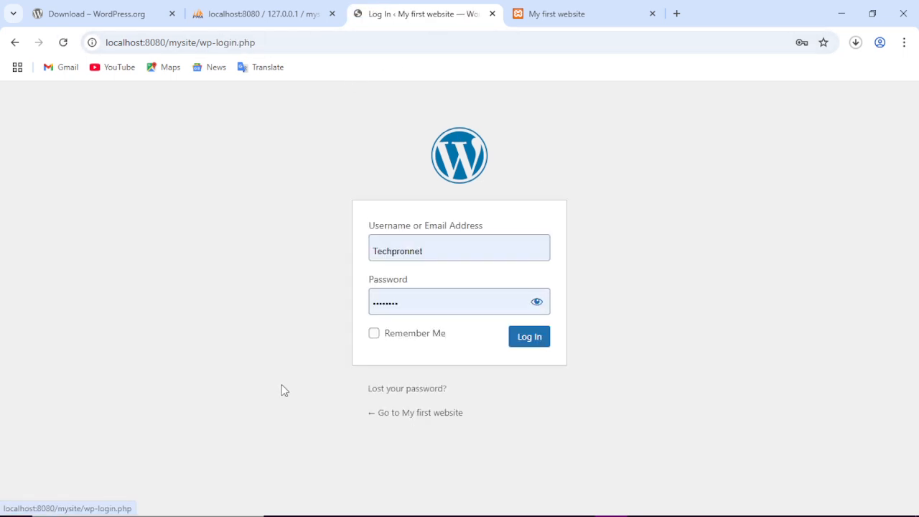
{"action": "left_click", "coordinate": [537, 303]}
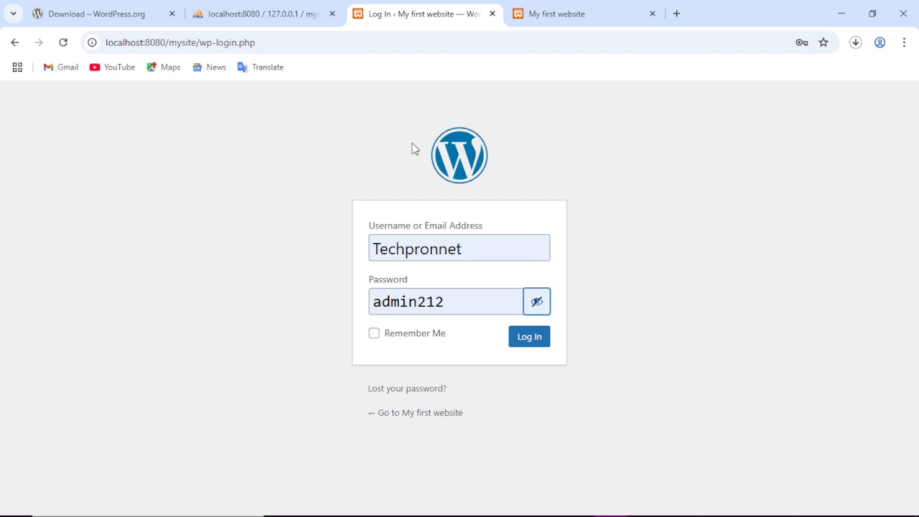
{"action": "left_click", "coordinate": [380, 336]}
{"action": "left_click", "coordinate": [375, 334]}
{"action": "left_click", "coordinate": [529, 337]}
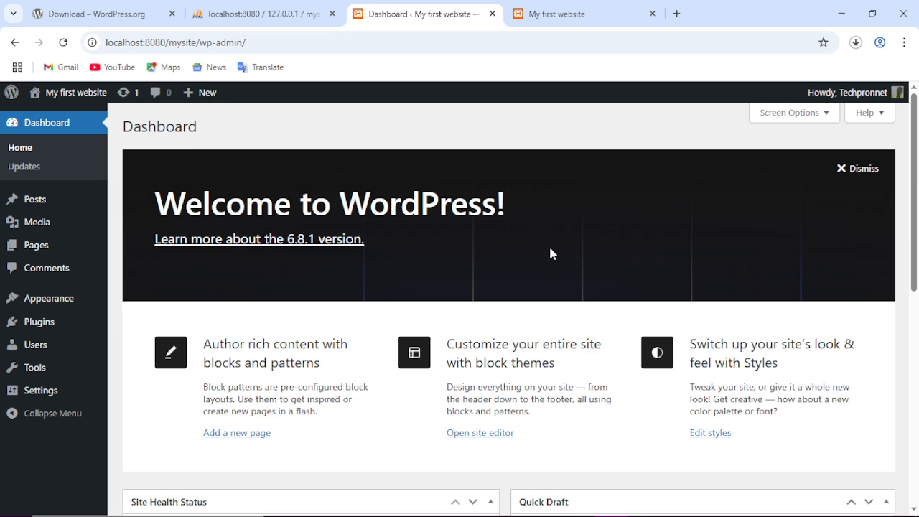
Scroll through the Dashboard widgets and glance at the site's front page tab.
{"action": "scroll", "coordinate": [551, 254], "scroll_direction": "down", "scroll_amount": 5}
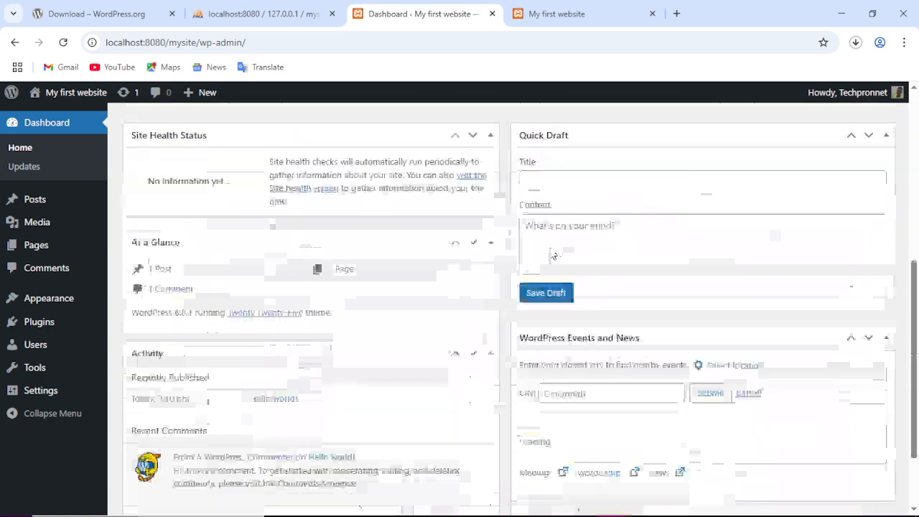
{"action": "scroll", "coordinate": [551, 254], "scroll_direction": "up", "scroll_amount": 5}
{"action": "scroll", "coordinate": [551, 253], "scroll_direction": "down", "scroll_amount": 3}
{"action": "scroll", "coordinate": [551, 254], "scroll_direction": "down", "scroll_amount": 4}
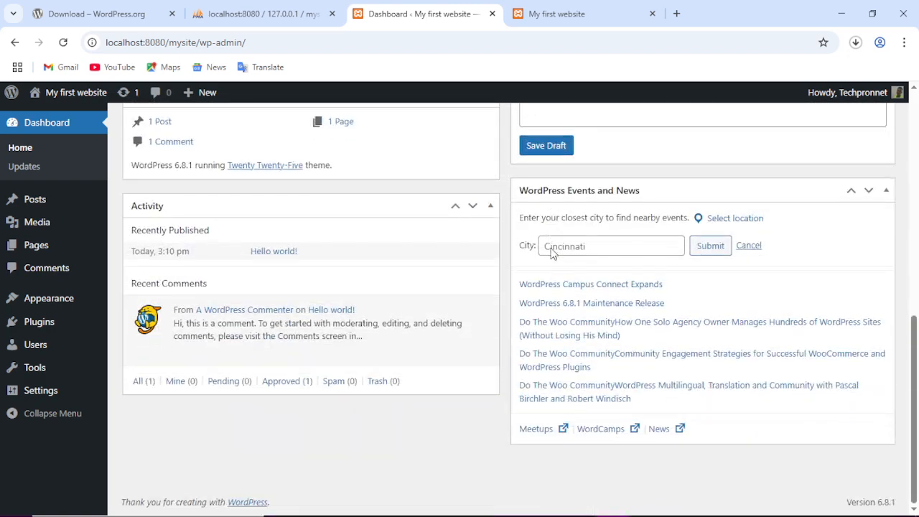
{"action": "scroll", "coordinate": [551, 253], "scroll_direction": "up", "scroll_amount": 7}
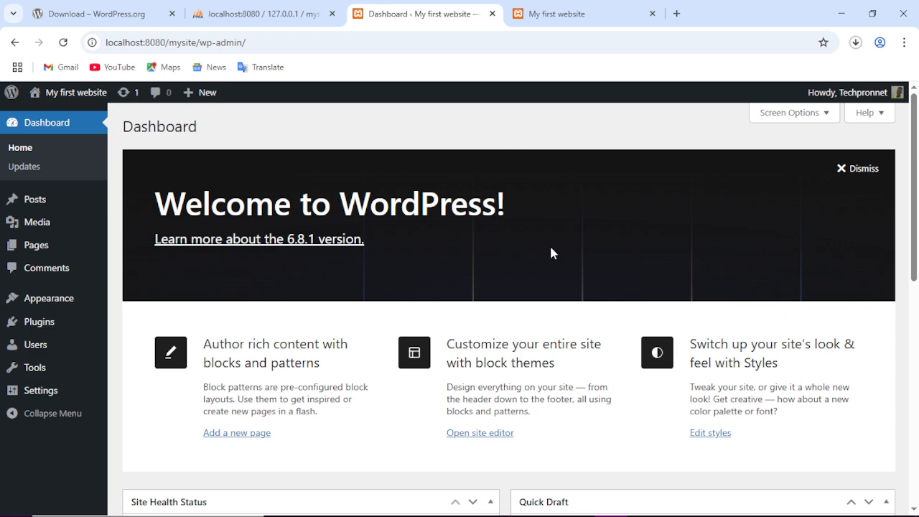
{"action": "left_click", "coordinate": [557, 11]}
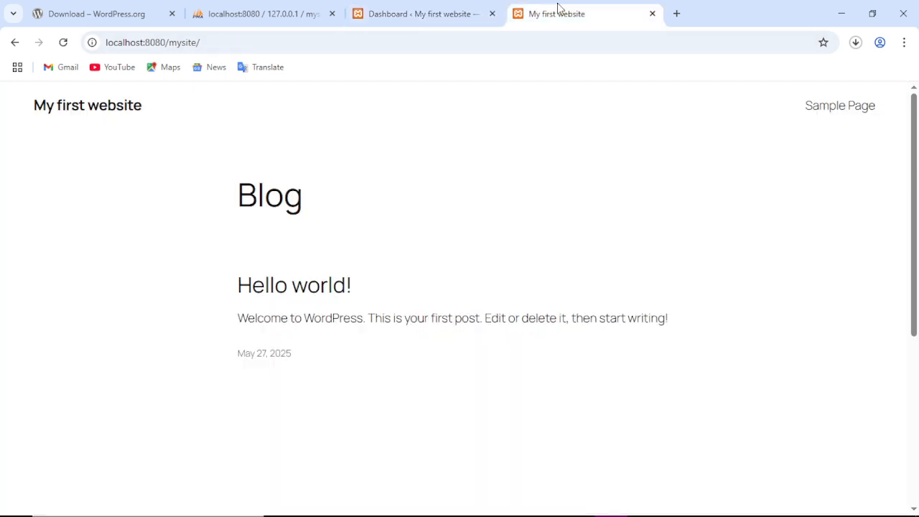
{"action": "left_click", "coordinate": [431, 14]}
Dismiss the Welcome to WordPress panel on the Dashboard.
{"action": "scroll", "coordinate": [288, 241], "scroll_direction": "down", "scroll_amount": 7}
{"action": "scroll", "coordinate": [386, 302], "scroll_direction": "up", "scroll_amount": 6}
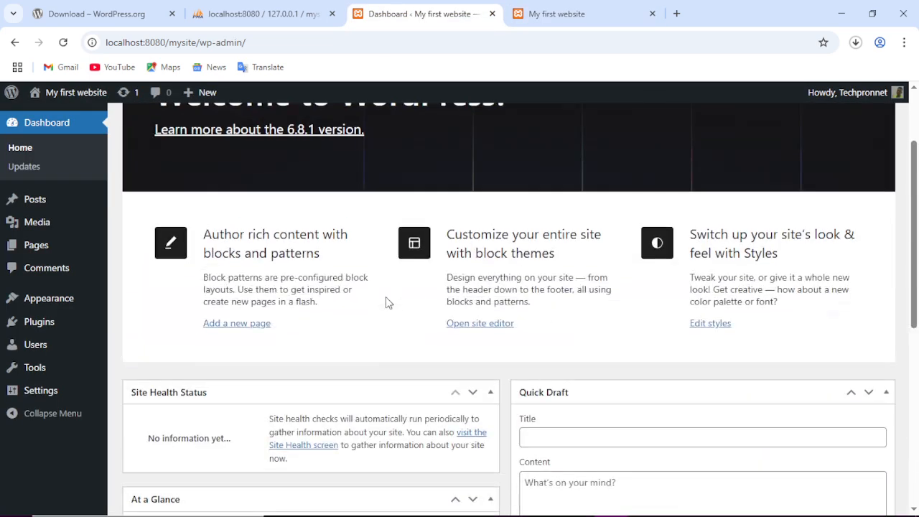
{"action": "scroll", "coordinate": [386, 302], "scroll_direction": "up", "scroll_amount": 2}
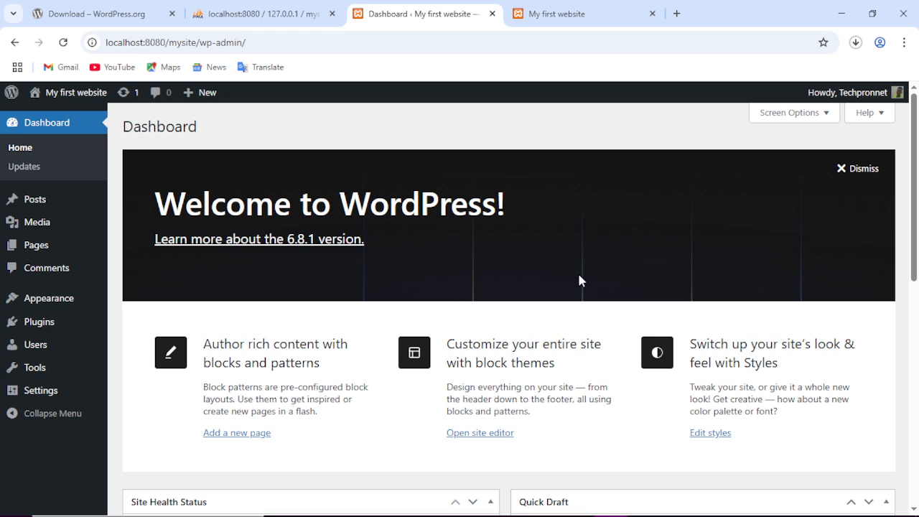
{"action": "scroll", "coordinate": [381, 339], "scroll_direction": "down", "scroll_amount": 8}
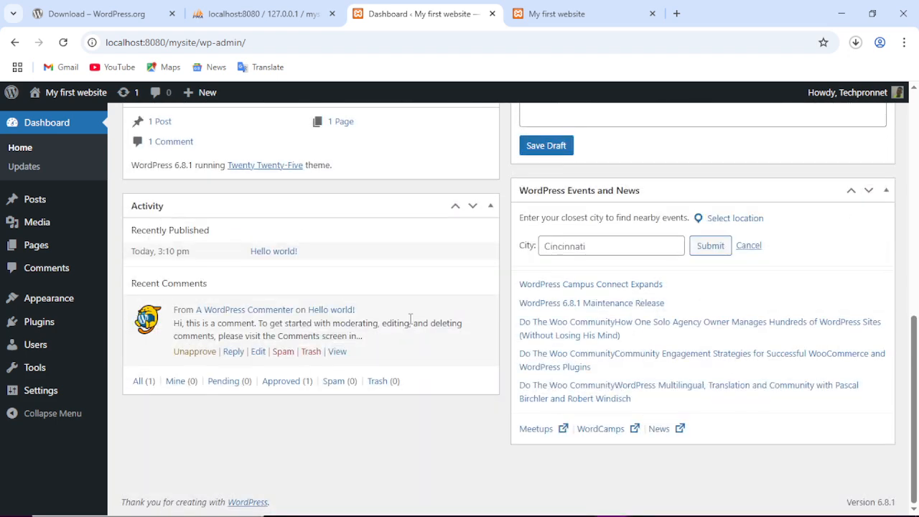
{"action": "scroll", "coordinate": [411, 318], "scroll_direction": "up", "scroll_amount": 5}
{"action": "scroll", "coordinate": [412, 318], "scroll_direction": "up", "scroll_amount": 3}
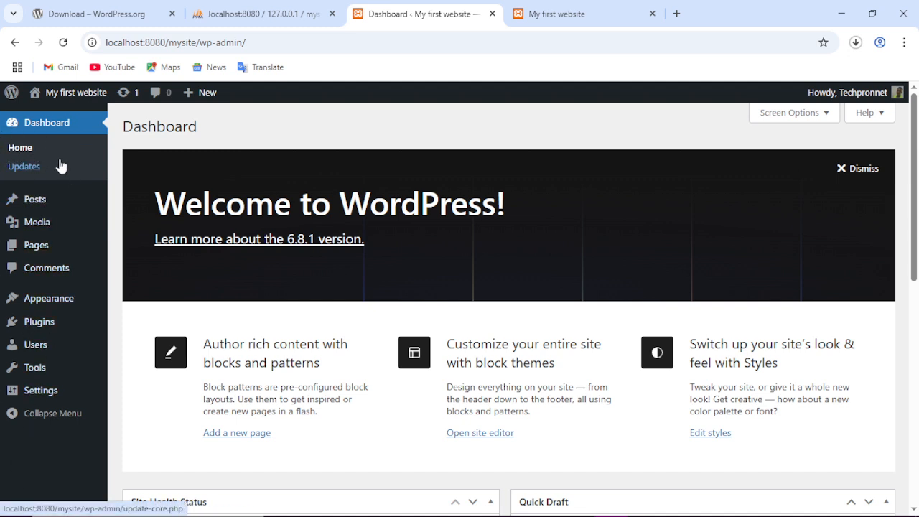
{"action": "mouse_move", "coordinate": [84, 226]}
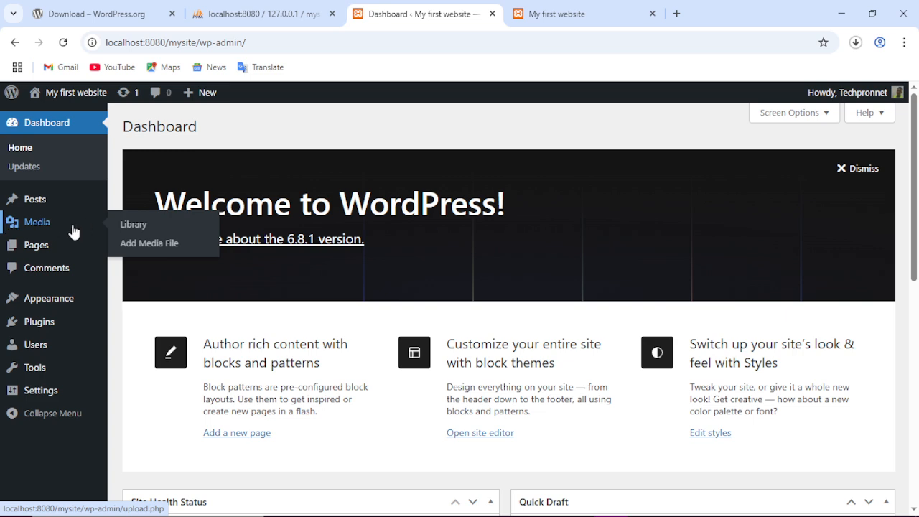
{"action": "mouse_move", "coordinate": [57, 248]}
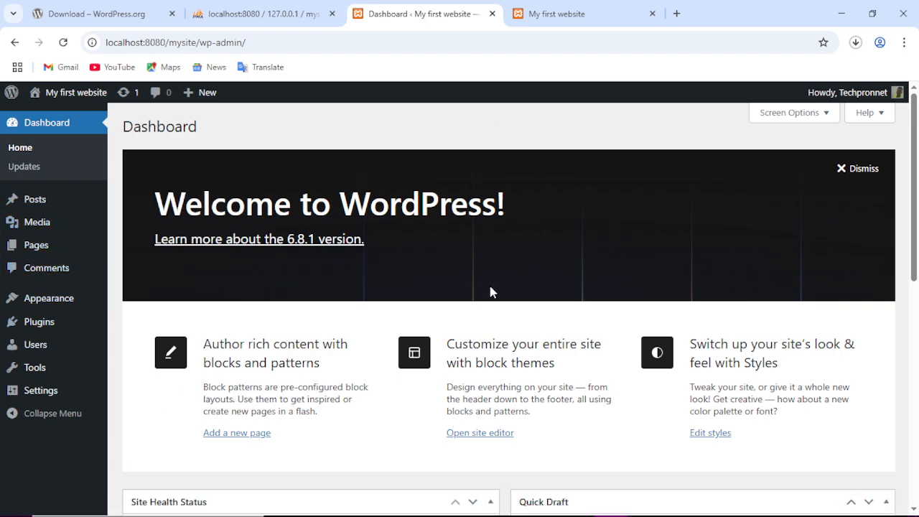
{"action": "scroll", "coordinate": [492, 283], "scroll_direction": "down", "scroll_amount": 4}
{"action": "scroll", "coordinate": [495, 281], "scroll_direction": "up", "scroll_amount": 4}
{"action": "scroll", "coordinate": [495, 280], "scroll_direction": "down", "scroll_amount": 3}
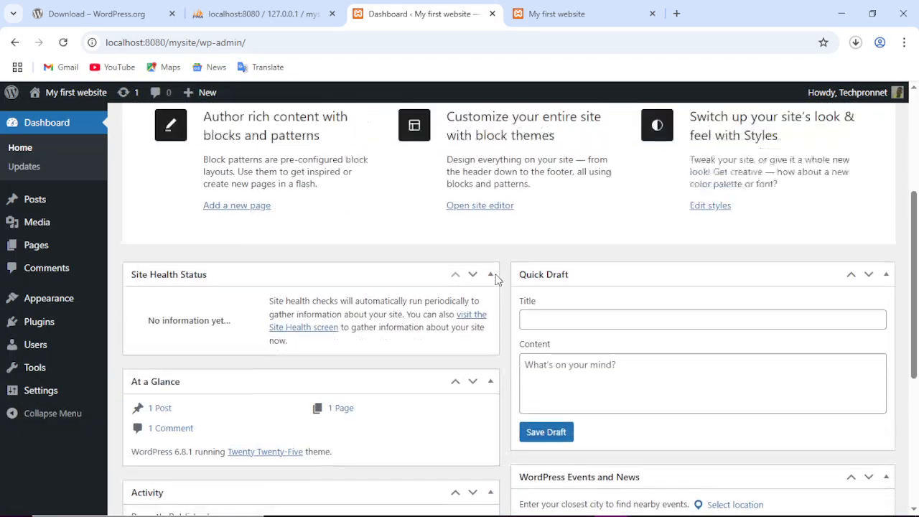
{"action": "scroll", "coordinate": [495, 280], "scroll_direction": "up", "scroll_amount": 3}
{"action": "scroll", "coordinate": [496, 280], "scroll_direction": "down", "scroll_amount": 3}
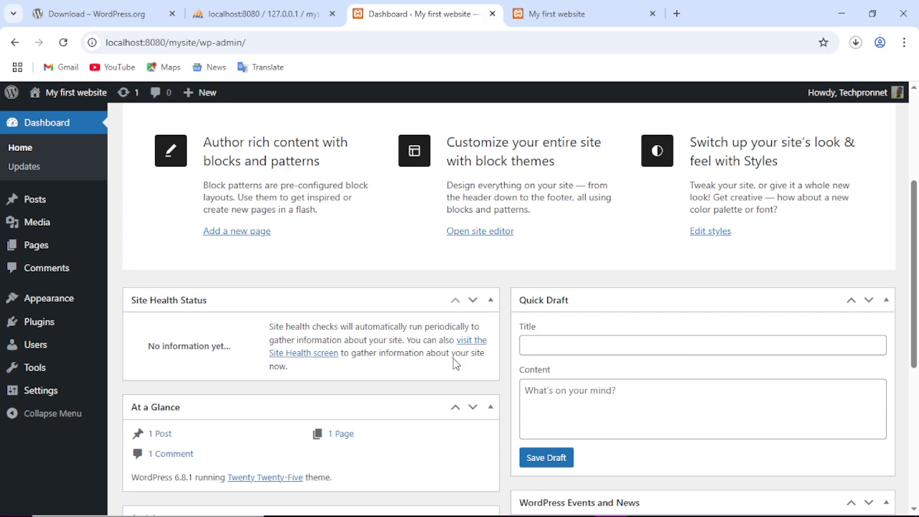
{"action": "scroll", "coordinate": [456, 361], "scroll_direction": "down", "scroll_amount": 2}
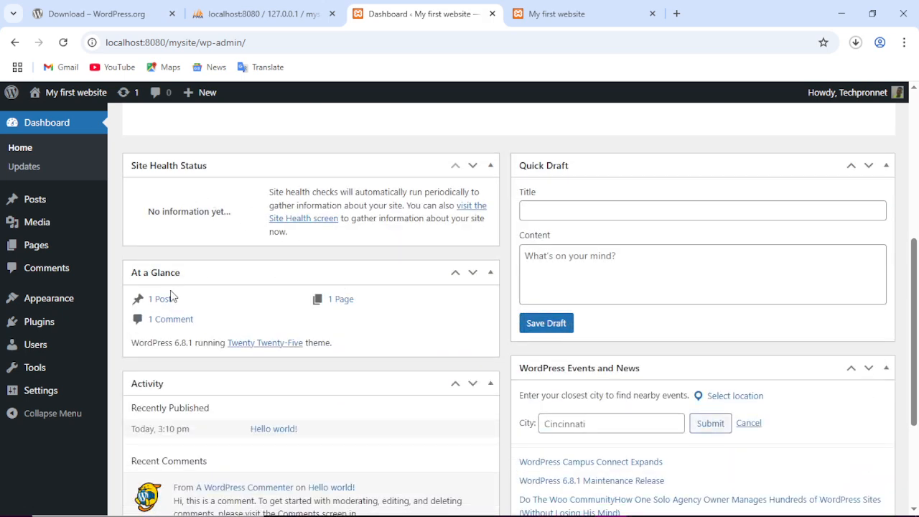
{"action": "scroll", "coordinate": [291, 278], "scroll_direction": "down", "scroll_amount": 1}
{"action": "scroll", "coordinate": [291, 279], "scroll_direction": "down", "scroll_amount": 2}
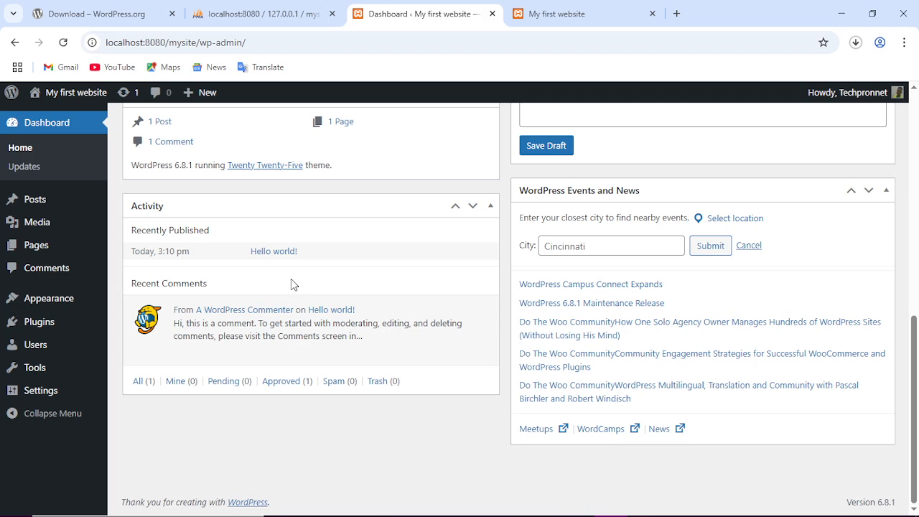
{"action": "scroll", "coordinate": [664, 307], "scroll_direction": "up", "scroll_amount": 4}
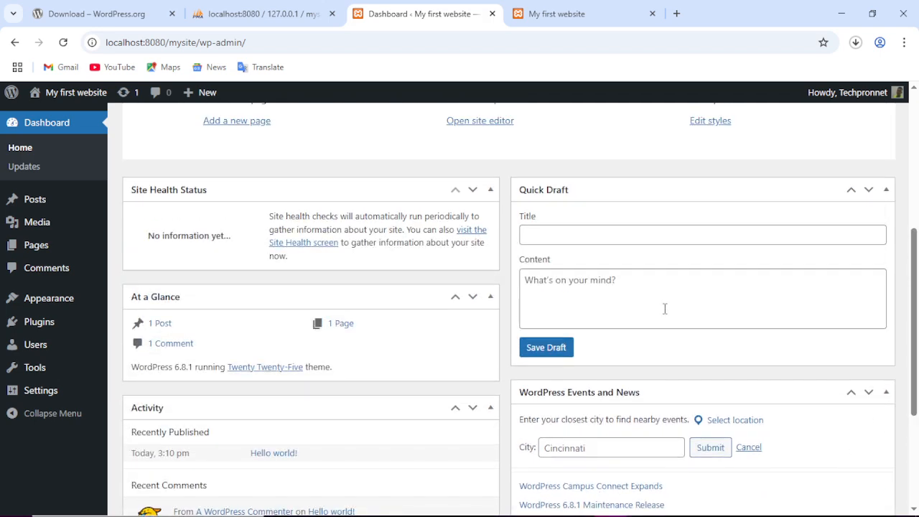
{"action": "scroll", "coordinate": [664, 307], "scroll_direction": "up", "scroll_amount": 1}
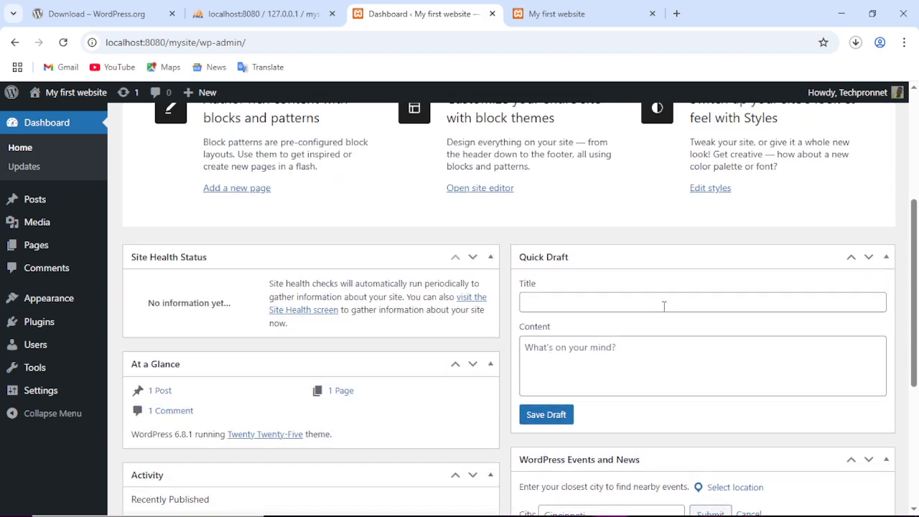
{"action": "scroll", "coordinate": [664, 306], "scroll_direction": "up", "scroll_amount": 4}
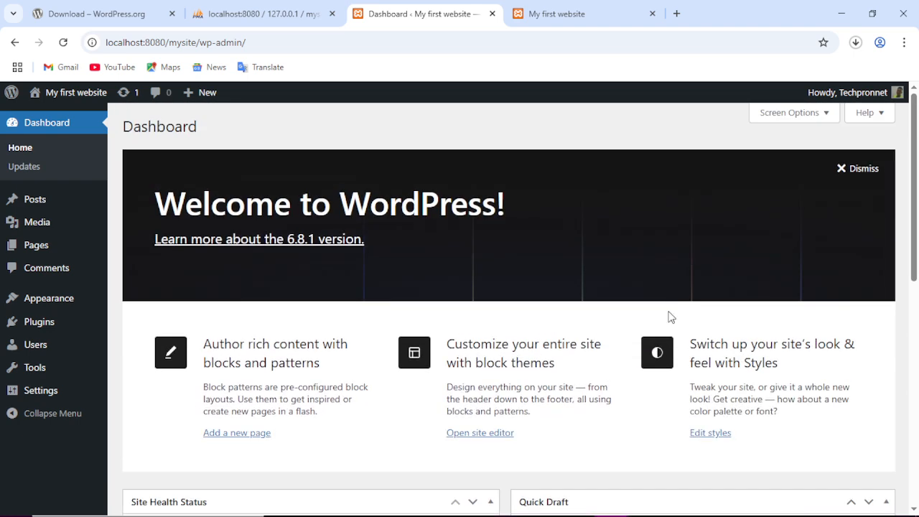
{"action": "left_click", "coordinate": [853, 171]}
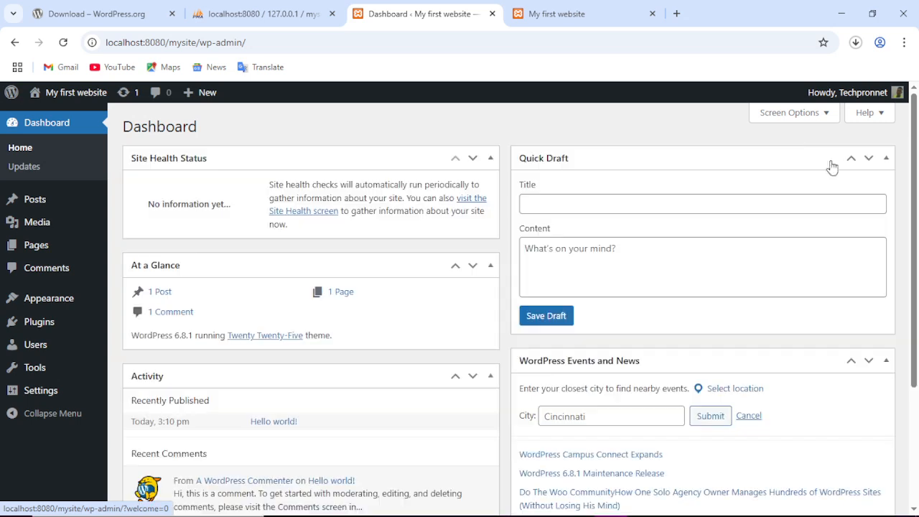
Hide Site Health Status, At a Glance, Activity, Quick Draft and WordPress Events and News widgets.
{"action": "left_click", "coordinate": [797, 113]}
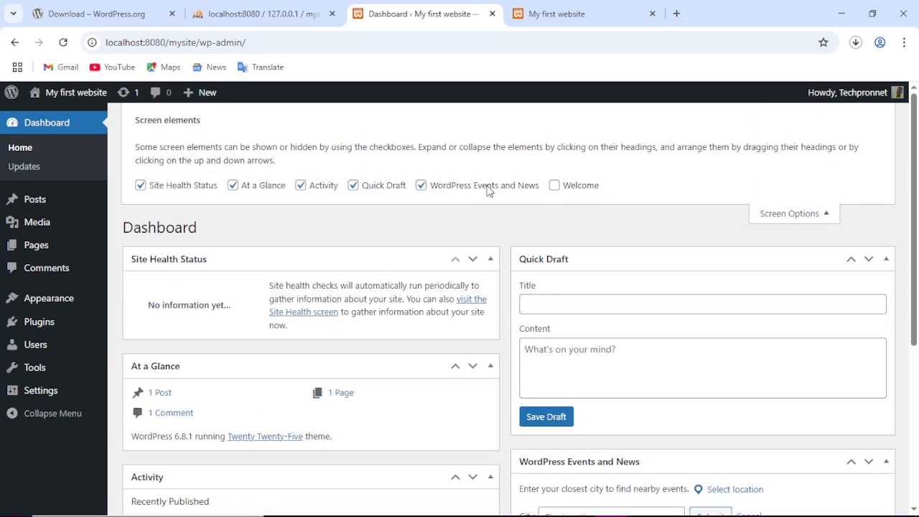
{"action": "left_click", "coordinate": [420, 186]}
{"action": "left_click", "coordinate": [352, 185]}
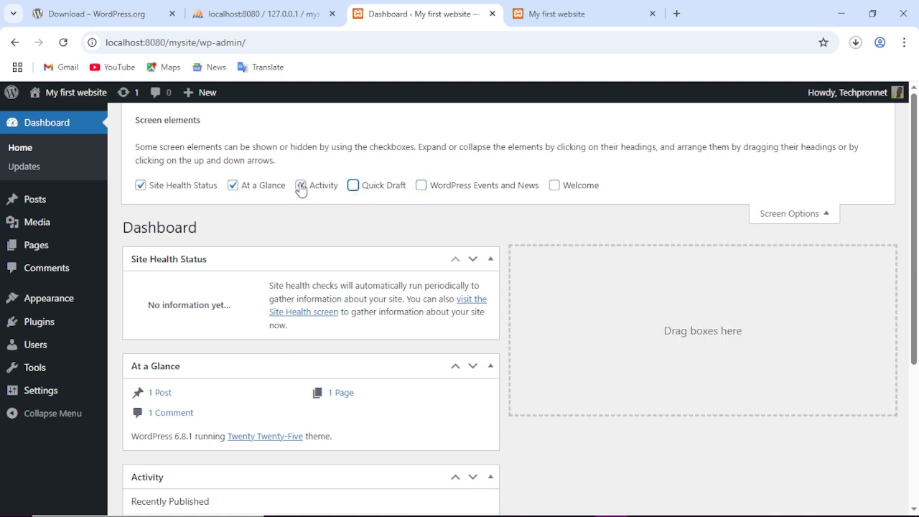
{"action": "left_click", "coordinate": [233, 185]}
{"action": "left_click", "coordinate": [140, 186]}
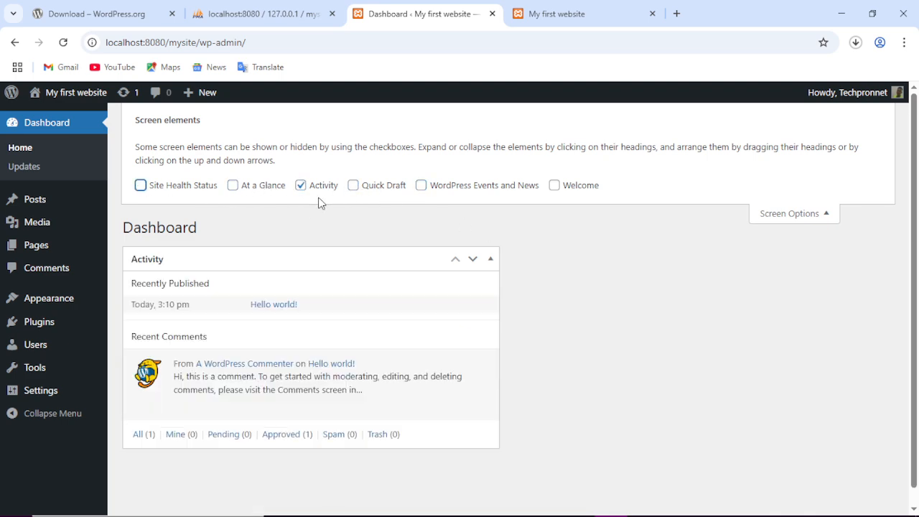
{"action": "left_click", "coordinate": [285, 185]}
{"action": "left_click", "coordinate": [301, 185]}
{"action": "left_click", "coordinate": [250, 186]}
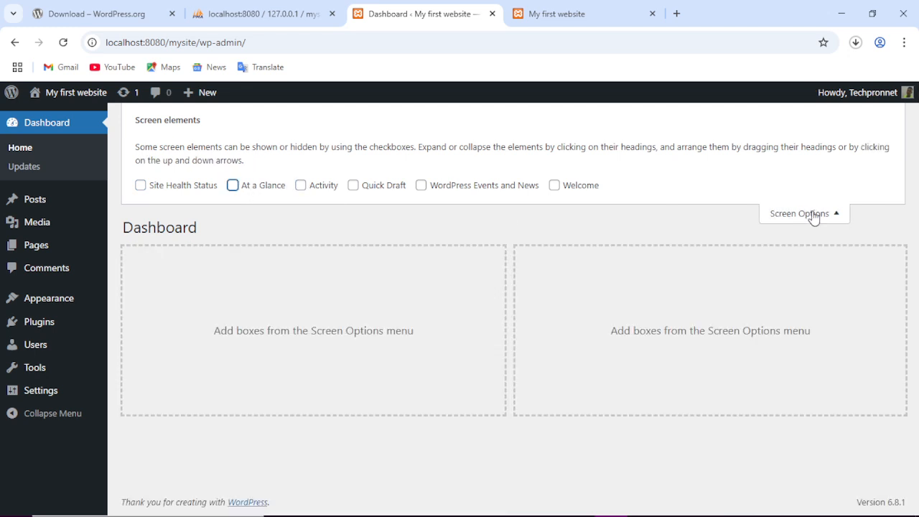
{"action": "left_click", "coordinate": [811, 214]}
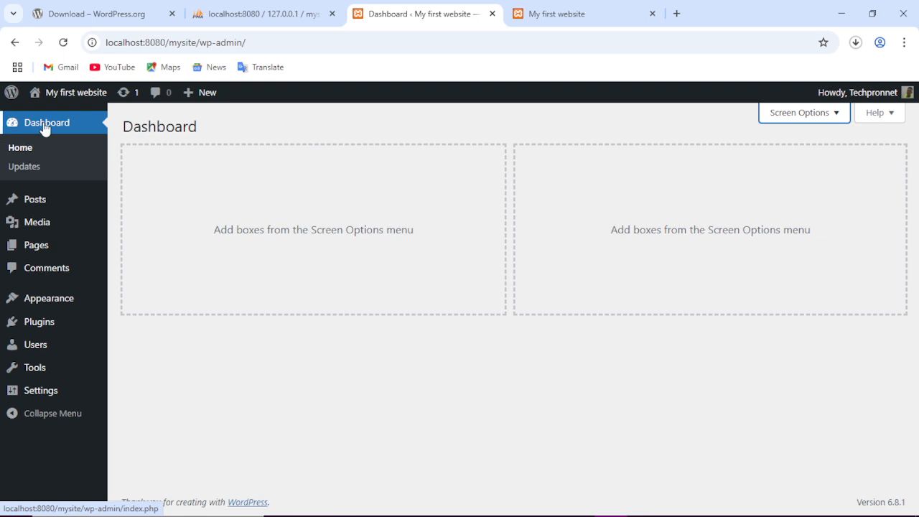
{"action": "left_click", "coordinate": [27, 171]}
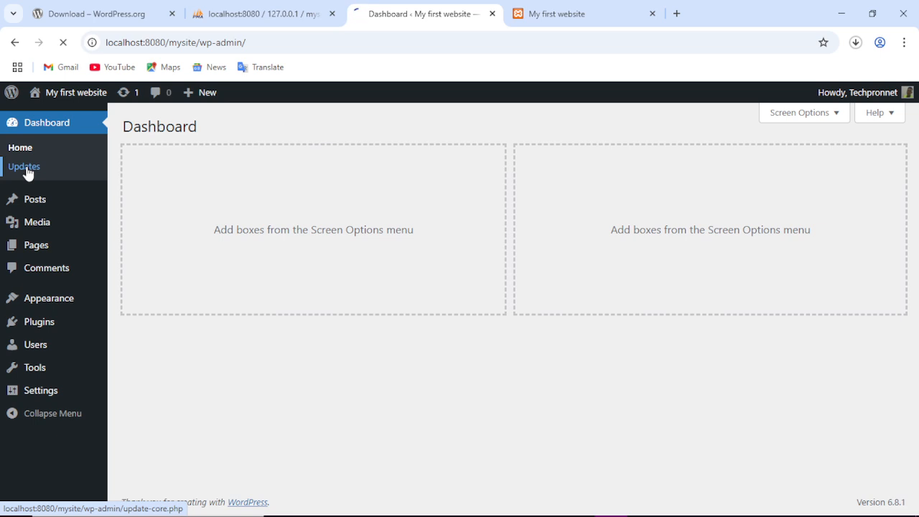
Look over the Updates page, then open the All Posts list showing 'Hello world!'.
{"action": "scroll", "coordinate": [480, 272], "scroll_direction": "down", "scroll_amount": 3}
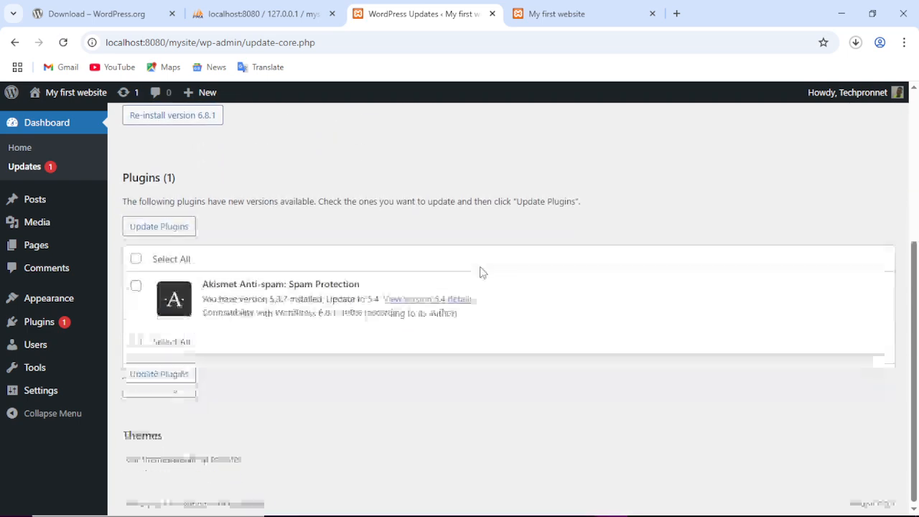
{"action": "scroll", "coordinate": [480, 271], "scroll_direction": "up", "scroll_amount": 3}
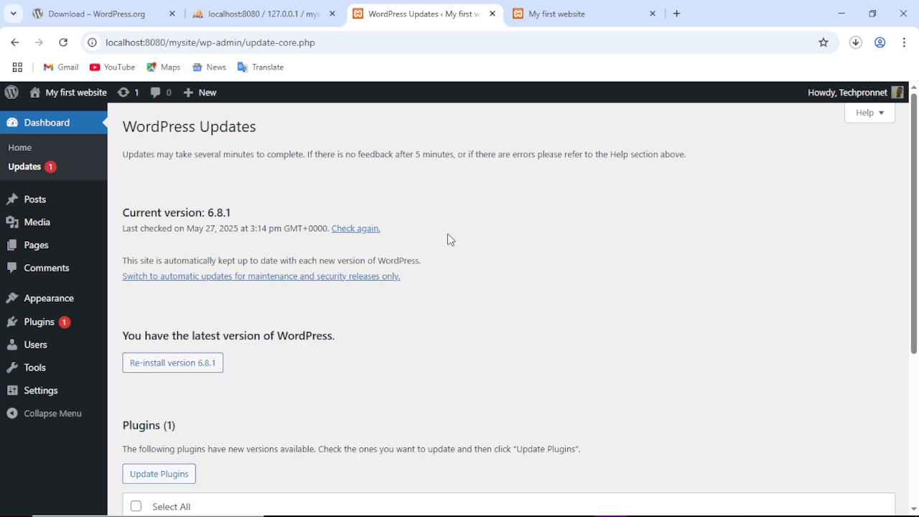
{"action": "scroll", "coordinate": [440, 241], "scroll_direction": "down", "scroll_amount": 4}
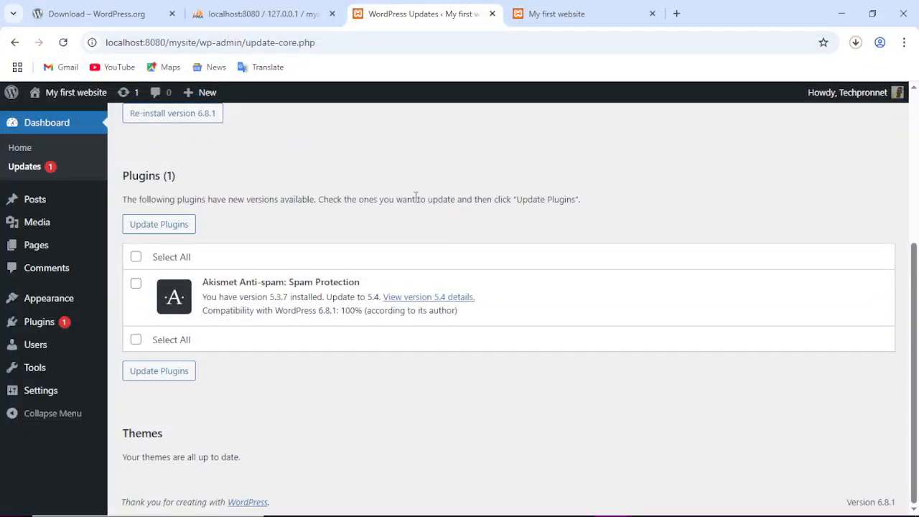
{"action": "scroll", "coordinate": [414, 202], "scroll_direction": "up", "scroll_amount": 4}
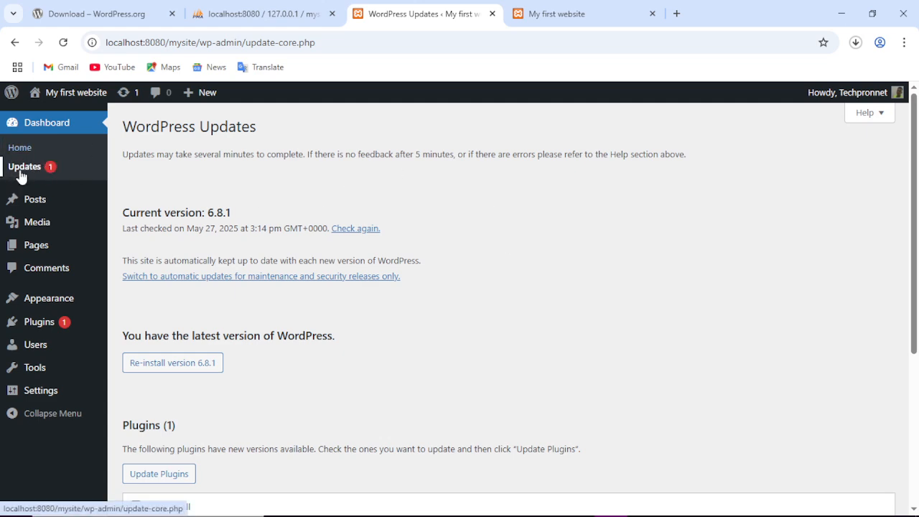
{"action": "scroll", "coordinate": [309, 225], "scroll_direction": "down", "scroll_amount": 4}
{"action": "scroll", "coordinate": [320, 228], "scroll_direction": "up", "scroll_amount": 4}
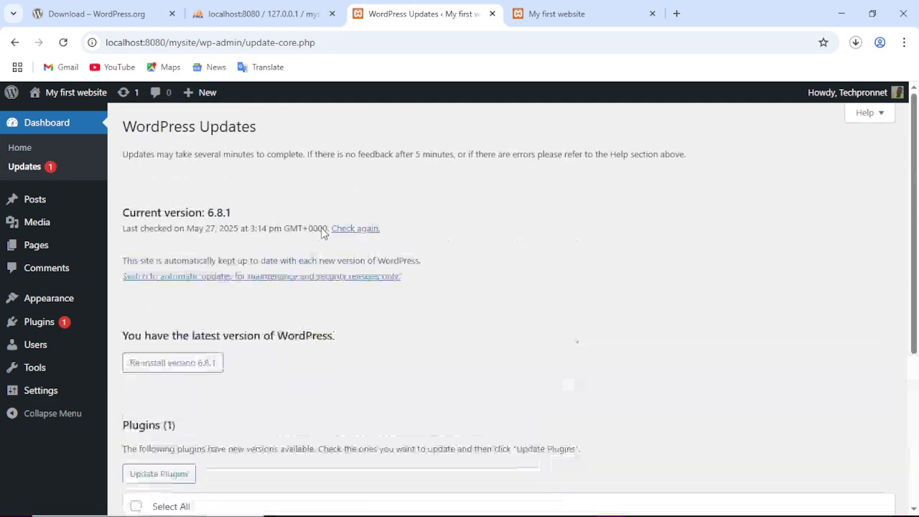
{"action": "scroll", "coordinate": [321, 228], "scroll_direction": "down", "scroll_amount": 1}
{"action": "scroll", "coordinate": [215, 201], "scroll_direction": "up", "scroll_amount": 1}
{"action": "mouse_move", "coordinate": [42, 203]}
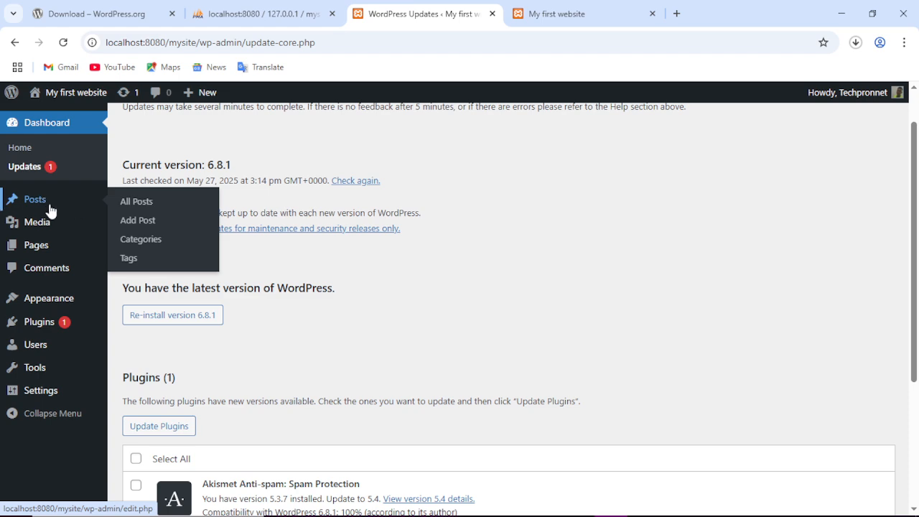
{"action": "left_click", "coordinate": [131, 208]}
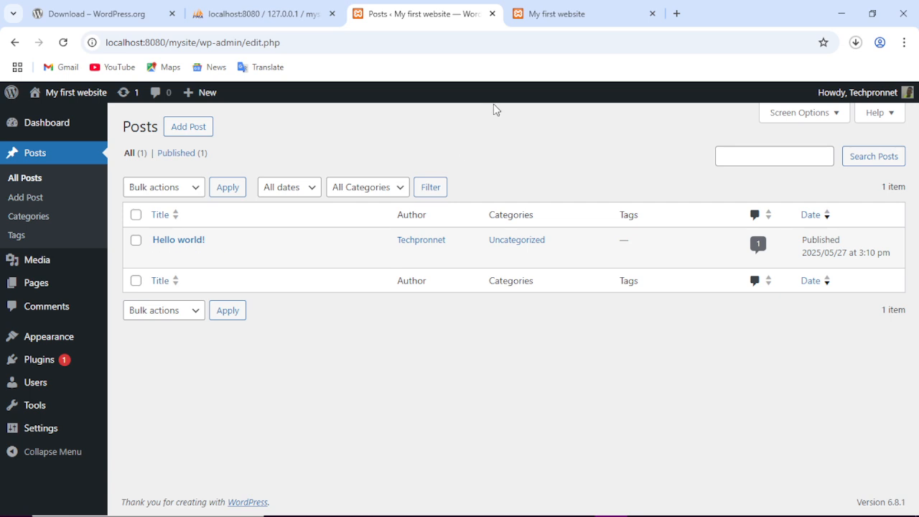
{"action": "left_click", "coordinate": [562, 17]}
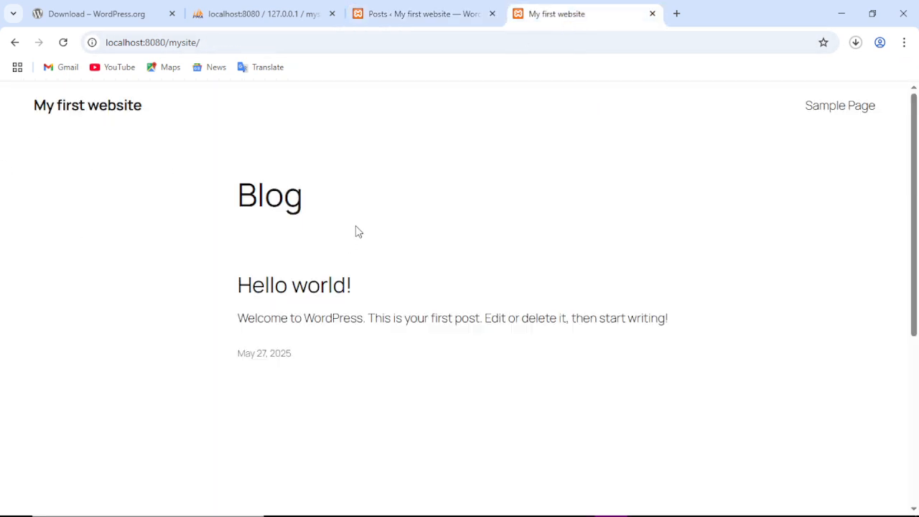
{"action": "scroll", "coordinate": [204, 236], "scroll_direction": "down", "scroll_amount": 1}
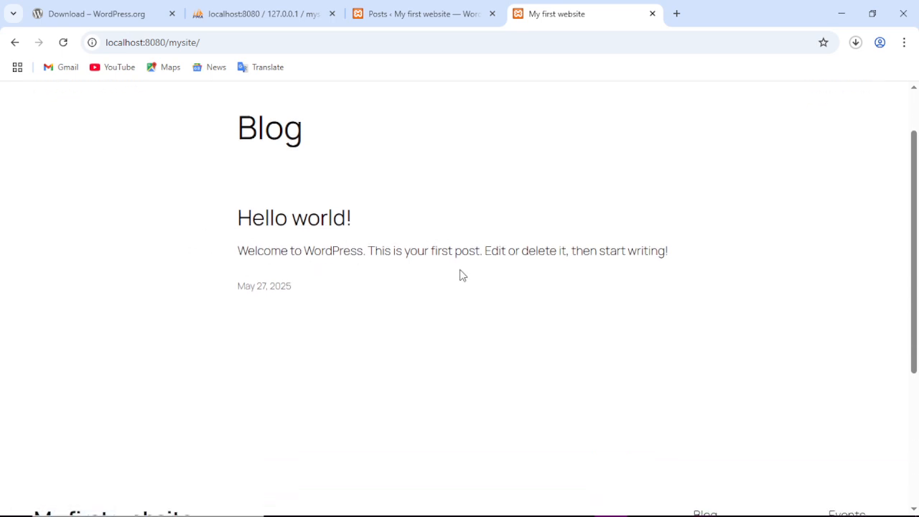
{"action": "scroll", "coordinate": [326, 280], "scroll_direction": "down", "scroll_amount": 3}
{"action": "scroll", "coordinate": [326, 279], "scroll_direction": "up", "scroll_amount": 4}
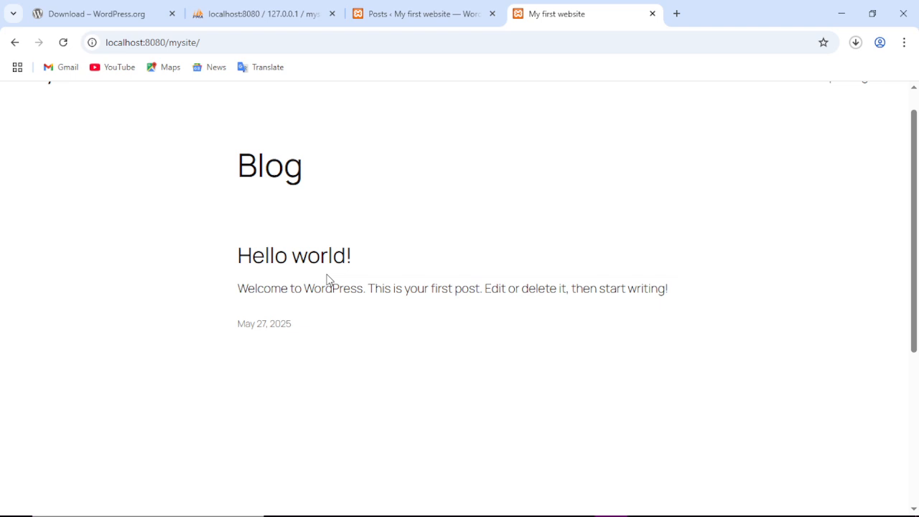
{"action": "left_click", "coordinate": [415, 24]}
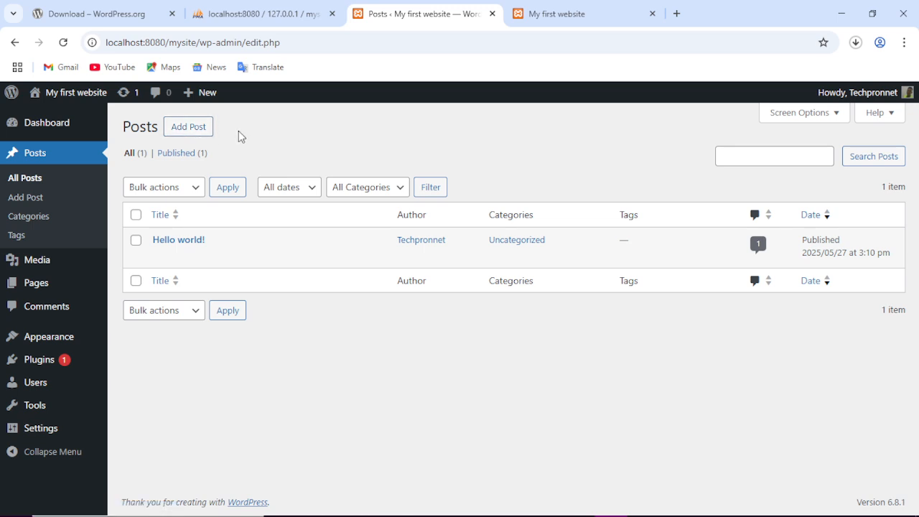
{"action": "left_click", "coordinate": [197, 130]}
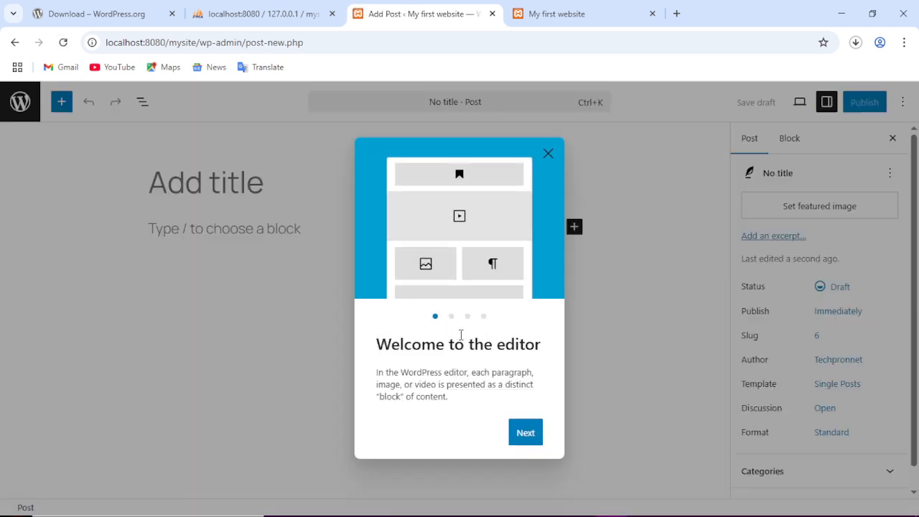
Step through and close the block editor's welcome guide.
{"action": "left_click", "coordinate": [521, 440]}
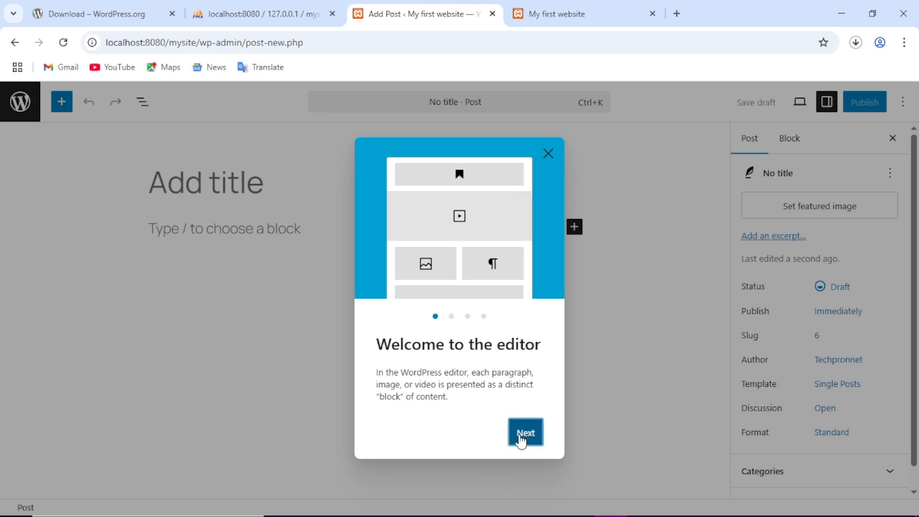
{"action": "left_click", "coordinate": [524, 439]}
{"action": "left_click", "coordinate": [522, 440]}
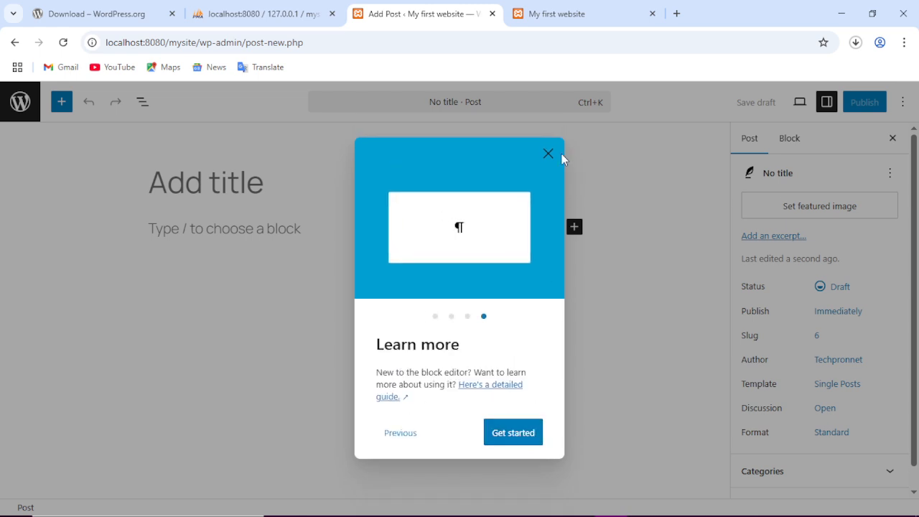
{"action": "left_click", "coordinate": [510, 433]}
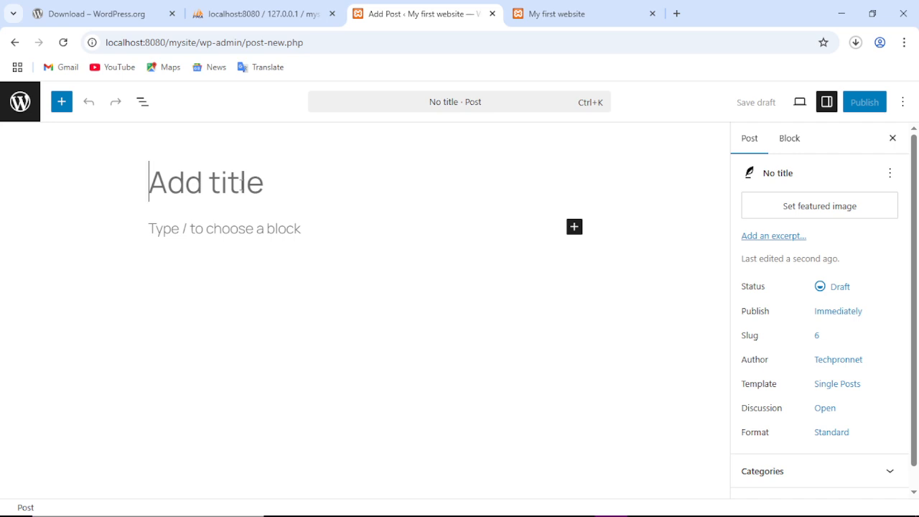
Title the new post 'My first website'.
{"action": "type", "text": "My fie"}
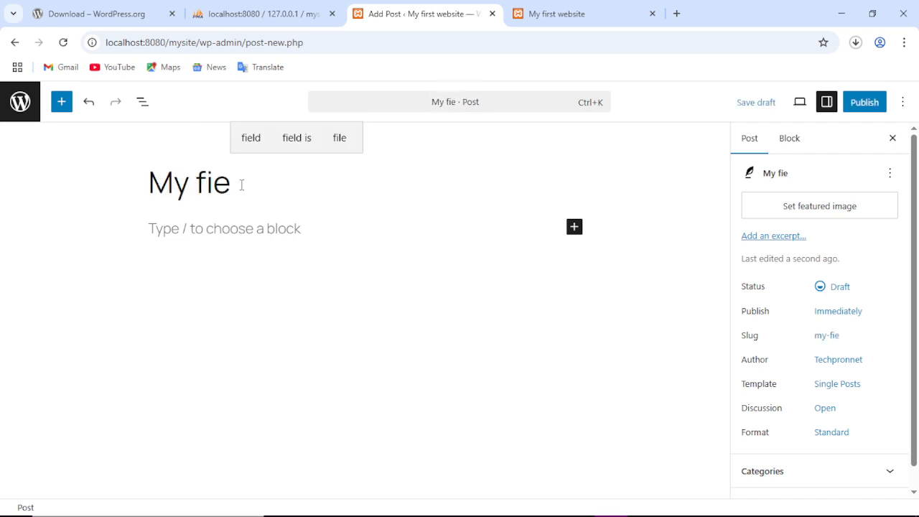
{"action": "key", "text": "BackSpace"}
{"action": "type", "text": "rst "}
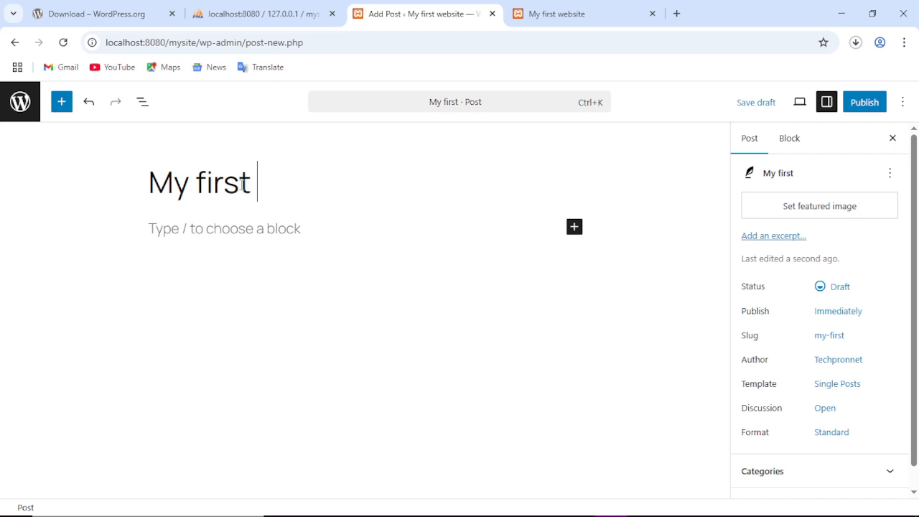
{"action": "type", "text": "webs"}
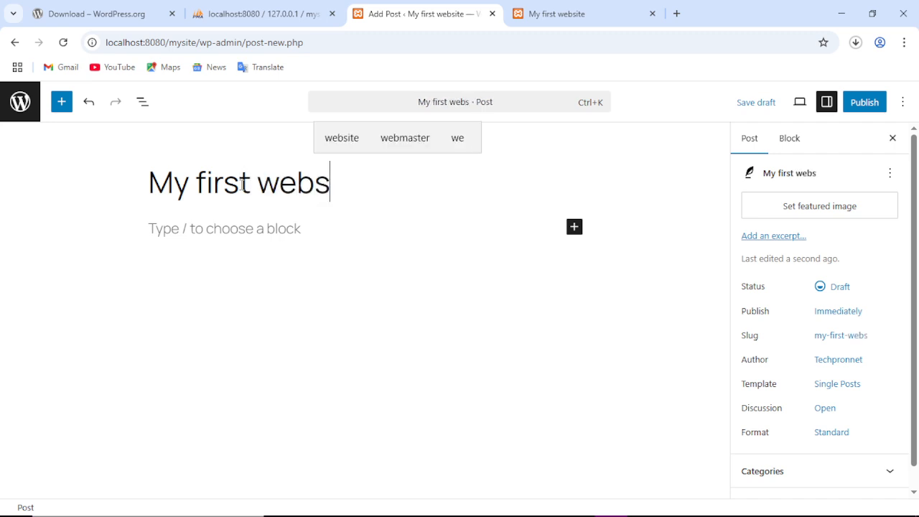
{"action": "type", "text": "ite"}
Write the paragraph 'this is a blog post about my first website'.
{"action": "left_click", "coordinate": [223, 228]}
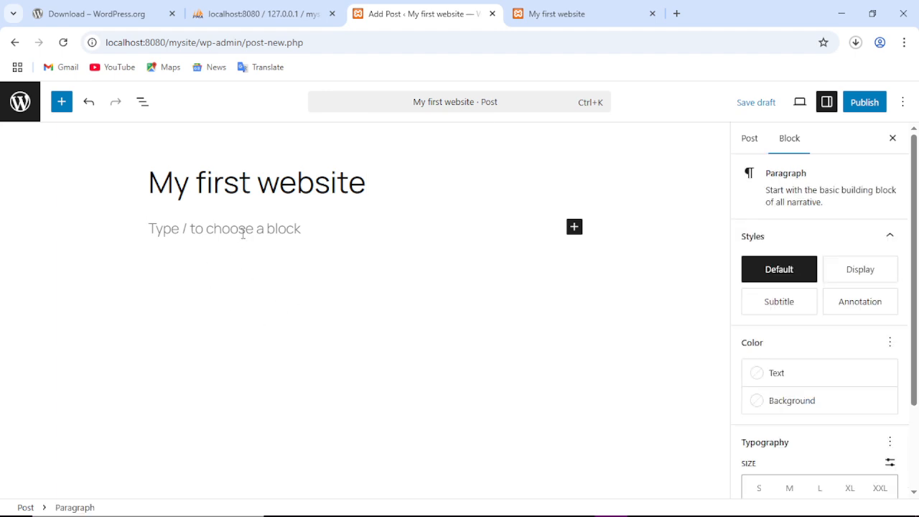
{"action": "type", "text": "these"}
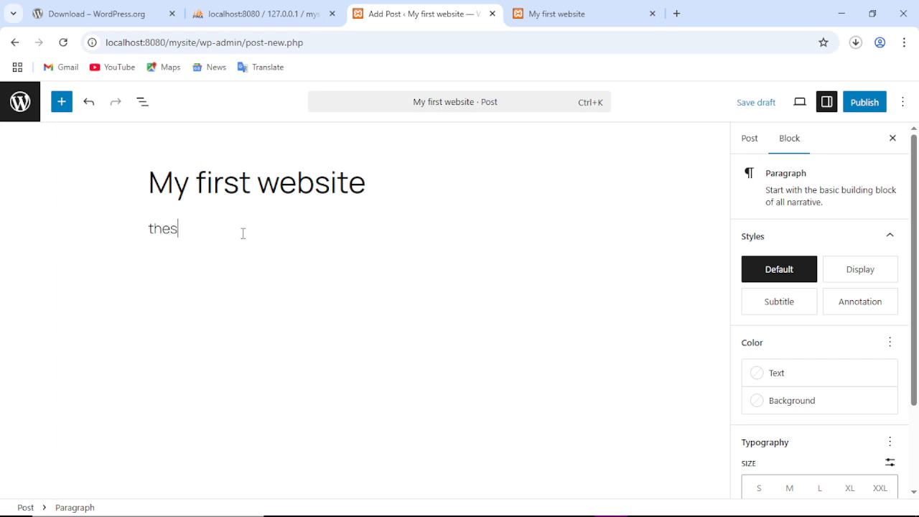
{"action": "key", "text": "BackSpace"}
{"action": "key", "text": "BackSpace"}
{"action": "key", "text": "BackSpace"}
{"action": "type", "text": "is is a blog pos"}
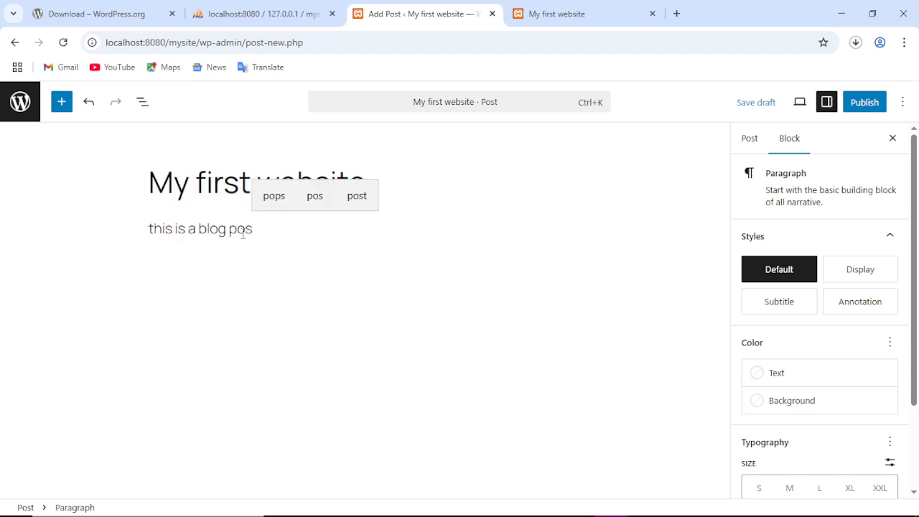
{"action": "type", "text": "t abiur"}
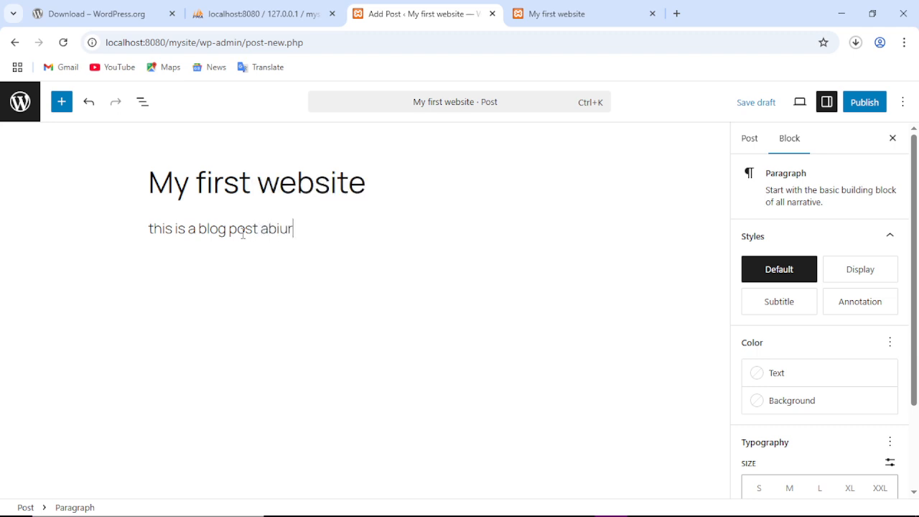
{"action": "key", "text": "BackSpace"}
{"action": "key", "text": "BackSpace"}
{"action": "type", "text": "out my "}
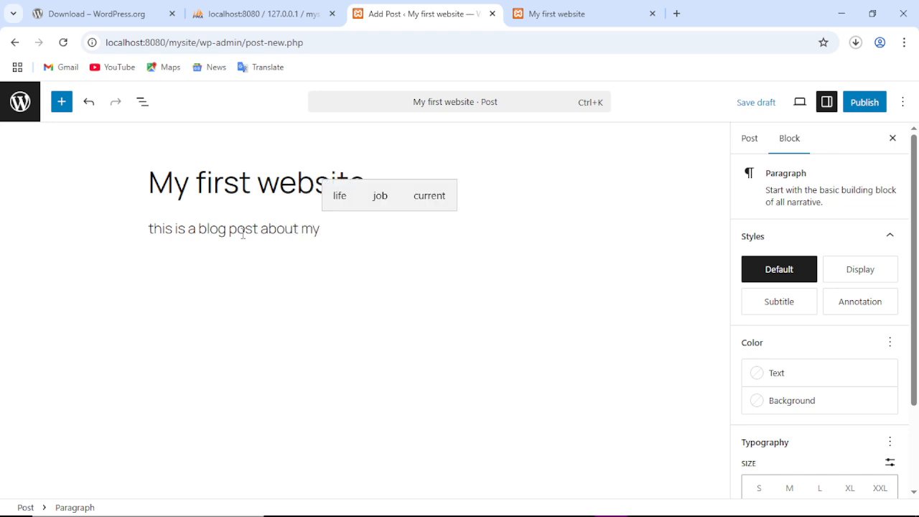
{"action": "type", "text": "firs"}
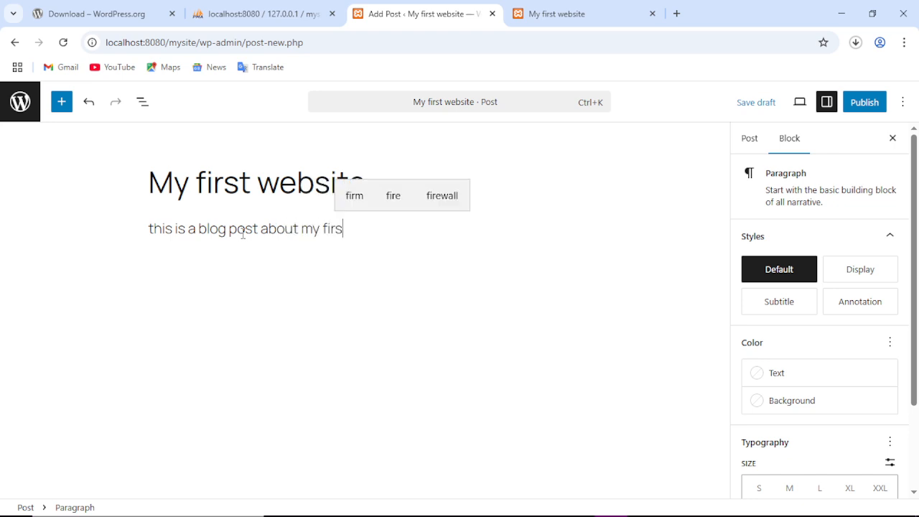
{"action": "type", "text": "t webs"}
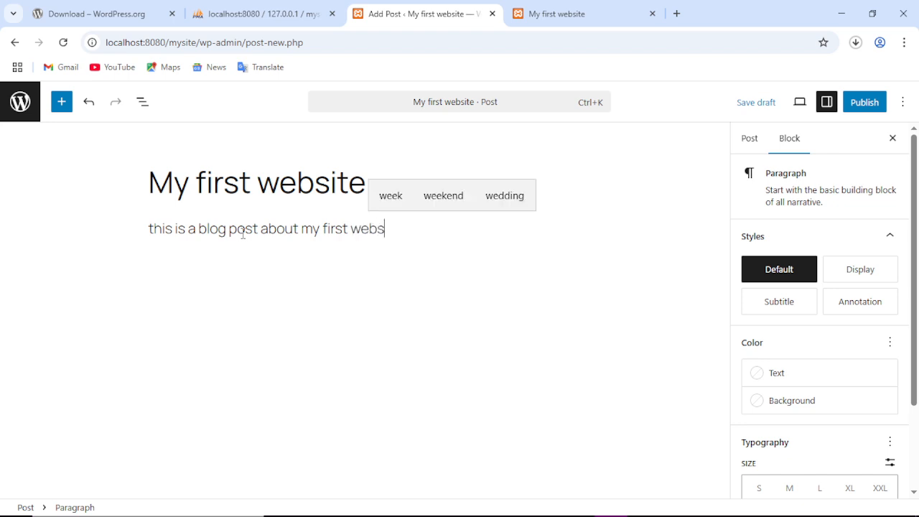
{"action": "type", "text": "ite"}
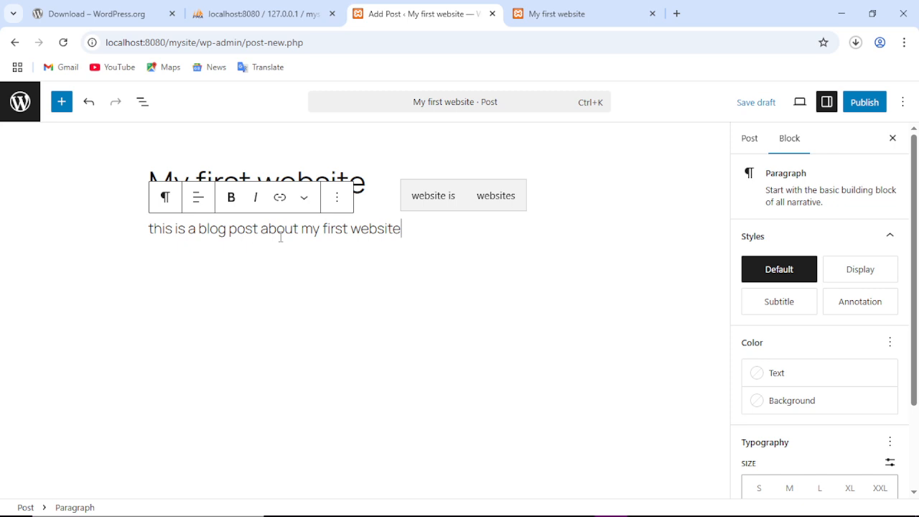
{"action": "key", "text": "Return"}
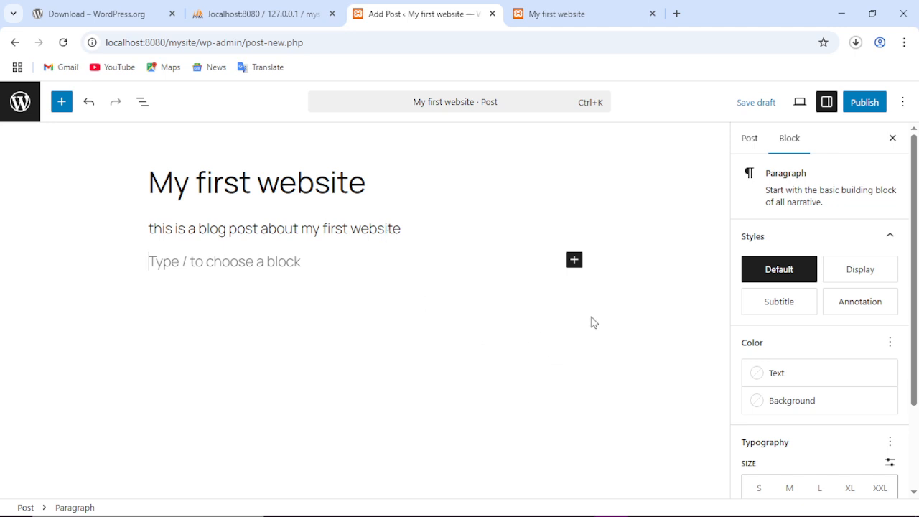
Publish the 'My first website' post.
{"action": "left_click", "coordinate": [862, 110]}
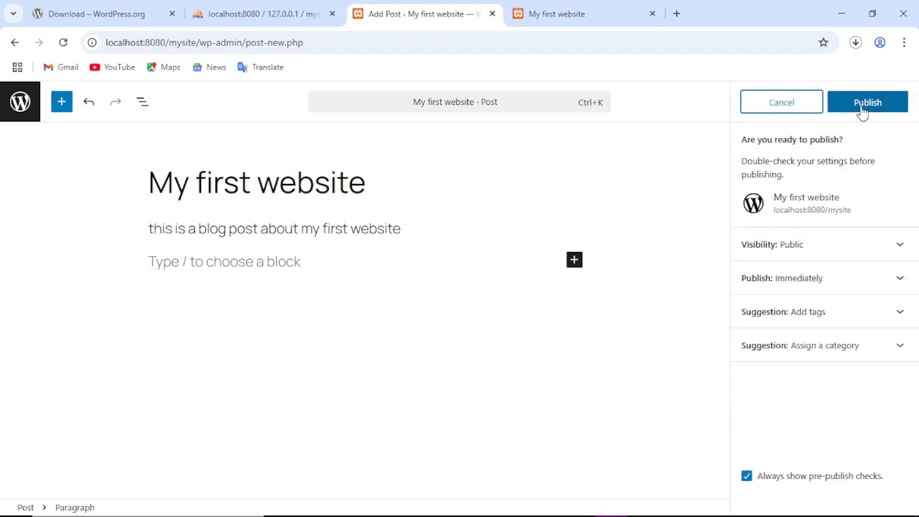
{"action": "left_click", "coordinate": [886, 107]}
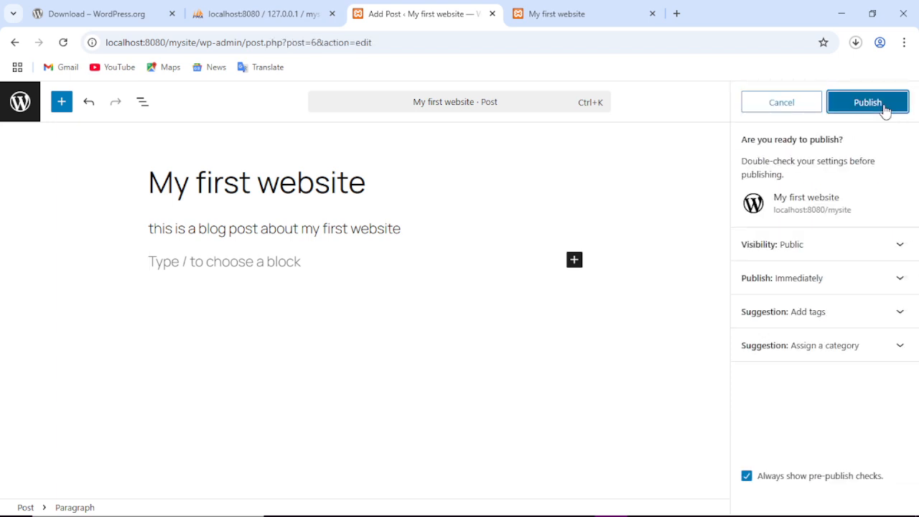
{"action": "left_click", "coordinate": [869, 109]}
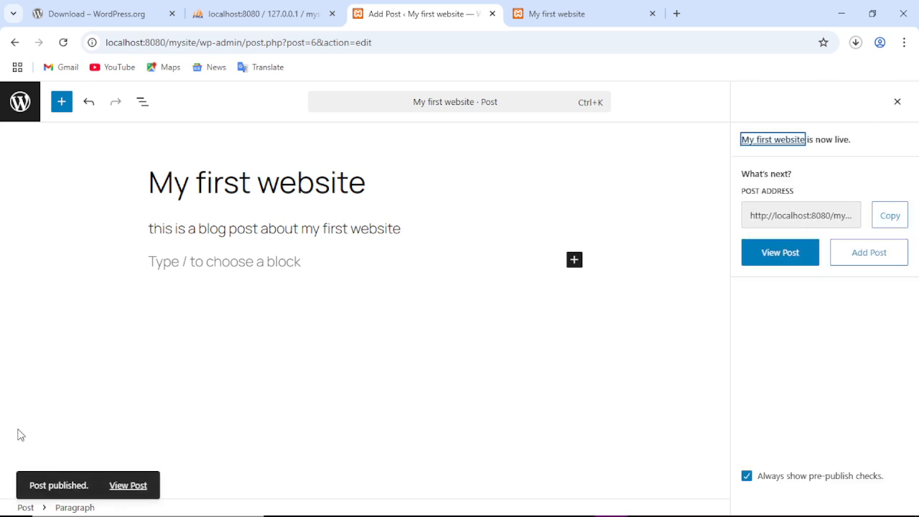
Reload the site's Blog page to confirm the post is listed, then return to the editor.
{"action": "left_click", "coordinate": [571, 13]}
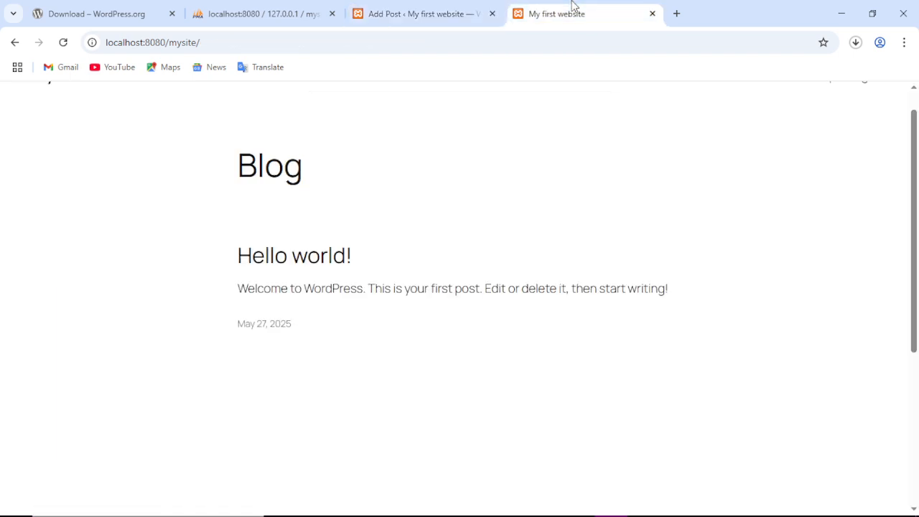
{"action": "left_click", "coordinate": [63, 42]}
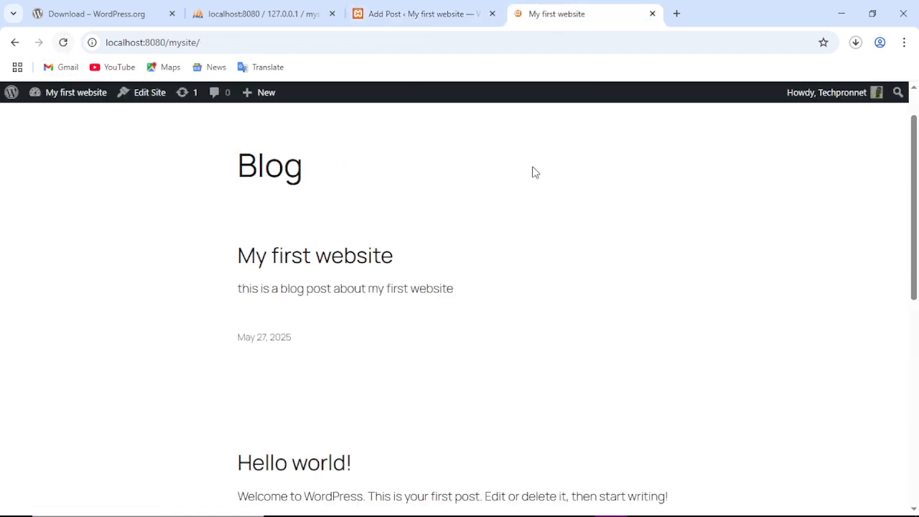
{"action": "scroll", "coordinate": [609, 222], "scroll_direction": "down", "scroll_amount": 3}
{"action": "scroll", "coordinate": [621, 227], "scroll_direction": "up", "scroll_amount": 4}
{"action": "scroll", "coordinate": [621, 227], "scroll_direction": "down", "scroll_amount": 2}
{"action": "scroll", "coordinate": [387, 167], "scroll_direction": "up", "scroll_amount": 3}
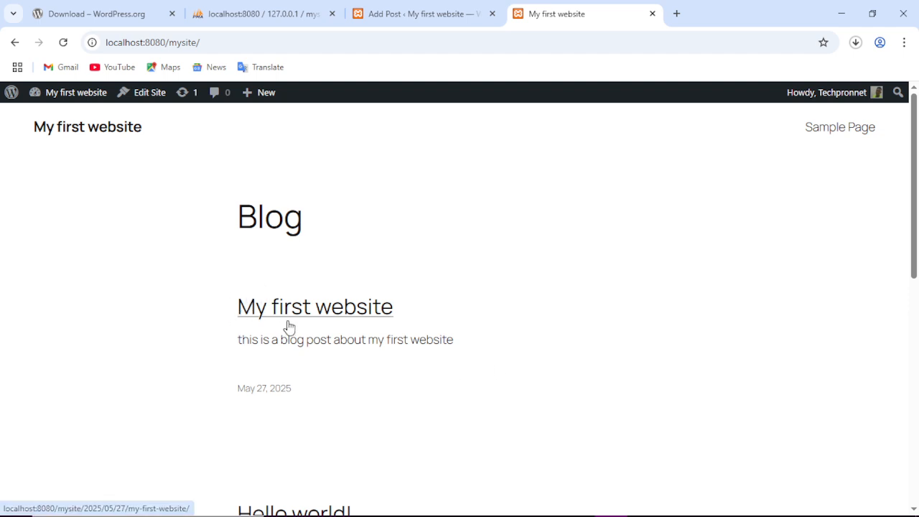
{"action": "scroll", "coordinate": [500, 263], "scroll_direction": "down", "scroll_amount": 2}
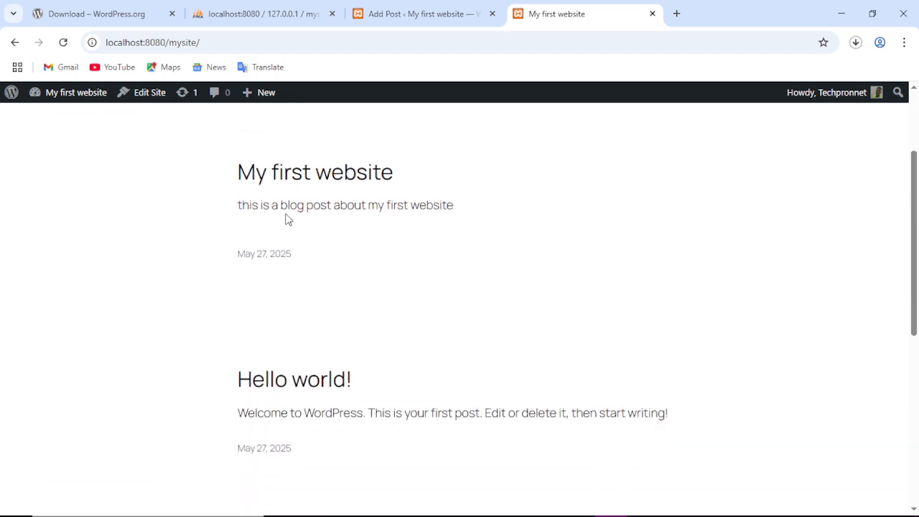
{"action": "scroll", "coordinate": [414, 252], "scroll_direction": "down", "scroll_amount": 2}
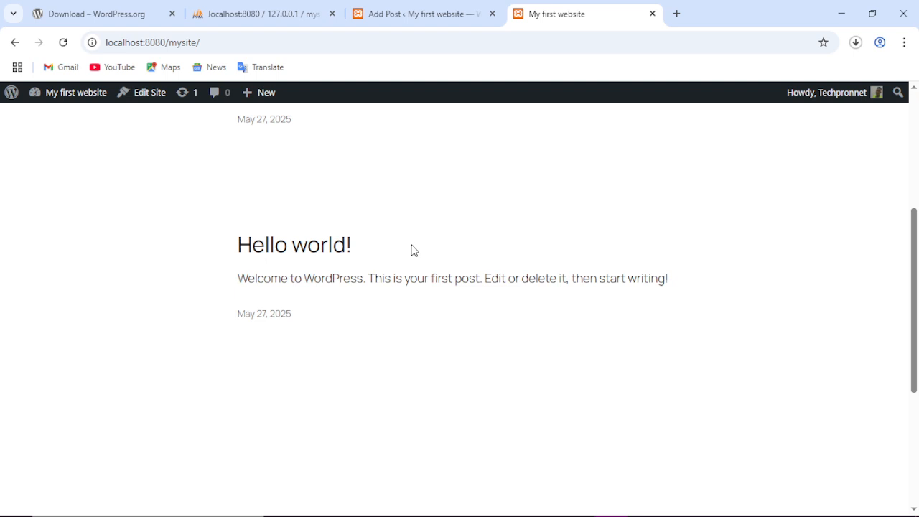
{"action": "scroll", "coordinate": [412, 251], "scroll_direction": "up", "scroll_amount": 4}
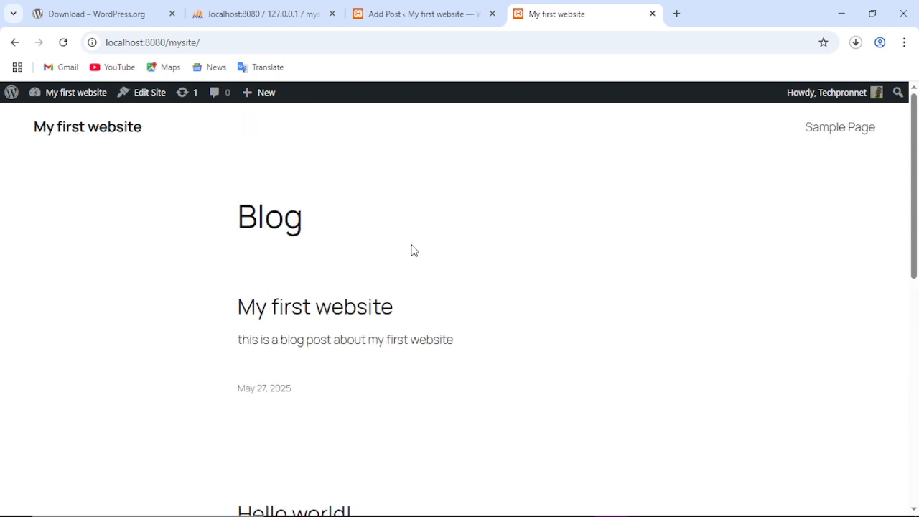
{"action": "left_click", "coordinate": [415, 20]}
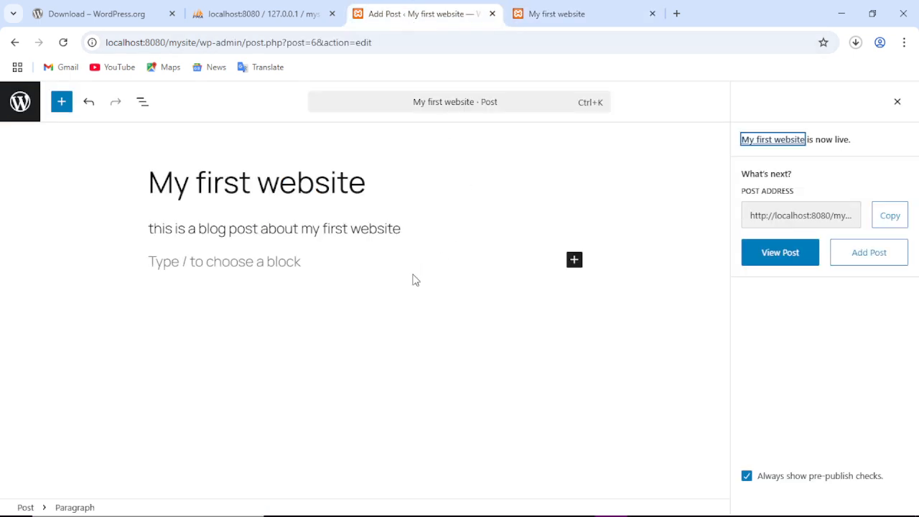
Exit the post editor and open the Posts > Categories page.
{"action": "left_click", "coordinate": [27, 110]}
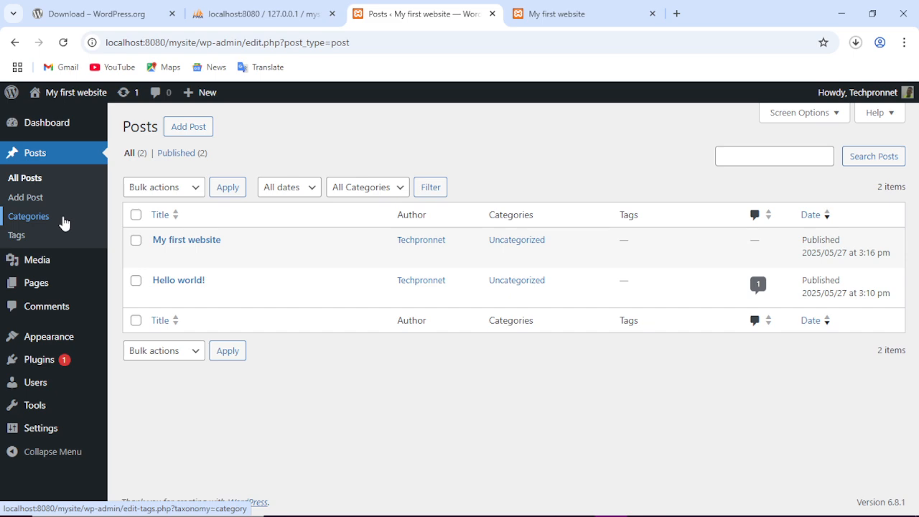
{"action": "left_click", "coordinate": [43, 216]}
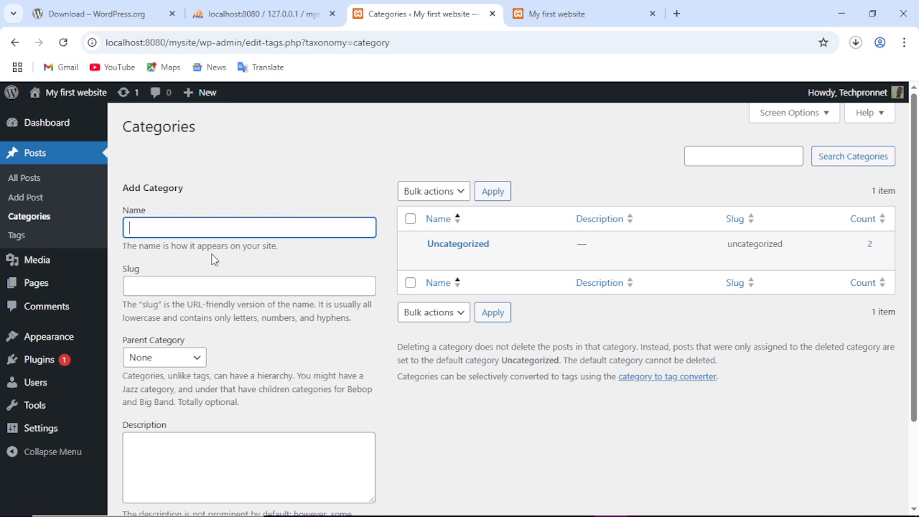
{"action": "scroll", "coordinate": [300, 233], "scroll_direction": "down", "scroll_amount": 3}
{"action": "scroll", "coordinate": [302, 233], "scroll_direction": "up", "scroll_amount": 3}
{"action": "mouse_move", "coordinate": [45, 260]}
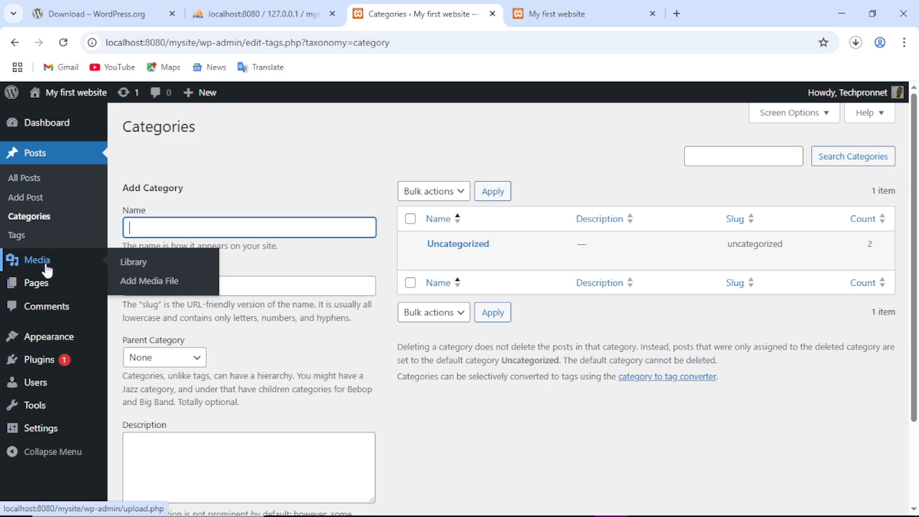
Upload Screenshot (2) from Pictures > Screenshots into the Media Library.
{"action": "left_click", "coordinate": [44, 267]}
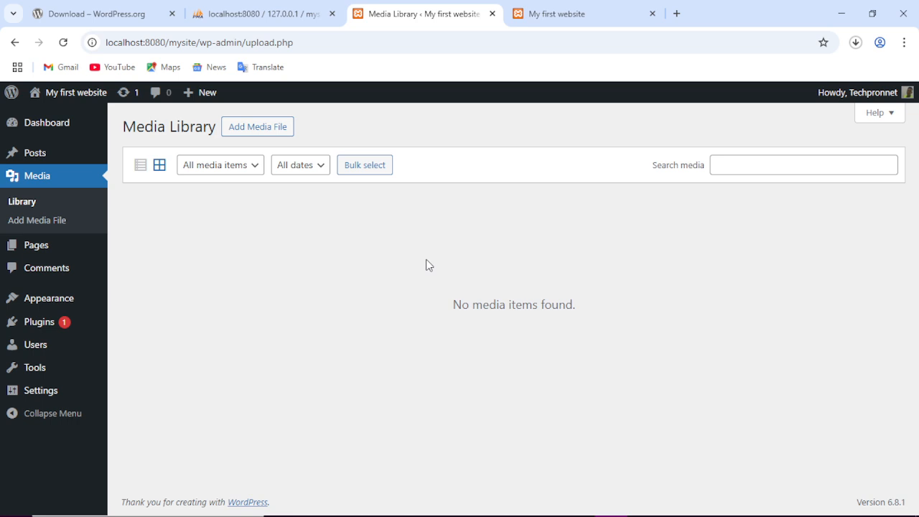
{"action": "left_click", "coordinate": [263, 129]}
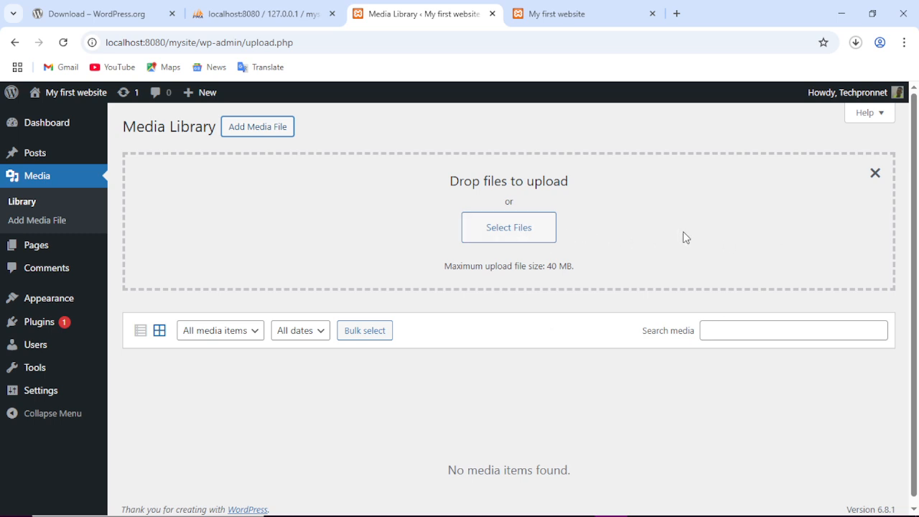
{"action": "left_click", "coordinate": [535, 243]}
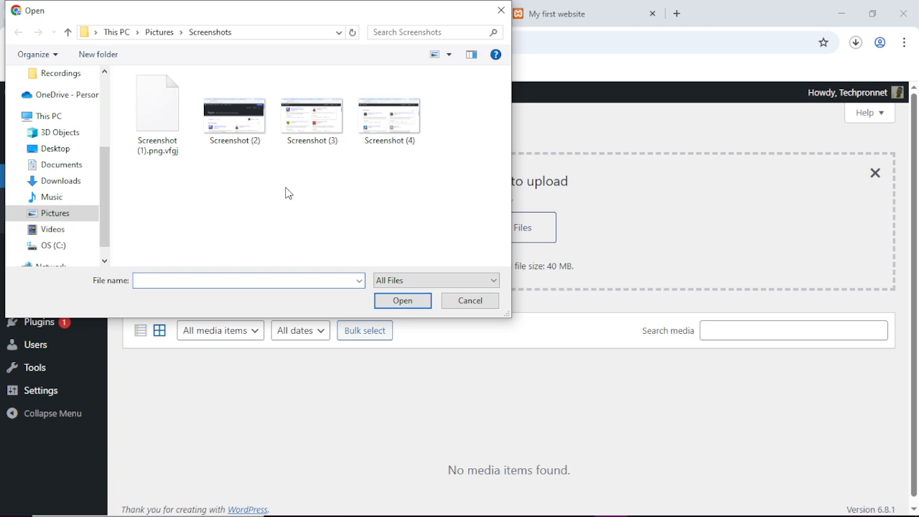
{"action": "left_click", "coordinate": [240, 126]}
{"action": "left_click", "coordinate": [400, 303]}
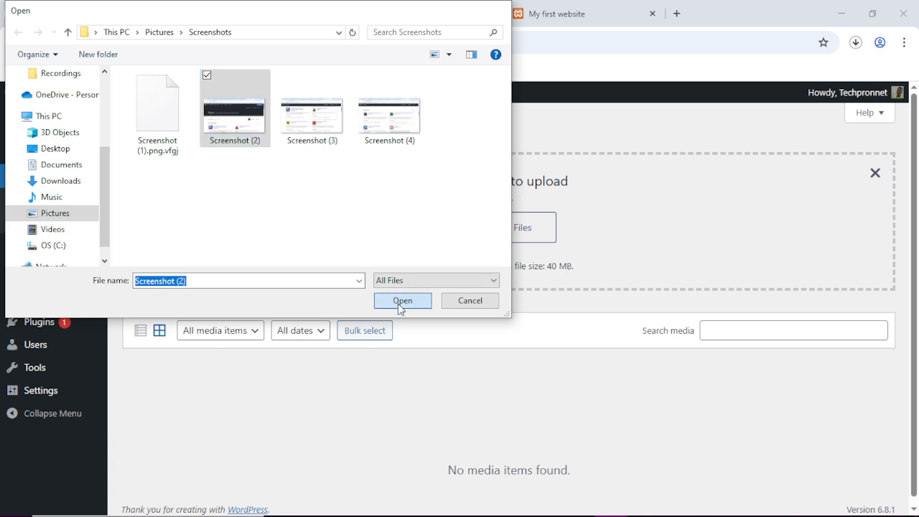
{"action": "scroll", "coordinate": [237, 380], "scroll_direction": "down", "scroll_amount": 1}
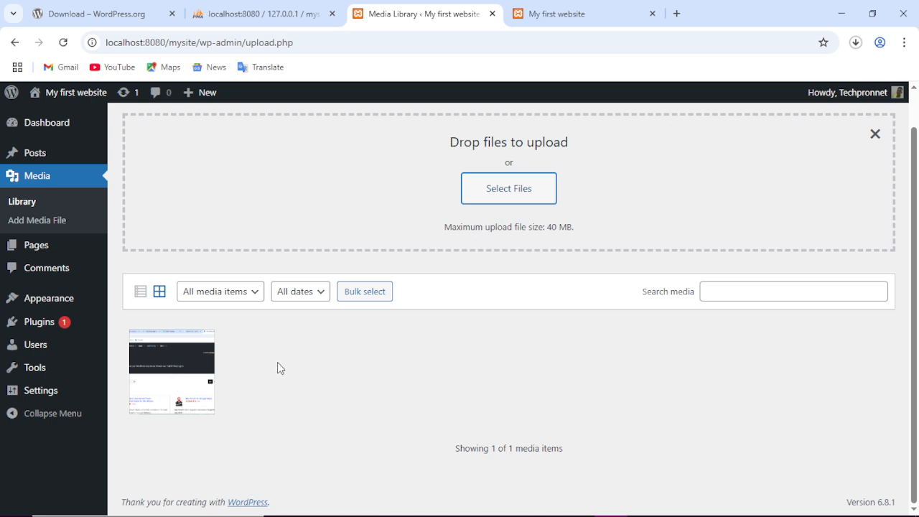
{"action": "scroll", "coordinate": [279, 369], "scroll_direction": "up", "scroll_amount": 1}
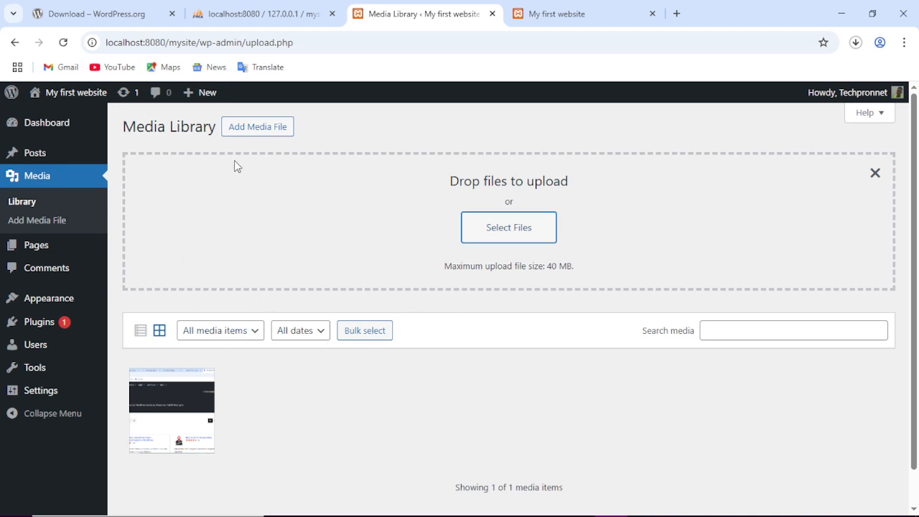
{"action": "left_click", "coordinate": [24, 203]}
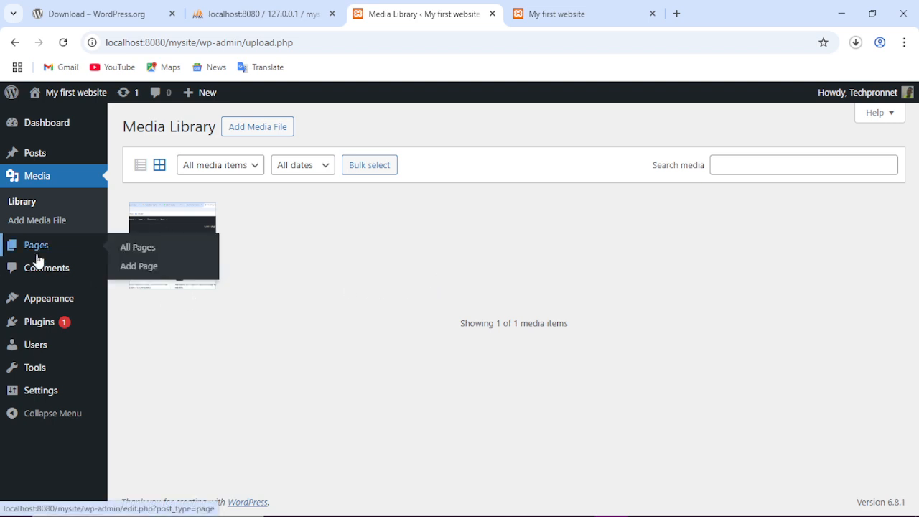
Open the post 'My first website' from All Posts in the block editor and select the empty block below its text.
{"action": "mouse_move", "coordinate": [31, 157]}
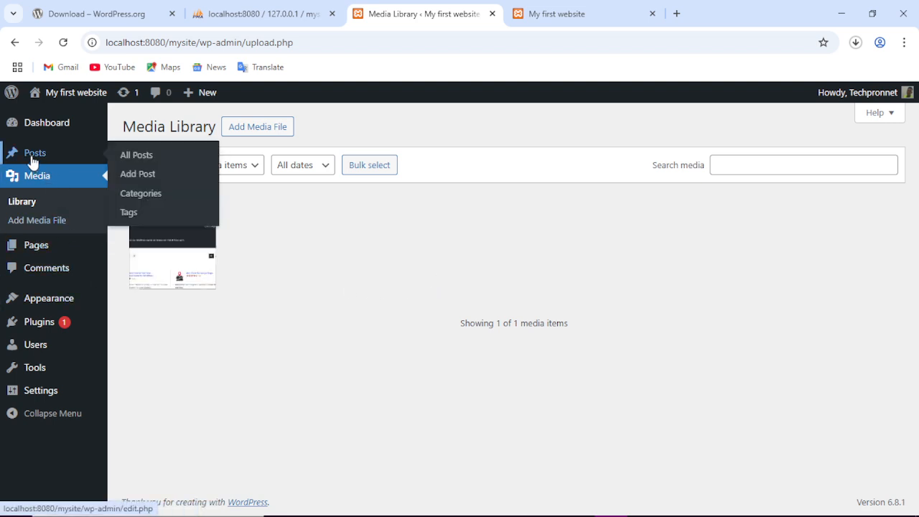
{"action": "left_click", "coordinate": [133, 159]}
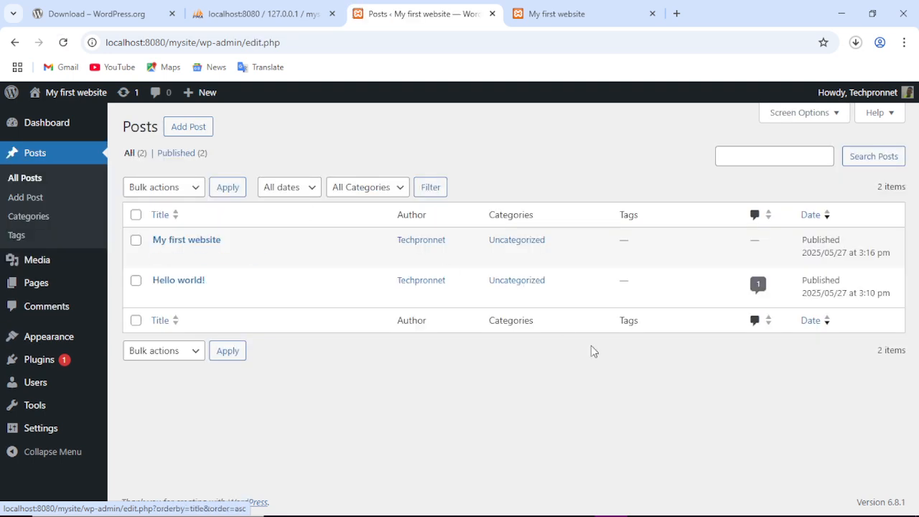
{"action": "mouse_move", "coordinate": [192, 245]}
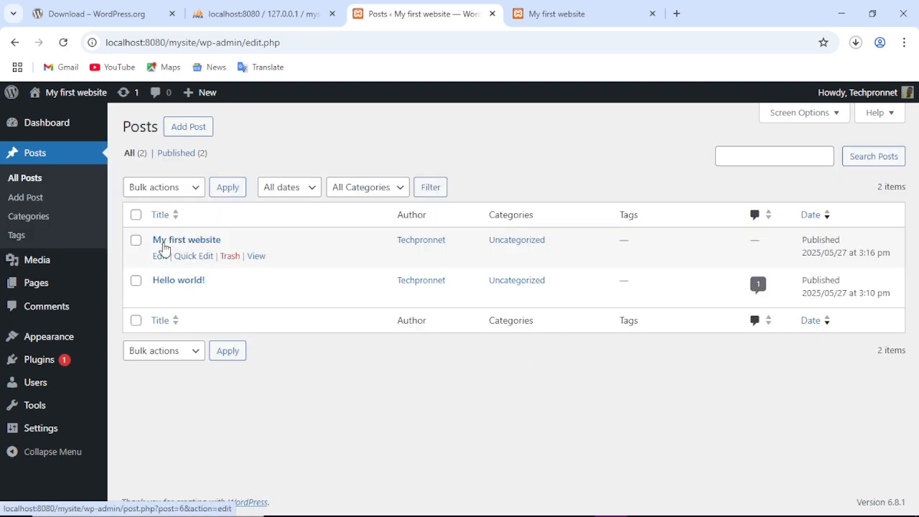
{"action": "left_click", "coordinate": [154, 257]}
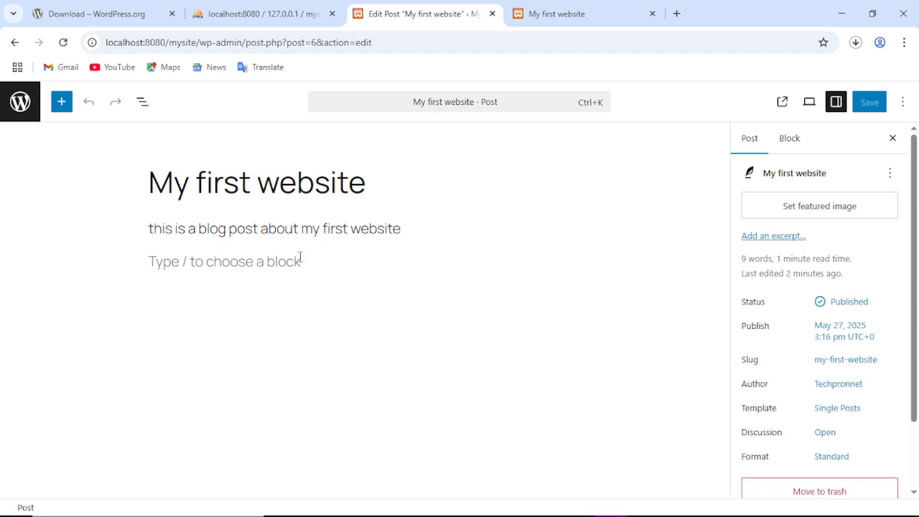
{"action": "left_click", "coordinate": [194, 263]}
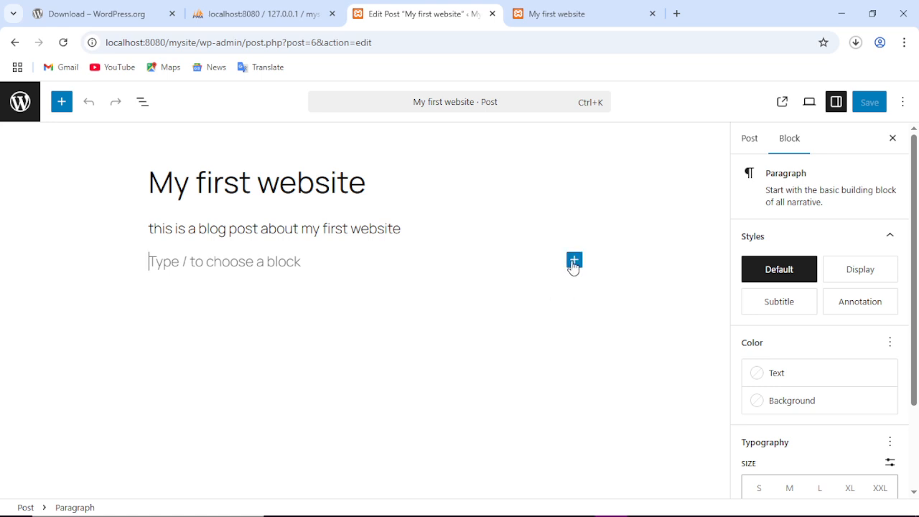
Insert the uploaded Plugins screenshot from the Media Library as an image block below the text.
{"action": "left_click", "coordinate": [574, 261]}
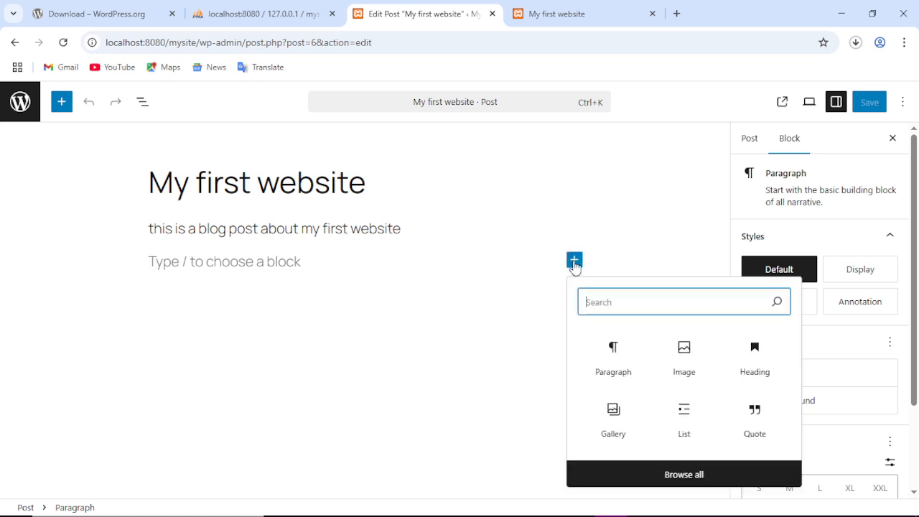
{"action": "left_click", "coordinate": [686, 352]}
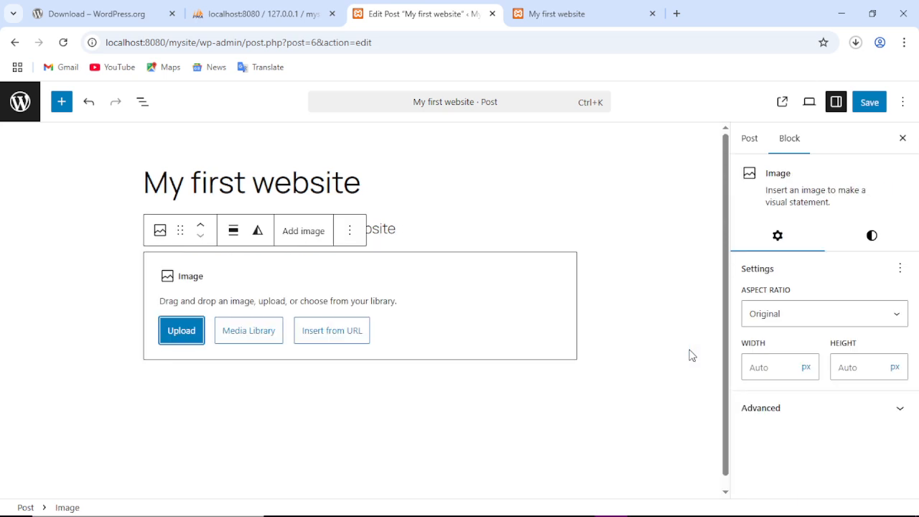
{"action": "left_click", "coordinate": [255, 332]}
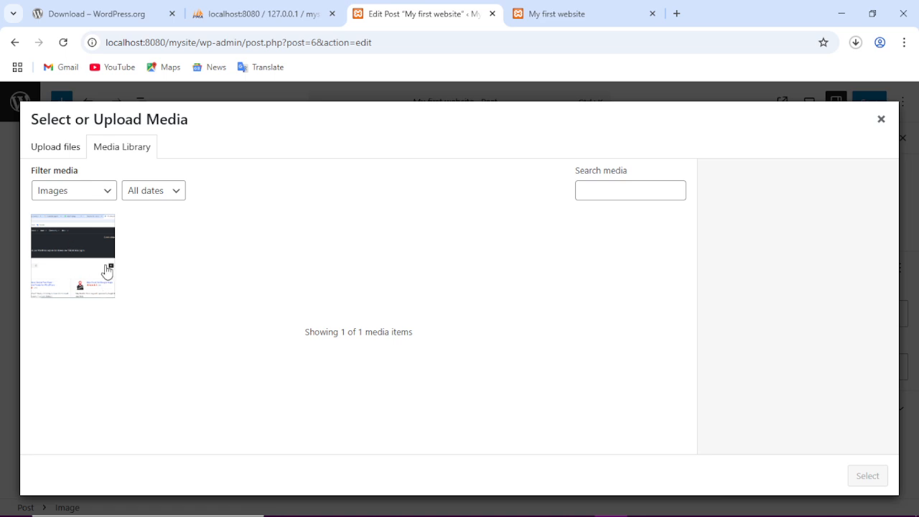
{"action": "left_click", "coordinate": [95, 265]}
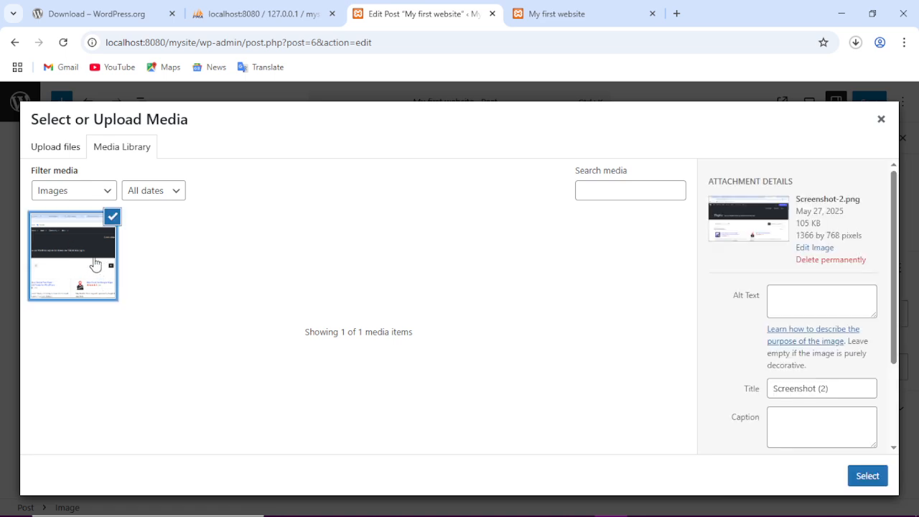
{"action": "left_click", "coordinate": [877, 479]}
Save the updated post and view it on the site's blog page.
{"action": "scroll", "coordinate": [599, 297], "scroll_direction": "down", "scroll_amount": 2}
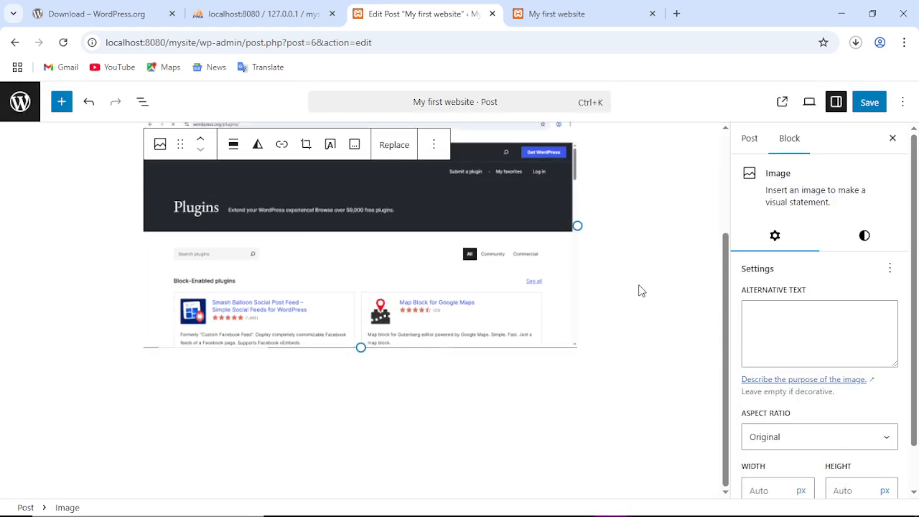
{"action": "scroll", "coordinate": [641, 291], "scroll_direction": "up", "scroll_amount": 2}
{"action": "scroll", "coordinate": [486, 279], "scroll_direction": "down", "scroll_amount": 2}
{"action": "scroll", "coordinate": [483, 268], "scroll_direction": "up", "scroll_amount": 2}
{"action": "scroll", "coordinate": [502, 273], "scroll_direction": "down", "scroll_amount": 2}
{"action": "scroll", "coordinate": [539, 279], "scroll_direction": "up", "scroll_amount": 2}
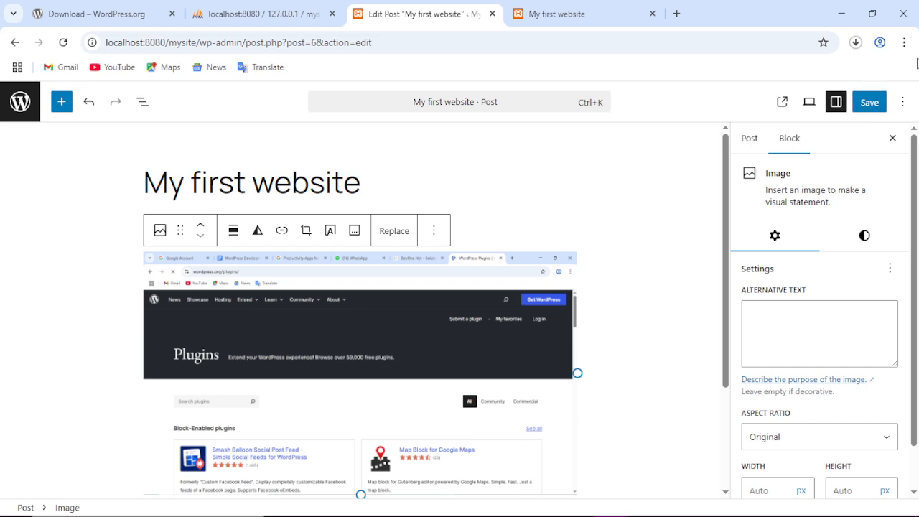
{"action": "left_click", "coordinate": [876, 104]}
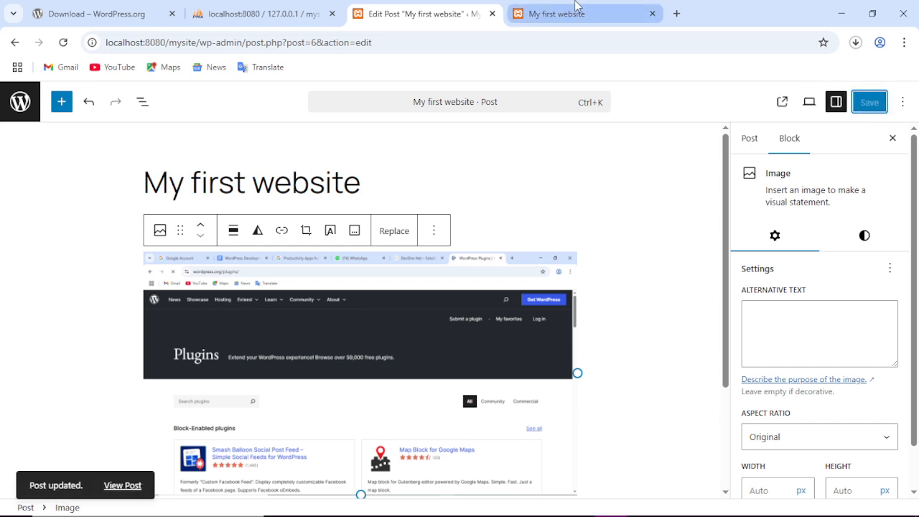
{"action": "left_click", "coordinate": [579, 11]}
{"action": "left_click", "coordinate": [64, 43]}
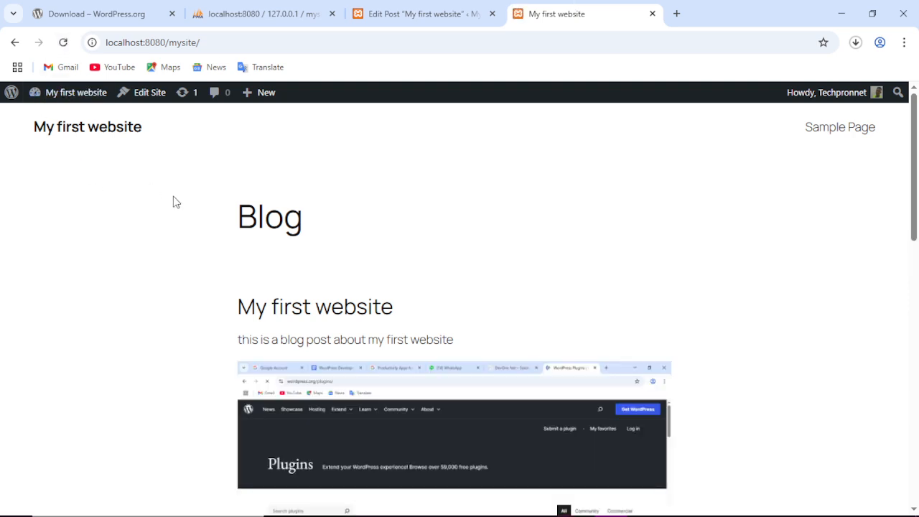
{"action": "scroll", "coordinate": [436, 253], "scroll_direction": "down", "scroll_amount": 4}
{"action": "scroll", "coordinate": [452, 244], "scroll_direction": "down", "scroll_amount": 1}
{"action": "scroll", "coordinate": [451, 244], "scroll_direction": "up", "scroll_amount": 5}
{"action": "scroll", "coordinate": [451, 246], "scroll_direction": "down", "scroll_amount": 4}
{"action": "scroll", "coordinate": [450, 245], "scroll_direction": "up", "scroll_amount": 4}
{"action": "scroll", "coordinate": [534, 266], "scroll_direction": "down", "scroll_amount": 5}
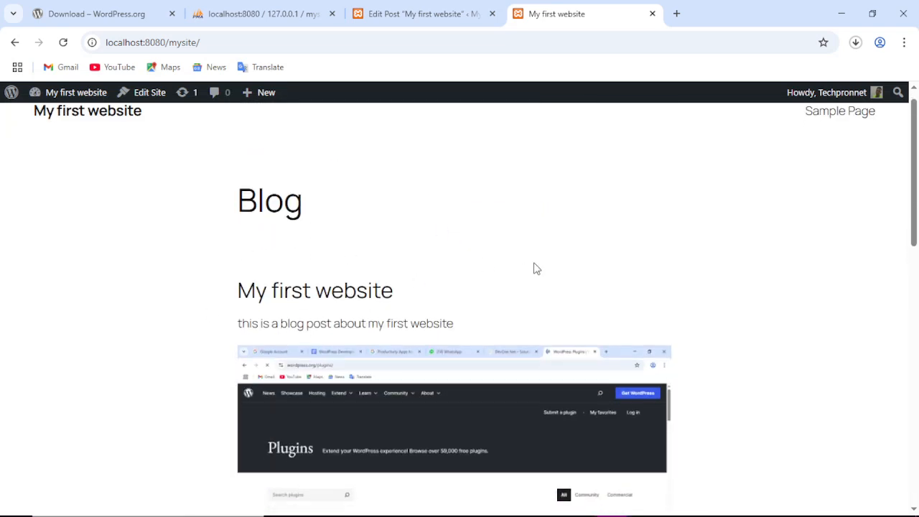
{"action": "scroll", "coordinate": [535, 267], "scroll_direction": "up", "scroll_amount": 5}
{"action": "left_click", "coordinate": [482, 21]}
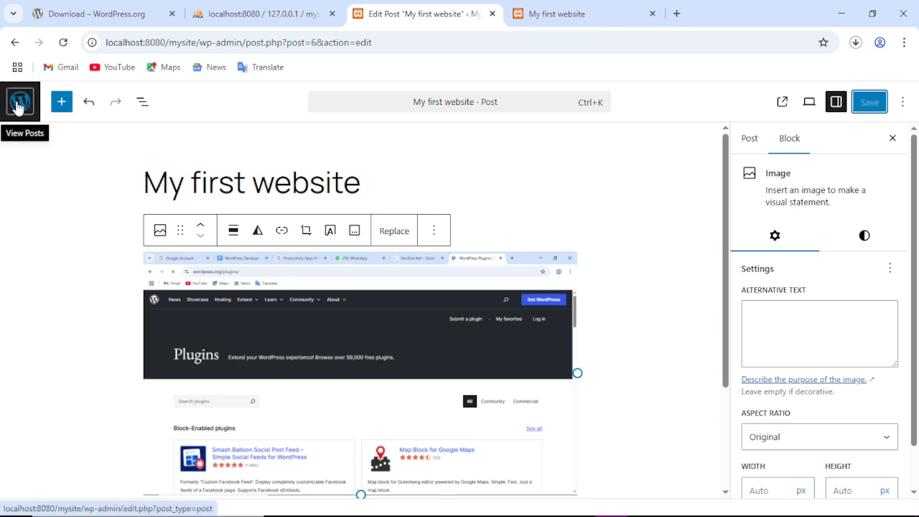
Move both default pages, Privacy Policy and Sample Page, to the Trash with a bulk action.
{"action": "left_click", "coordinate": [19, 102]}
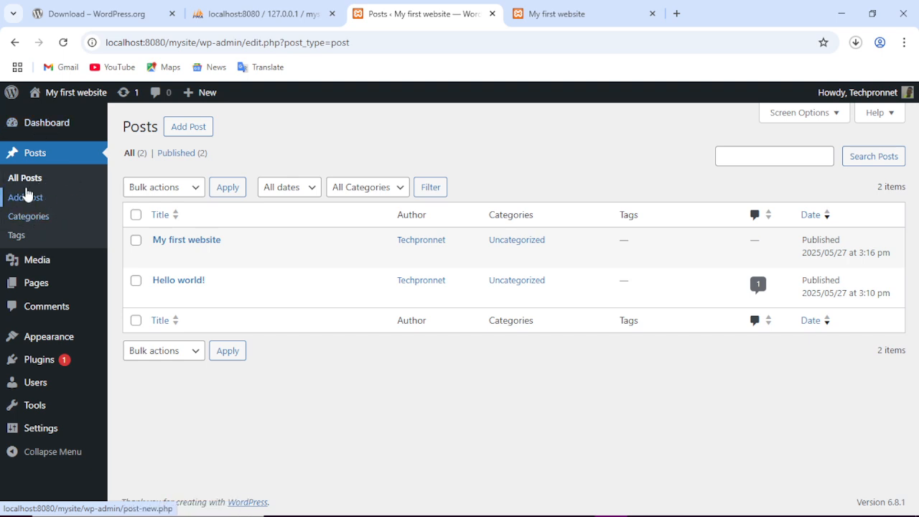
{"action": "mouse_move", "coordinate": [34, 260]}
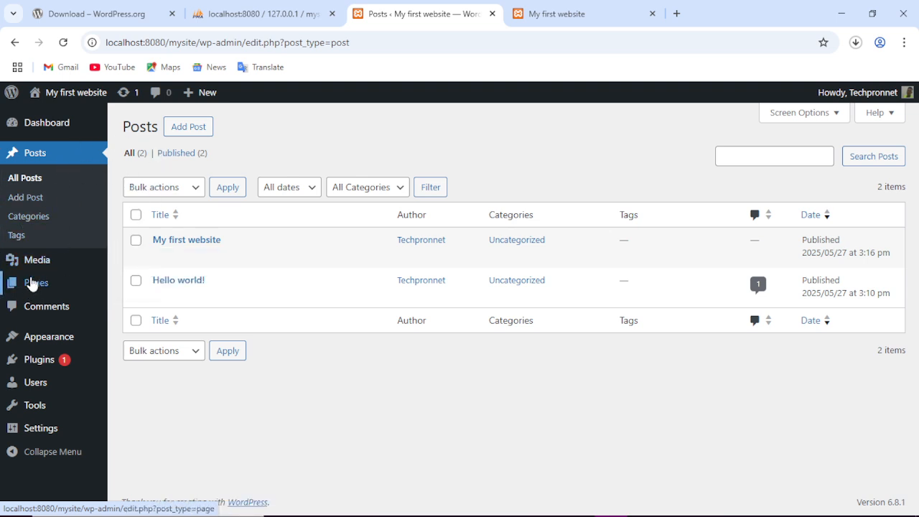
{"action": "mouse_move", "coordinate": [47, 288]}
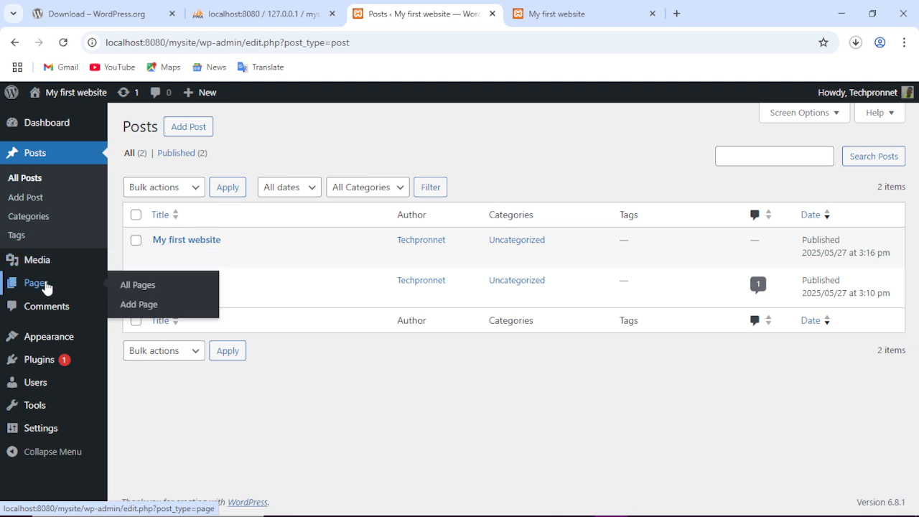
{"action": "left_click", "coordinate": [45, 287]}
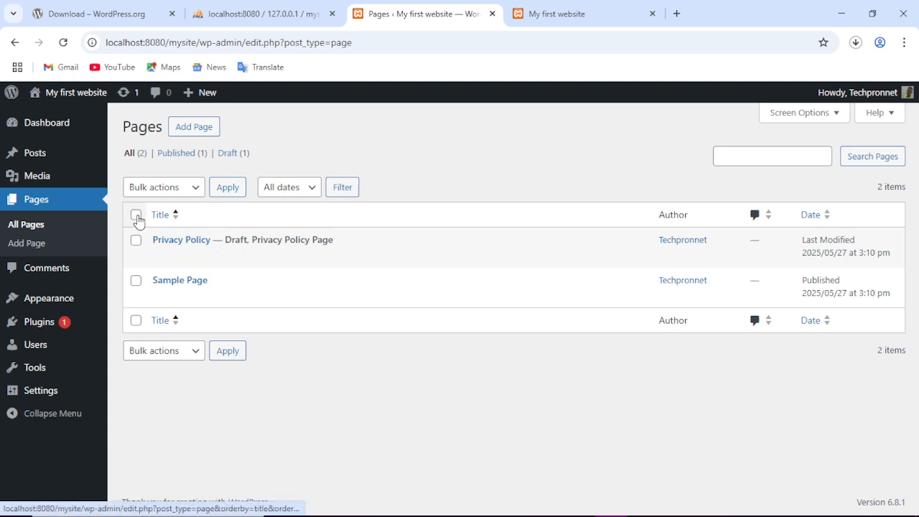
{"action": "left_click", "coordinate": [135, 214]}
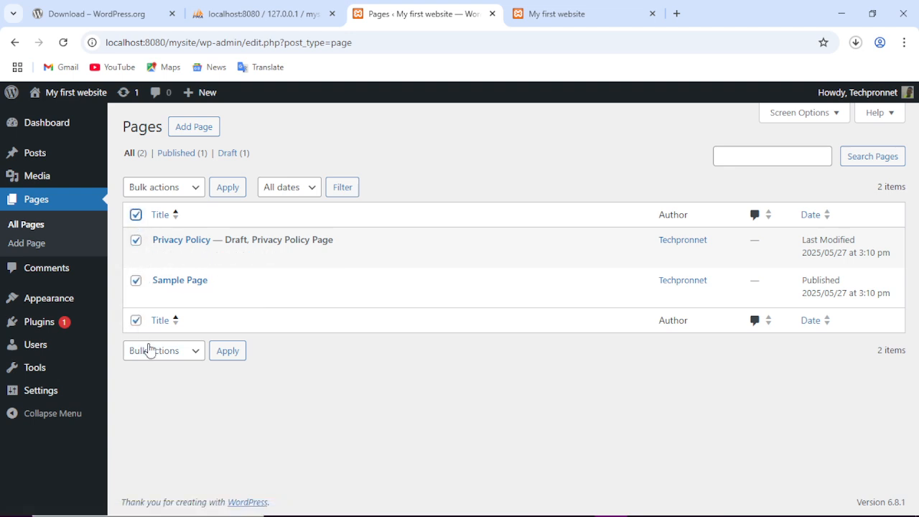
{"action": "left_click", "coordinate": [173, 353]}
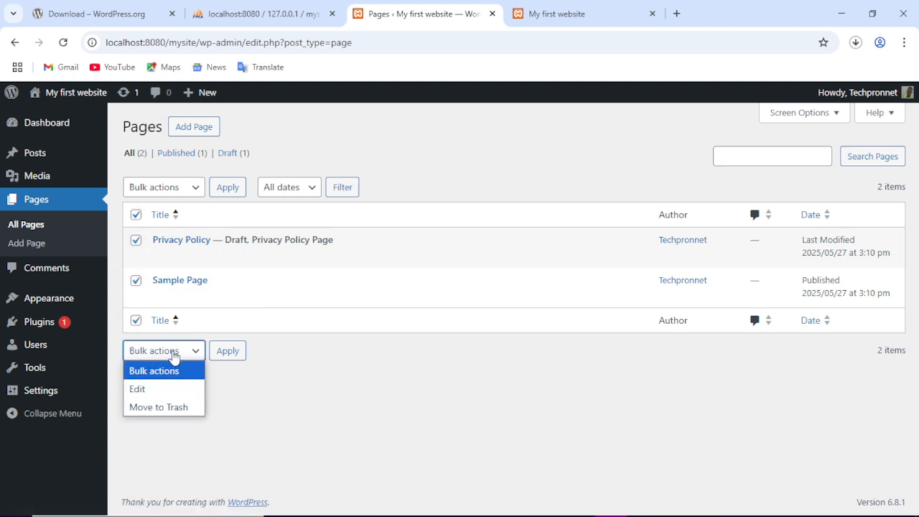
{"action": "left_click", "coordinate": [184, 407]}
{"action": "left_click", "coordinate": [243, 356]}
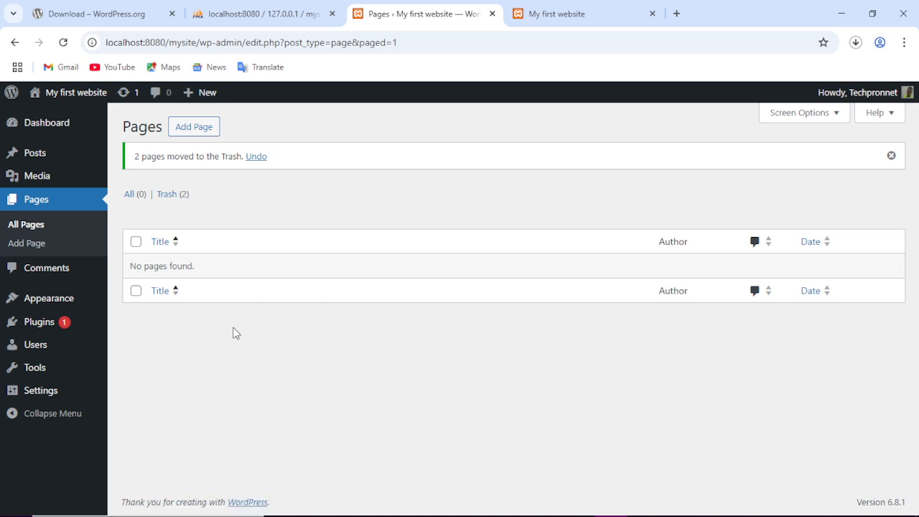
Reload the live site's front page to check the change, then return to the admin Pages list.
{"action": "left_click", "coordinate": [559, 17]}
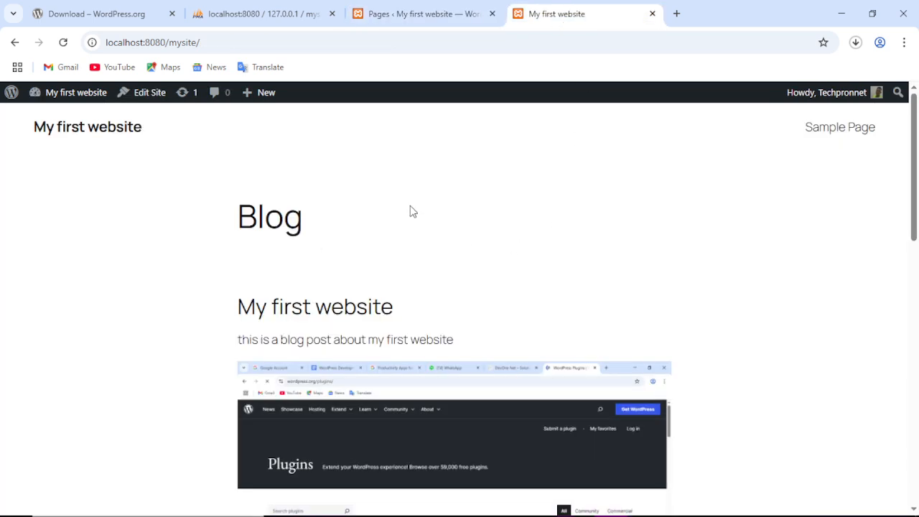
{"action": "scroll", "coordinate": [587, 282], "scroll_direction": "down", "scroll_amount": 10}
{"action": "scroll", "coordinate": [587, 282], "scroll_direction": "down", "scroll_amount": 3}
{"action": "left_click", "coordinate": [63, 42]}
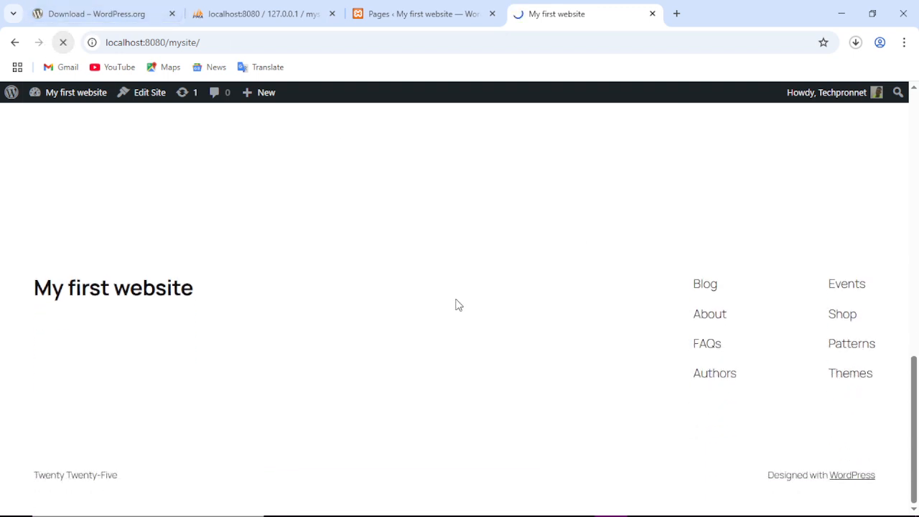
{"action": "scroll", "coordinate": [610, 302], "scroll_direction": "up", "scroll_amount": 7}
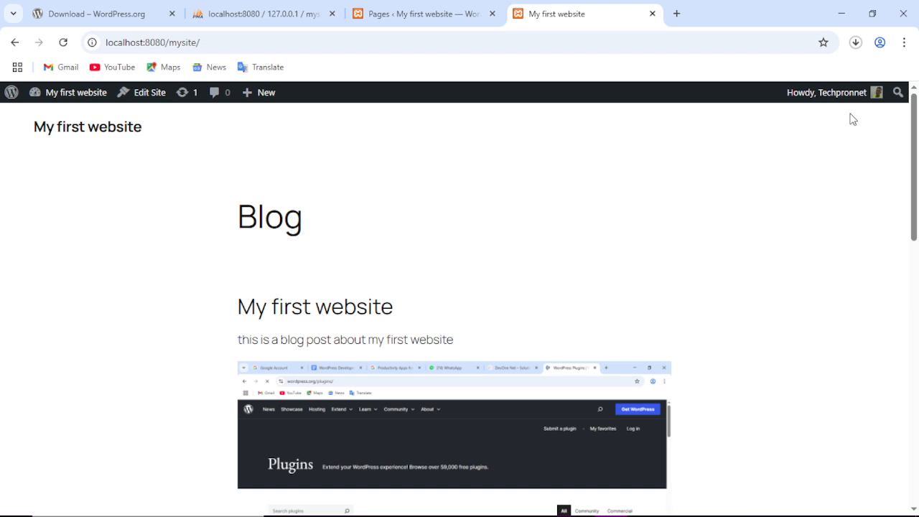
{"action": "left_click", "coordinate": [404, 14]}
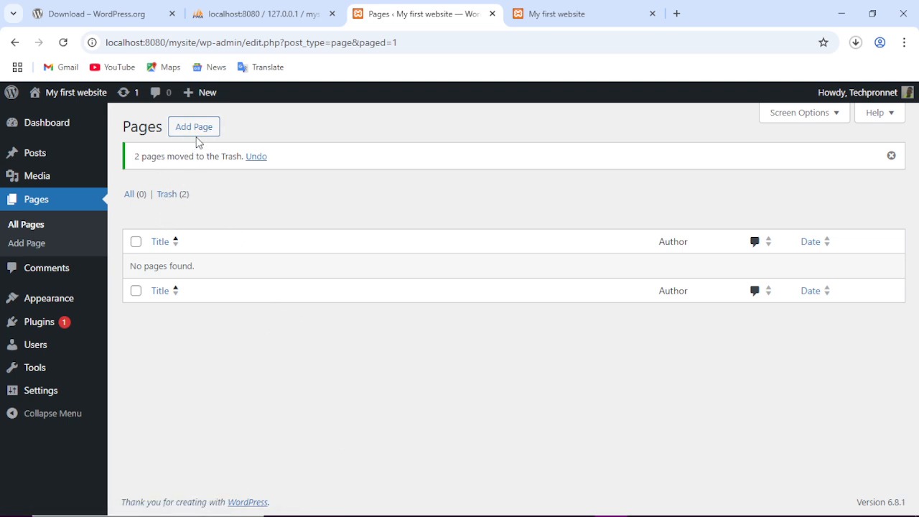
Create and publish a blank page titled 'Home'.
{"action": "left_click", "coordinate": [195, 128]}
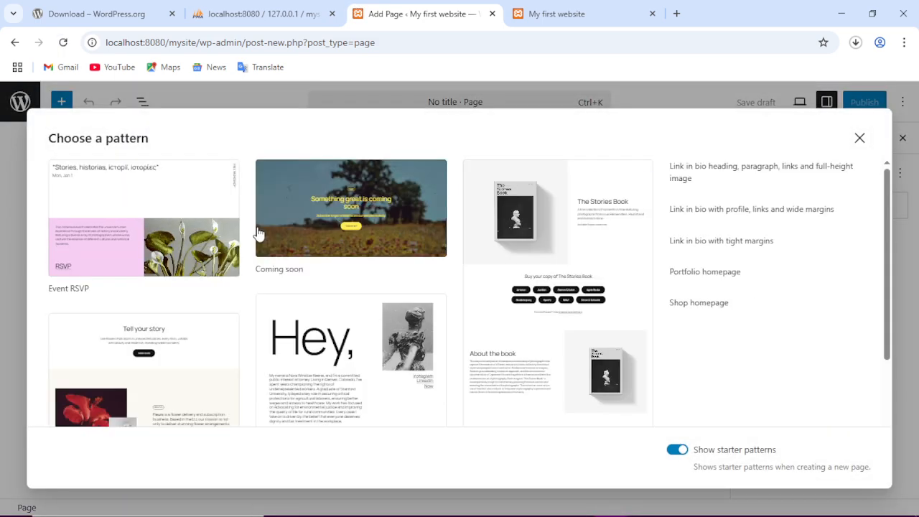
{"action": "scroll", "coordinate": [338, 266], "scroll_direction": "down", "scroll_amount": 2}
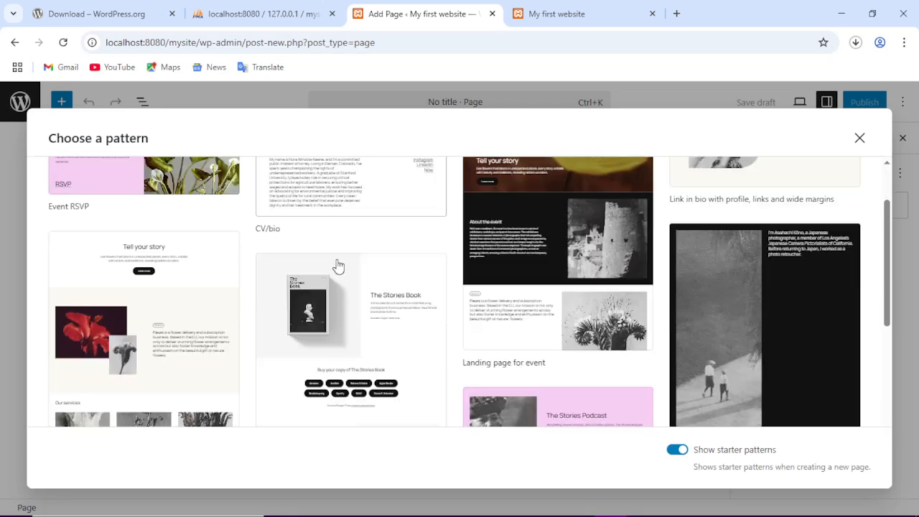
{"action": "scroll", "coordinate": [260, 230], "scroll_direction": "up", "scroll_amount": 2}
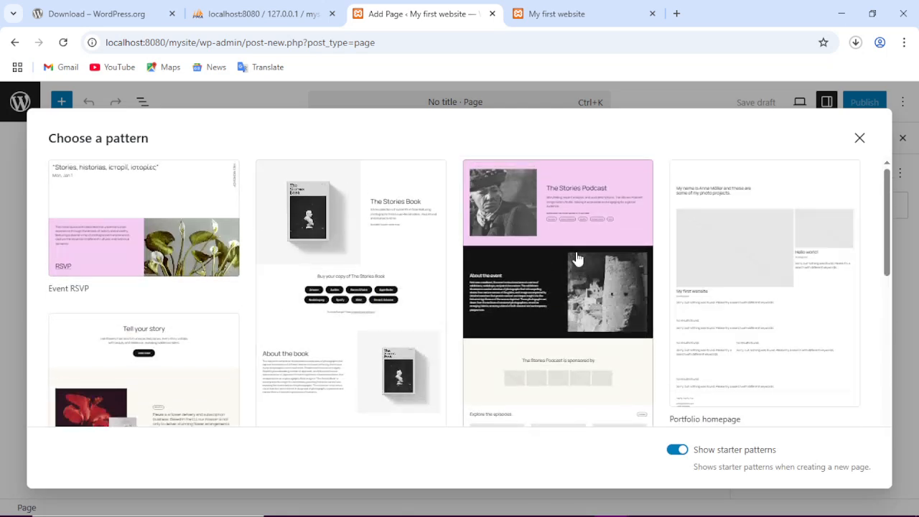
{"action": "left_click", "coordinate": [860, 138]}
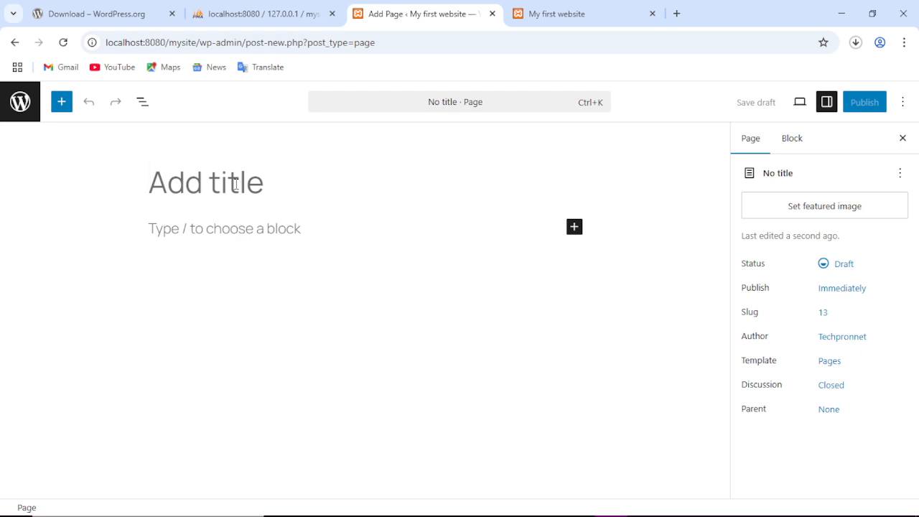
{"action": "type", "text": "Home"}
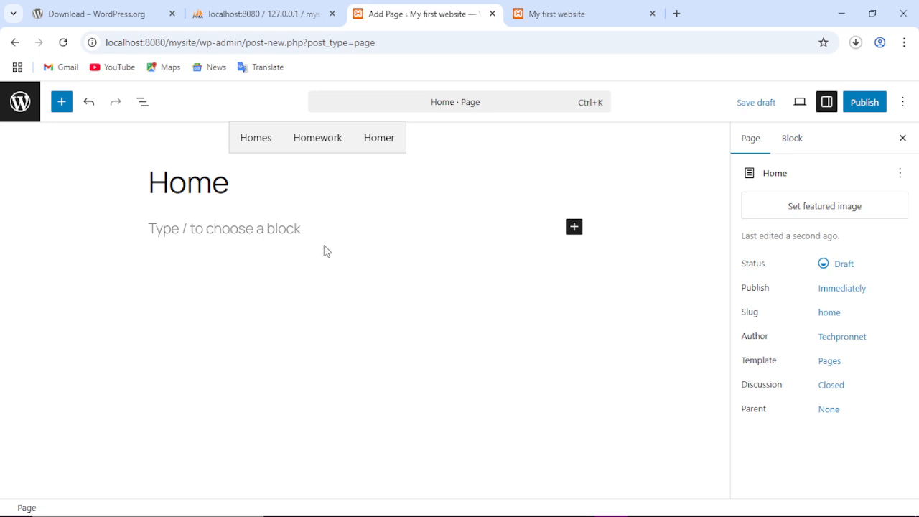
{"action": "left_click", "coordinate": [864, 106]}
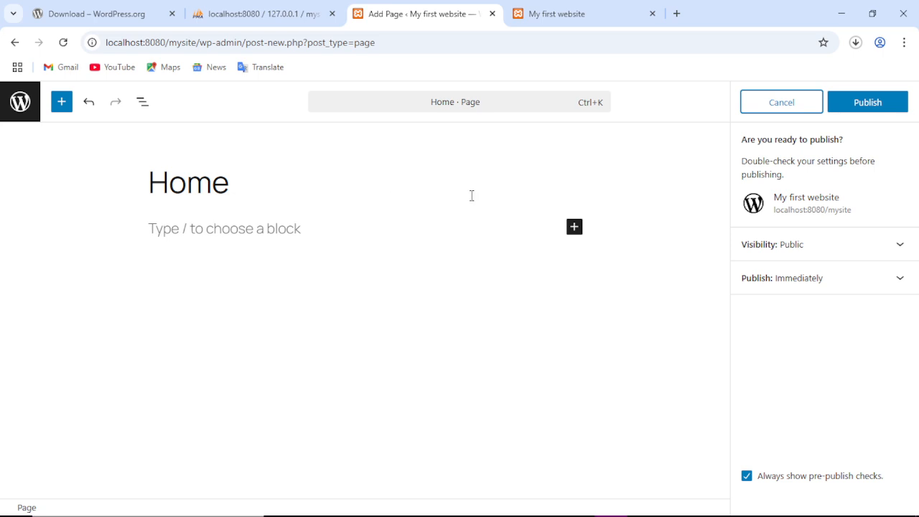
{"action": "left_click", "coordinate": [851, 109]}
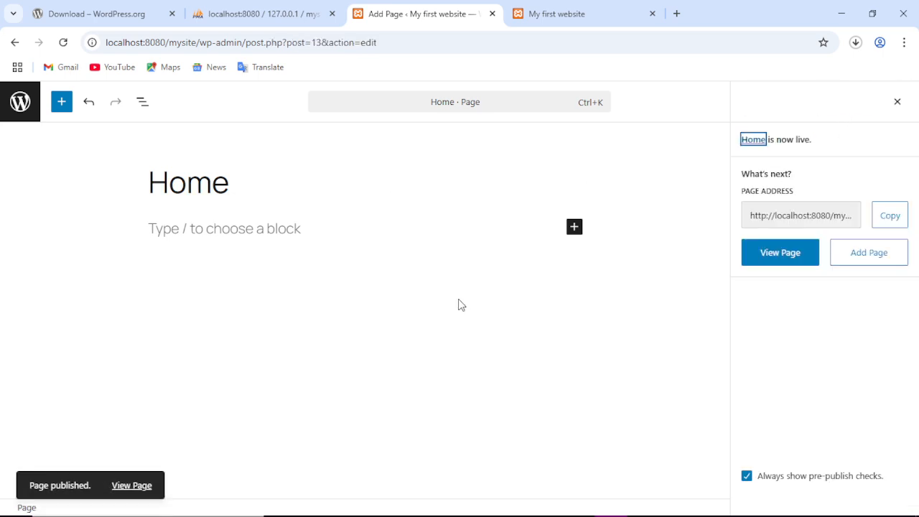
{"action": "left_click", "coordinate": [20, 114]}
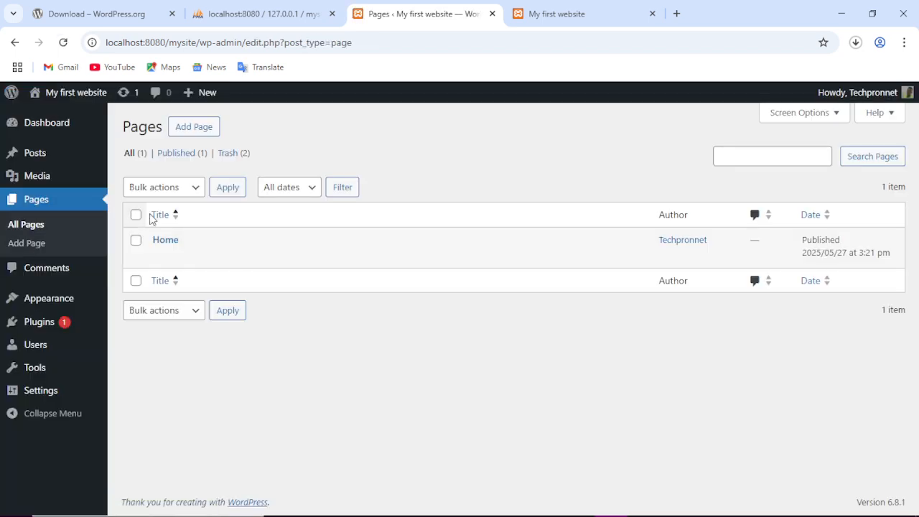
Create and publish a second blank page titled 'About'.
{"action": "left_click", "coordinate": [201, 126]}
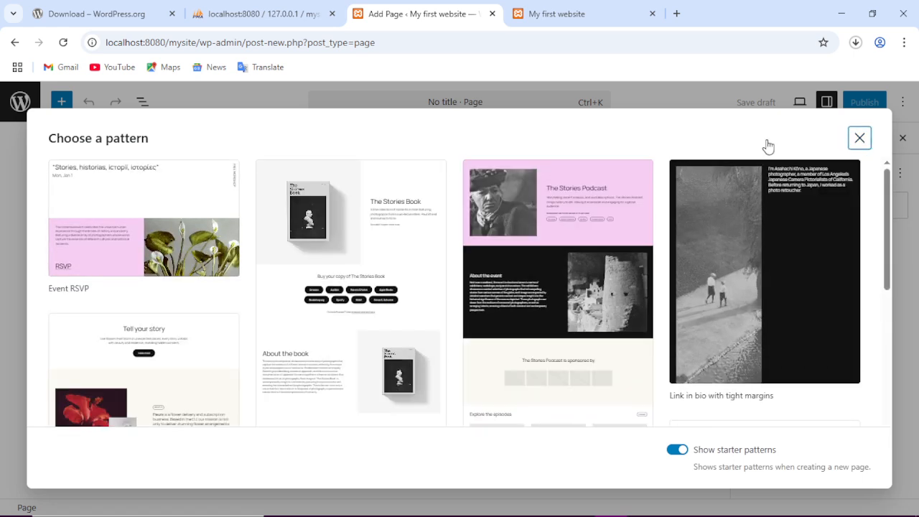
{"action": "left_click", "coordinate": [860, 138]}
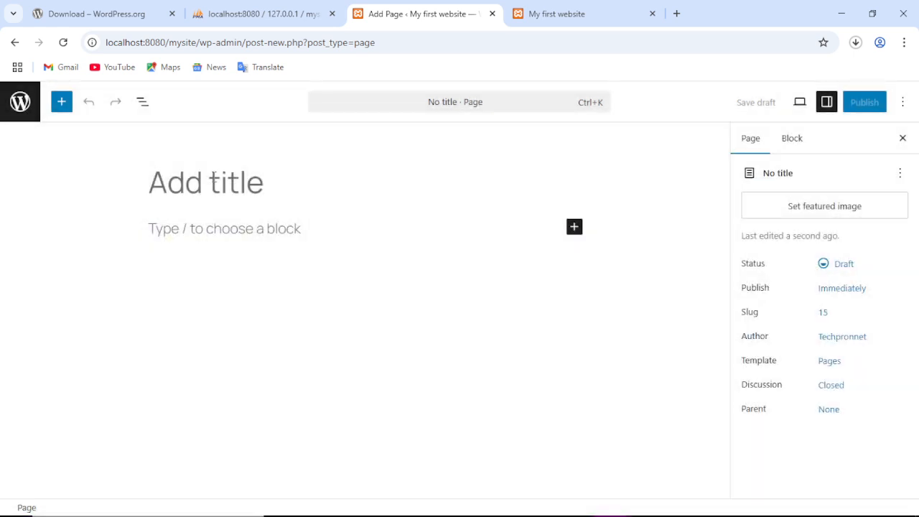
{"action": "left_click", "coordinate": [213, 177]}
{"action": "type", "text": "About"}
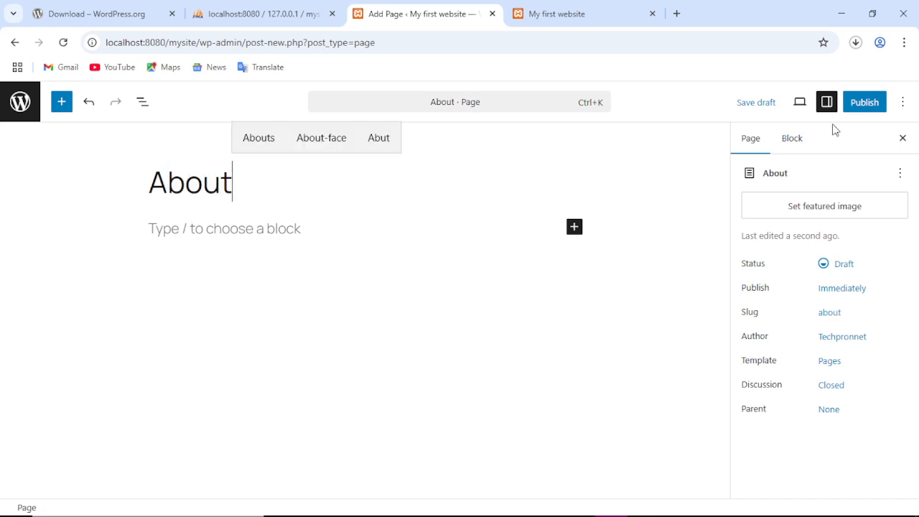
{"action": "left_click", "coordinate": [862, 107]}
{"action": "left_click", "coordinate": [865, 104]}
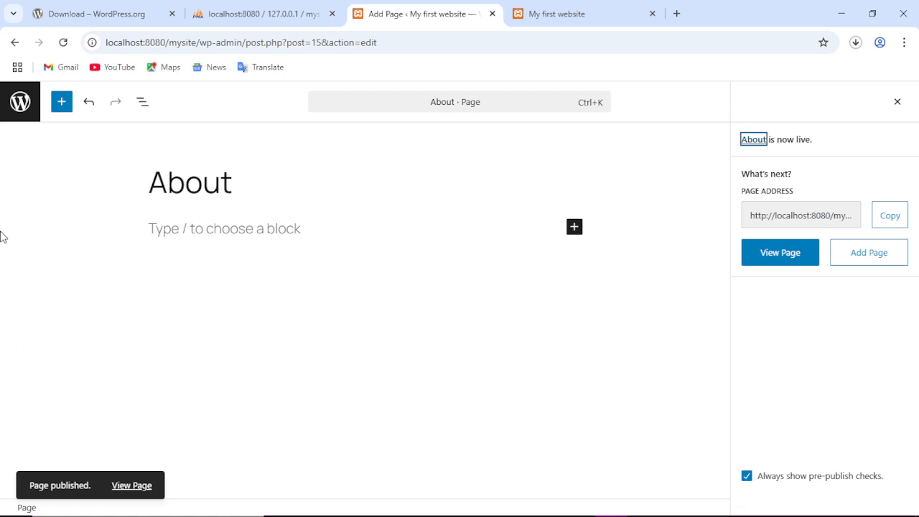
{"action": "left_click", "coordinate": [28, 115]}
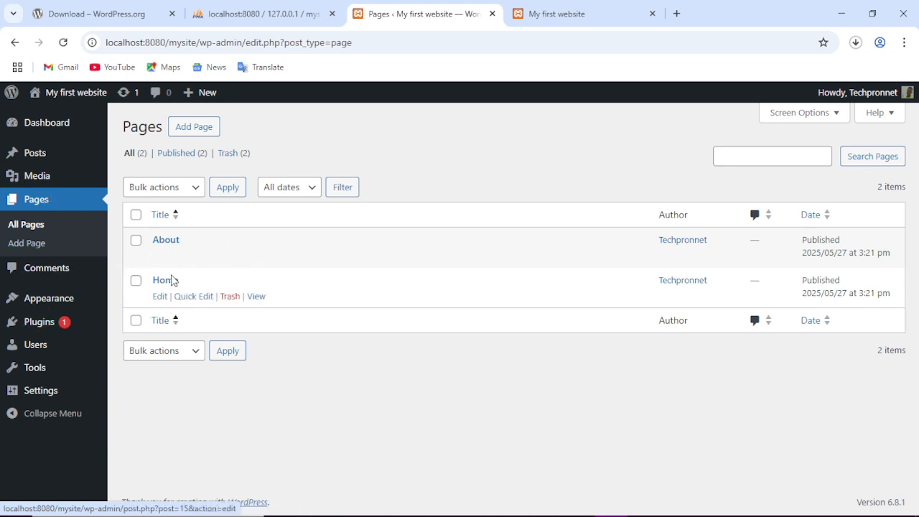
Load localhost:8080/mysite/home in the site tab to view the new Home page.
{"action": "left_click", "coordinate": [550, 20]}
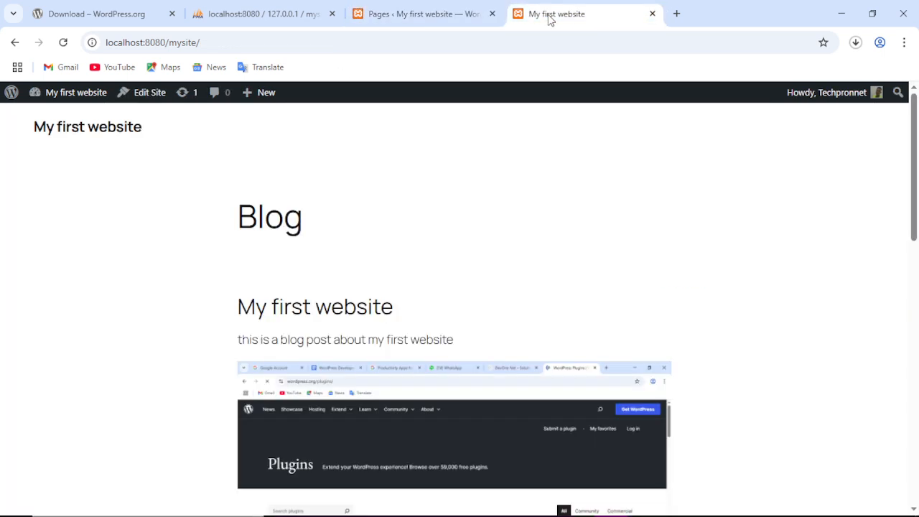
{"action": "left_click", "coordinate": [220, 43]}
{"action": "left_click", "coordinate": [220, 43]}
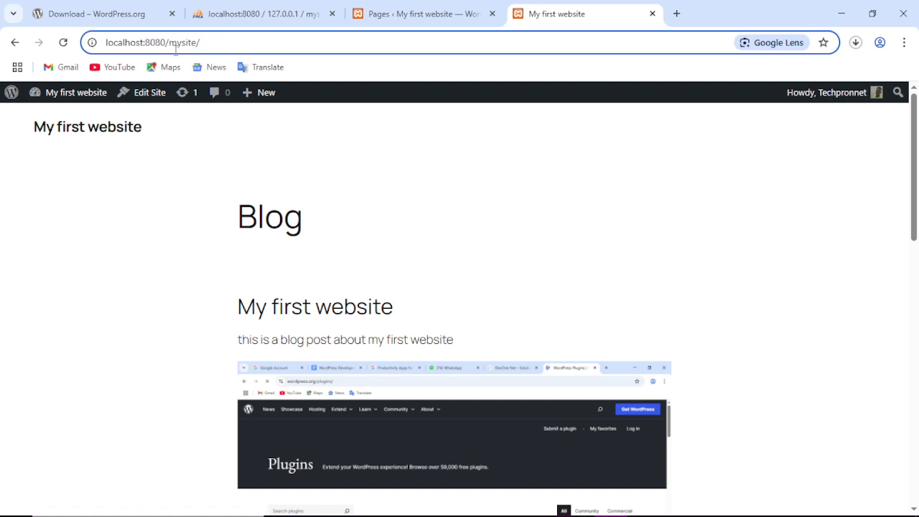
{"action": "type", "text": "home"}
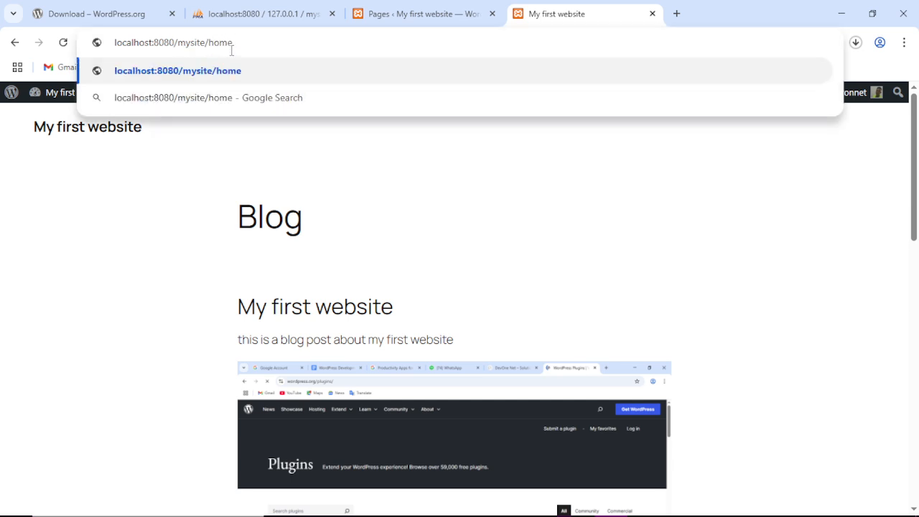
{"action": "key", "text": "Return"}
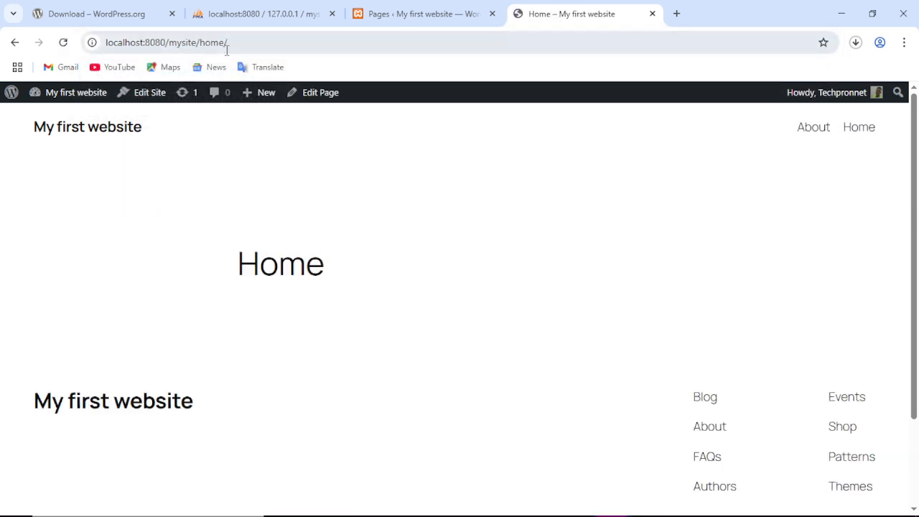
{"action": "scroll", "coordinate": [496, 304], "scroll_direction": "down", "scroll_amount": 1}
{"action": "scroll", "coordinate": [496, 304], "scroll_direction": "down", "scroll_amount": 1}
{"action": "scroll", "coordinate": [499, 287], "scroll_direction": "up", "scroll_amount": 2}
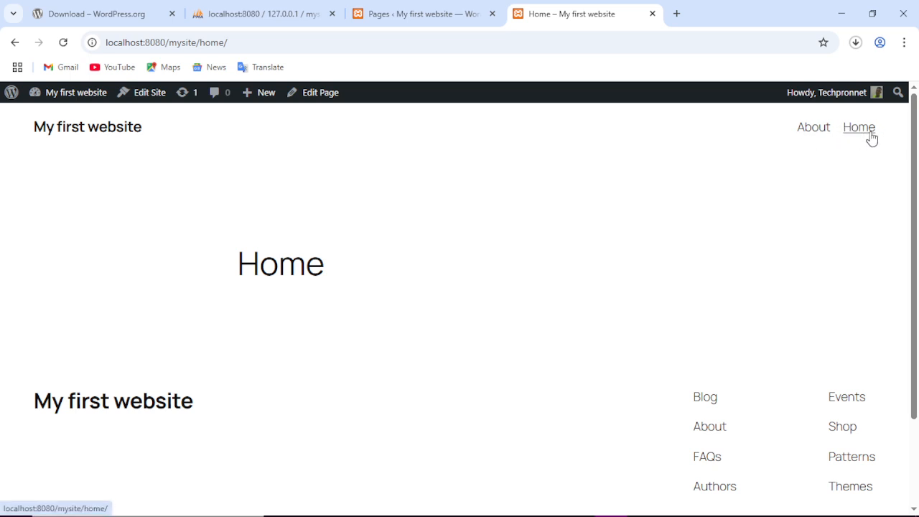
View the About page from the site header, then bring up the admin Comments screen.
{"action": "left_click", "coordinate": [815, 128]}
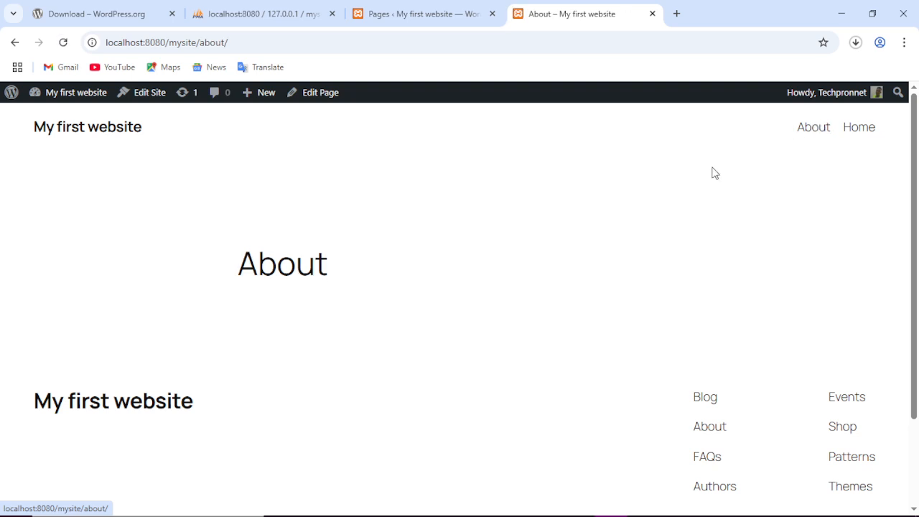
{"action": "scroll", "coordinate": [435, 246], "scroll_direction": "down", "scroll_amount": 2}
{"action": "scroll", "coordinate": [437, 246], "scroll_direction": "up", "scroll_amount": 2}
{"action": "scroll", "coordinate": [441, 247], "scroll_direction": "down", "scroll_amount": 2}
{"action": "scroll", "coordinate": [445, 250], "scroll_direction": "up", "scroll_amount": 2}
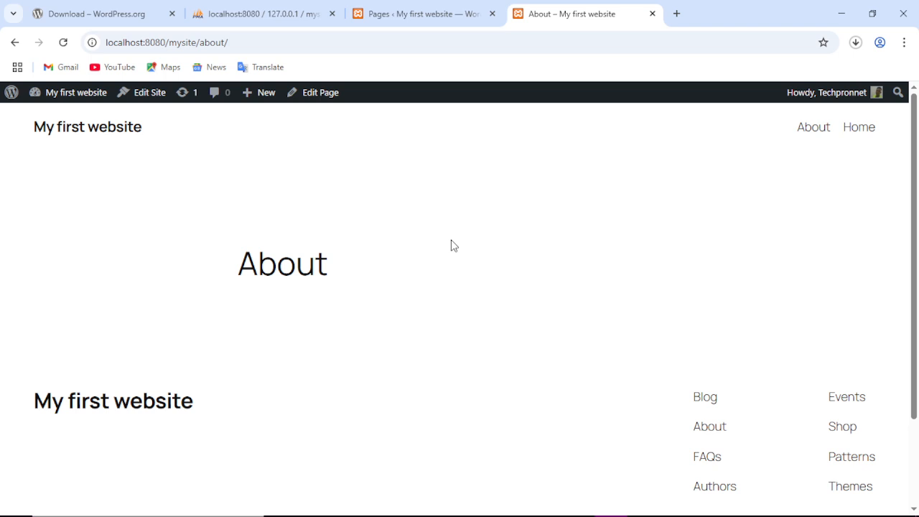
{"action": "scroll", "coordinate": [484, 286], "scroll_direction": "down", "scroll_amount": 2}
{"action": "scroll", "coordinate": [492, 281], "scroll_direction": "up", "scroll_amount": 2}
{"action": "left_click", "coordinate": [468, 10]}
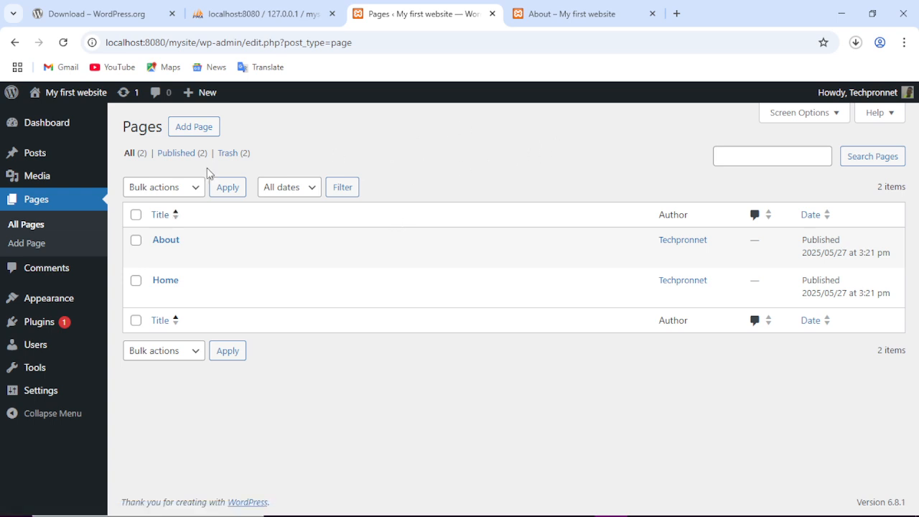
{"action": "left_click", "coordinate": [50, 268]}
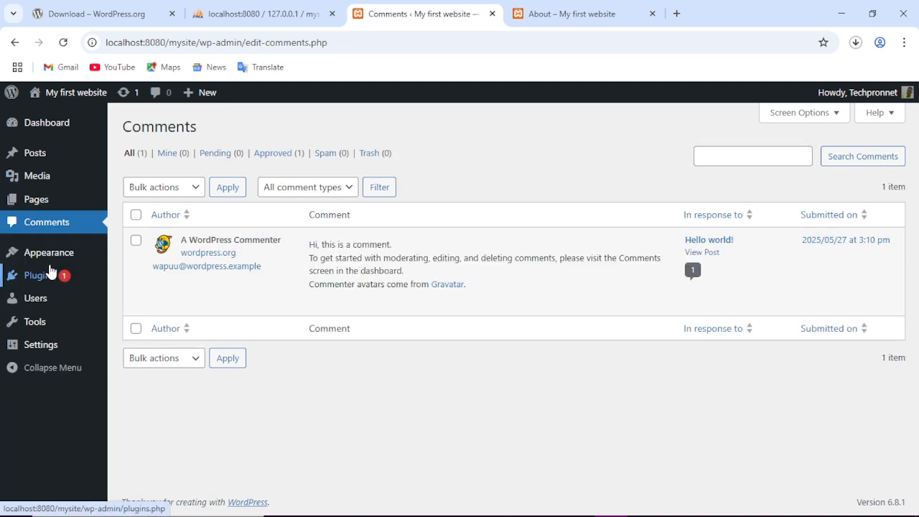
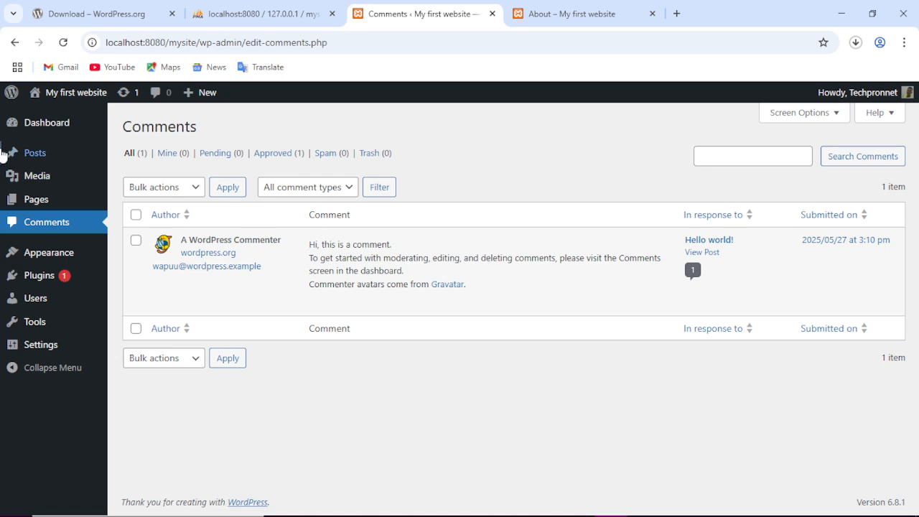
Review the installed themes under Appearance, then switch to the 'About – My first website' tab.
{"action": "mouse_move", "coordinate": [62, 251]}
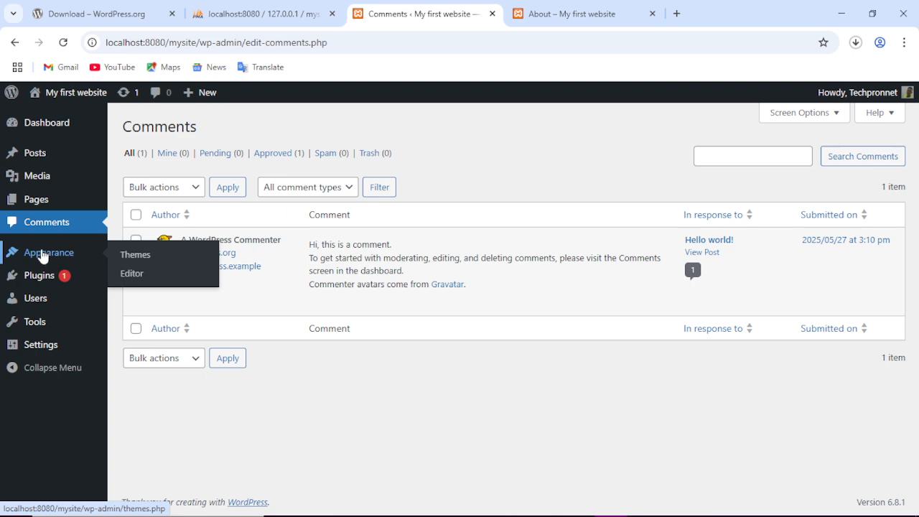
{"action": "left_click", "coordinate": [41, 255]}
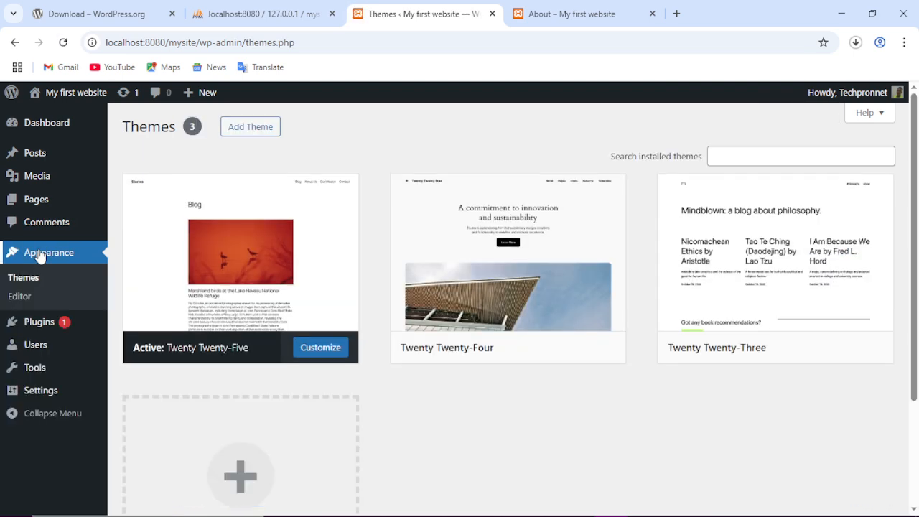
{"action": "scroll", "coordinate": [20, 268], "scroll_direction": "down", "scroll_amount": 3}
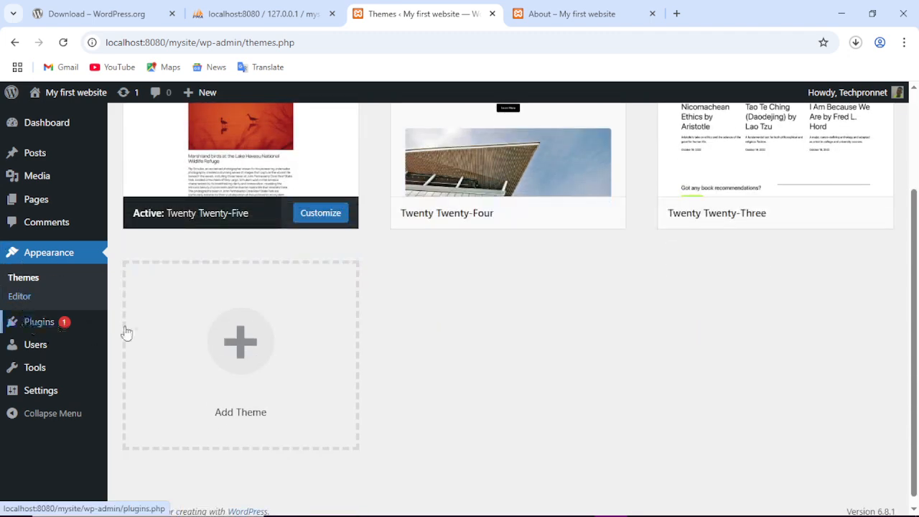
{"action": "scroll", "coordinate": [143, 337], "scroll_direction": "up", "scroll_amount": 3}
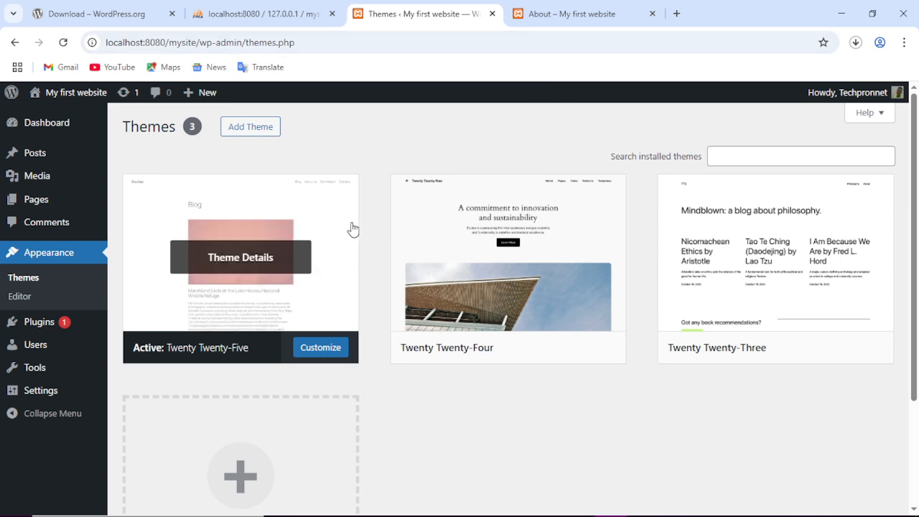
{"action": "left_click", "coordinate": [591, 12]}
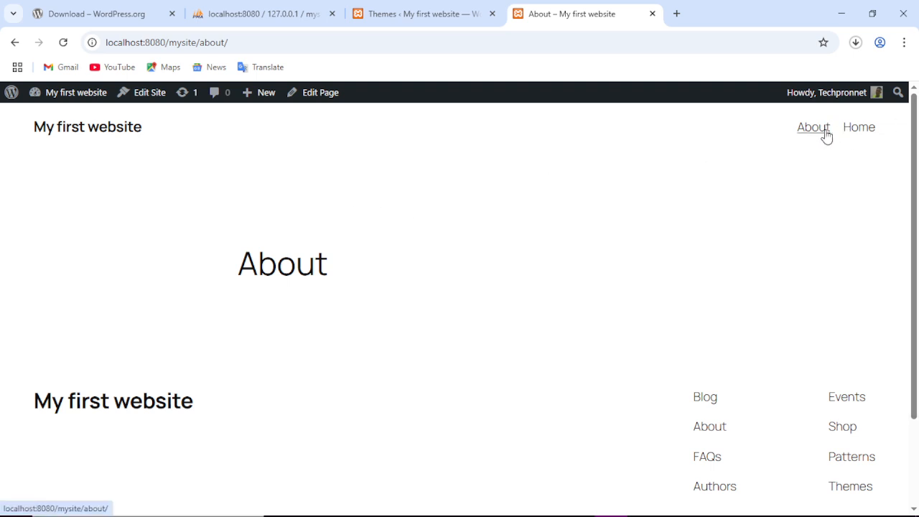
Load localhost:8080/mysite/ to view the Blog home page, then return to the Themes admin tab.
{"action": "left_click", "coordinate": [290, 42]}
{"action": "key", "text": "shift+Left"}
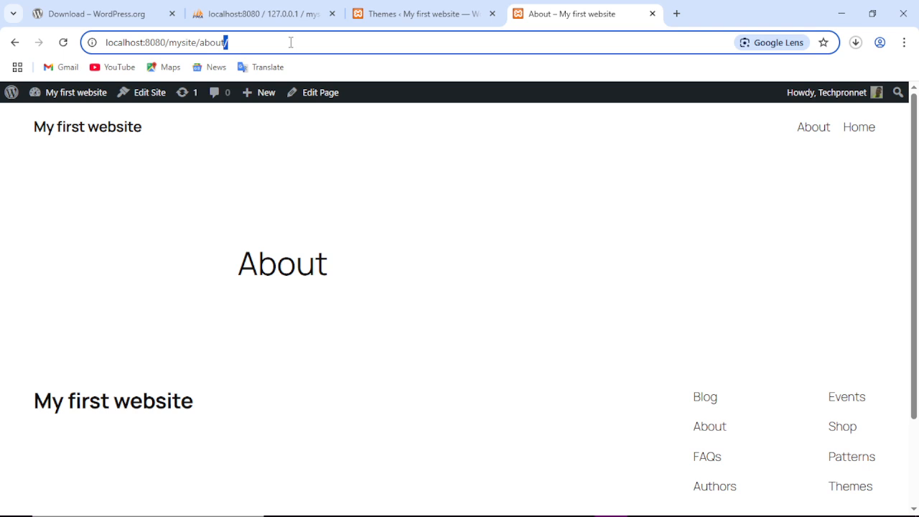
{"action": "key", "text": "BackSpace"}
{"action": "key", "text": "BackSpace"}
{"action": "key", "text": "BackSpace"}
{"action": "key", "text": "BackSpace"}
{"action": "key", "text": "BackSpace"}
{"action": "key", "text": "BackSpace"}
{"action": "key", "text": "Return"}
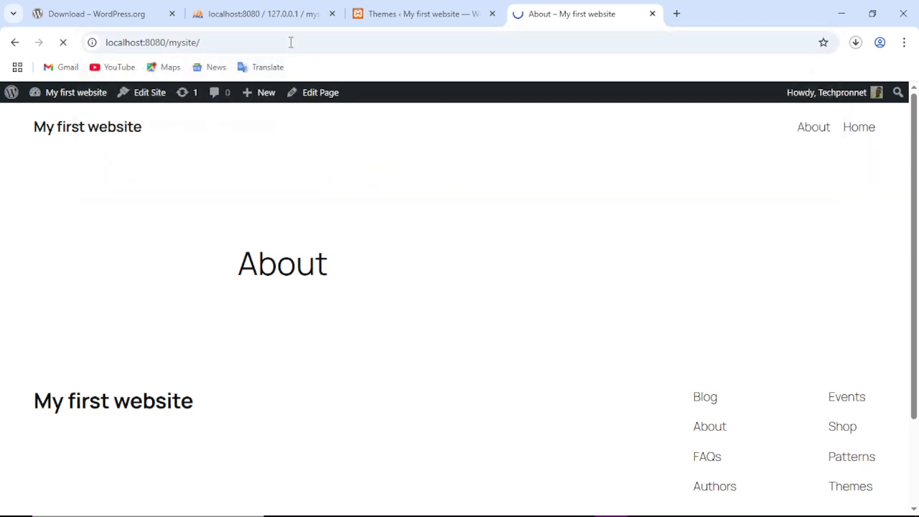
{"action": "scroll", "coordinate": [433, 299], "scroll_direction": "down", "scroll_amount": 10}
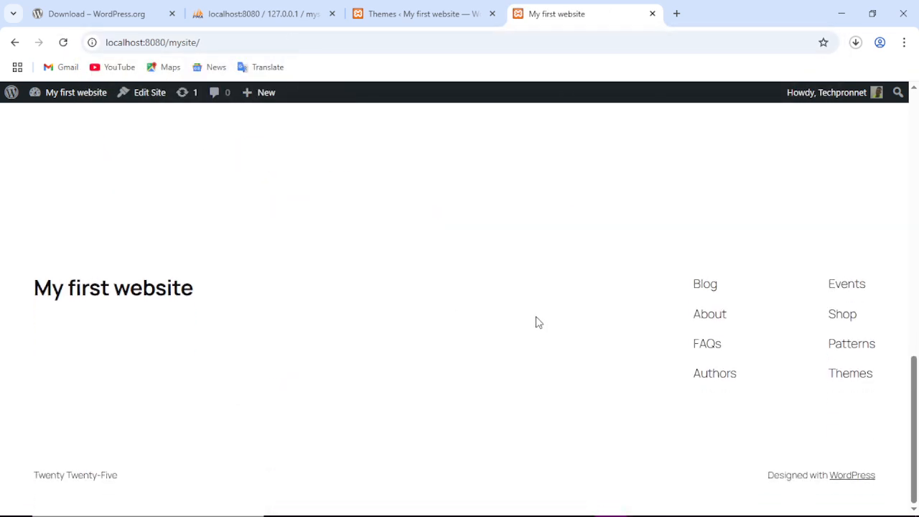
{"action": "scroll", "coordinate": [537, 320], "scroll_direction": "up", "scroll_amount": 10}
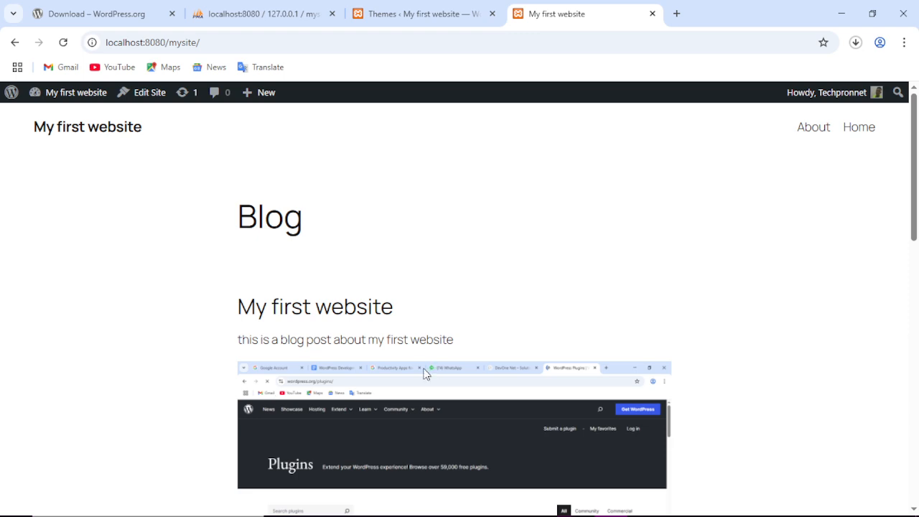
{"action": "scroll", "coordinate": [431, 373], "scroll_direction": "down", "scroll_amount": 8}
{"action": "scroll", "coordinate": [510, 359], "scroll_direction": "up", "scroll_amount": 9}
{"action": "left_click", "coordinate": [466, 13]}
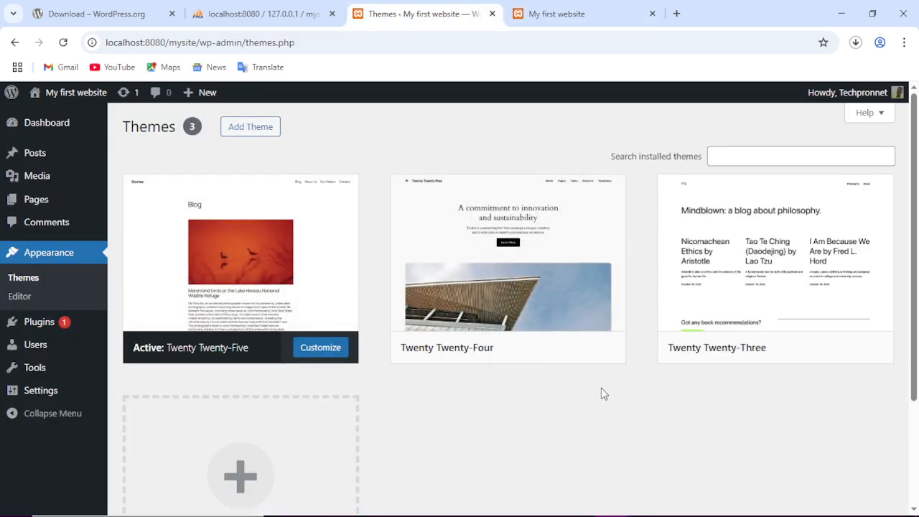
Open the Add Themes catalogue on the Popular tab and scroll to the Kadence theme card.
{"action": "scroll", "coordinate": [602, 390], "scroll_direction": "down", "scroll_amount": 2}
{"action": "scroll", "coordinate": [605, 395], "scroll_direction": "up", "scroll_amount": 2}
{"action": "left_click", "coordinate": [252, 130]}
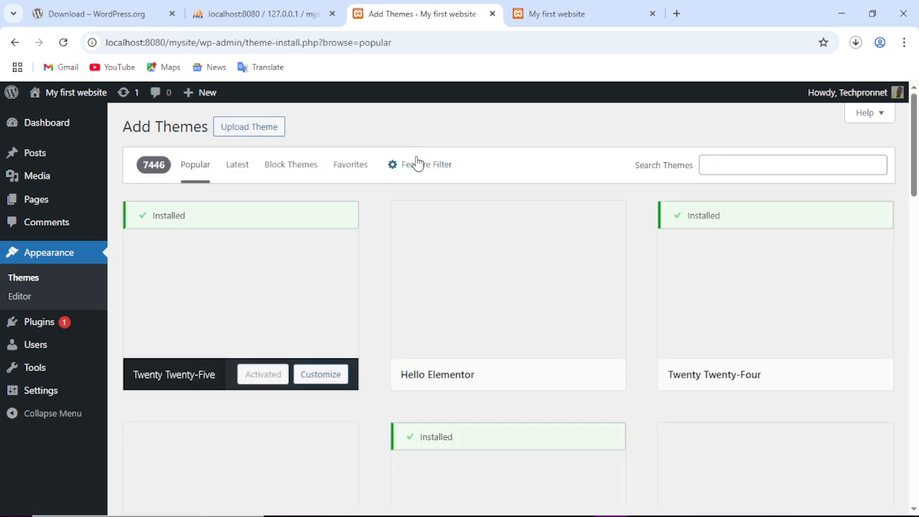
{"action": "scroll", "coordinate": [397, 172], "scroll_direction": "down", "scroll_amount": 5}
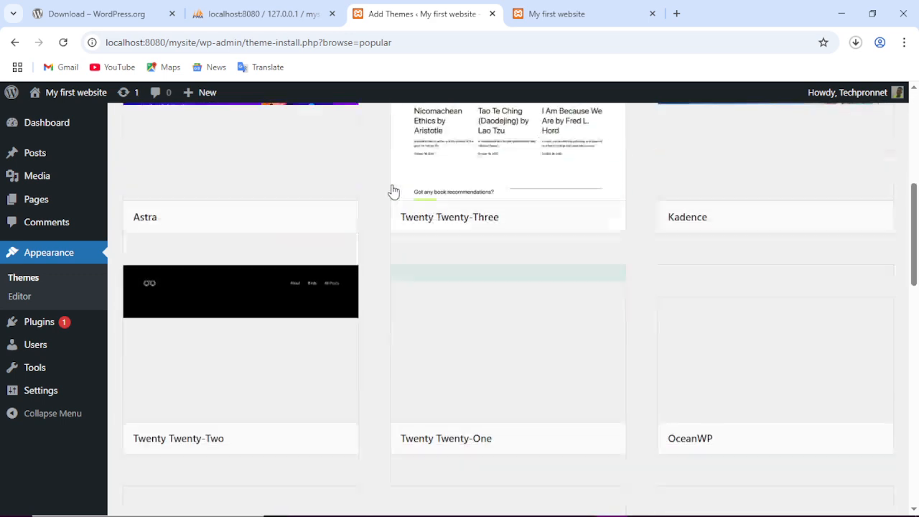
{"action": "scroll", "coordinate": [394, 191], "scroll_direction": "down", "scroll_amount": 8}
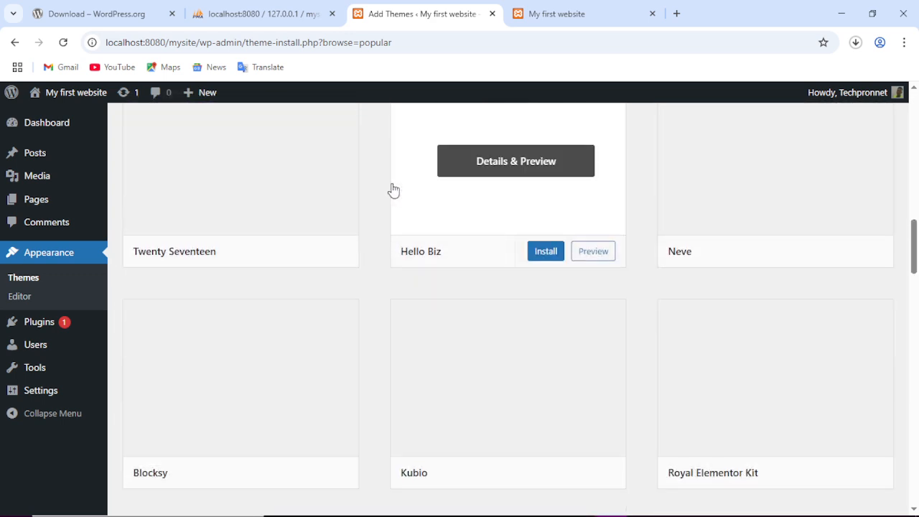
{"action": "scroll", "coordinate": [393, 190], "scroll_direction": "up", "scroll_amount": 12}
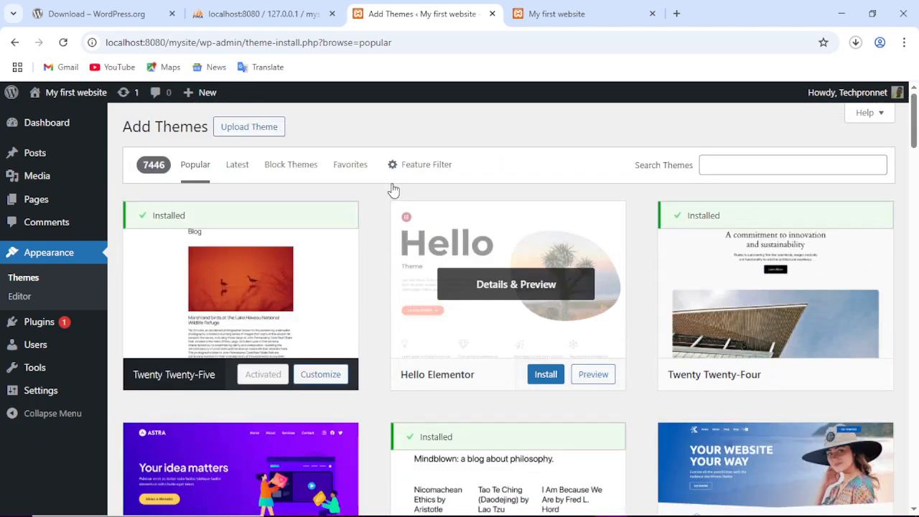
{"action": "scroll", "coordinate": [384, 201], "scroll_direction": "down", "scroll_amount": 12}
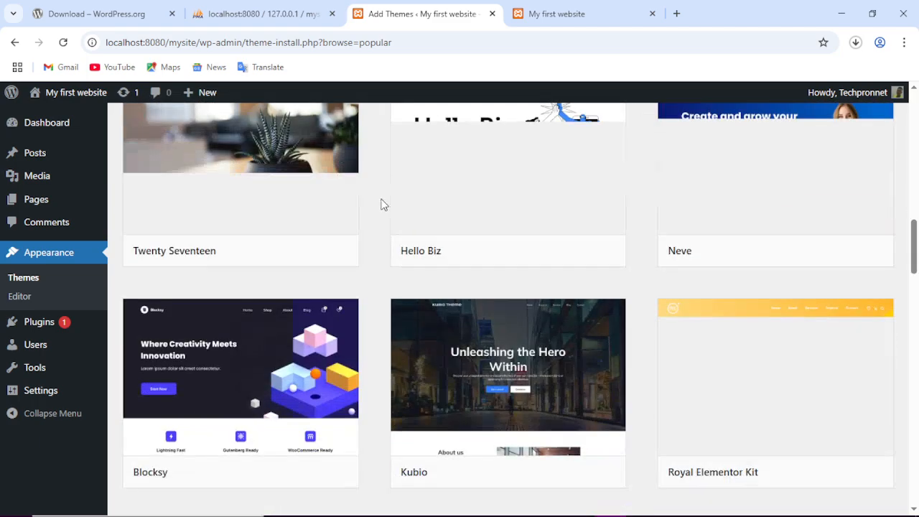
{"action": "scroll", "coordinate": [382, 204], "scroll_direction": "down", "scroll_amount": 5}
{"action": "scroll", "coordinate": [382, 203], "scroll_direction": "down", "scroll_amount": 5}
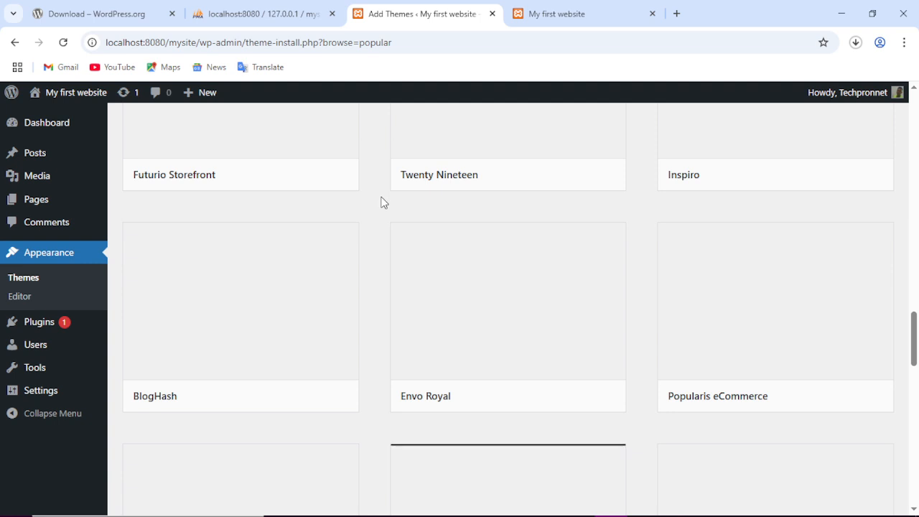
{"action": "scroll", "coordinate": [383, 202], "scroll_direction": "up", "scroll_amount": 2}
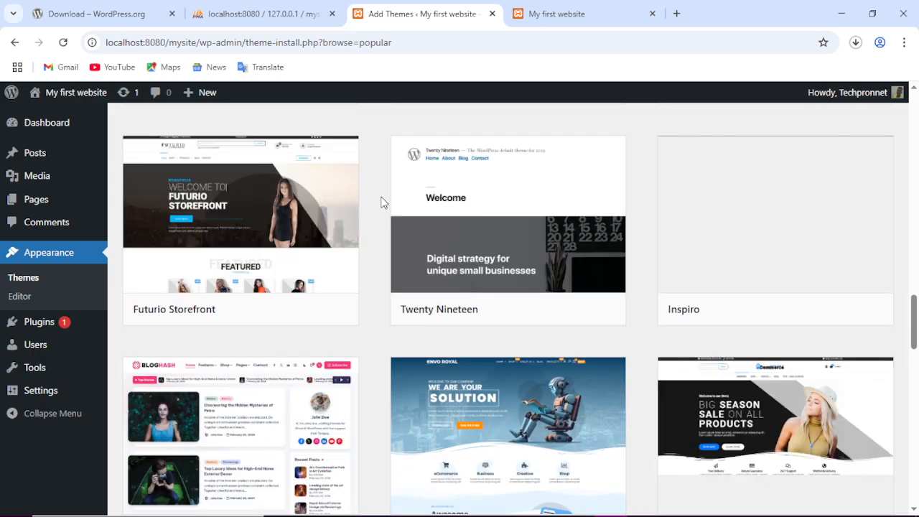
{"action": "scroll", "coordinate": [383, 202], "scroll_direction": "down", "scroll_amount": 9}
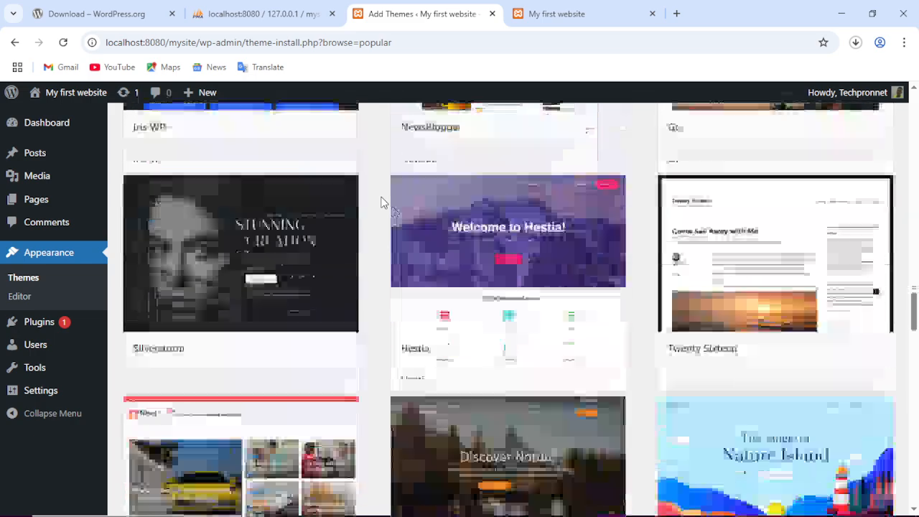
{"action": "scroll", "coordinate": [383, 203], "scroll_direction": "down", "scroll_amount": 15}
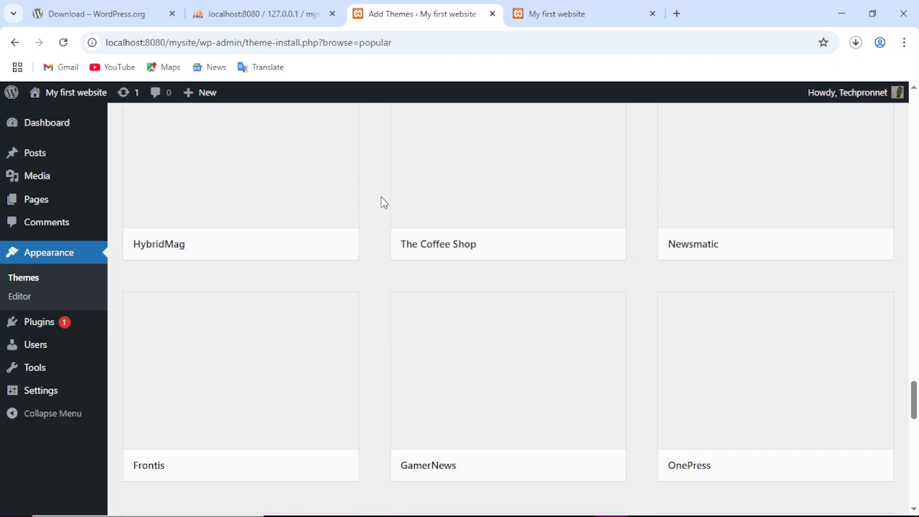
{"action": "scroll", "coordinate": [383, 203], "scroll_direction": "up", "scroll_amount": 8}
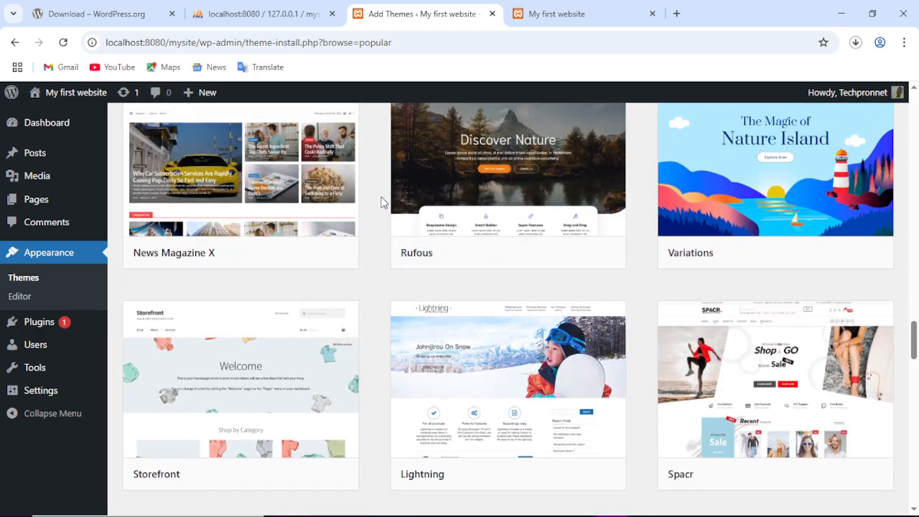
{"action": "scroll", "coordinate": [382, 202], "scroll_direction": "up", "scroll_amount": 14}
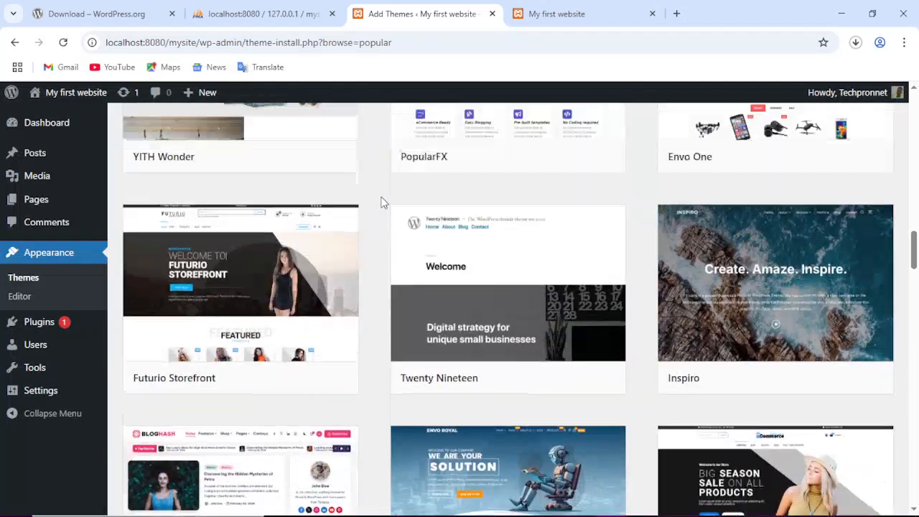
{"action": "scroll", "coordinate": [383, 202], "scroll_direction": "up", "scroll_amount": 10}
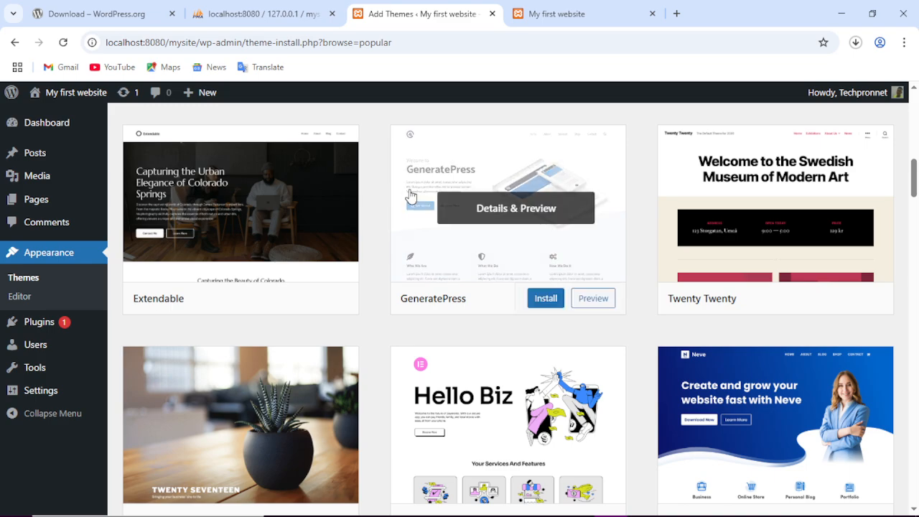
{"action": "scroll", "coordinate": [410, 194], "scroll_direction": "up", "scroll_amount": 10}
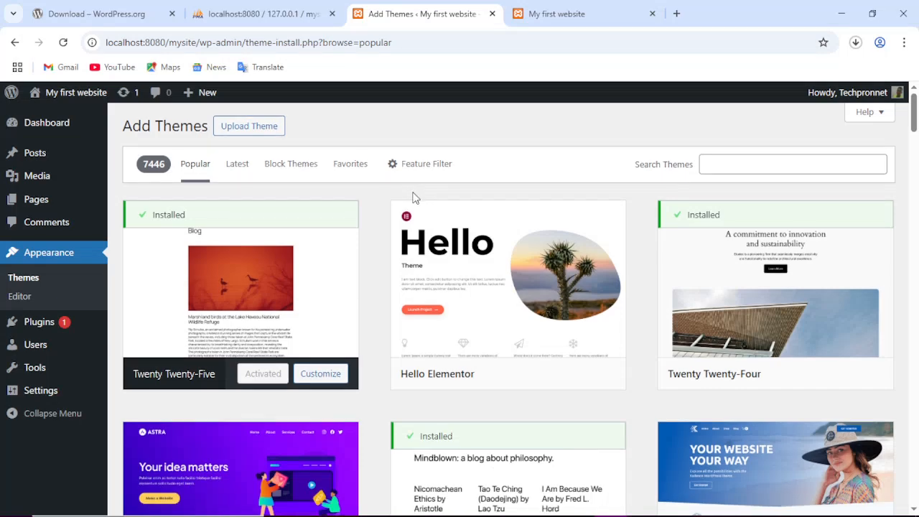
{"action": "scroll", "coordinate": [412, 197], "scroll_direction": "down", "scroll_amount": 4}
{"action": "scroll", "coordinate": [415, 198], "scroll_direction": "up", "scroll_amount": 3}
{"action": "scroll", "coordinate": [412, 197], "scroll_direction": "up", "scroll_amount": 1}
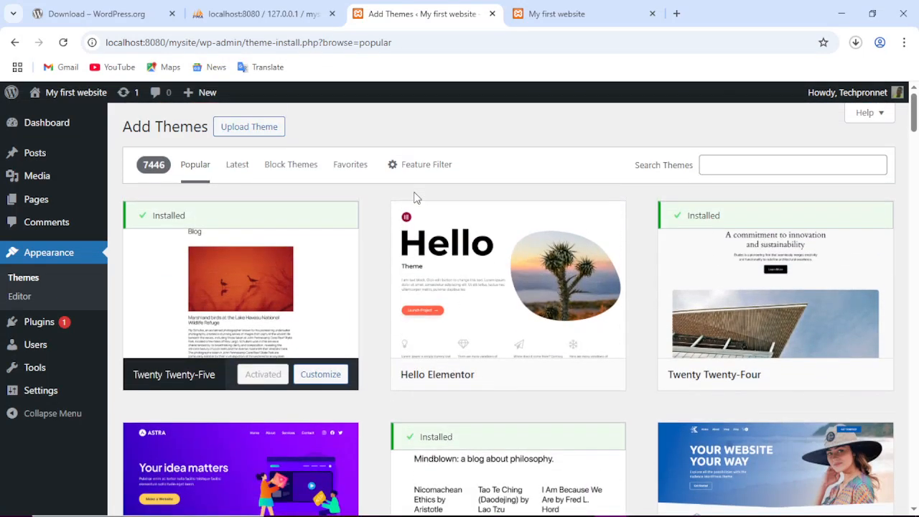
{"action": "scroll", "coordinate": [431, 201], "scroll_direction": "down", "scroll_amount": 2}
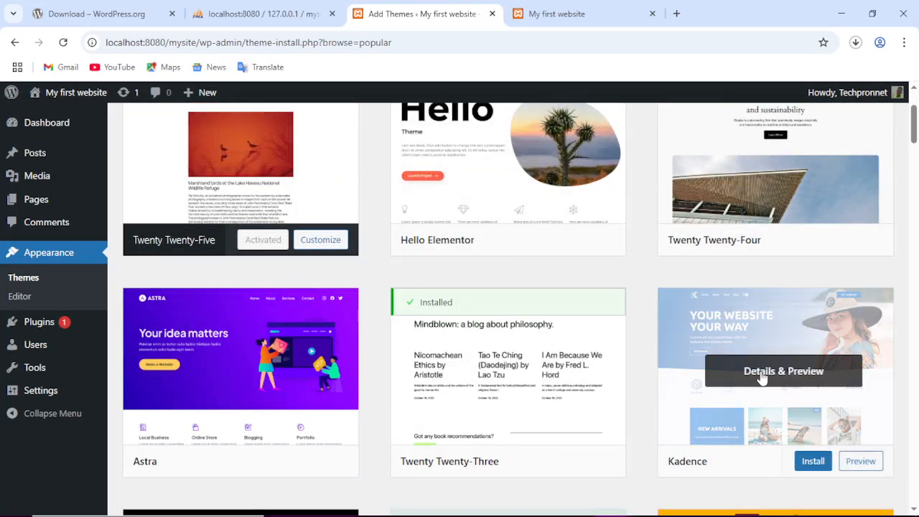
{"action": "scroll", "coordinate": [700, 380], "scroll_direction": "down", "scroll_amount": 2}
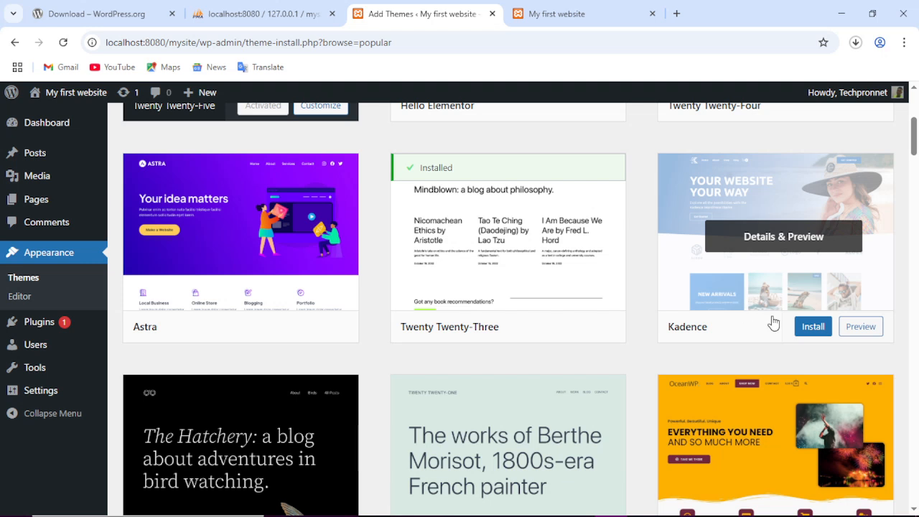
Install the Kadence theme from its card and wait until it shows Installed.
{"action": "left_click", "coordinate": [814, 327]}
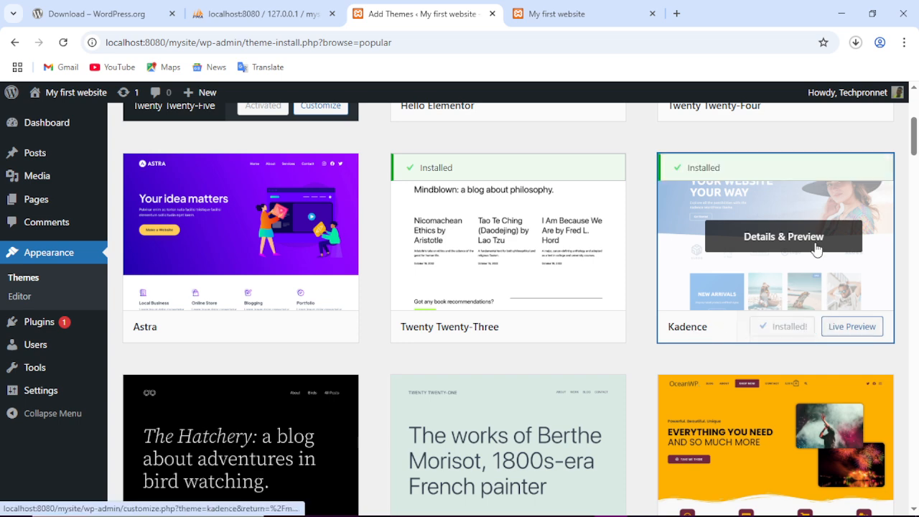
{"action": "mouse_move", "coordinate": [326, 328]}
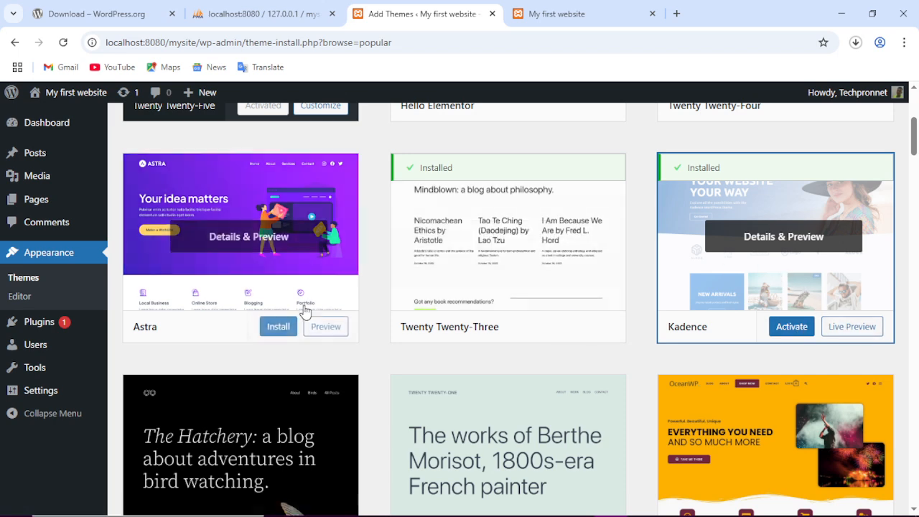
{"action": "left_click", "coordinate": [325, 328]}
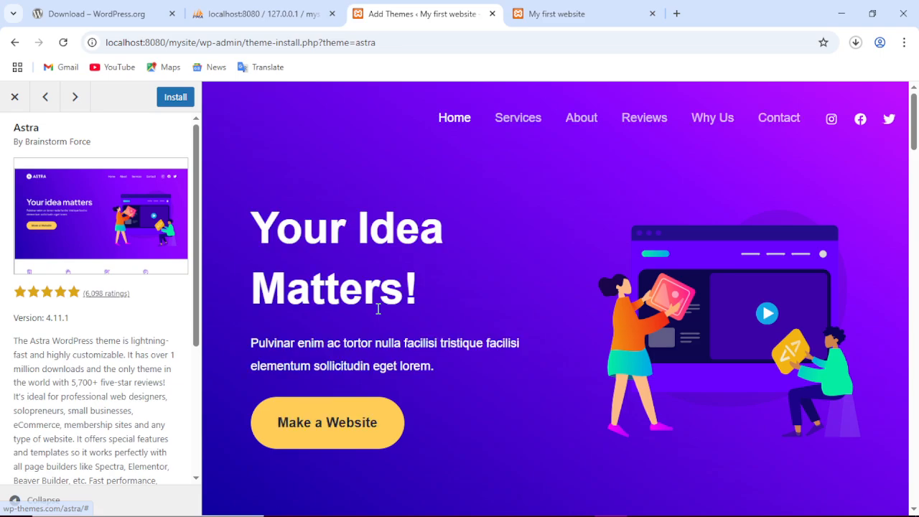
{"action": "scroll", "coordinate": [548, 273], "scroll_direction": "down", "scroll_amount": 10}
{"action": "scroll", "coordinate": [568, 286], "scroll_direction": "down", "scroll_amount": 15}
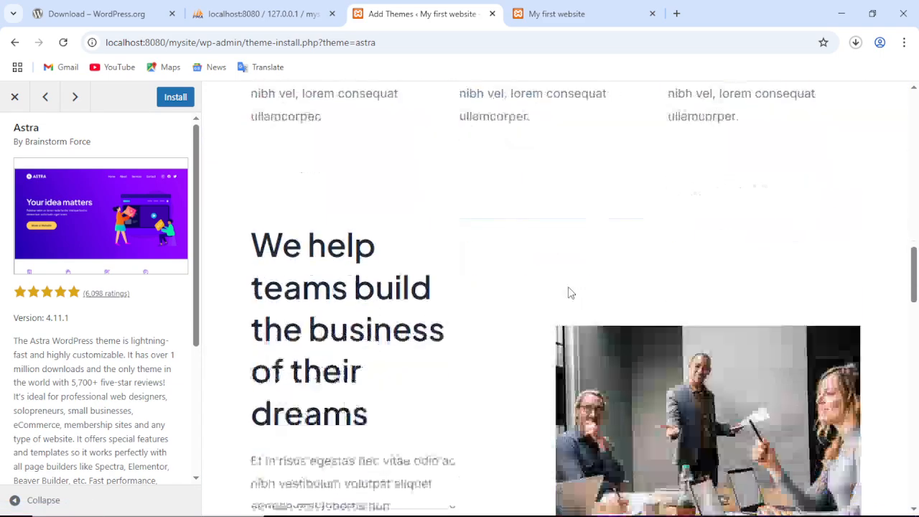
{"action": "scroll", "coordinate": [568, 294], "scroll_direction": "up", "scroll_amount": 20}
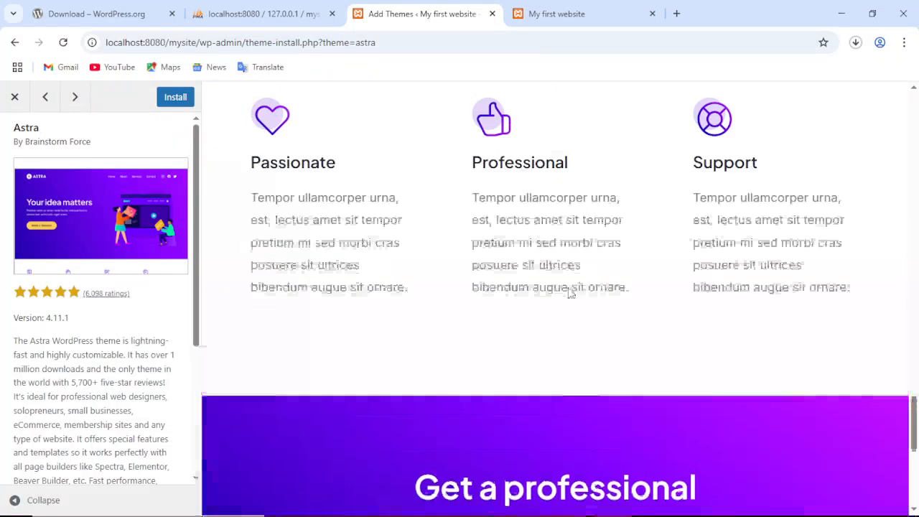
{"action": "scroll", "coordinate": [567, 294], "scroll_direction": "up", "scroll_amount": 1}
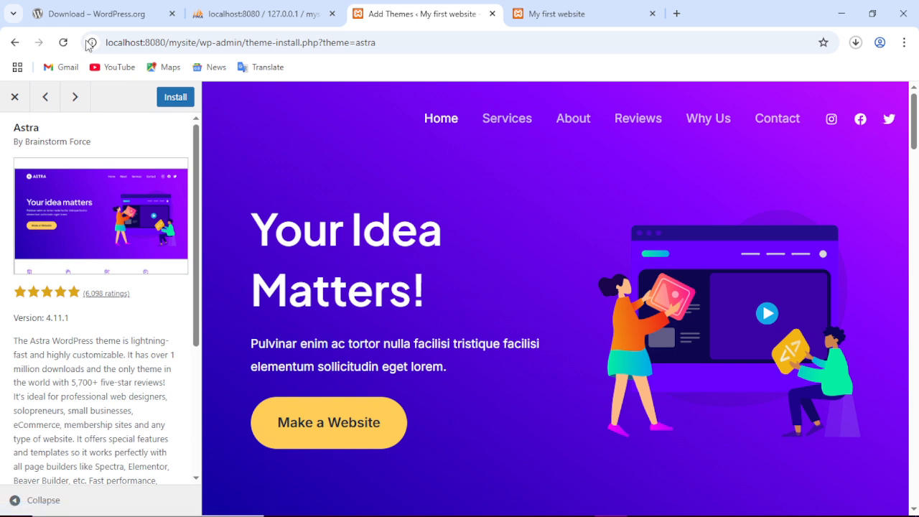
{"action": "left_click", "coordinate": [6, 102]}
{"action": "scroll", "coordinate": [610, 323], "scroll_direction": "up", "scroll_amount": 3}
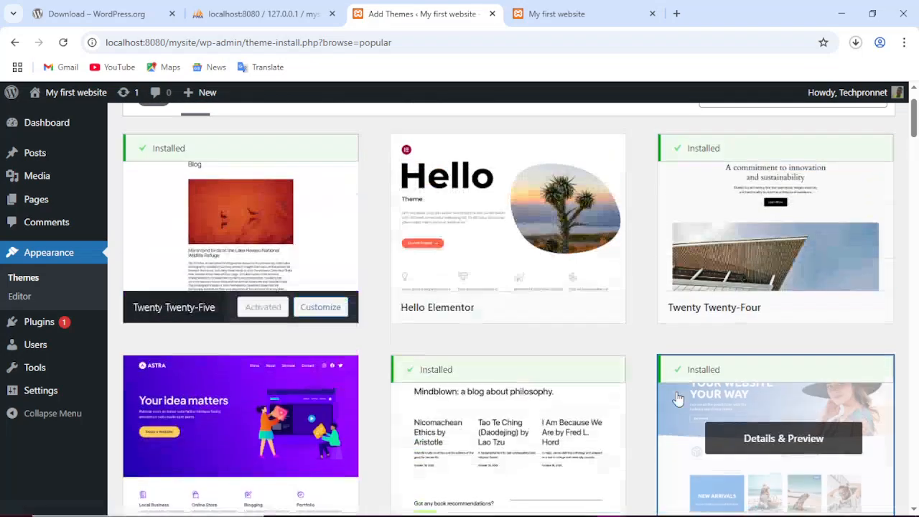
{"action": "scroll", "coordinate": [677, 396], "scroll_direction": "up", "scroll_amount": 1}
{"action": "scroll", "coordinate": [690, 359], "scroll_direction": "down", "scroll_amount": 5}
{"action": "scroll", "coordinate": [697, 328], "scroll_direction": "up", "scroll_amount": 4}
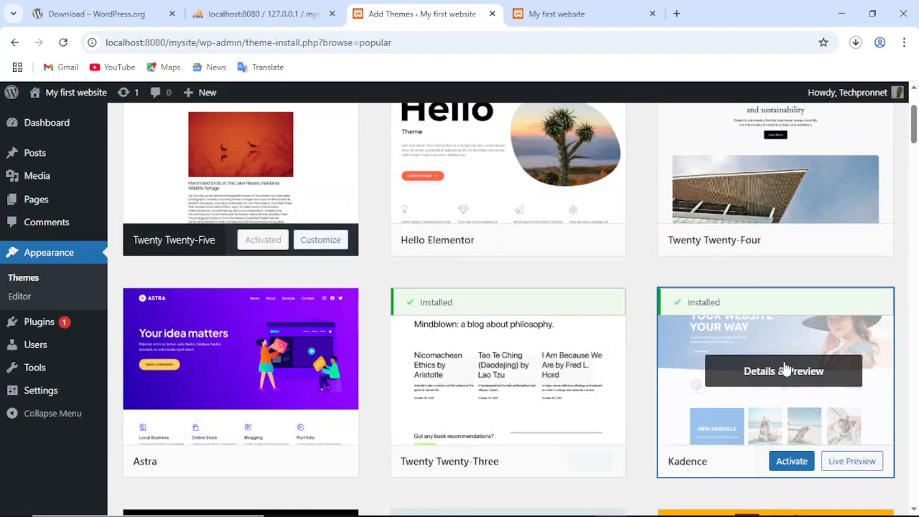
Activate the Kadence theme and check the Themes page now lists four installed themes.
{"action": "scroll", "coordinate": [689, 344], "scroll_direction": "down", "scroll_amount": 1}
{"action": "scroll", "coordinate": [698, 344], "scroll_direction": "up", "scroll_amount": 3}
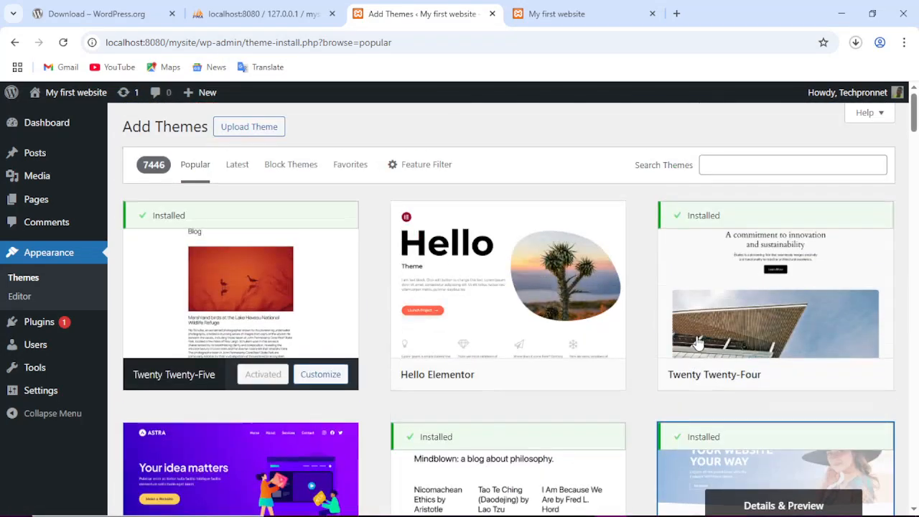
{"action": "scroll", "coordinate": [695, 336], "scroll_direction": "down", "scroll_amount": 5}
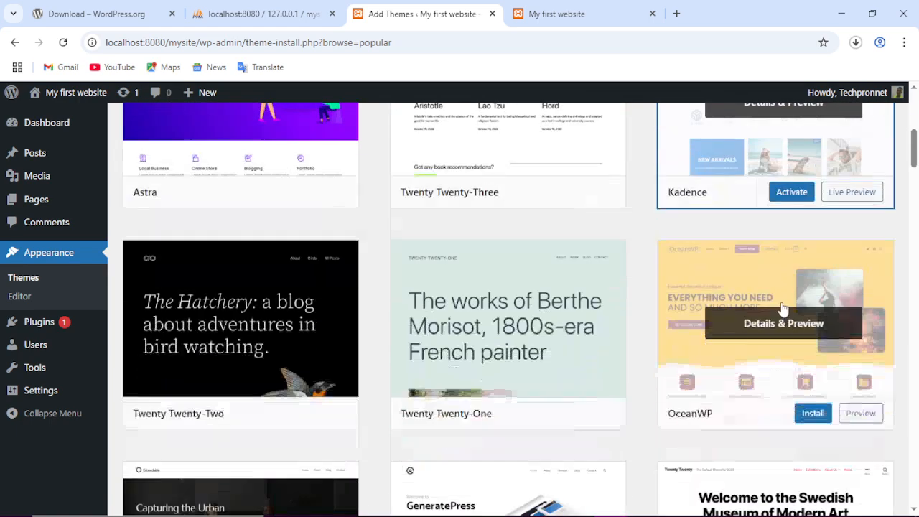
{"action": "left_click", "coordinate": [799, 192]}
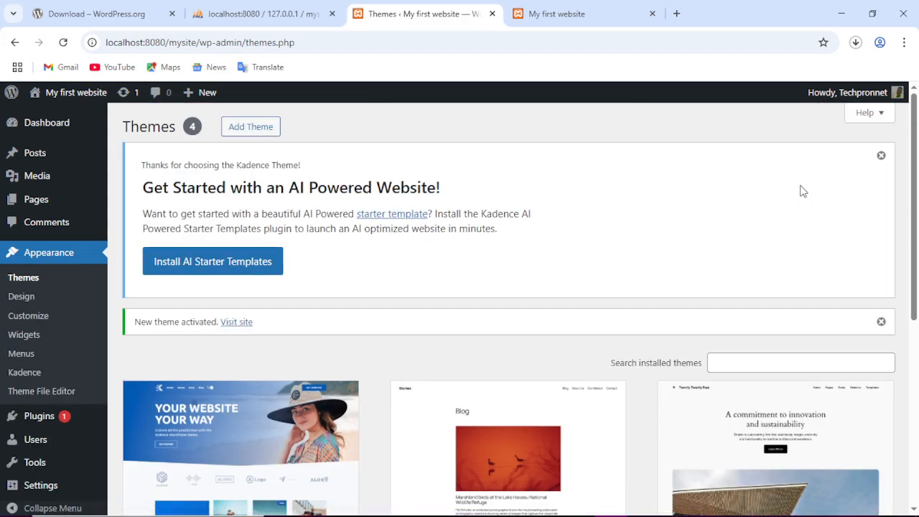
{"action": "scroll", "coordinate": [383, 233], "scroll_direction": "down", "scroll_amount": 3}
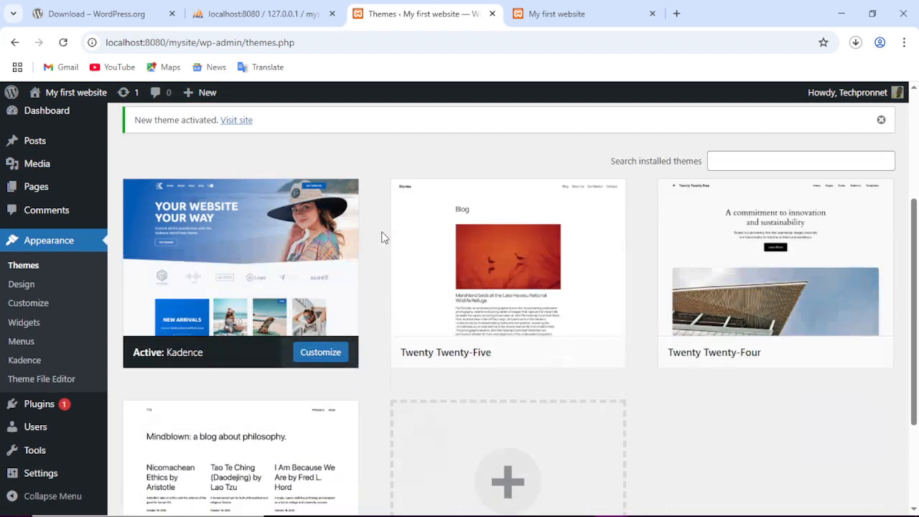
{"action": "scroll", "coordinate": [383, 233], "scroll_direction": "up", "scroll_amount": 3}
{"action": "scroll", "coordinate": [383, 229], "scroll_direction": "down", "scroll_amount": 5}
{"action": "scroll", "coordinate": [383, 228], "scroll_direction": "up", "scroll_amount": 2}
{"action": "scroll", "coordinate": [382, 226], "scroll_direction": "up", "scroll_amount": 3}
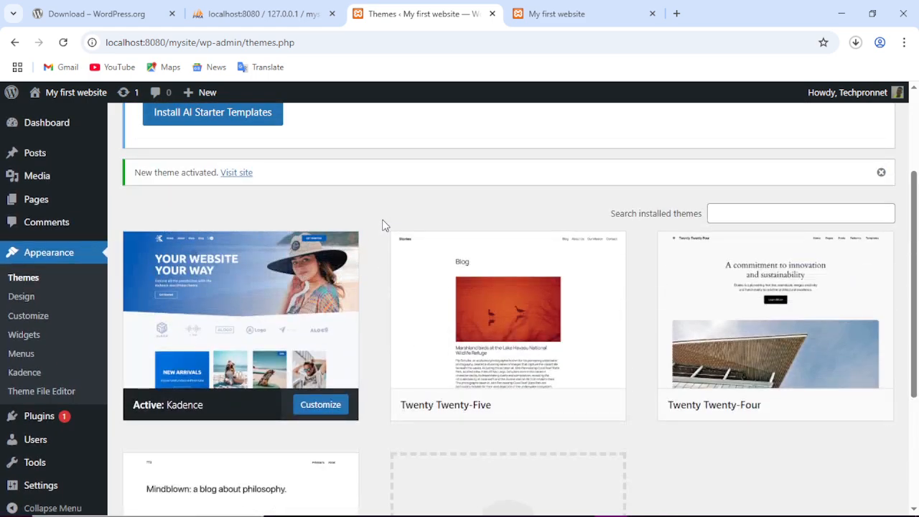
{"action": "scroll", "coordinate": [381, 224], "scroll_direction": "down", "scroll_amount": 5}
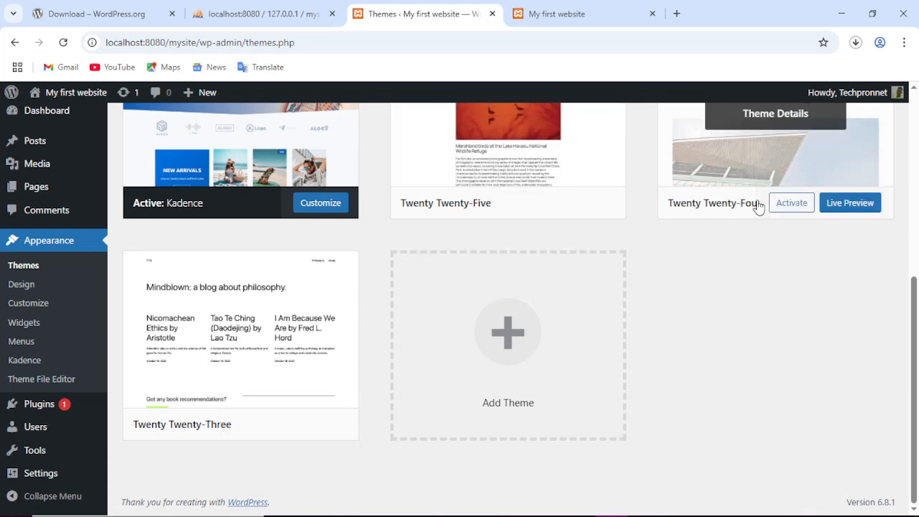
{"action": "scroll", "coordinate": [570, 205], "scroll_direction": "up", "scroll_amount": 2}
{"action": "scroll", "coordinate": [462, 222], "scroll_direction": "down", "scroll_amount": 2}
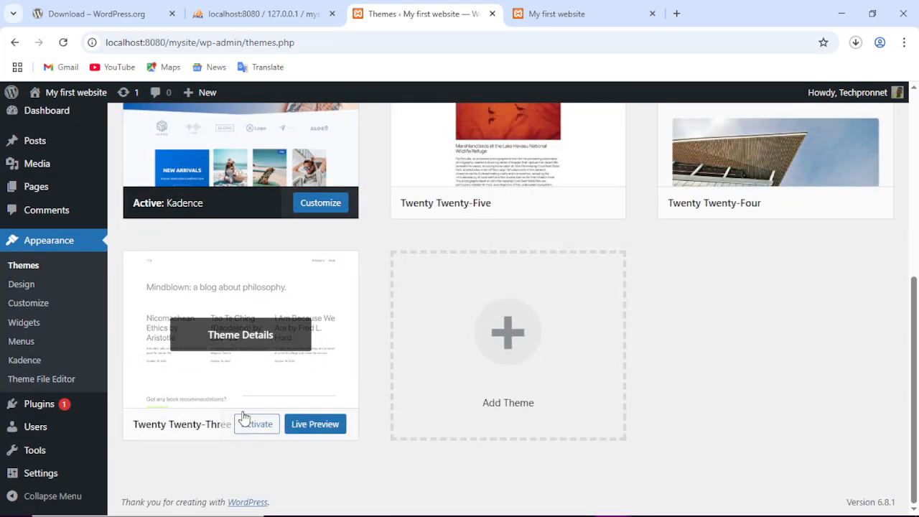
Delete Twenty Twenty-Three, then Twenty Twenty-Four, from their Theme Details, confirming each deletion.
{"action": "left_click", "coordinate": [244, 344]}
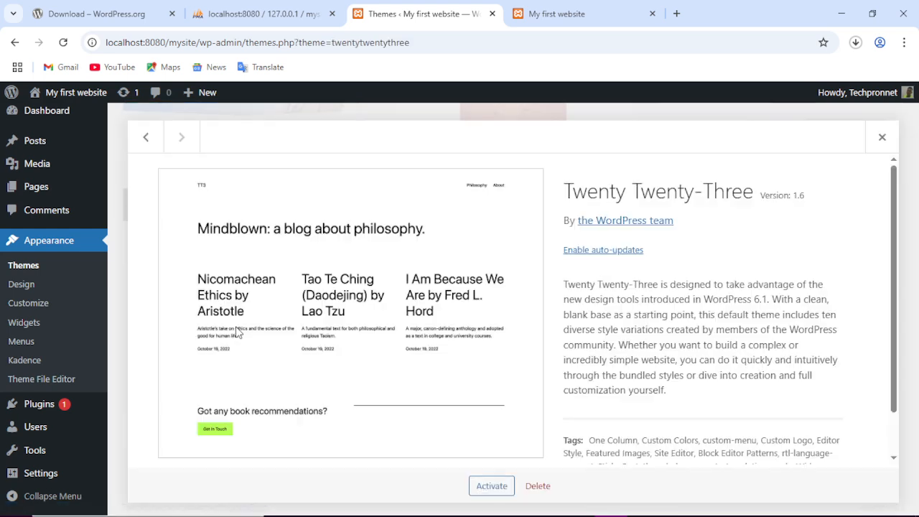
{"action": "left_click", "coordinate": [543, 487]}
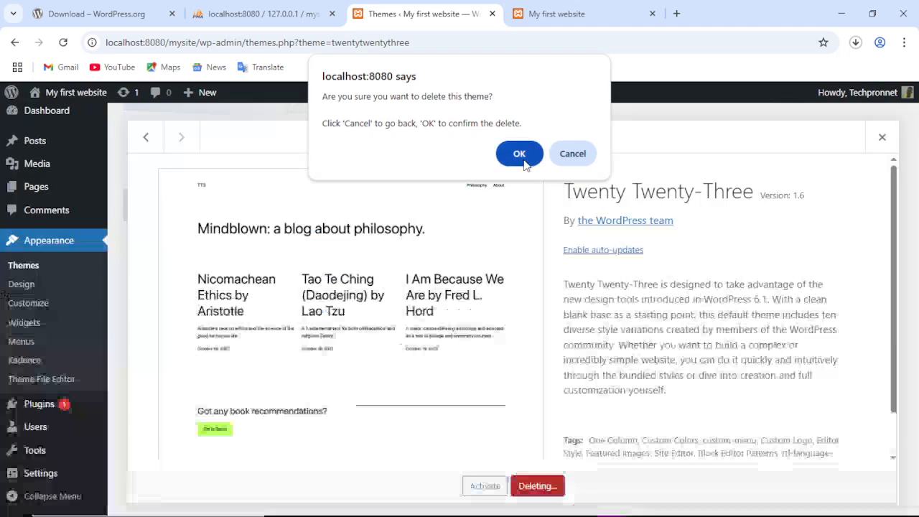
{"action": "left_click", "coordinate": [524, 161]}
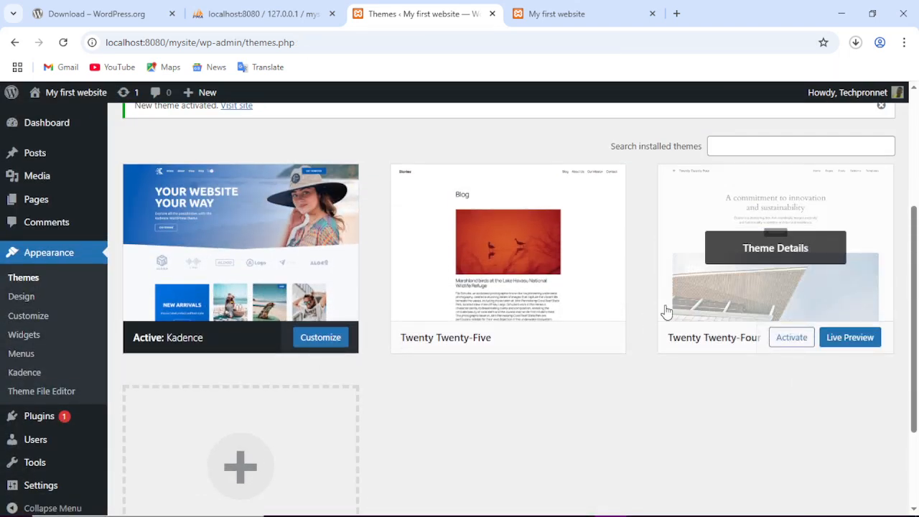
{"action": "left_click", "coordinate": [664, 287]}
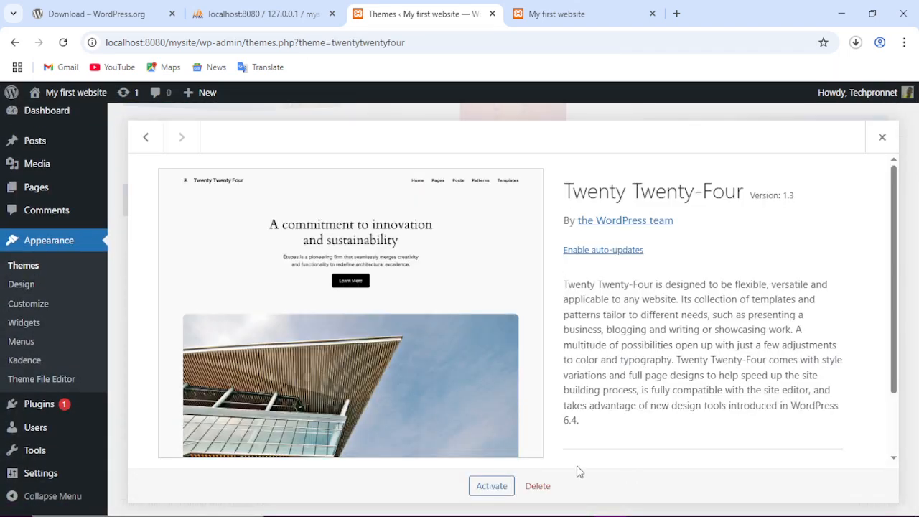
{"action": "left_click", "coordinate": [537, 486]}
{"action": "left_click", "coordinate": [518, 153]}
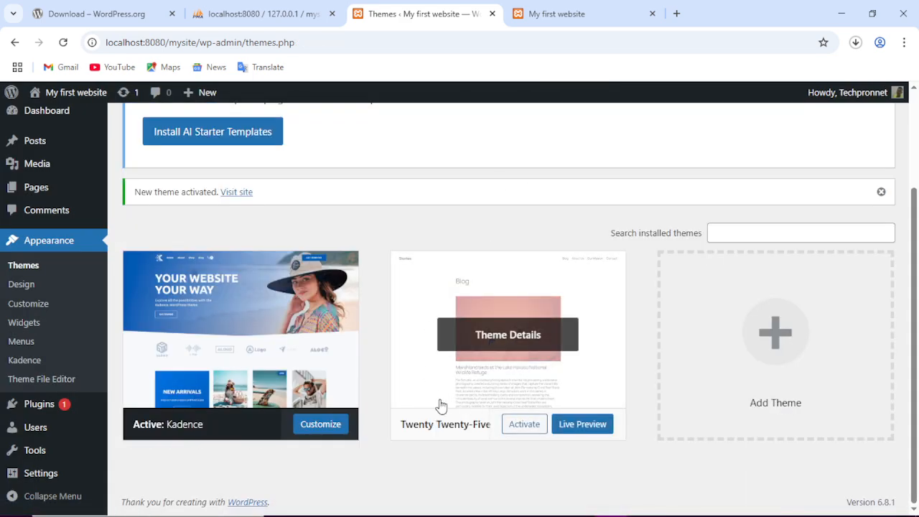
{"action": "mouse_move", "coordinate": [493, 383]}
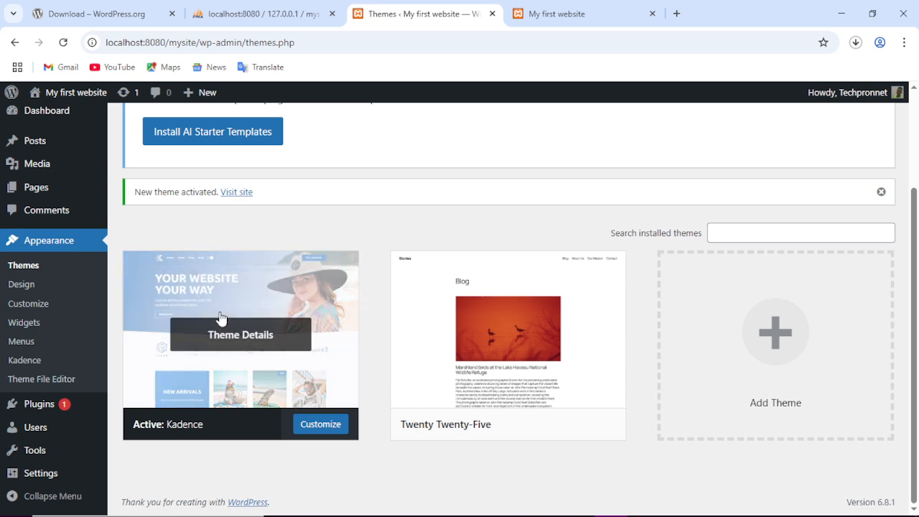
{"action": "left_click", "coordinate": [547, 14]}
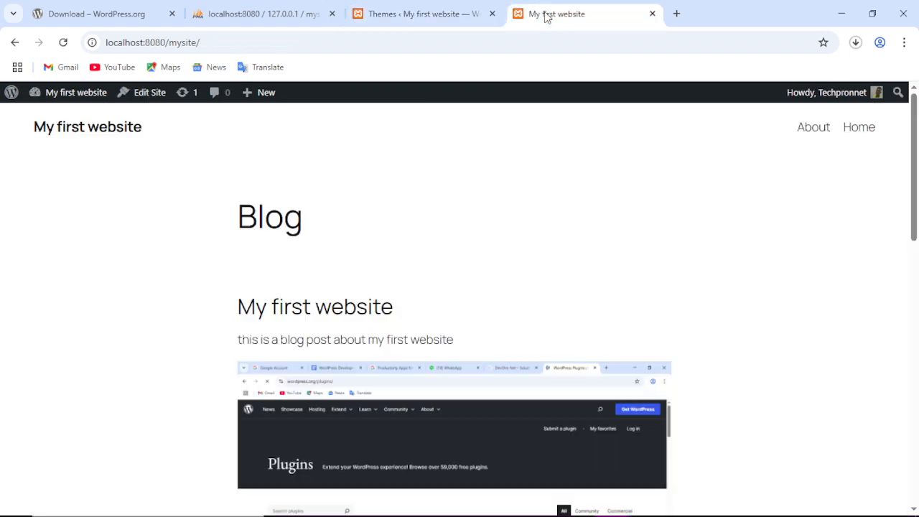
{"action": "left_click", "coordinate": [417, 14]}
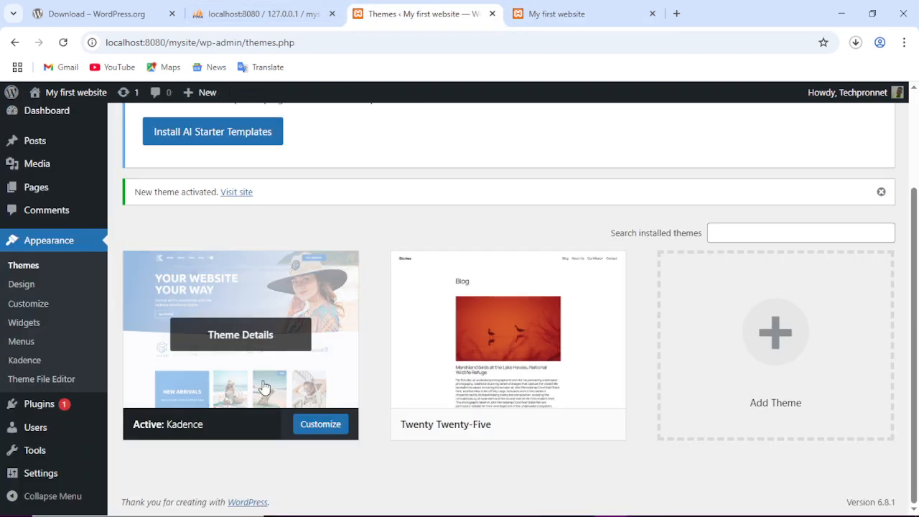
{"action": "scroll", "coordinate": [232, 218], "scroll_direction": "up", "scroll_amount": 2}
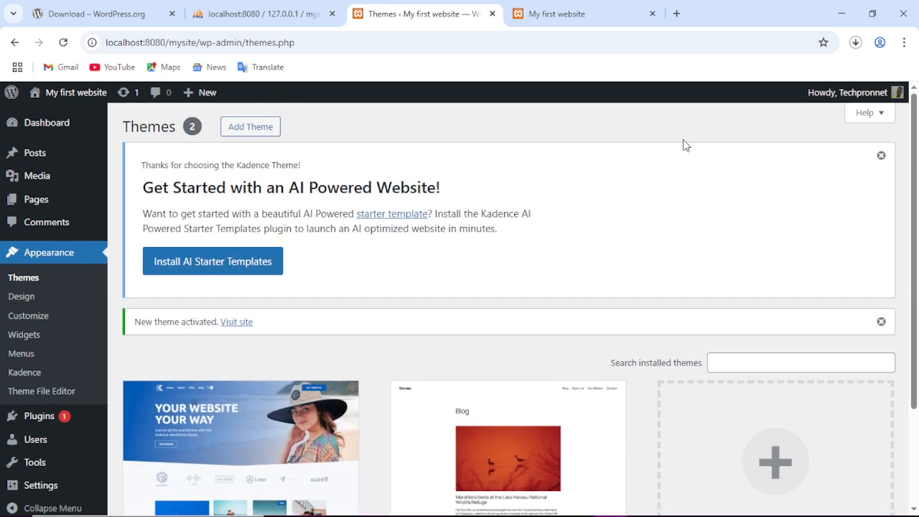
{"action": "left_click", "coordinate": [549, 13]}
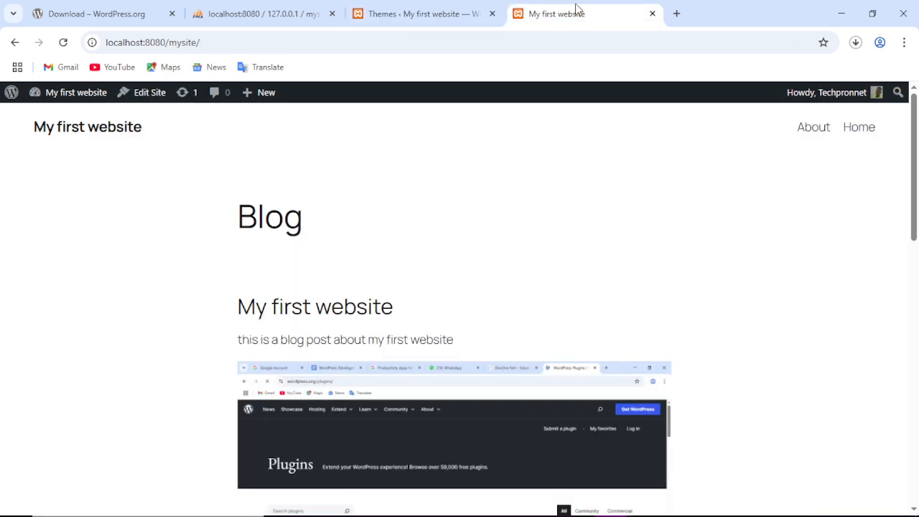
{"action": "left_click", "coordinate": [63, 43]}
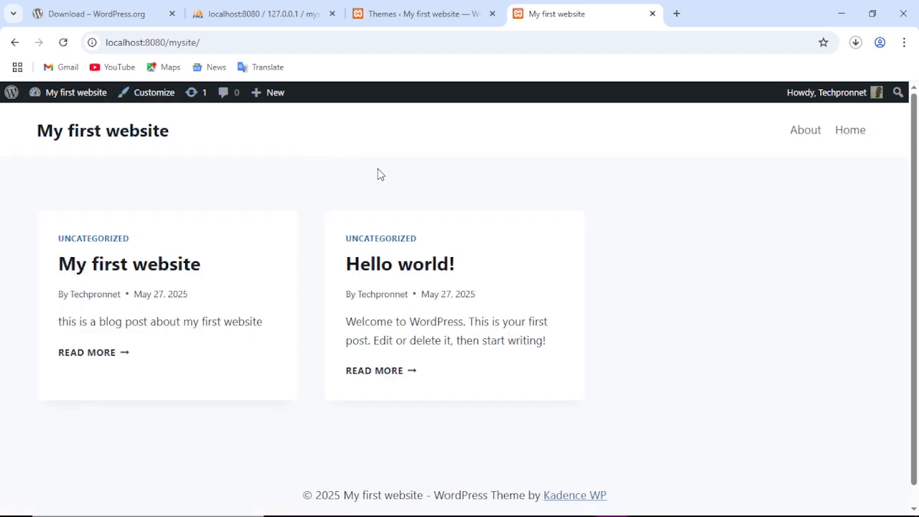
{"action": "scroll", "coordinate": [424, 242], "scroll_direction": "down", "scroll_amount": 1}
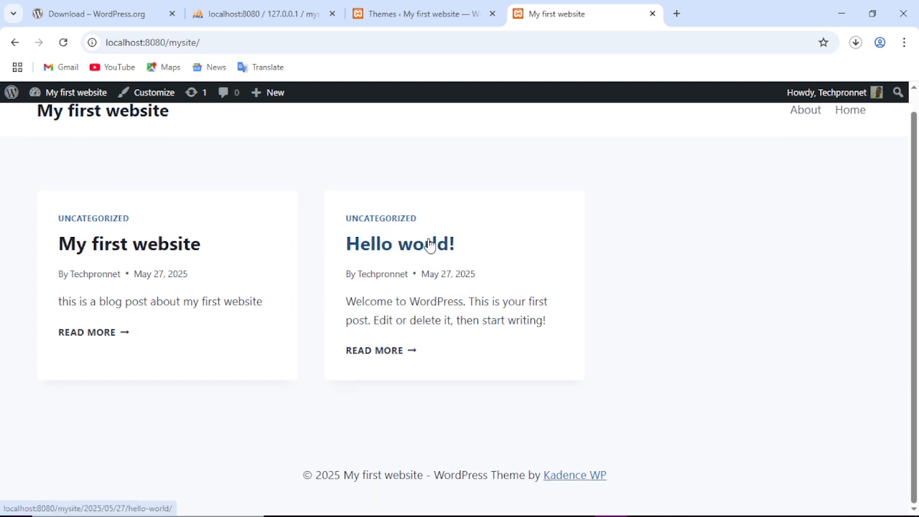
{"action": "scroll", "coordinate": [320, 193], "scroll_direction": "up", "scroll_amount": 1}
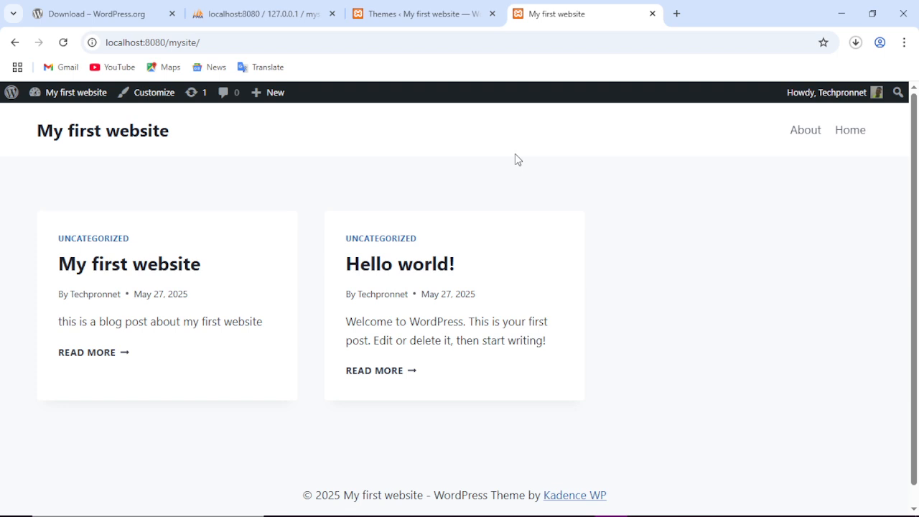
{"action": "left_click", "coordinate": [423, 4]}
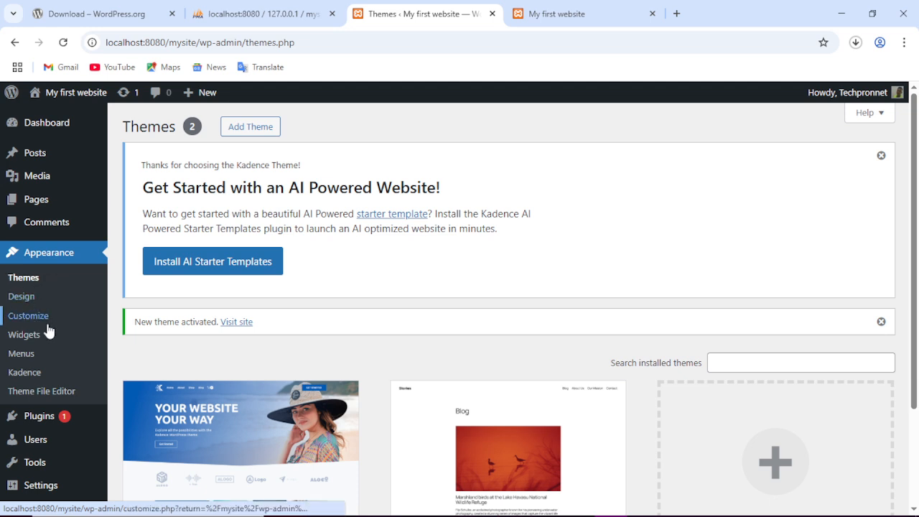
Open Appearance > Design and browse the Styles style book with the site's colours and typography.
{"action": "left_click", "coordinate": [22, 297]}
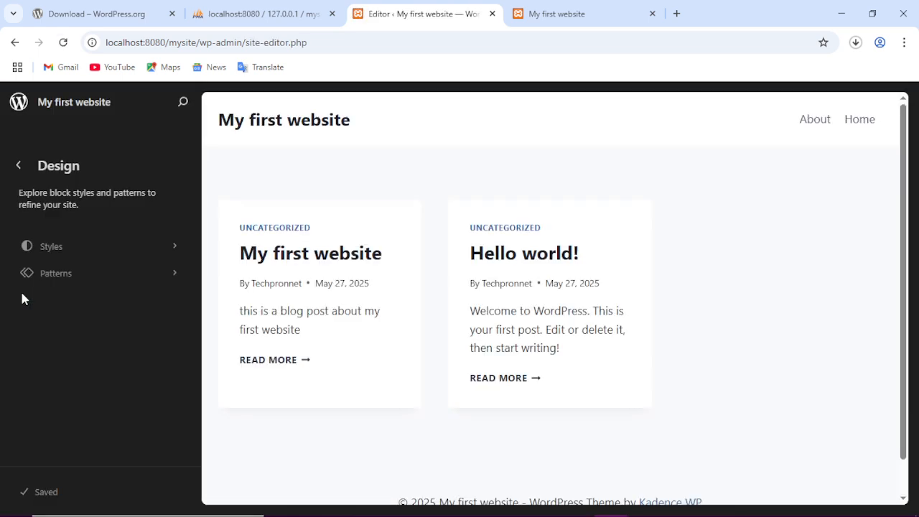
{"action": "scroll", "coordinate": [497, 310], "scroll_direction": "down", "scroll_amount": 2}
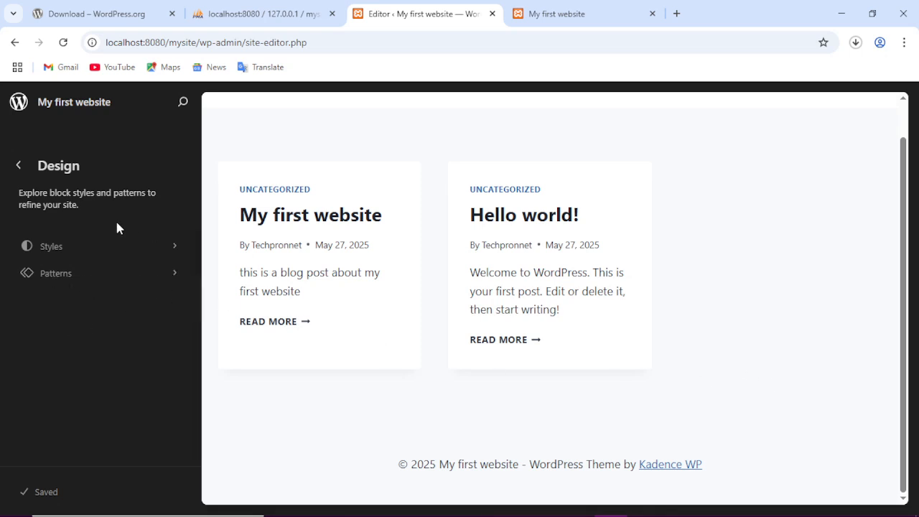
{"action": "left_click", "coordinate": [86, 250]}
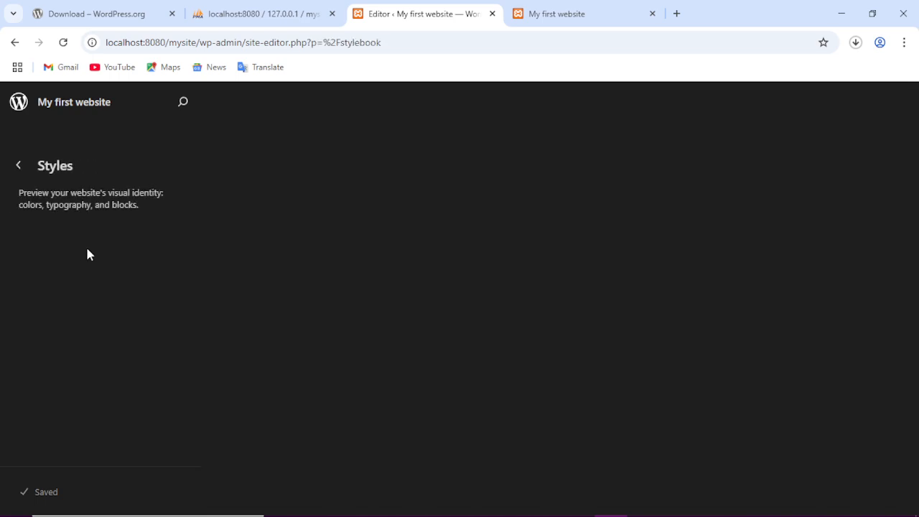
{"action": "scroll", "coordinate": [667, 324], "scroll_direction": "down", "scroll_amount": 10}
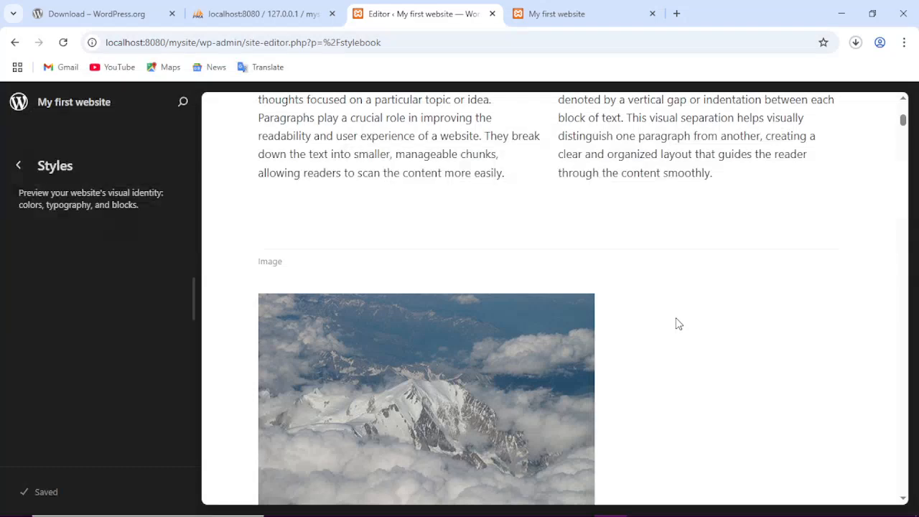
{"action": "scroll", "coordinate": [675, 324], "scroll_direction": "down", "scroll_amount": 5}
{"action": "scroll", "coordinate": [675, 324], "scroll_direction": "up", "scroll_amount": 1}
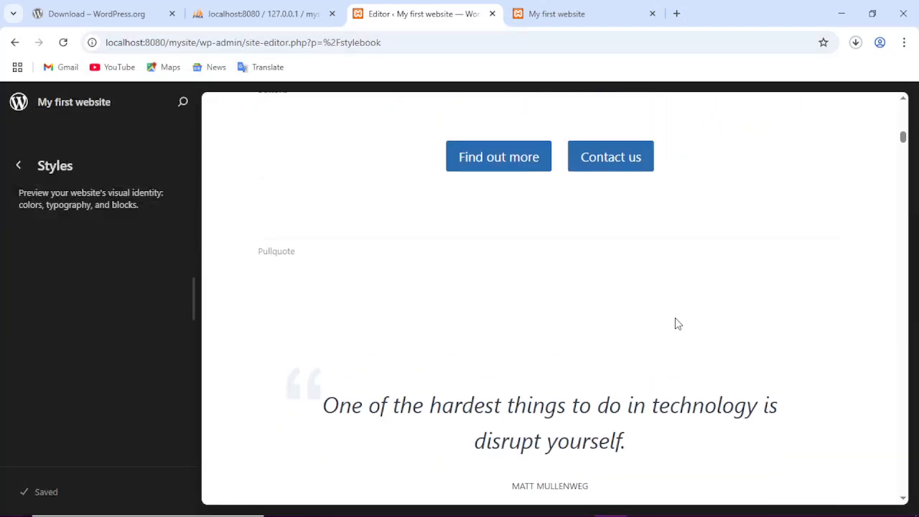
{"action": "scroll", "coordinate": [675, 324], "scroll_direction": "up", "scroll_amount": 10}
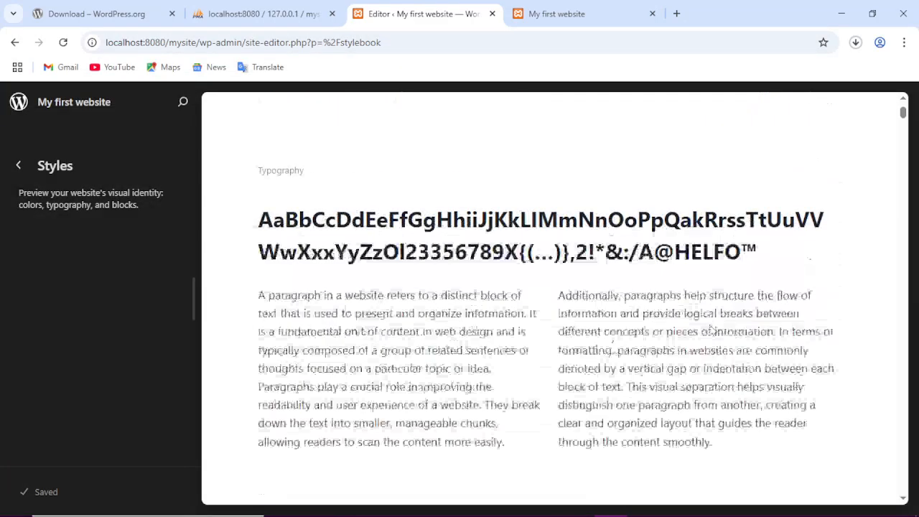
{"action": "scroll", "coordinate": [711, 329], "scroll_direction": "up", "scroll_amount": 4}
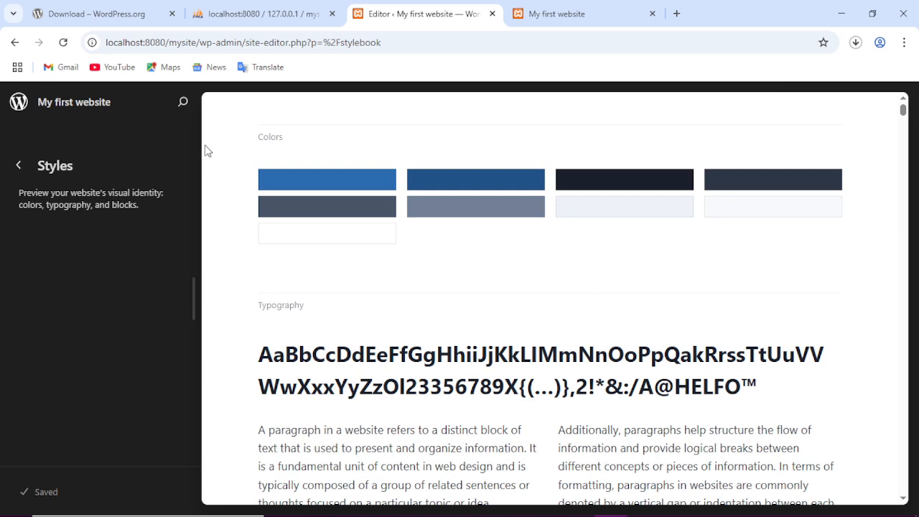
Browse all the site's Patterns, then back out of the site editor to the Dashboard.
{"action": "left_click", "coordinate": [11, 172]}
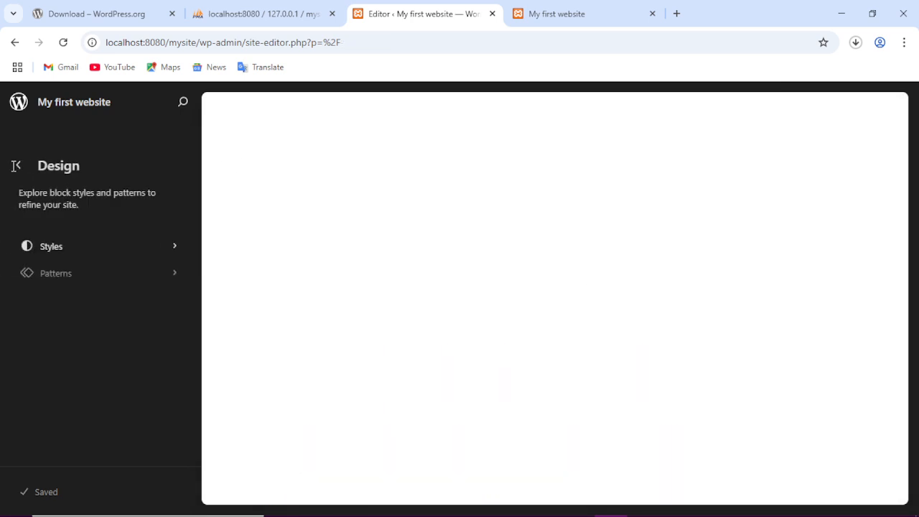
{"action": "left_click", "coordinate": [75, 277]}
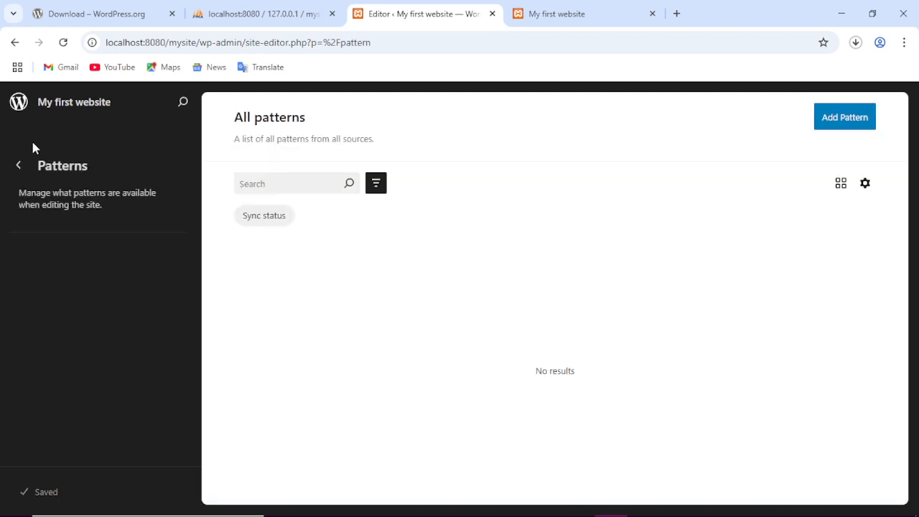
{"action": "left_click", "coordinate": [16, 165]}
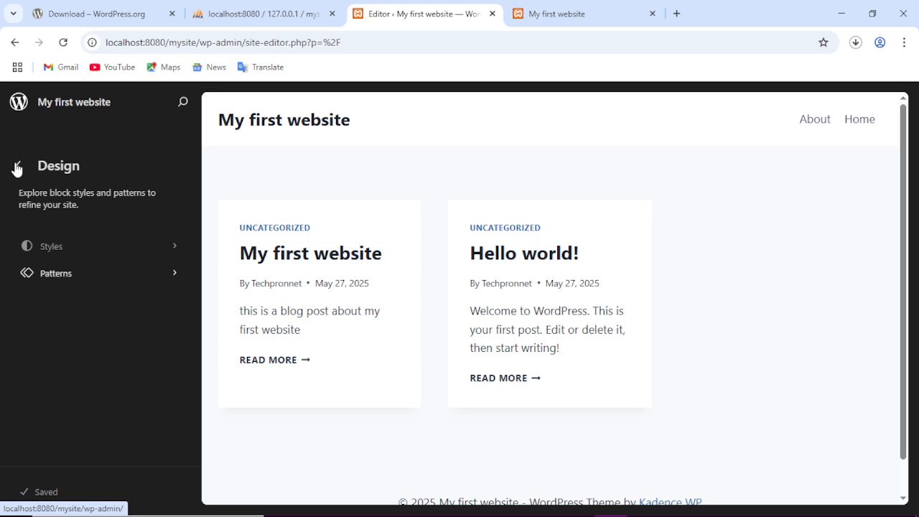
{"action": "left_click", "coordinate": [16, 168]}
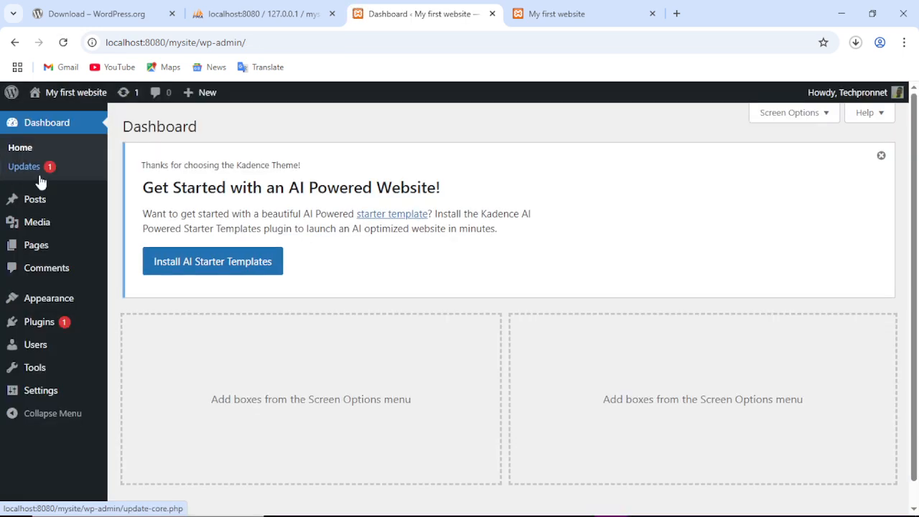
Open Plugins > Installed Plugins from the admin sidebar.
{"action": "mouse_move", "coordinate": [56, 302]}
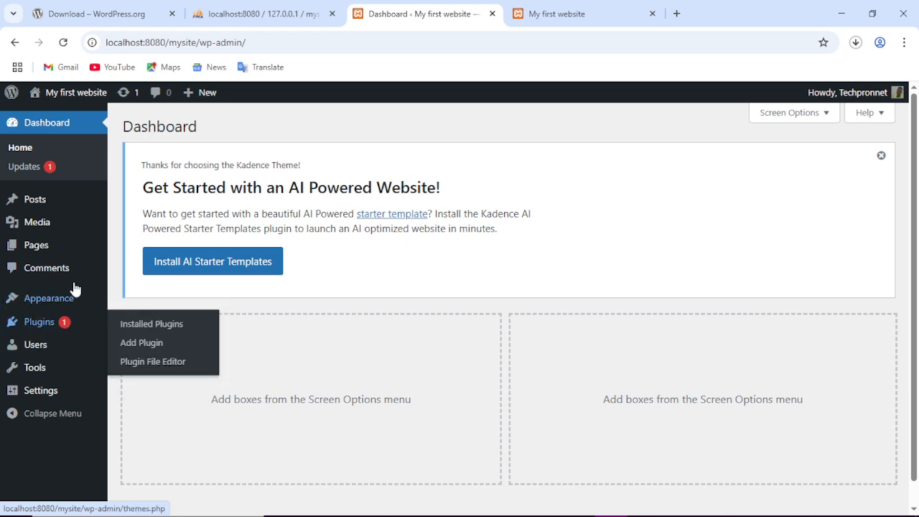
{"action": "left_click", "coordinate": [36, 321]}
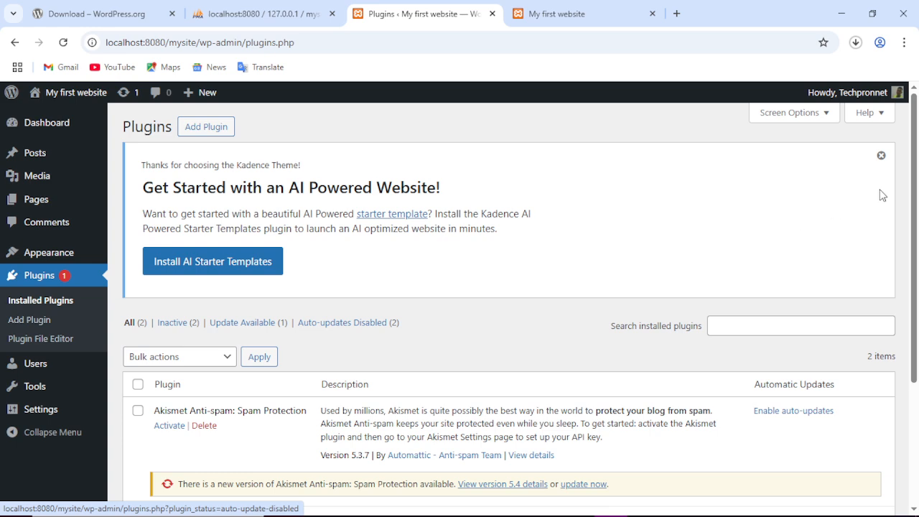
Dismiss the Kadence AI website notice on the Plugins page.
{"action": "left_click", "coordinate": [881, 156]}
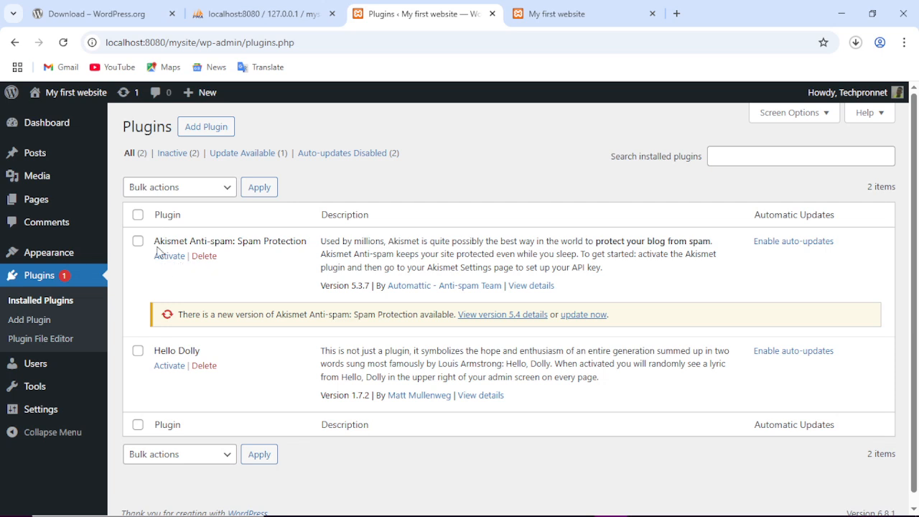
Select all plugins and bulk-delete Akismet Anti-spam and Hello Dolly, confirming the prompt.
{"action": "left_click", "coordinate": [137, 215]}
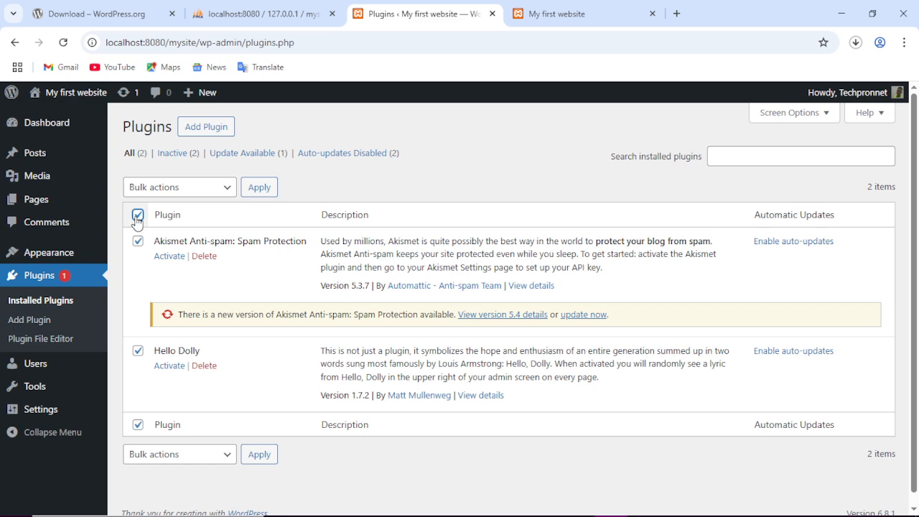
{"action": "left_click", "coordinate": [179, 188]}
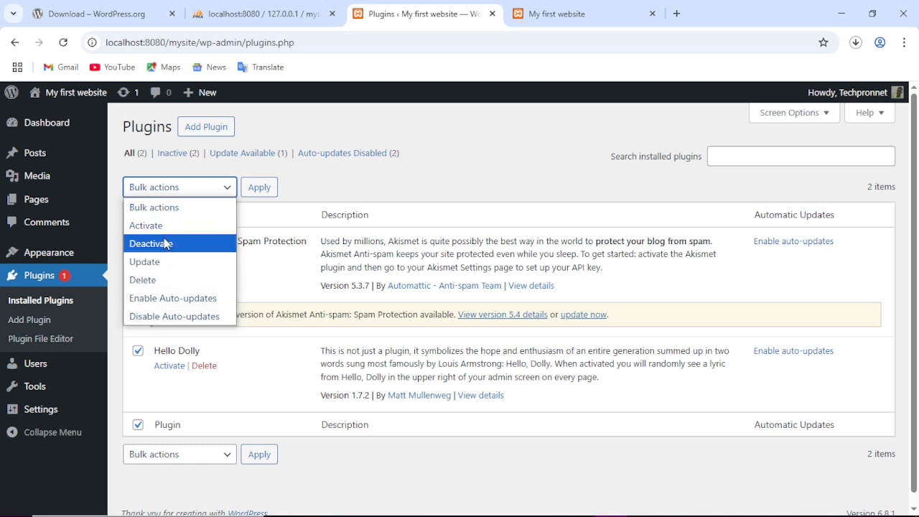
{"action": "left_click", "coordinate": [160, 280]}
{"action": "left_click", "coordinate": [265, 193]}
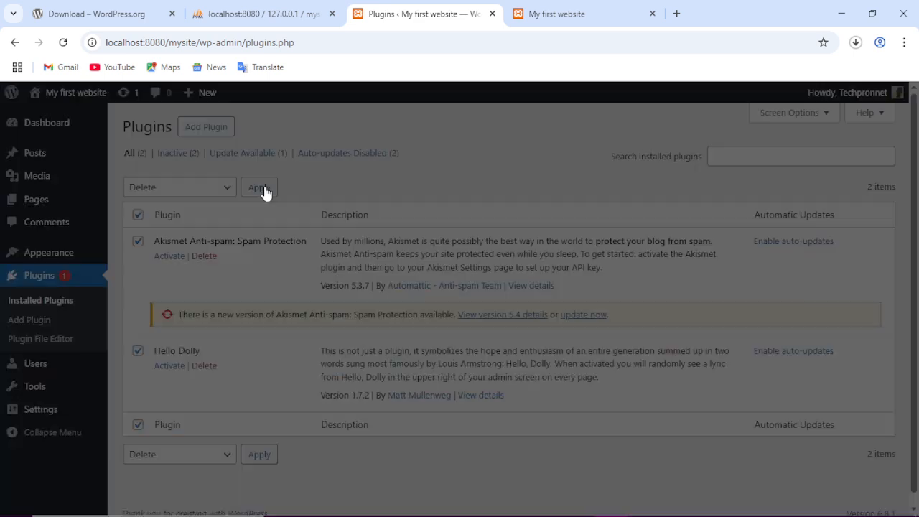
{"action": "left_click", "coordinate": [529, 142]}
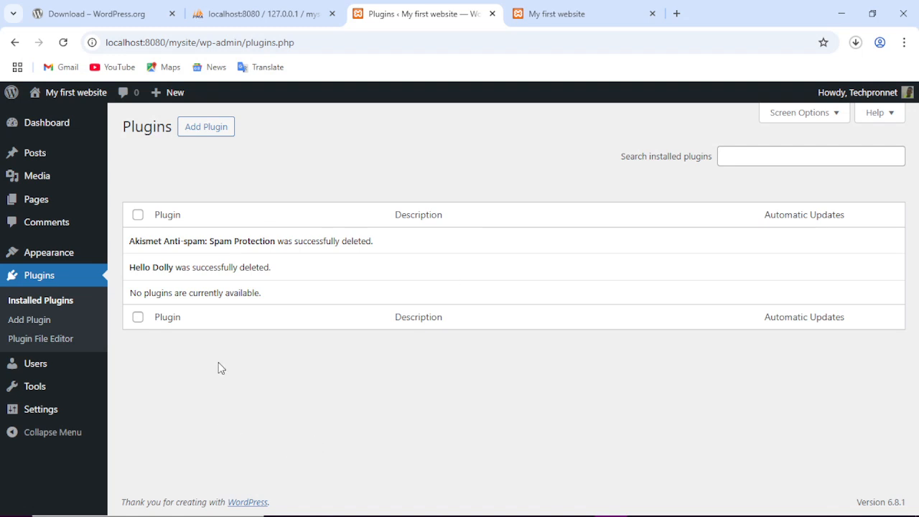
{"action": "left_click", "coordinate": [556, 13]}
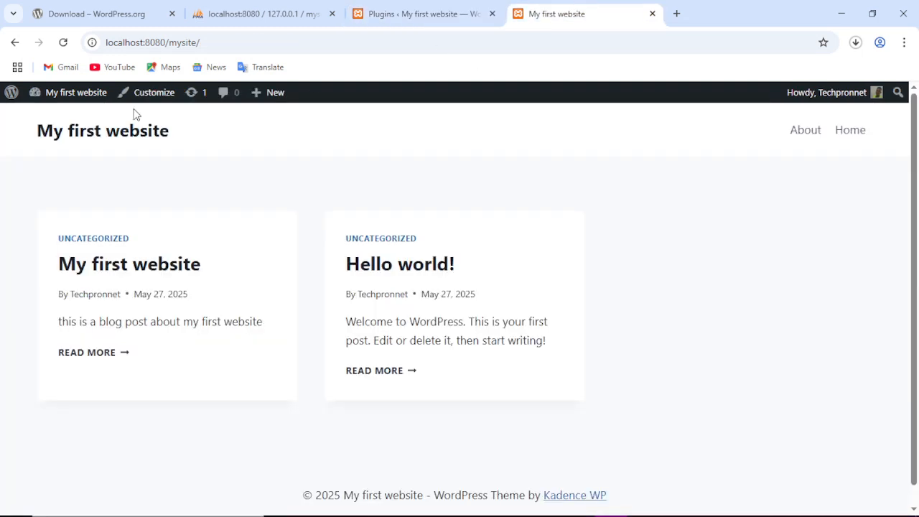
{"action": "left_click", "coordinate": [63, 43]}
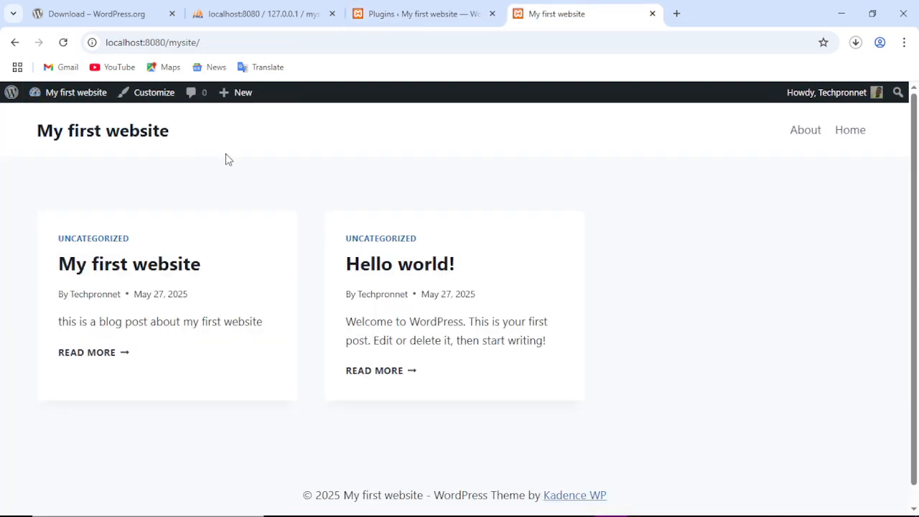
{"action": "left_click", "coordinate": [452, 13]}
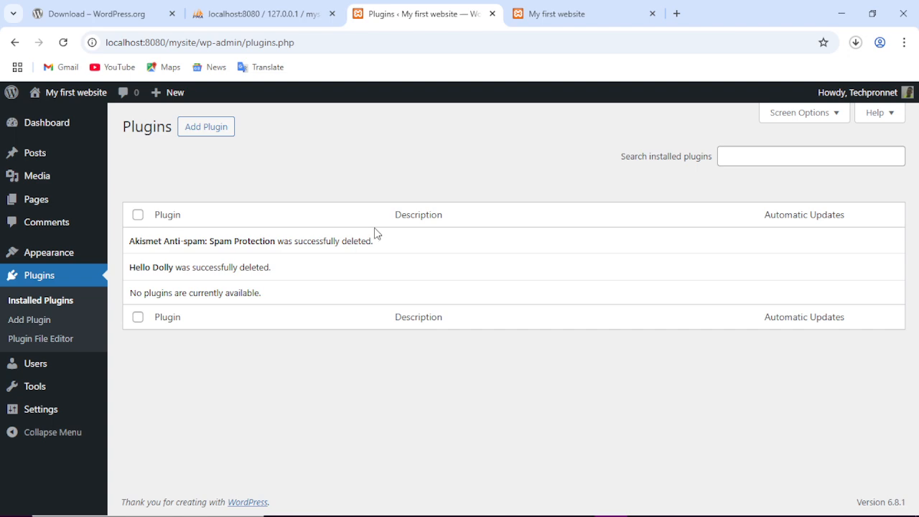
Open Add Plugins and browse the featured plugins such as Akismet, Jetpack, Health Check and Gutenberg.
{"action": "left_click", "coordinate": [201, 133]}
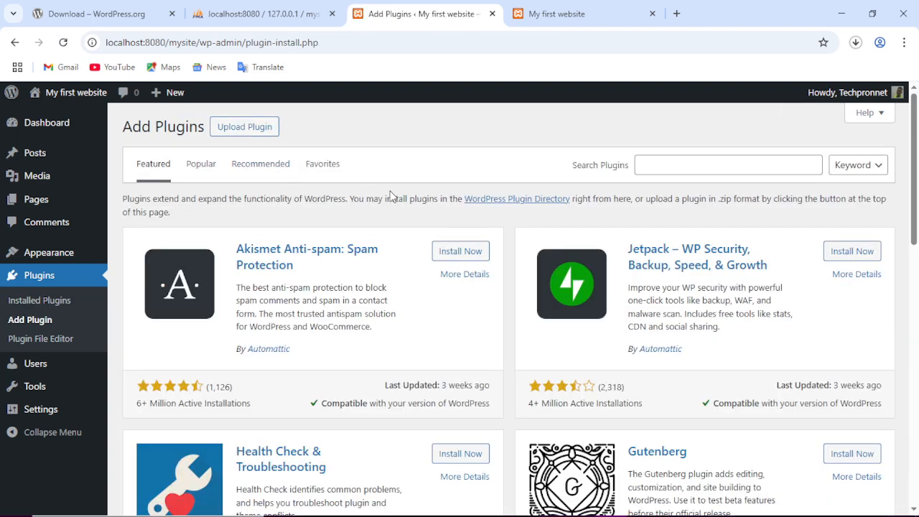
{"action": "scroll", "coordinate": [392, 208], "scroll_direction": "down", "scroll_amount": 3}
{"action": "scroll", "coordinate": [395, 229], "scroll_direction": "down", "scroll_amount": 9}
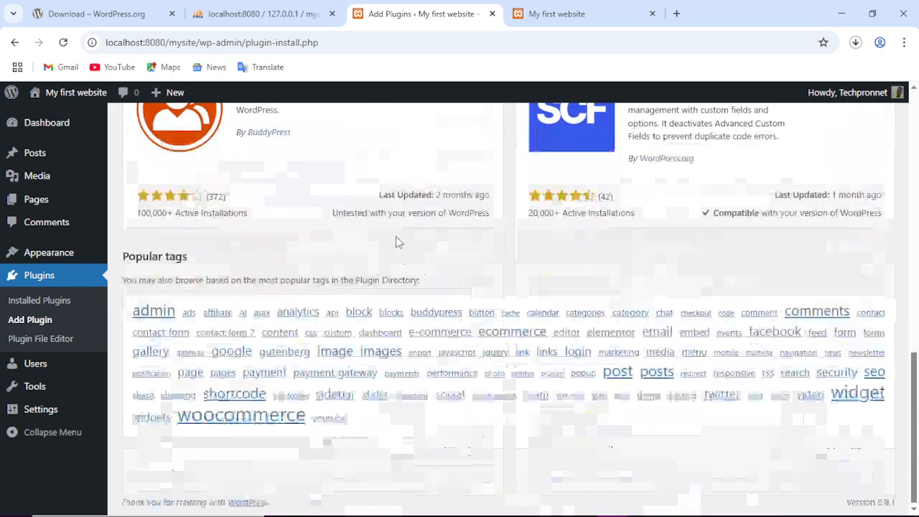
{"action": "scroll", "coordinate": [395, 236], "scroll_direction": "up", "scroll_amount": 6}
{"action": "scroll", "coordinate": [395, 237], "scroll_direction": "up", "scroll_amount": 6}
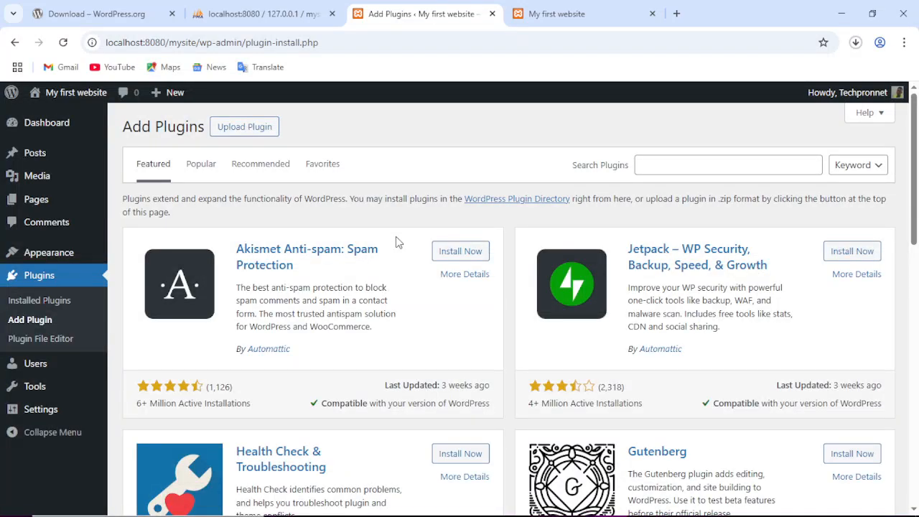
{"action": "scroll", "coordinate": [472, 250], "scroll_direction": "down", "scroll_amount": 4}
{"action": "scroll", "coordinate": [473, 251], "scroll_direction": "up", "scroll_amount": 3}
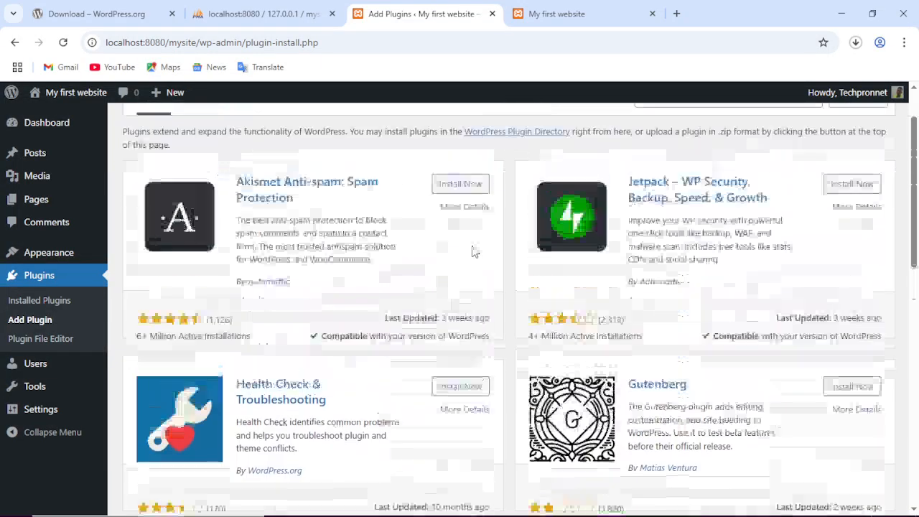
{"action": "scroll", "coordinate": [471, 248], "scroll_direction": "down", "scroll_amount": 4}
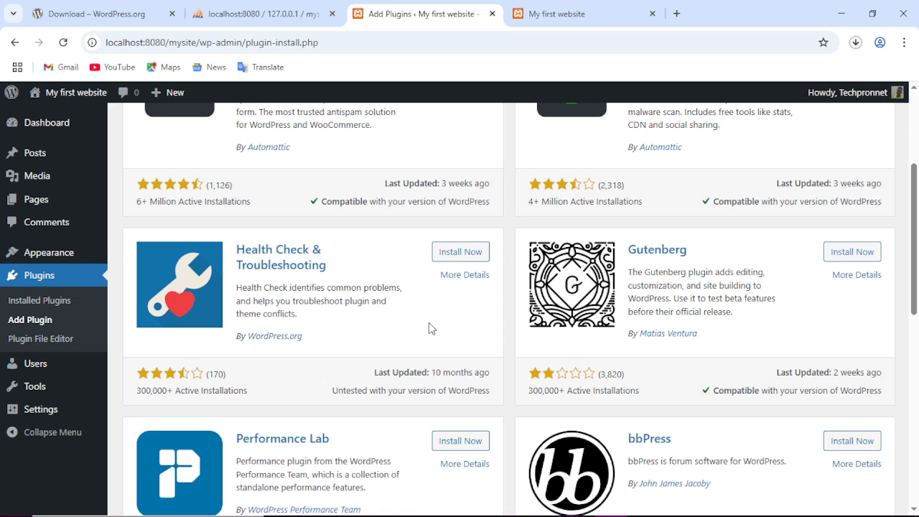
{"action": "scroll", "coordinate": [429, 329], "scroll_direction": "up", "scroll_amount": 3}
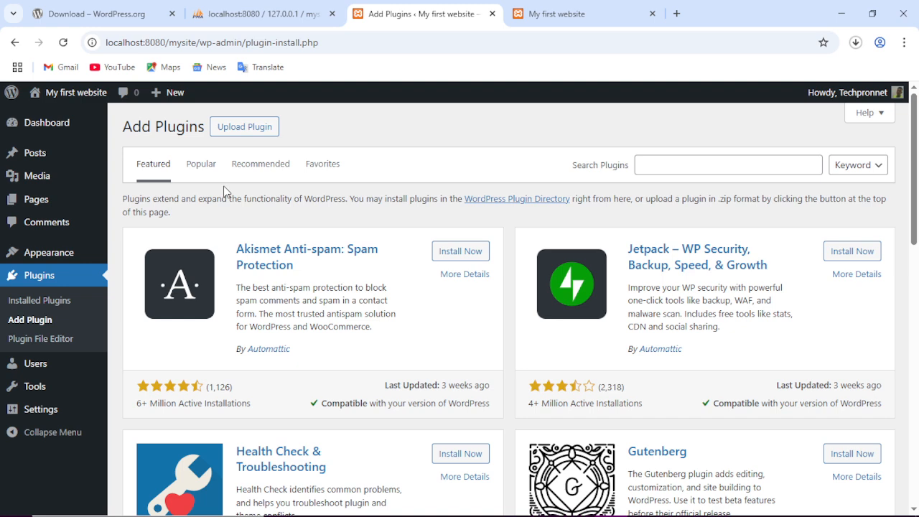
Search the plugin directory for 'elementor', fixing the stray comma, and browse the results.
{"action": "left_click", "coordinate": [698, 163]}
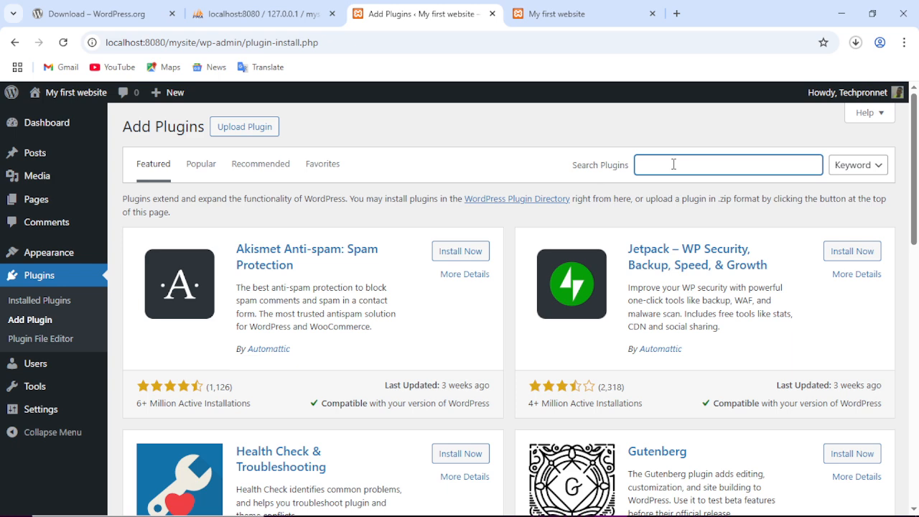
{"action": "type", "text": "element"}
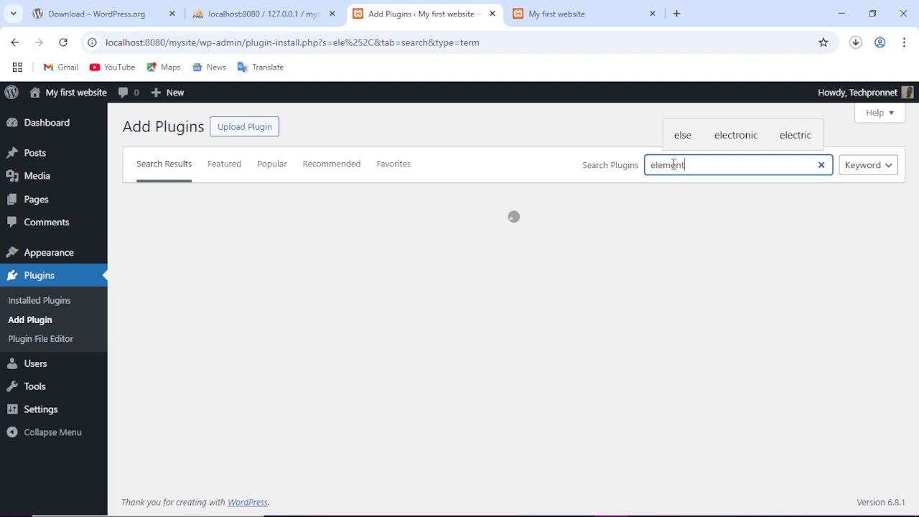
{"action": "type", "text": "or"}
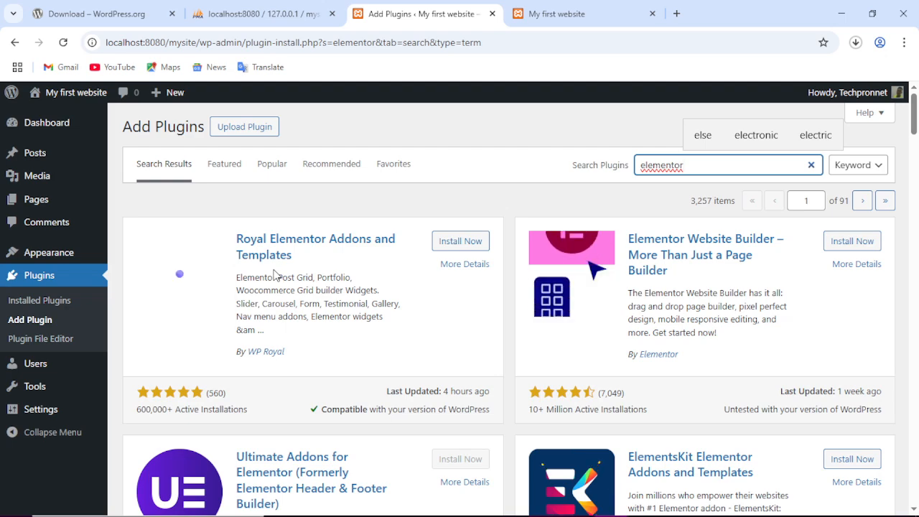
{"action": "scroll", "coordinate": [296, 272], "scroll_direction": "down", "scroll_amount": 1}
{"action": "scroll", "coordinate": [302, 269], "scroll_direction": "down", "scroll_amount": 5}
{"action": "scroll", "coordinate": [305, 267], "scroll_direction": "up", "scroll_amount": 5}
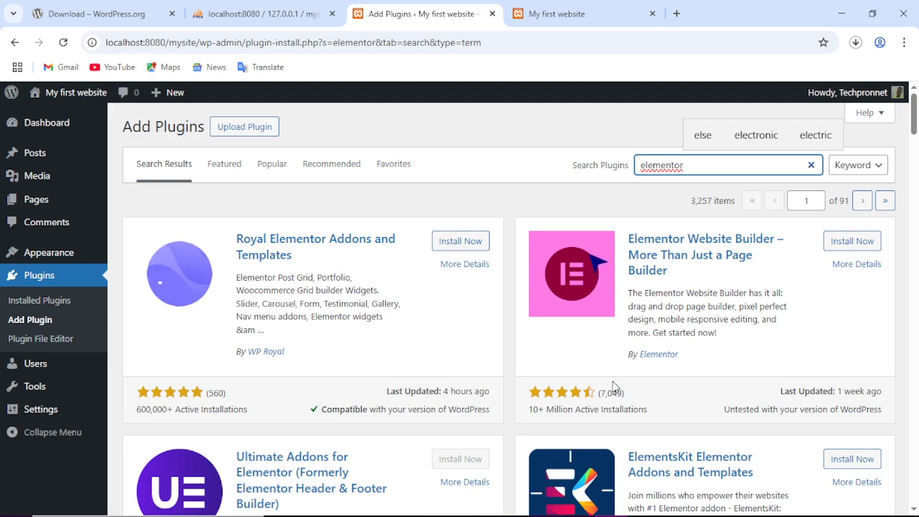
{"action": "scroll", "coordinate": [617, 395], "scroll_direction": "down", "scroll_amount": 3}
{"action": "scroll", "coordinate": [611, 383], "scroll_direction": "up", "scroll_amount": 3}
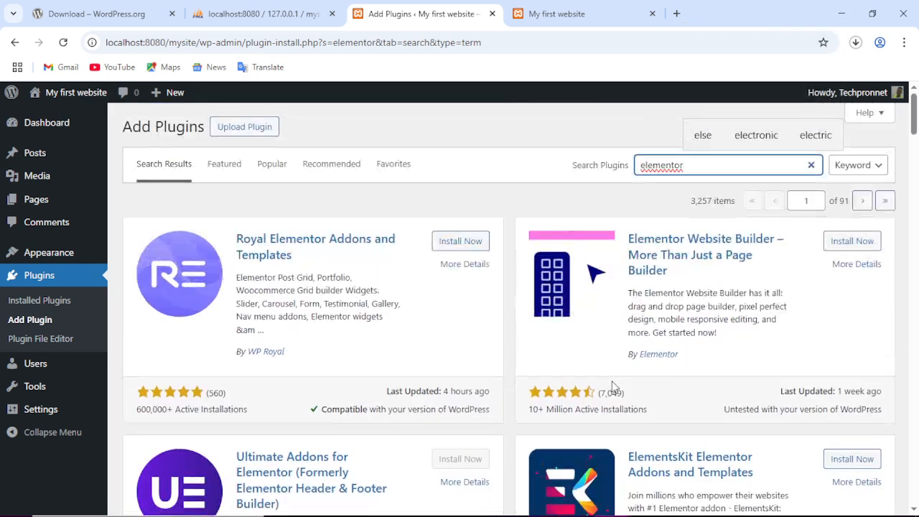
Install Elementor Website Builder from the 'elementor' search results.
{"action": "left_click", "coordinate": [851, 244]}
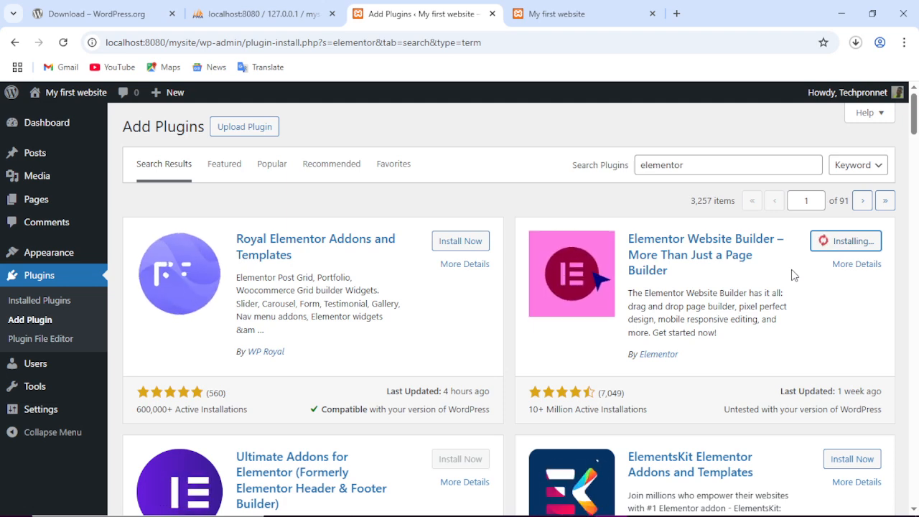
{"action": "scroll", "coordinate": [767, 279], "scroll_direction": "down", "scroll_amount": 9}
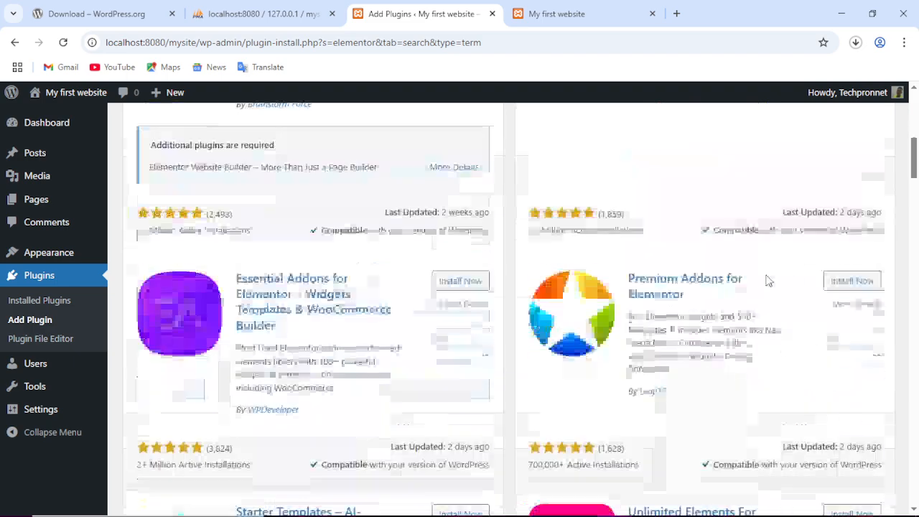
{"action": "scroll", "coordinate": [766, 280], "scroll_direction": "down", "scroll_amount": 4}
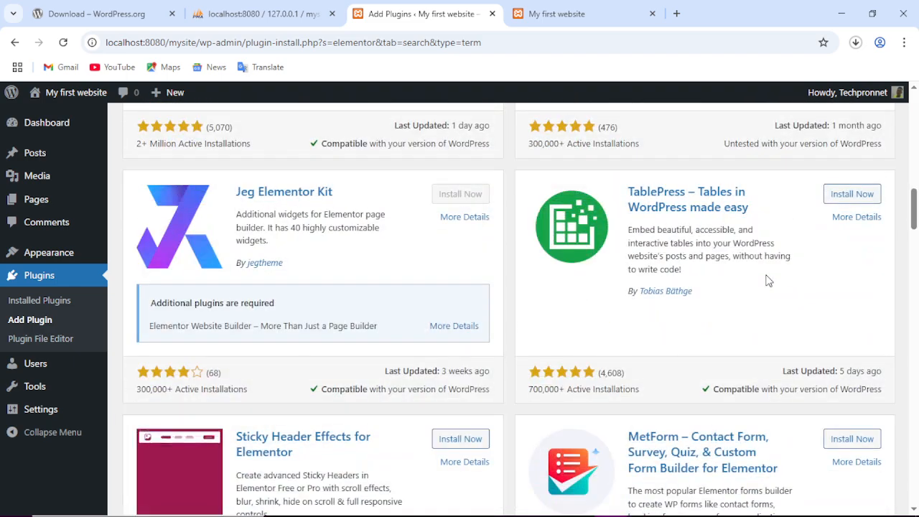
{"action": "scroll", "coordinate": [767, 280], "scroll_direction": "down", "scroll_amount": 4}
{"action": "scroll", "coordinate": [766, 280], "scroll_direction": "up", "scroll_amount": 8}
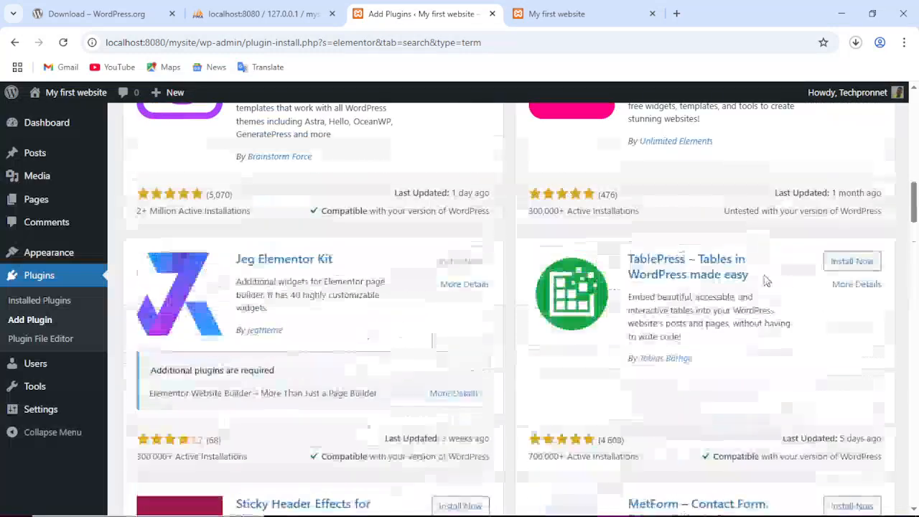
{"action": "scroll", "coordinate": [767, 280], "scroll_direction": "up", "scroll_amount": 10}
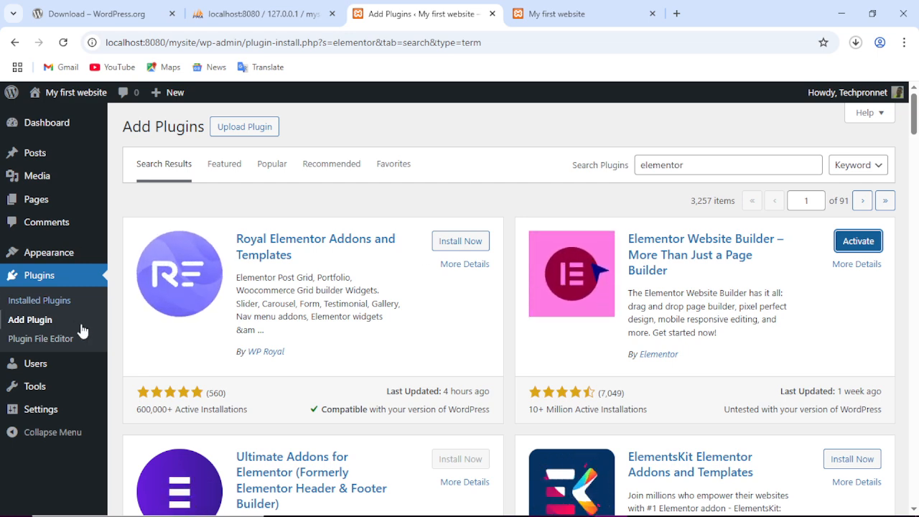
Activate Elementor from the Installed Plugins list, launching its Getting Started wizard.
{"action": "left_click", "coordinate": [43, 303]}
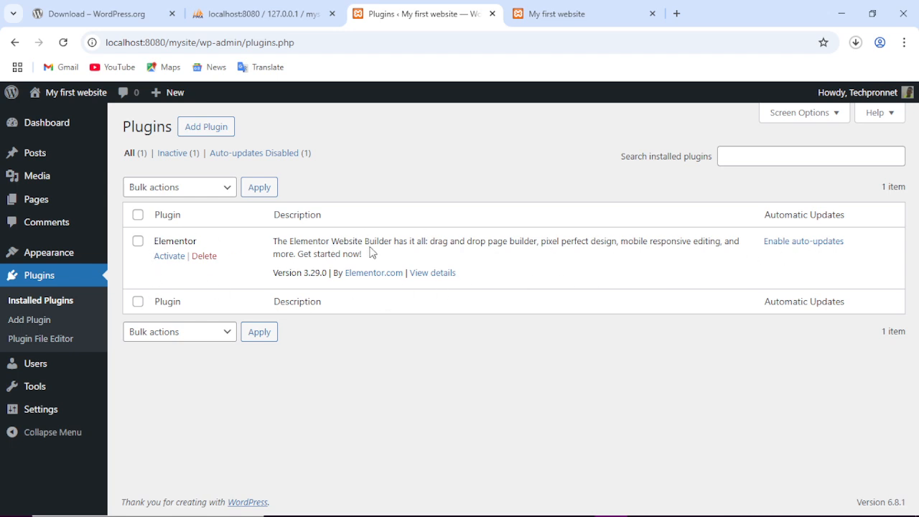
{"action": "left_click", "coordinate": [170, 256]}
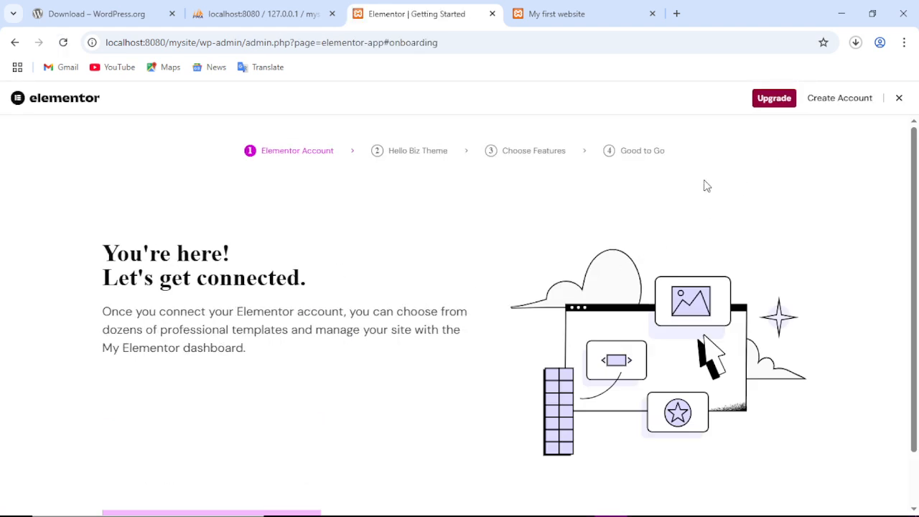
Skip the Elementor Account, Hello Biz theme, Pro features and final getting-started onboarding steps.
{"action": "scroll", "coordinate": [430, 280], "scroll_direction": "down", "scroll_amount": 2}
{"action": "left_click", "coordinate": [784, 466]}
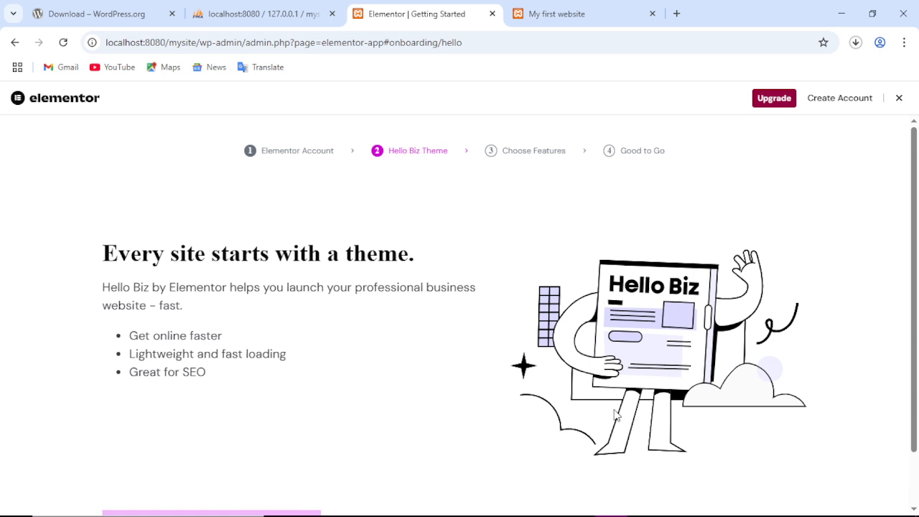
{"action": "scroll", "coordinate": [616, 415], "scroll_direction": "down", "scroll_amount": 2}
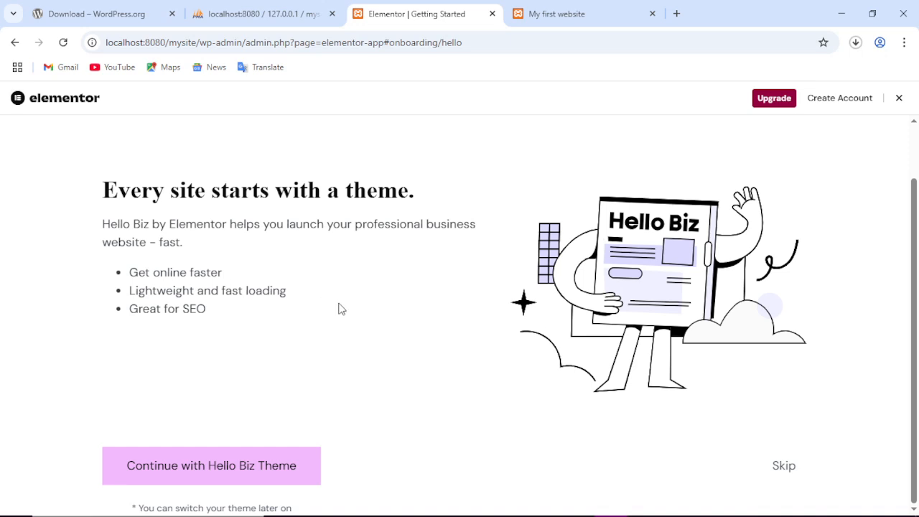
{"action": "left_click", "coordinate": [781, 468]}
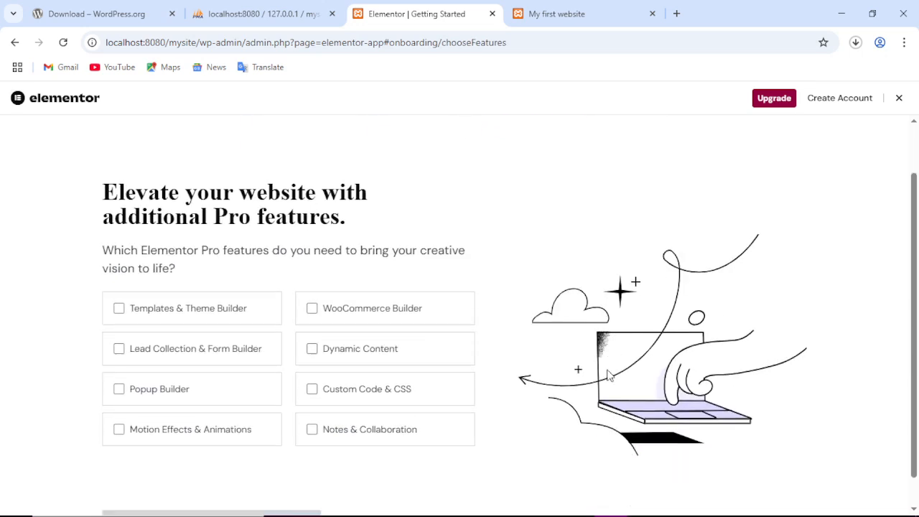
{"action": "scroll", "coordinate": [608, 375], "scroll_direction": "down", "scroll_amount": 1}
{"action": "left_click", "coordinate": [786, 498]}
{"action": "scroll", "coordinate": [751, 373], "scroll_direction": "down", "scroll_amount": 3}
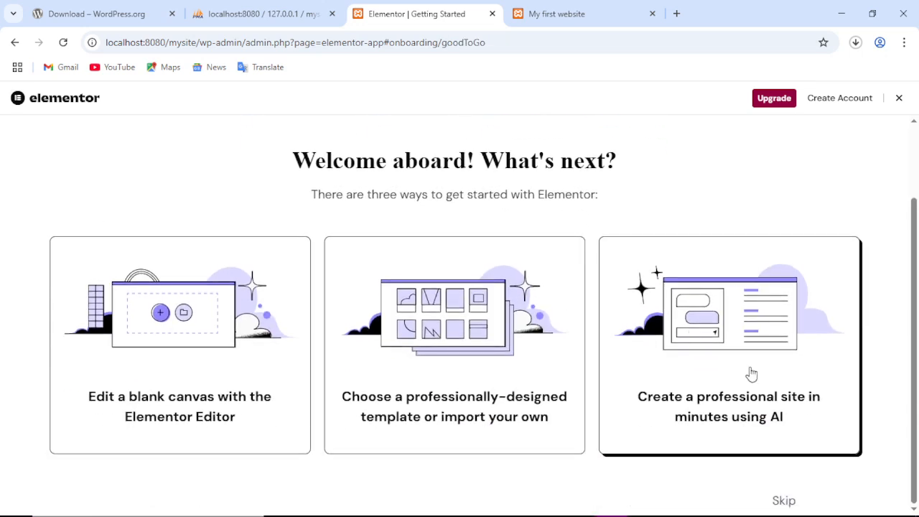
{"action": "left_click", "coordinate": [782, 499]}
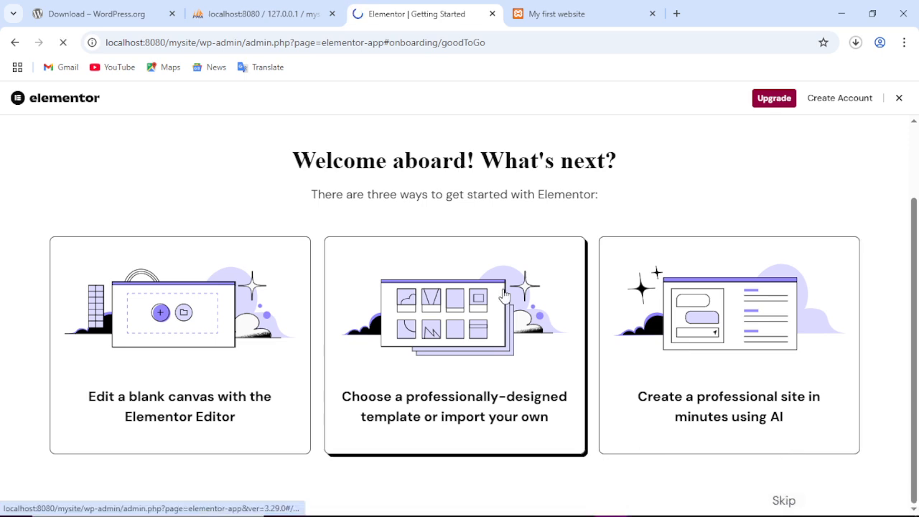
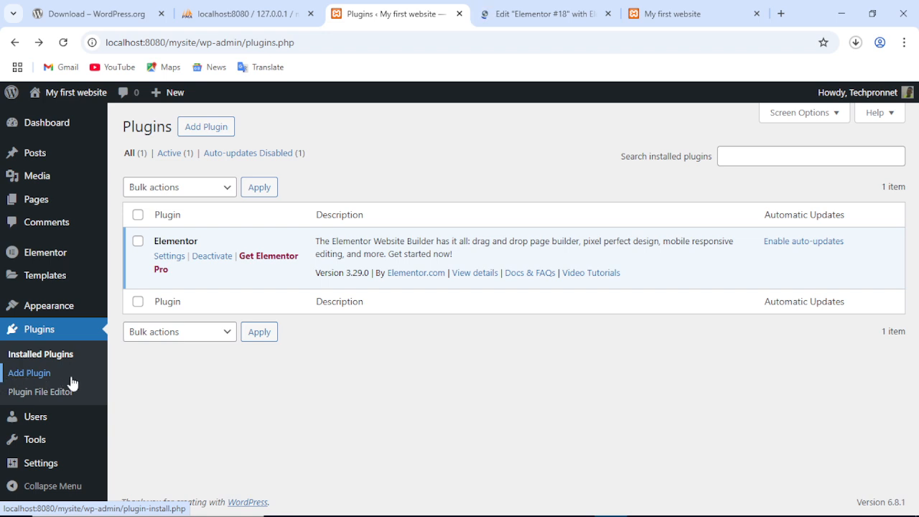
Open the Plugin File Editor from the Plugins menu and accept the Heads up! warning.
{"action": "left_click", "coordinate": [45, 373]}
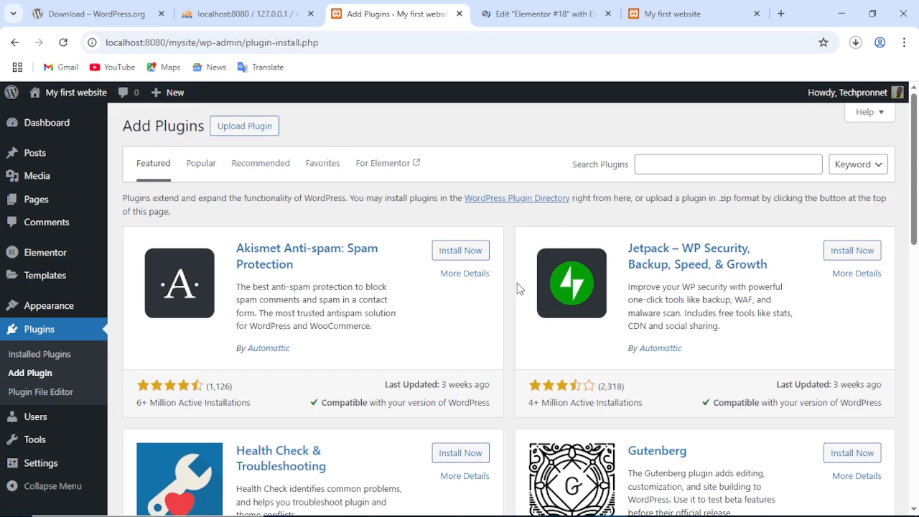
{"action": "scroll", "coordinate": [519, 288], "scroll_direction": "down", "scroll_amount": 5}
{"action": "scroll", "coordinate": [519, 288], "scroll_direction": "up", "scroll_amount": 5}
{"action": "scroll", "coordinate": [519, 288], "scroll_direction": "down", "scroll_amount": 3}
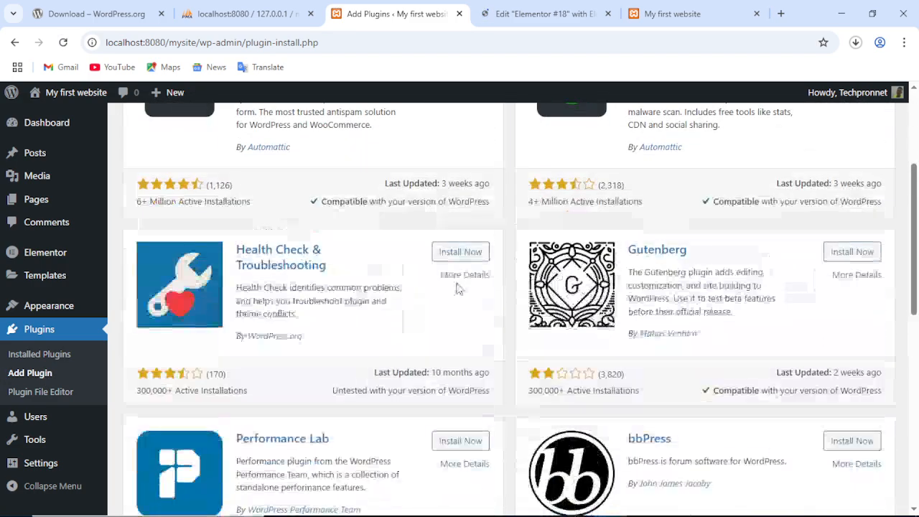
{"action": "left_click", "coordinate": [60, 395]}
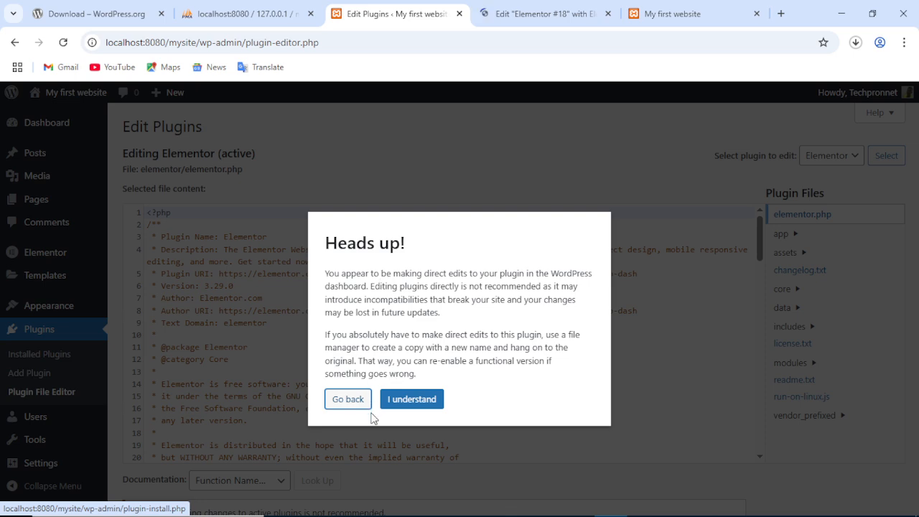
{"action": "left_click", "coordinate": [409, 401]}
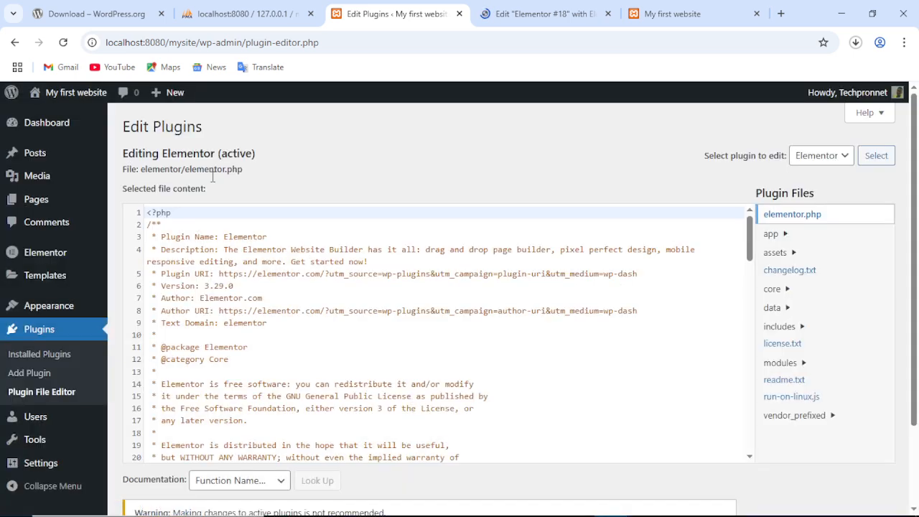
Read through Elementor's elementor.php code, which defines ELEMENTOR_VERSION as 3.29.0.
{"action": "scroll", "coordinate": [126, 198], "scroll_direction": "down", "scroll_amount": 2}
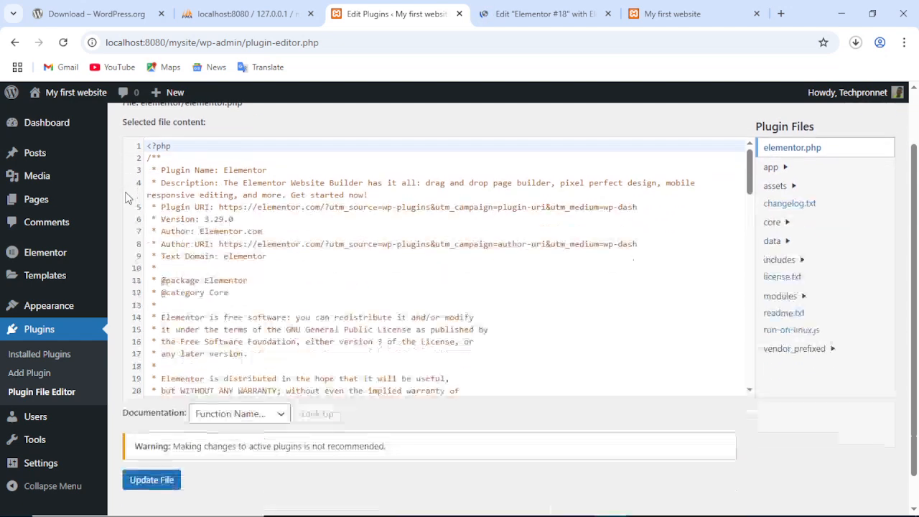
{"action": "scroll", "coordinate": [127, 200], "scroll_direction": "up", "scroll_amount": 2}
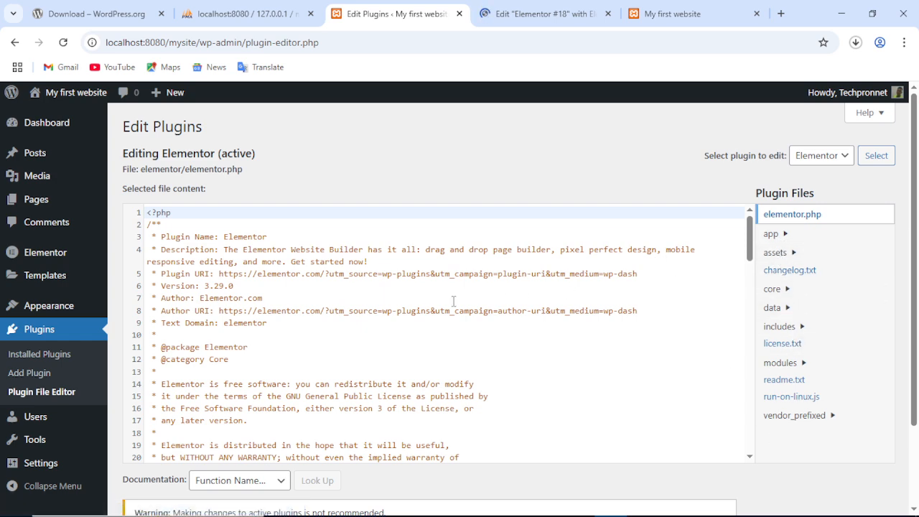
{"action": "scroll", "coordinate": [453, 300], "scroll_direction": "down", "scroll_amount": 15}
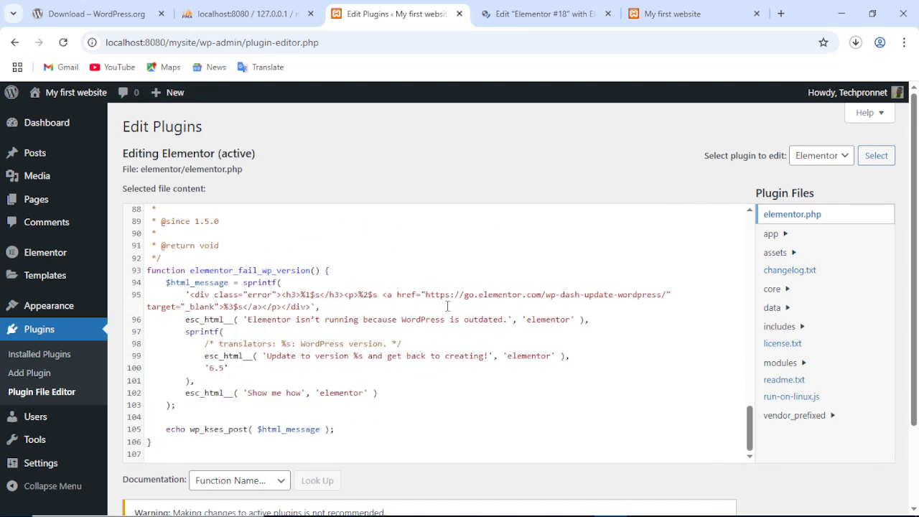
{"action": "scroll", "coordinate": [447, 306], "scroll_direction": "up", "scroll_amount": 15}
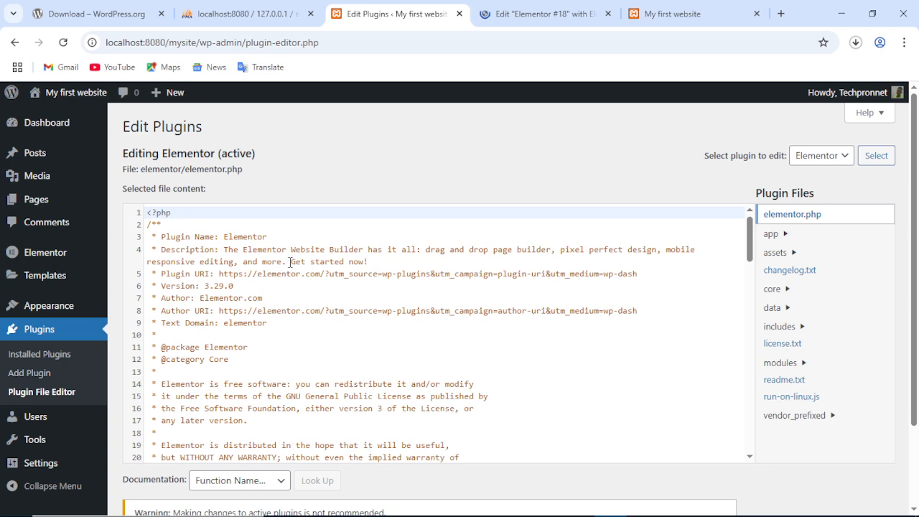
{"action": "scroll", "coordinate": [320, 266], "scroll_direction": "down", "scroll_amount": 4}
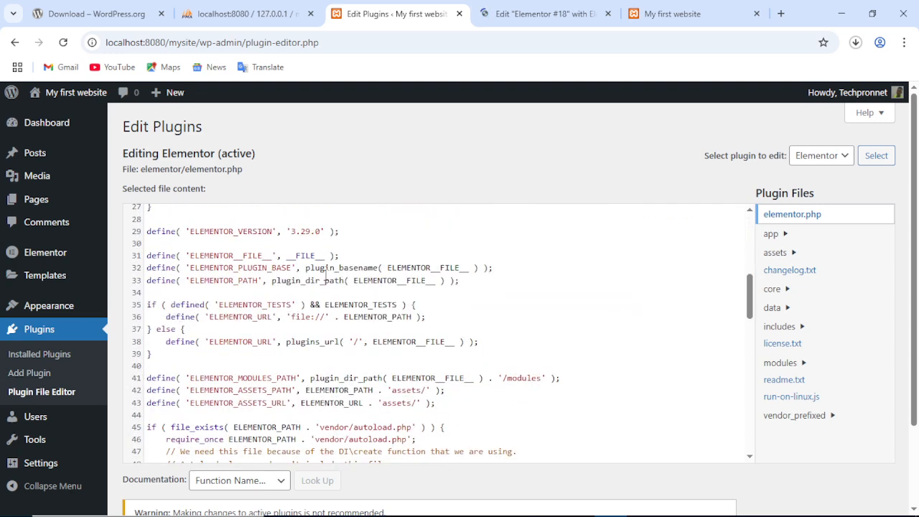
{"action": "scroll", "coordinate": [327, 277], "scroll_direction": "down", "scroll_amount": 10}
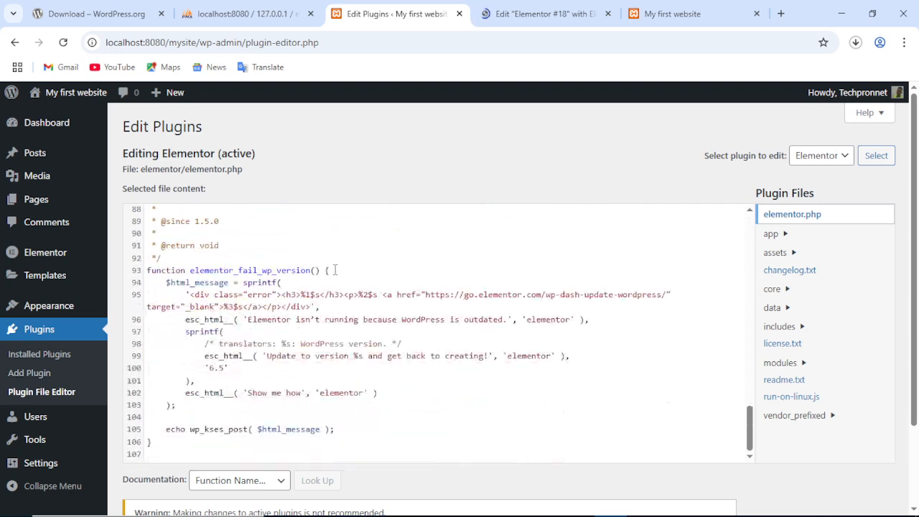
{"action": "scroll", "coordinate": [335, 267], "scroll_direction": "down", "scroll_amount": 3}
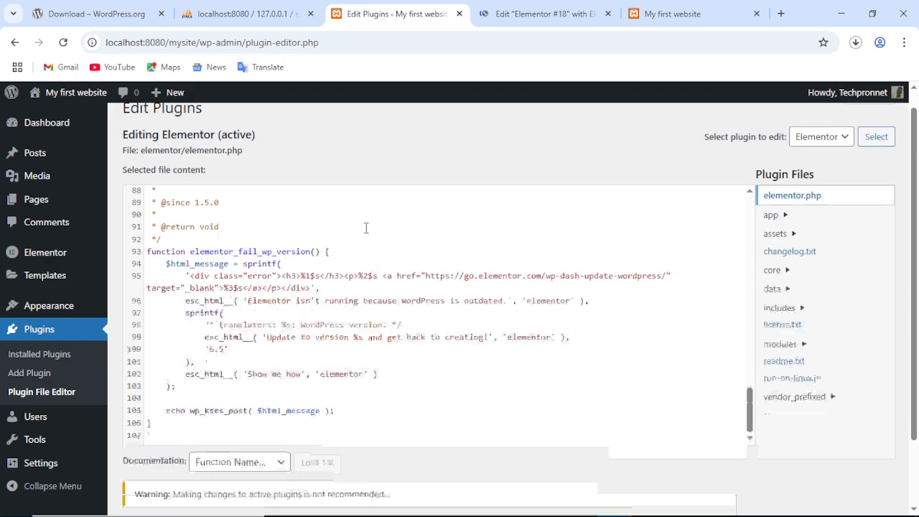
{"action": "scroll", "coordinate": [393, 232], "scroll_direction": "up", "scroll_amount": 12}
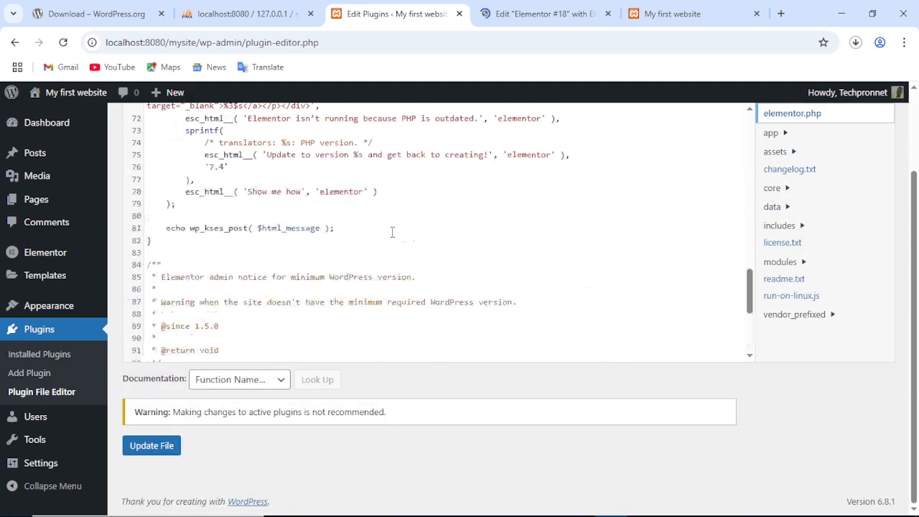
{"action": "left_click", "coordinate": [558, 10]}
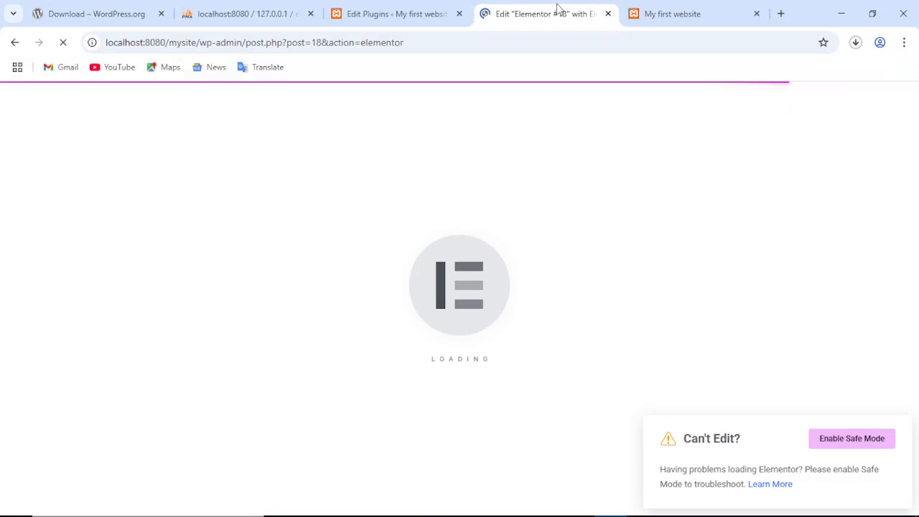
{"action": "left_click", "coordinate": [376, 14]}
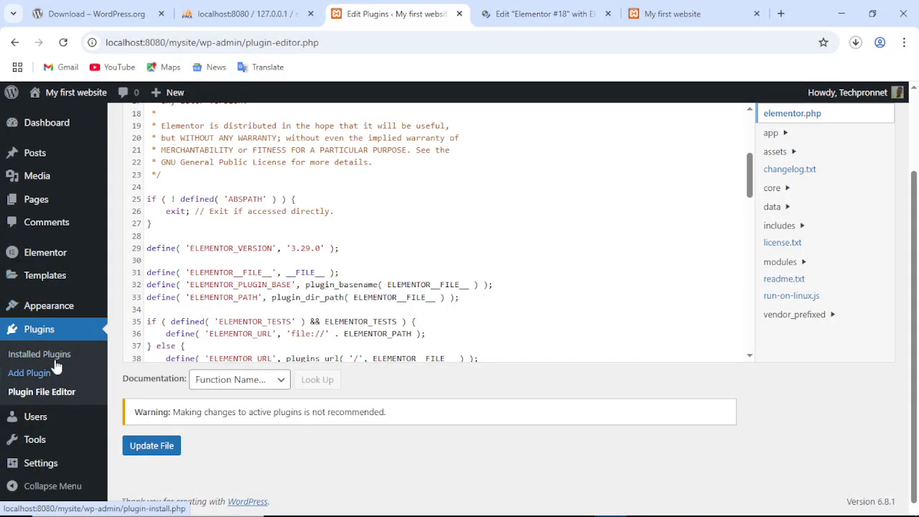
{"action": "mouse_move", "coordinate": [43, 425]}
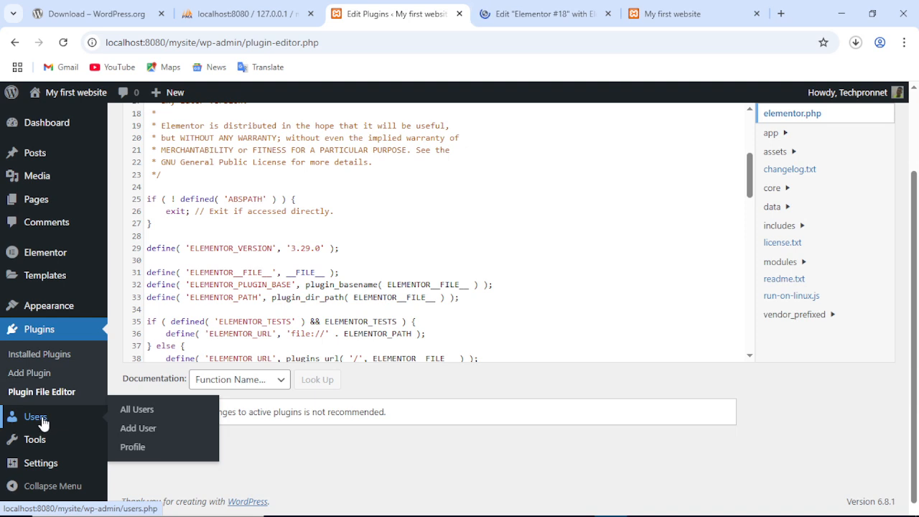
Check the single Administrator account in All Users, then bring up the Add User form.
{"action": "left_click", "coordinate": [42, 424]}
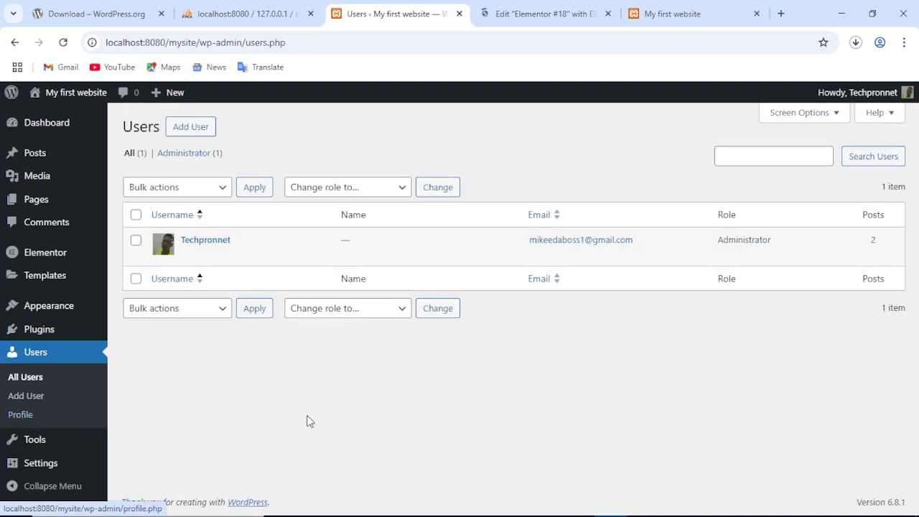
{"action": "mouse_move", "coordinate": [216, 242]}
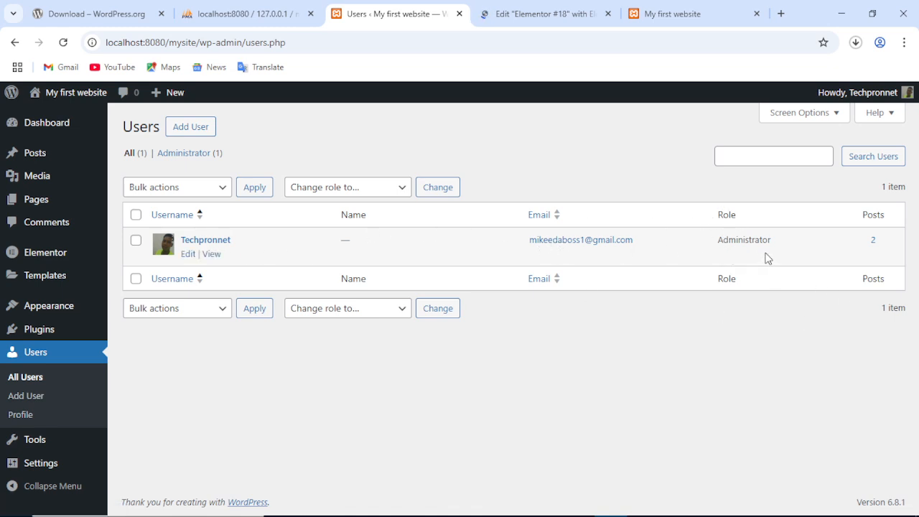
{"action": "left_click_drag", "start_coordinate": [781, 248], "coordinate": [714, 246]}
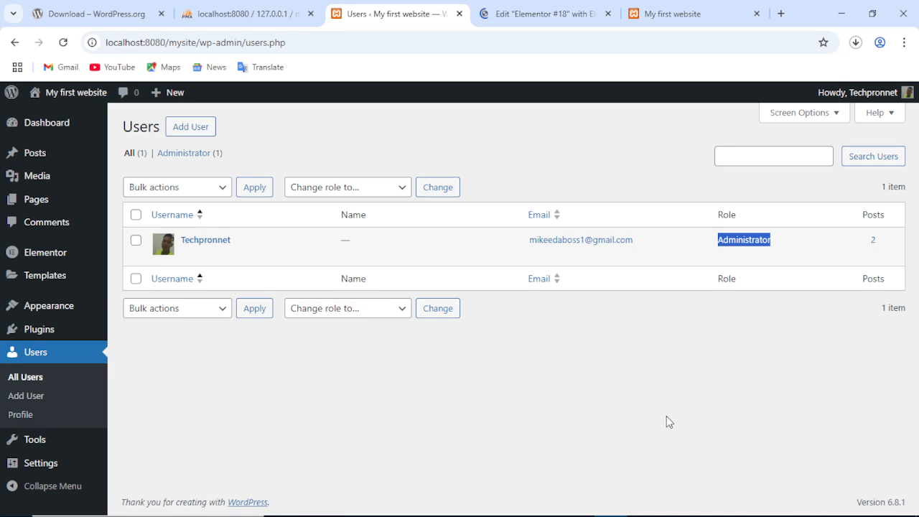
{"action": "left_click", "coordinate": [751, 406]}
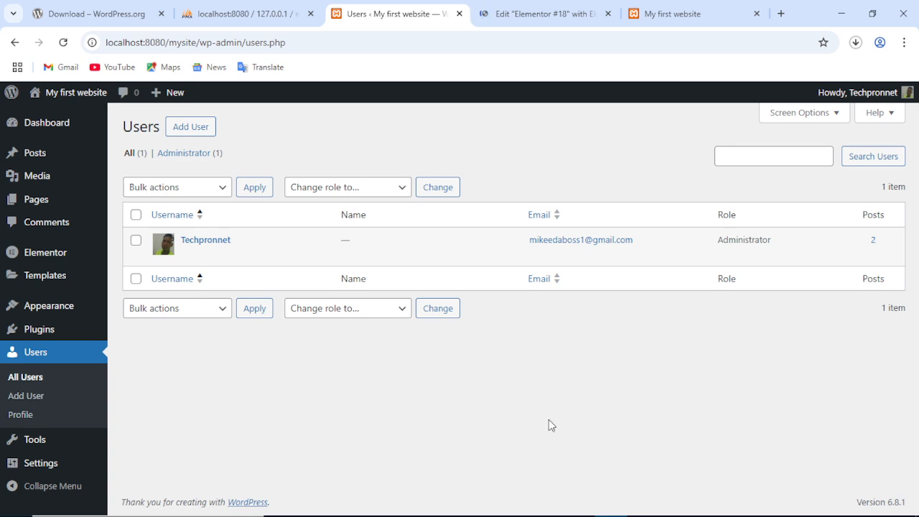
{"action": "left_click", "coordinate": [204, 131]}
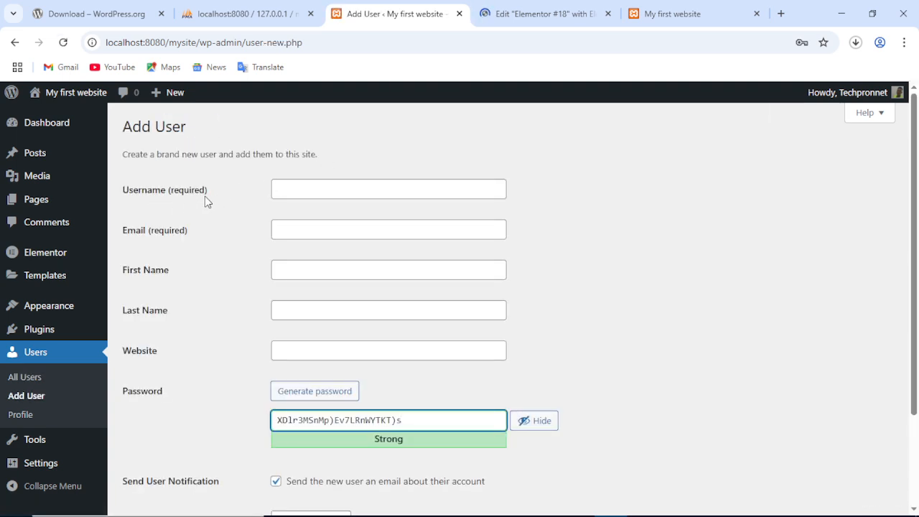
Look over the Add User form, leaving the username and email fields empty.
{"action": "left_click", "coordinate": [293, 191]}
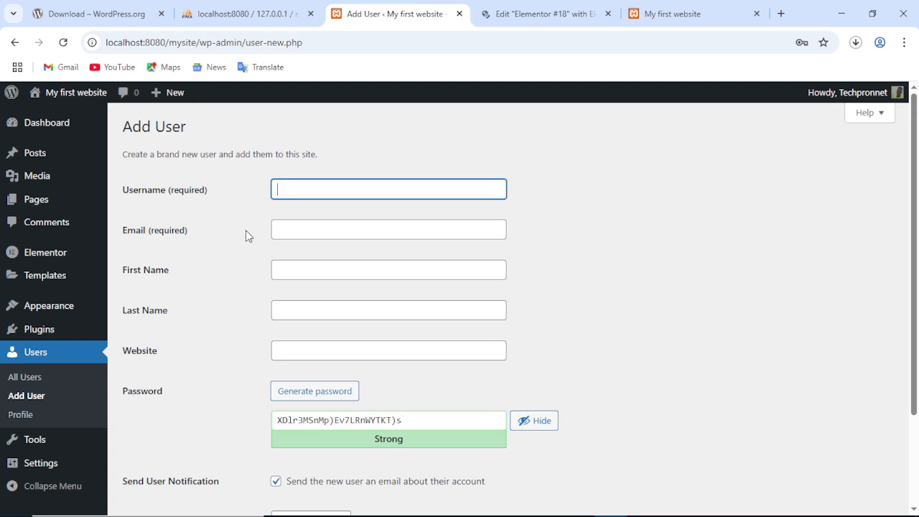
{"action": "left_click", "coordinate": [285, 230]}
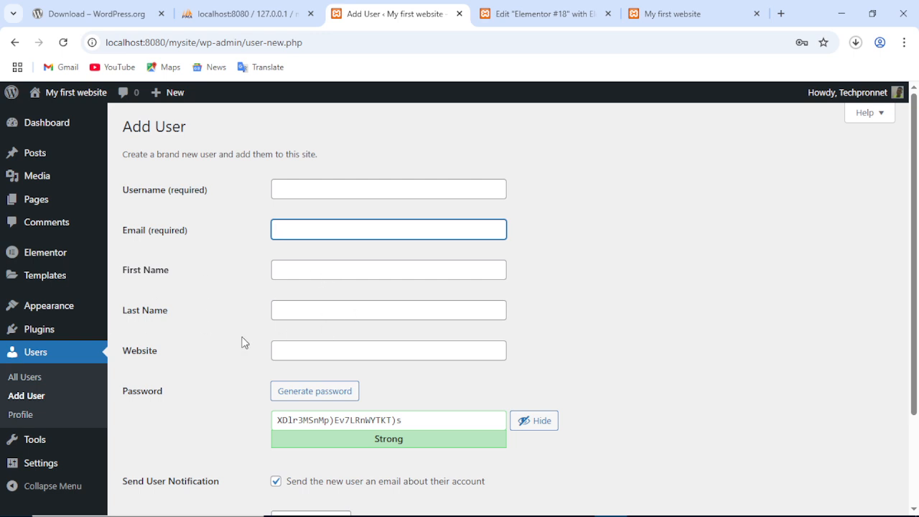
{"action": "scroll", "coordinate": [259, 333], "scroll_direction": "down", "scroll_amount": 3}
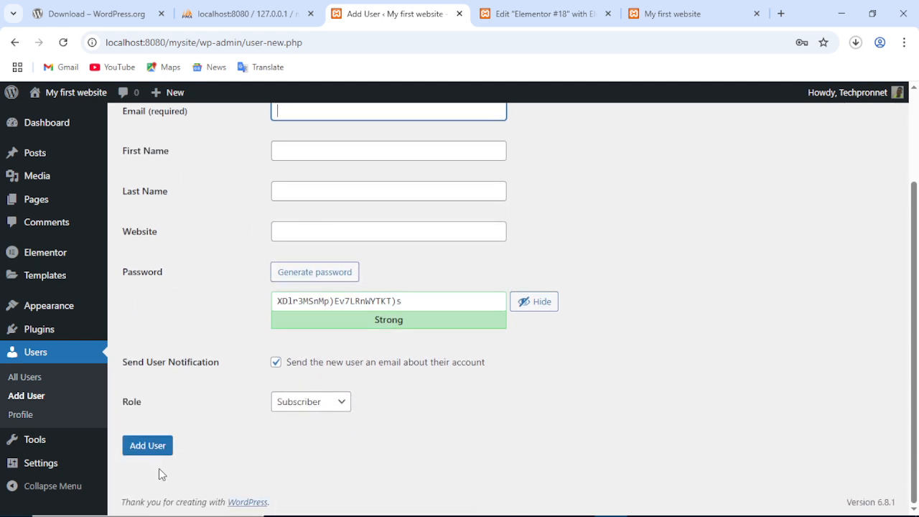
{"action": "scroll", "coordinate": [159, 468], "scroll_direction": "up", "scroll_amount": 3}
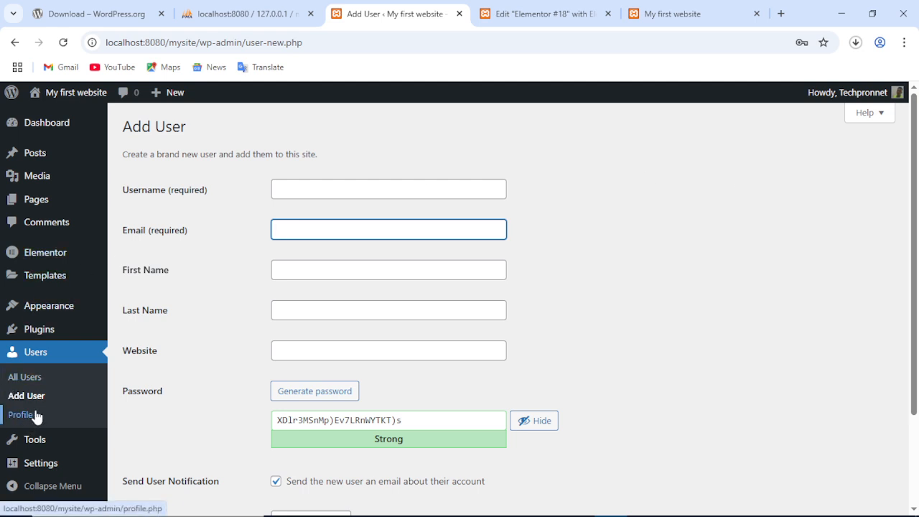
{"action": "scroll", "coordinate": [775, 413], "scroll_direction": "down", "scroll_amount": 3}
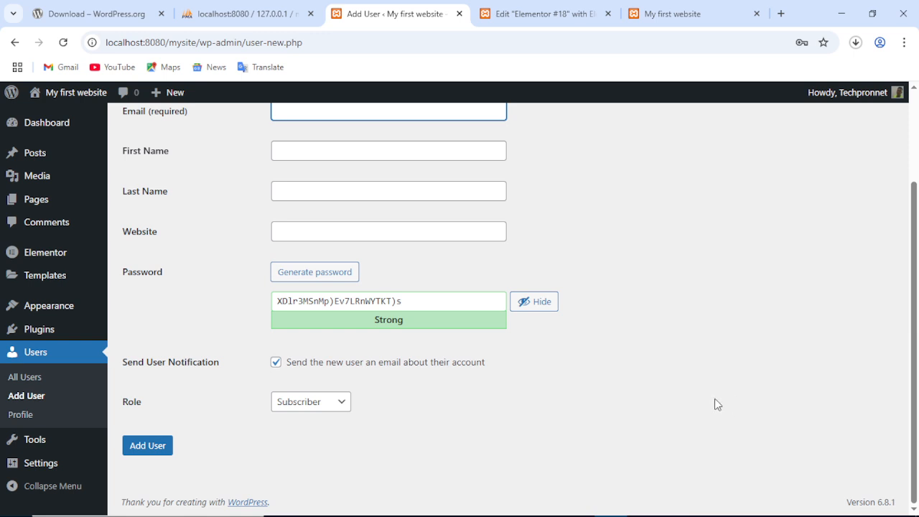
{"action": "scroll", "coordinate": [715, 402], "scroll_direction": "up", "scroll_amount": 3}
{"action": "scroll", "coordinate": [715, 401], "scroll_direction": "down", "scroll_amount": 3}
Set the new user's role to Author, then head to Profile, triggering the unsaved-changes warning.
{"action": "left_click", "coordinate": [305, 406]}
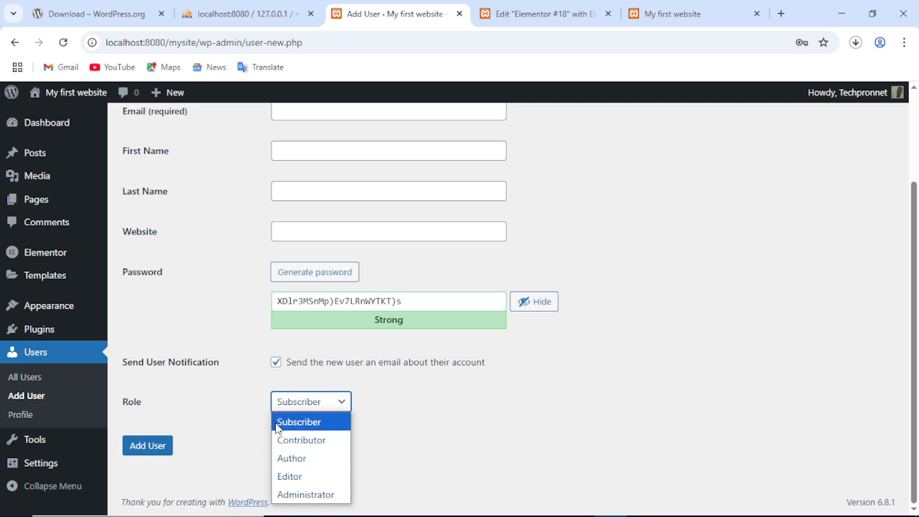
{"action": "left_click", "coordinate": [535, 454]}
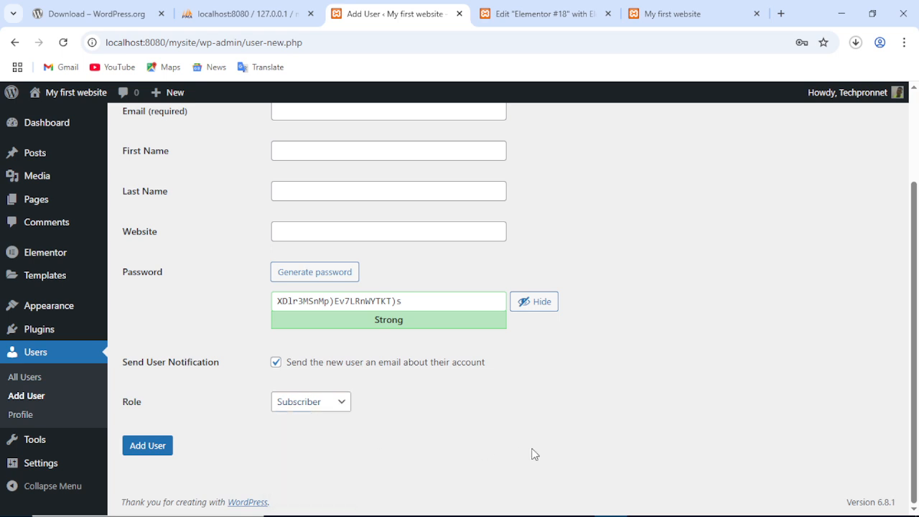
{"action": "left_click", "coordinate": [320, 407]}
{"action": "left_click", "coordinate": [308, 458]}
{"action": "scroll", "coordinate": [706, 336], "scroll_direction": "up", "scroll_amount": 2}
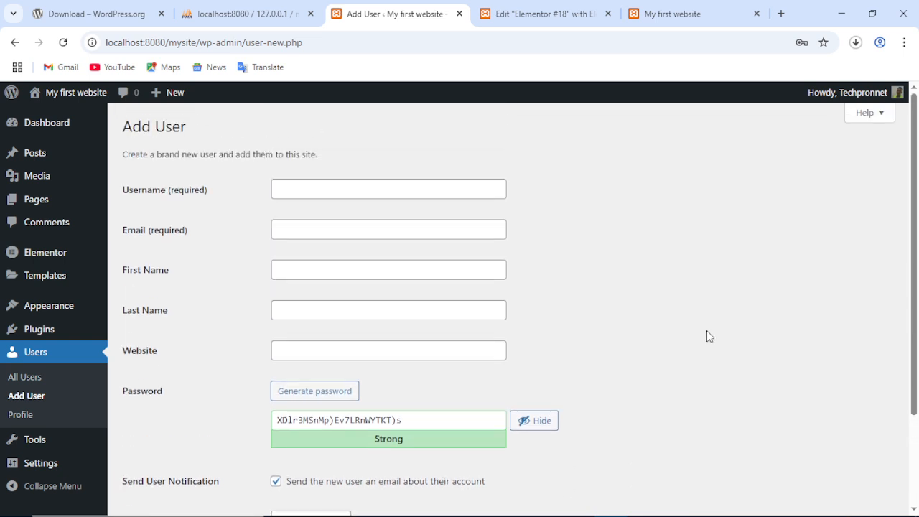
{"action": "scroll", "coordinate": [707, 337], "scroll_direction": "down", "scroll_amount": 2}
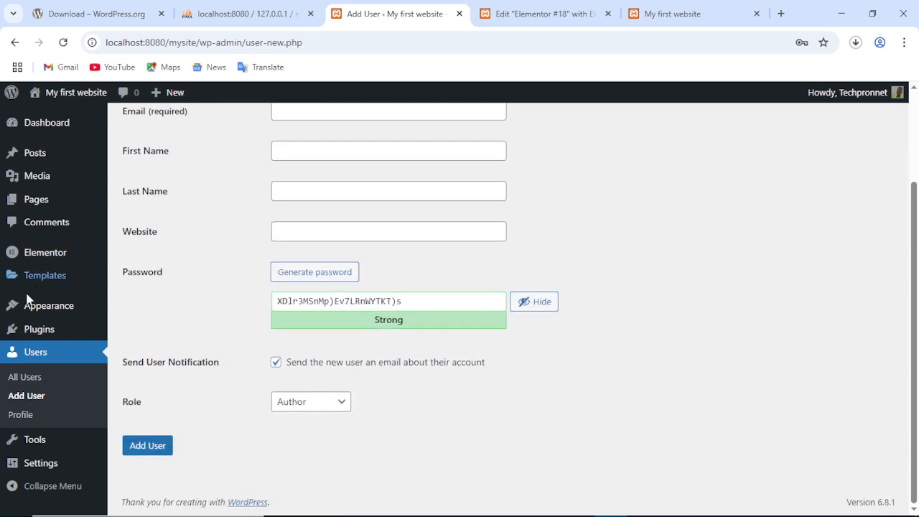
{"action": "left_click", "coordinate": [18, 422]}
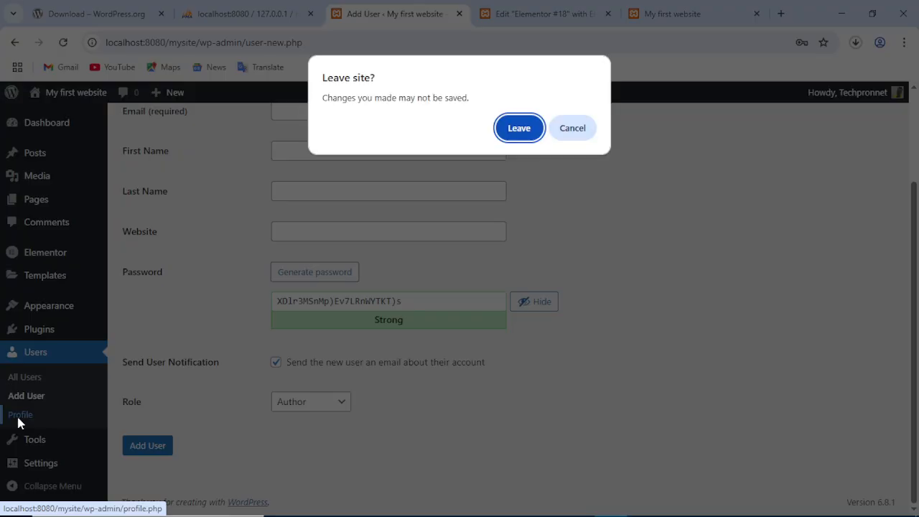
Leave the unsaved new-user form and look over the Profile page.
{"action": "left_click", "coordinate": [519, 129]}
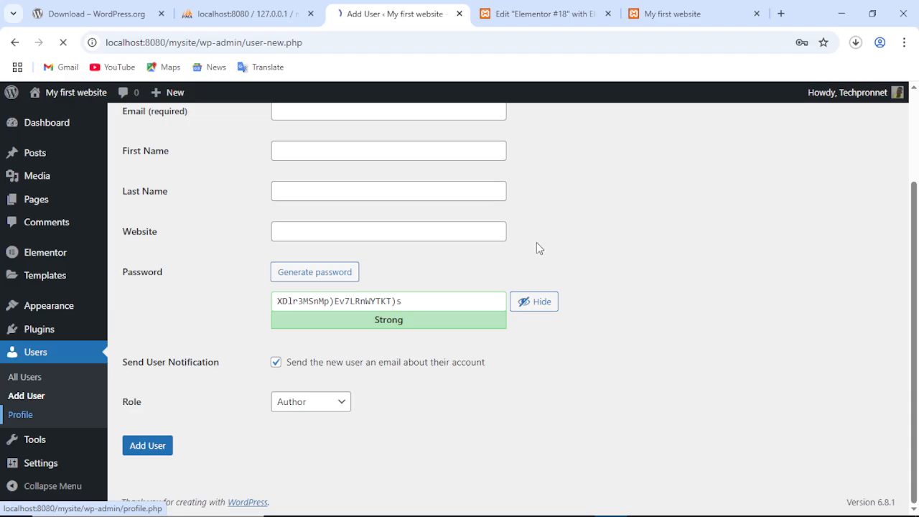
{"action": "scroll", "coordinate": [261, 335], "scroll_direction": "down", "scroll_amount": 10}
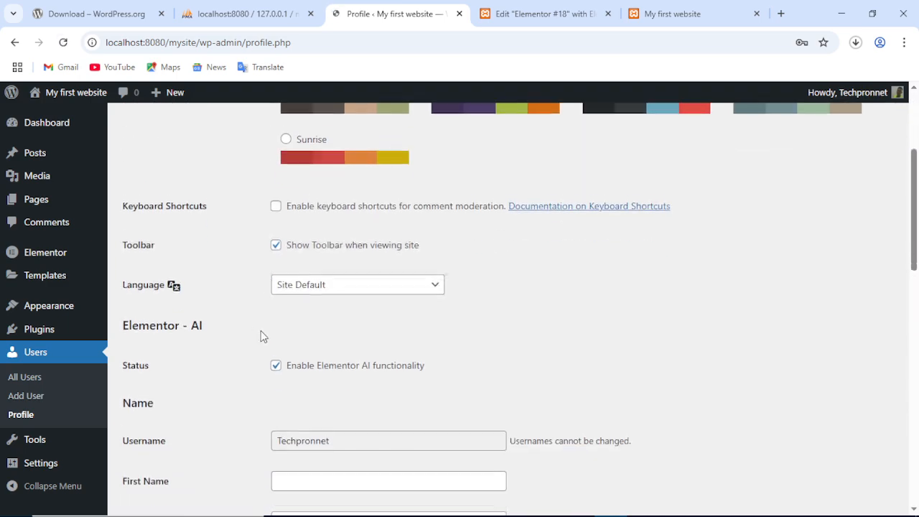
{"action": "scroll", "coordinate": [246, 320], "scroll_direction": "down", "scroll_amount": 5}
{"action": "scroll", "coordinate": [245, 321], "scroll_direction": "up", "scroll_amount": 5}
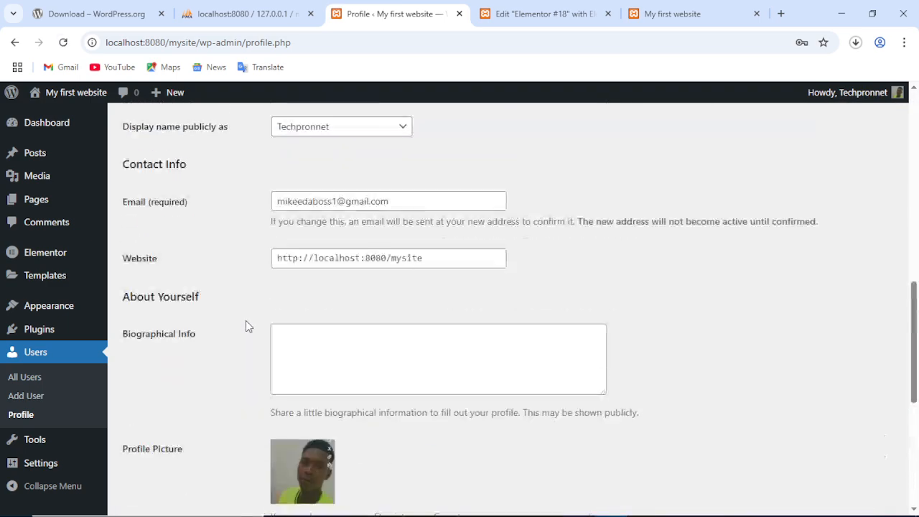
{"action": "scroll", "coordinate": [245, 320], "scroll_direction": "down", "scroll_amount": 1}
{"action": "scroll", "coordinate": [245, 326], "scroll_direction": "up", "scroll_amount": 10}
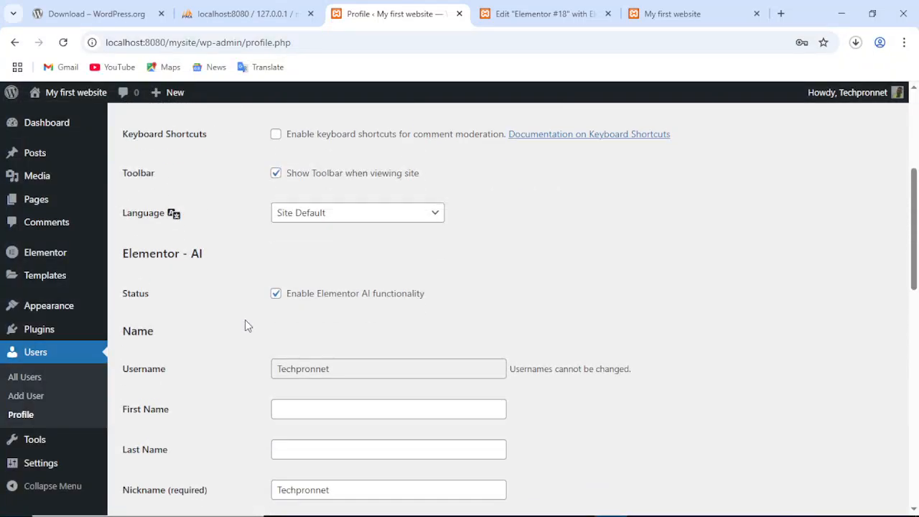
{"action": "scroll", "coordinate": [245, 326], "scroll_direction": "up", "scroll_amount": 1}
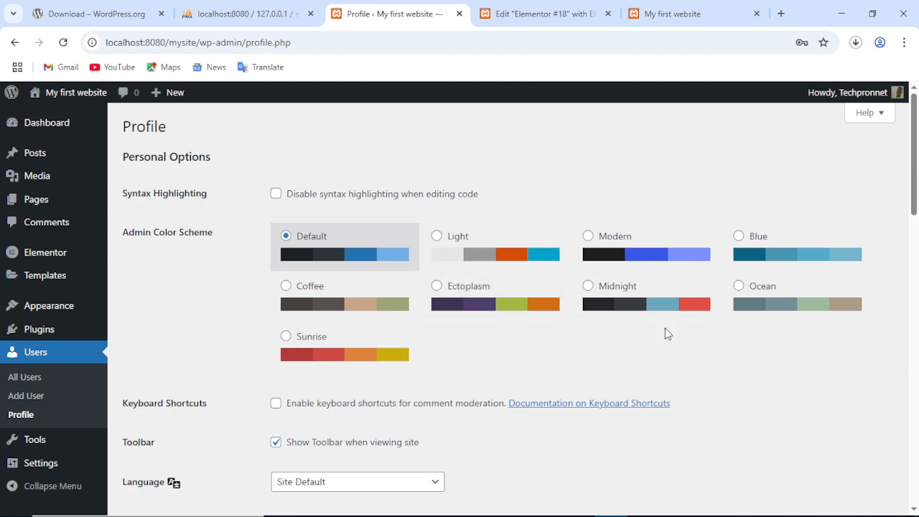
{"action": "scroll", "coordinate": [665, 337], "scroll_direction": "down", "scroll_amount": 3}
{"action": "scroll", "coordinate": [632, 323], "scroll_direction": "up", "scroll_amount": 3}
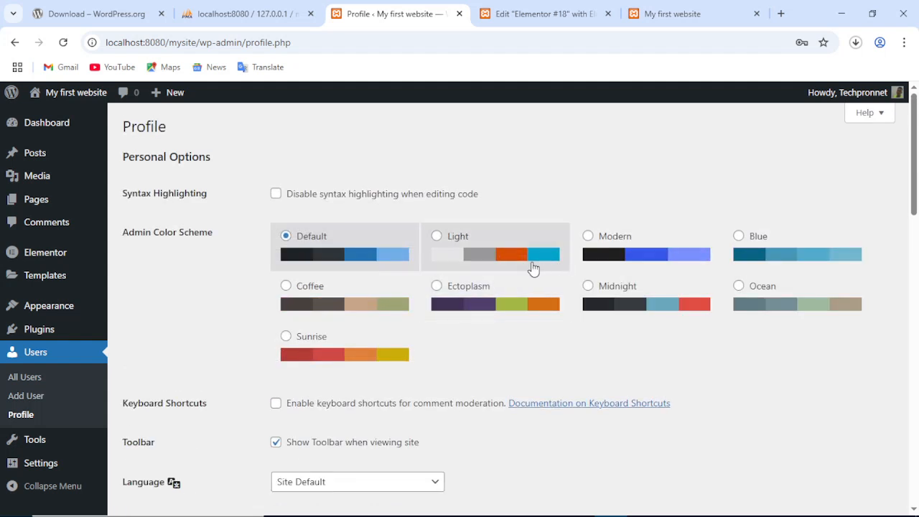
Try the Modern, Blue, Ectoplasm, Coffee and Sunrise colour schemes, settling on Midnight.
{"action": "left_click", "coordinate": [589, 240]}
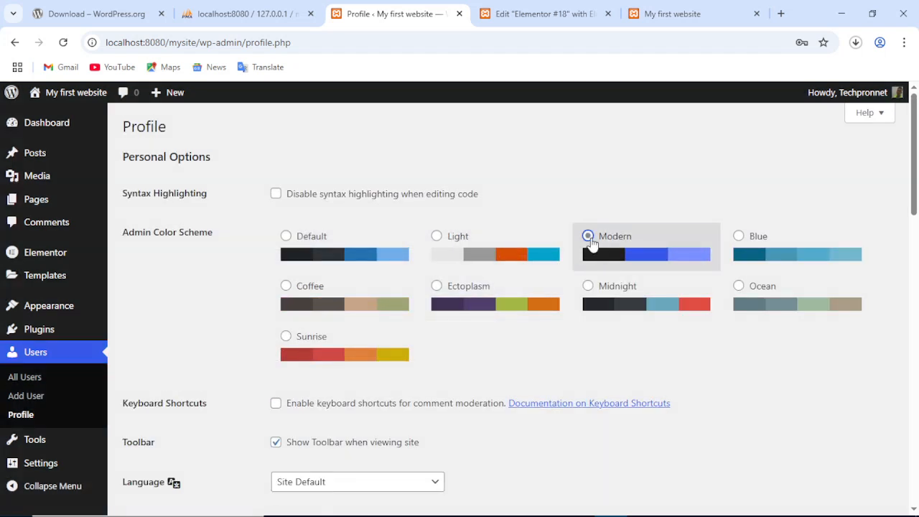
{"action": "left_click", "coordinate": [739, 236]}
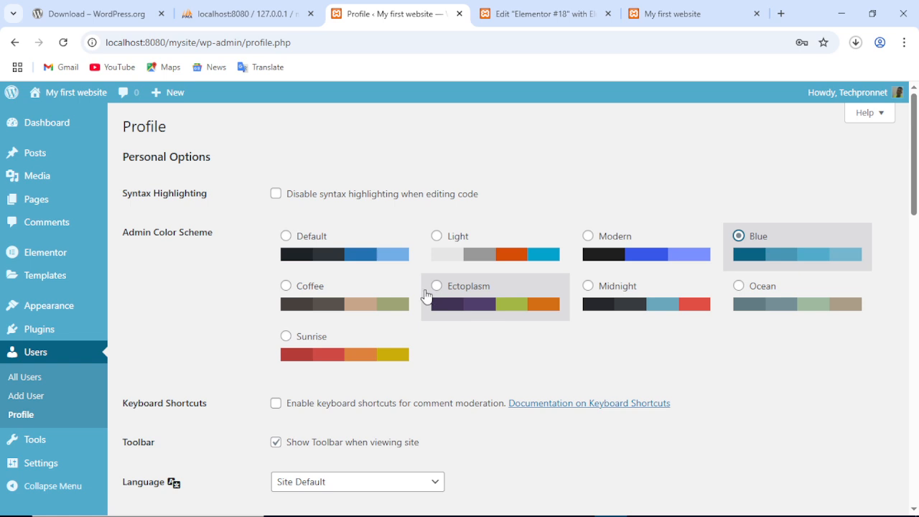
{"action": "left_click", "coordinate": [430, 291]}
{"action": "left_click", "coordinate": [305, 288]}
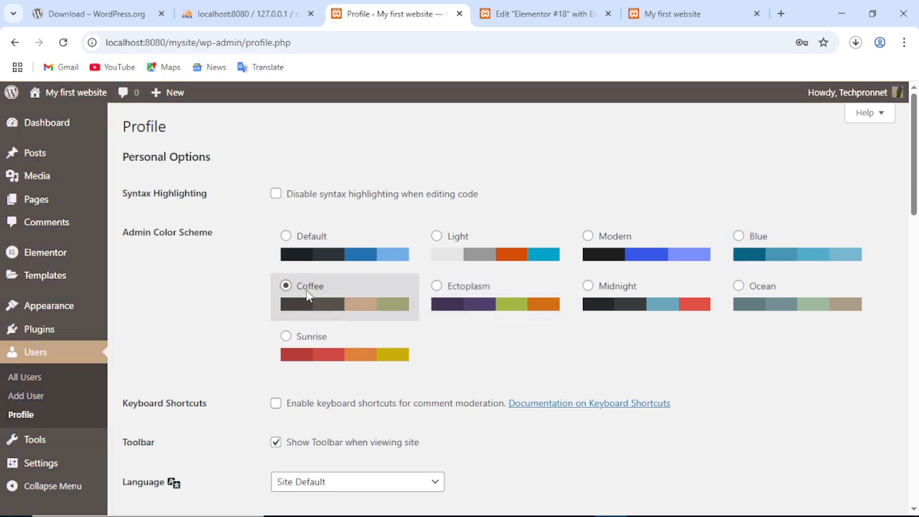
{"action": "left_click", "coordinate": [446, 307]}
{"action": "left_click", "coordinate": [611, 311]}
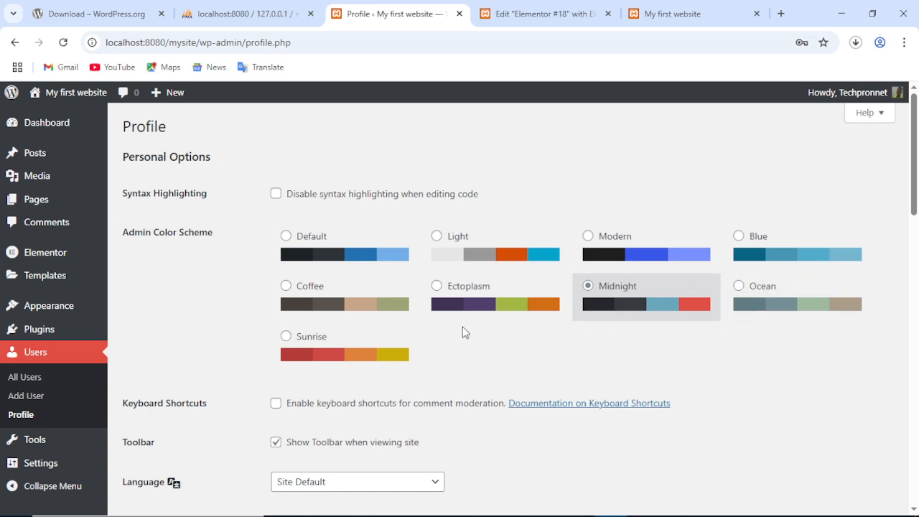
{"action": "left_click", "coordinate": [344, 336]}
{"action": "left_click", "coordinate": [608, 296]}
{"action": "scroll", "coordinate": [677, 321], "scroll_direction": "down", "scroll_amount": 1}
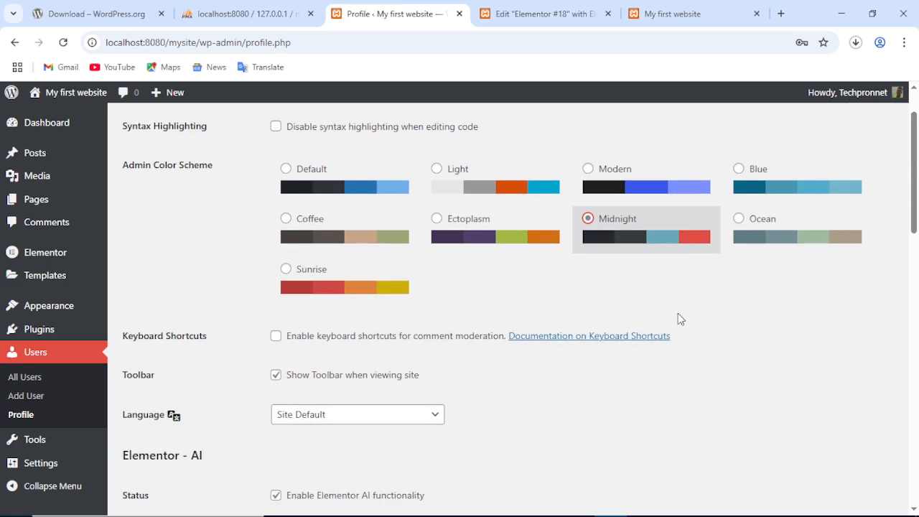
{"action": "scroll", "coordinate": [677, 313], "scroll_direction": "down", "scroll_amount": 1}
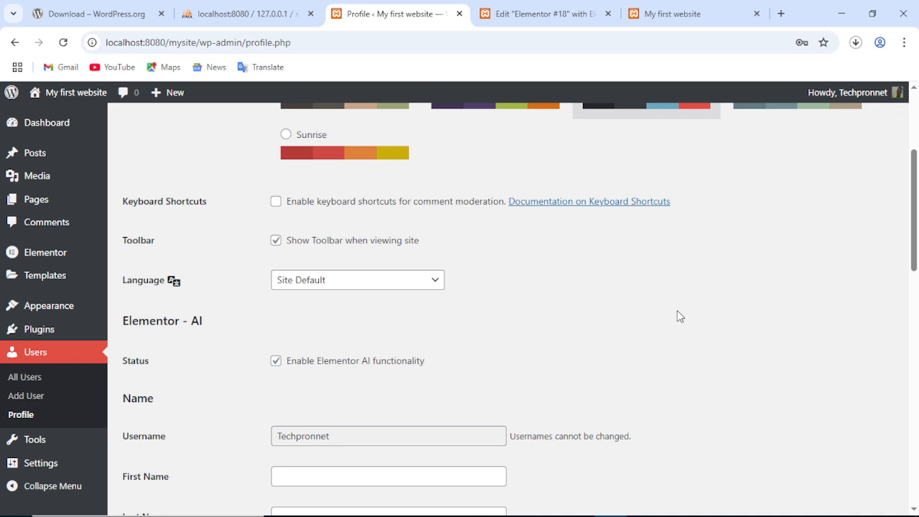
{"action": "scroll", "coordinate": [472, 294], "scroll_direction": "down", "scroll_amount": 3}
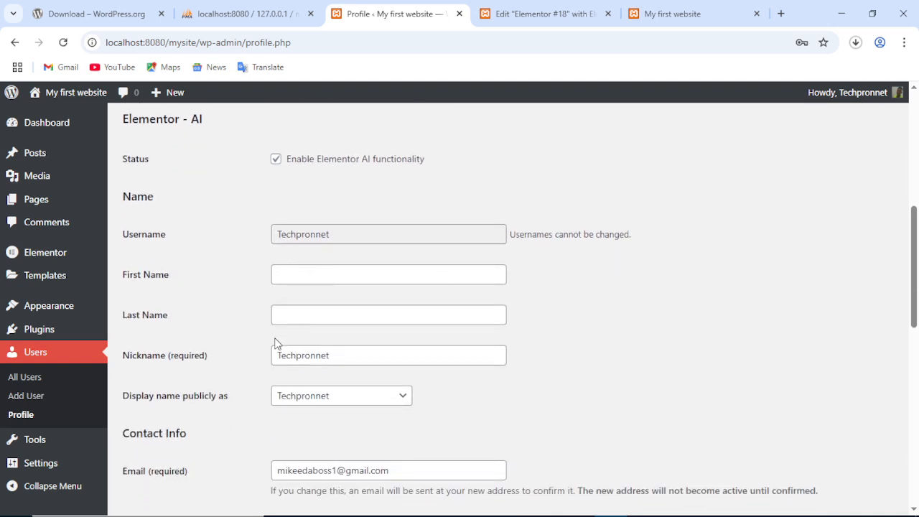
{"action": "scroll", "coordinate": [619, 331], "scroll_direction": "down", "scroll_amount": 2}
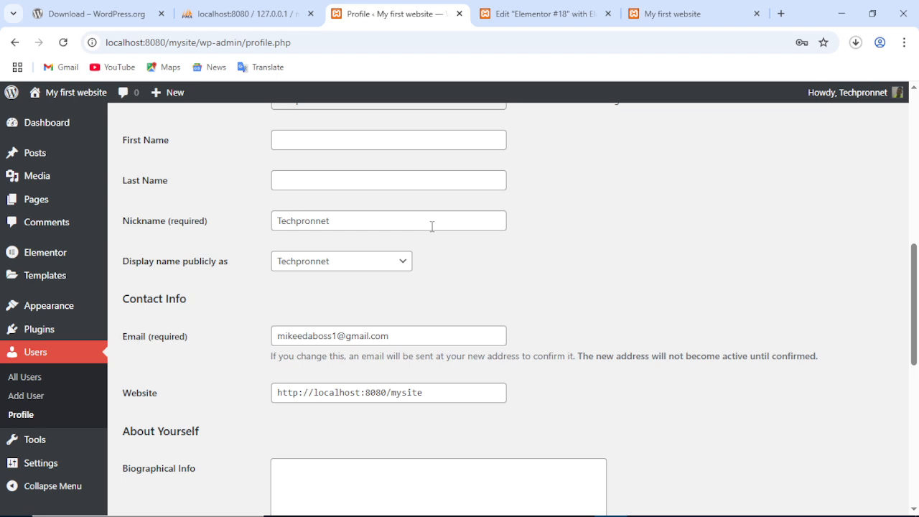
{"action": "left_click", "coordinate": [336, 267]}
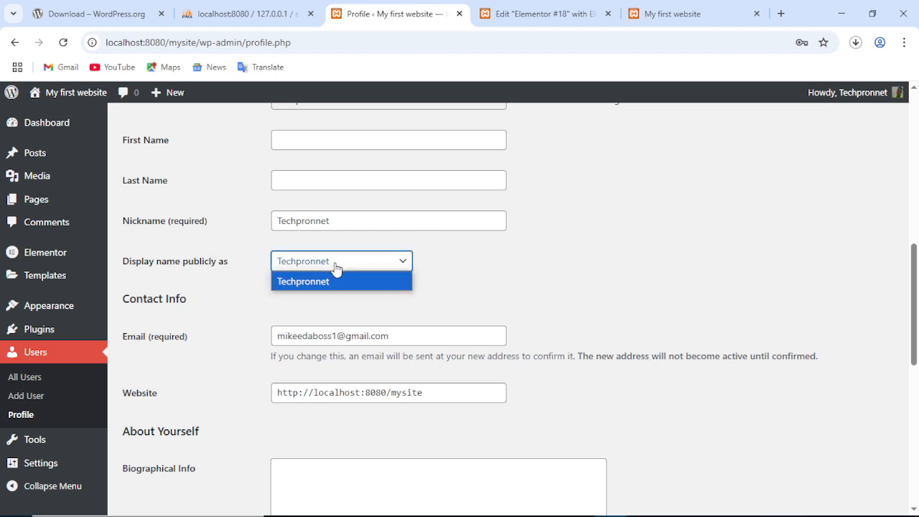
{"action": "left_click", "coordinate": [351, 266]}
{"action": "scroll", "coordinate": [581, 258], "scroll_direction": "down", "scroll_amount": 1}
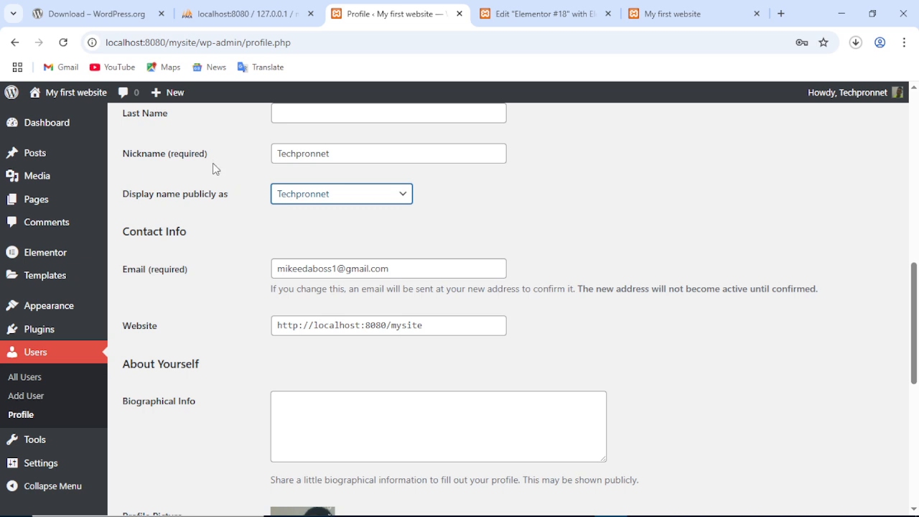
{"action": "scroll", "coordinate": [214, 285], "scroll_direction": "down", "scroll_amount": 2}
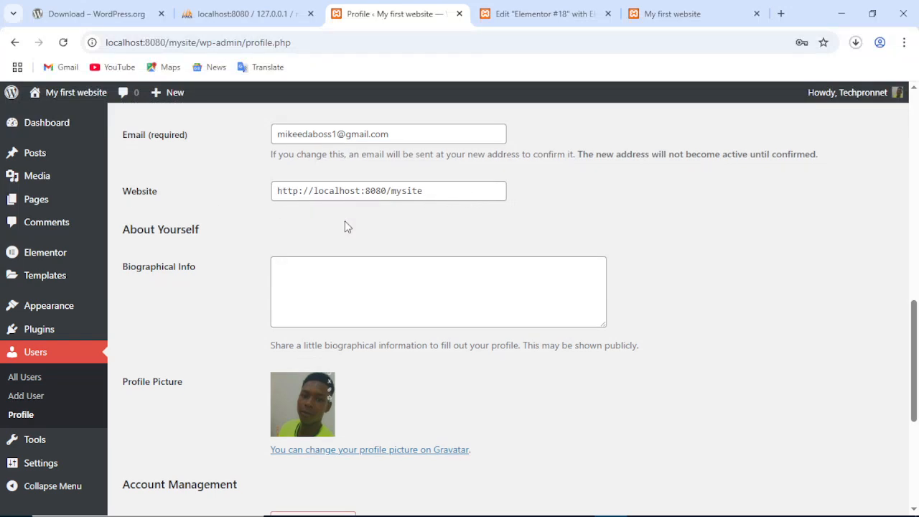
{"action": "scroll", "coordinate": [279, 274], "scroll_direction": "down", "scroll_amount": 4}
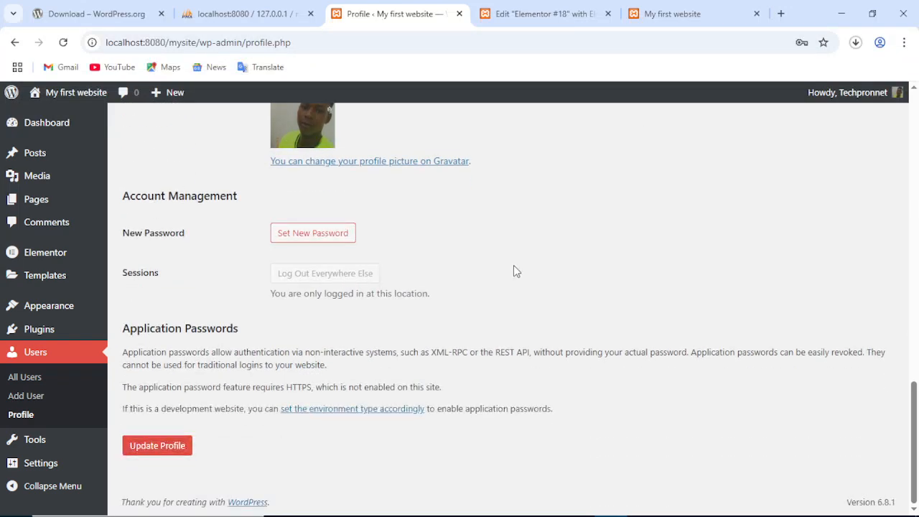
{"action": "scroll", "coordinate": [513, 270], "scroll_direction": "up", "scroll_amount": 15}
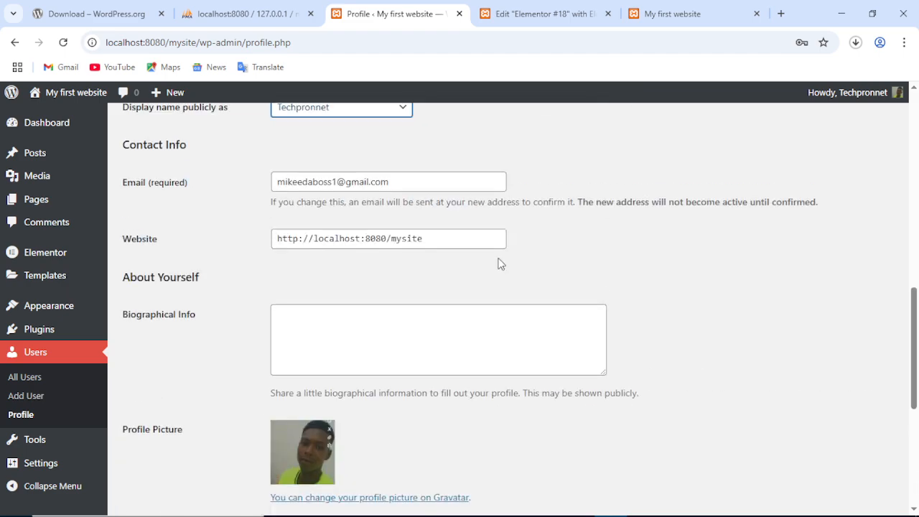
{"action": "scroll", "coordinate": [501, 264], "scroll_direction": "up", "scroll_amount": 2}
{"action": "scroll", "coordinate": [455, 266], "scroll_direction": "down", "scroll_amount": 18}
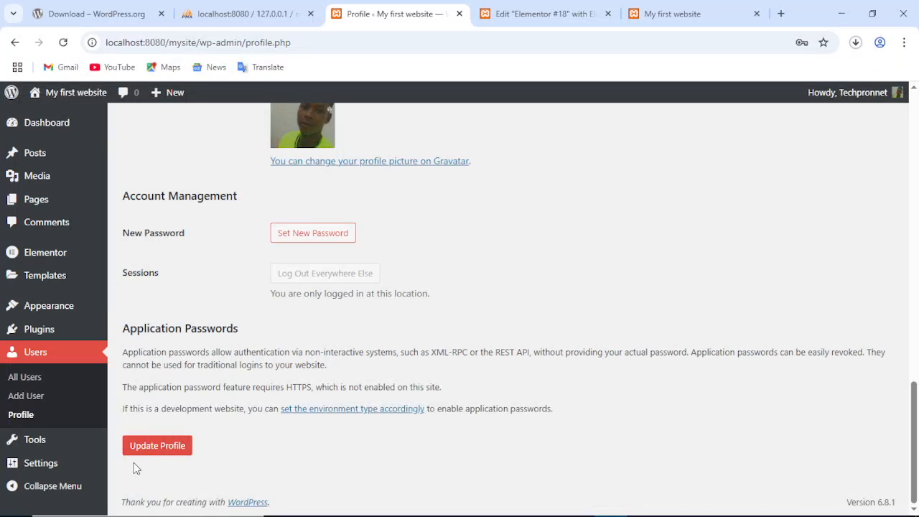
Save the profile with the Midnight colour scheme and switch to the 'My first website' front page.
{"action": "left_click", "coordinate": [159, 448]}
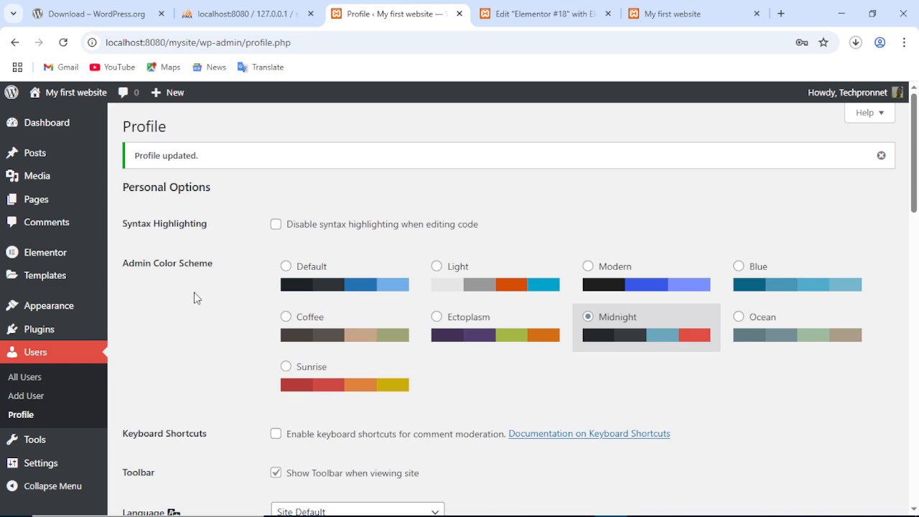
{"action": "scroll", "coordinate": [36, 435], "scroll_direction": "down", "scroll_amount": 2}
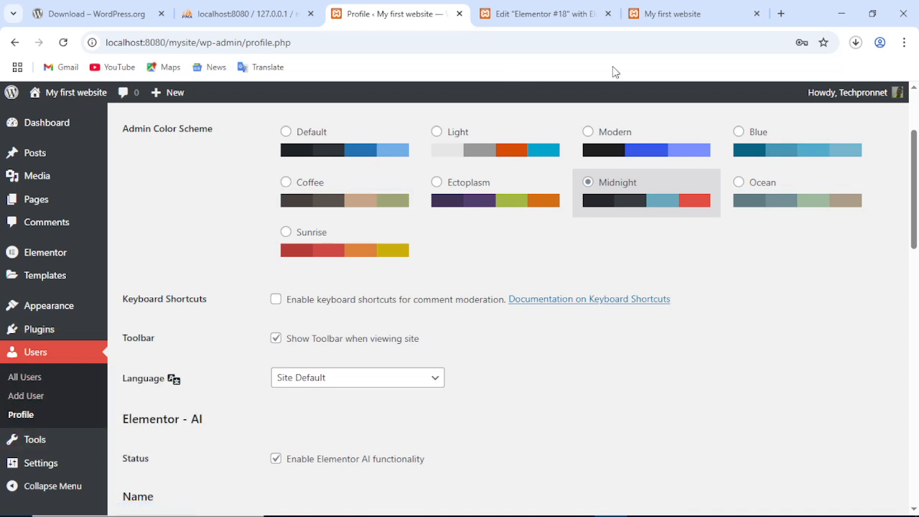
{"action": "left_click", "coordinate": [675, 14]}
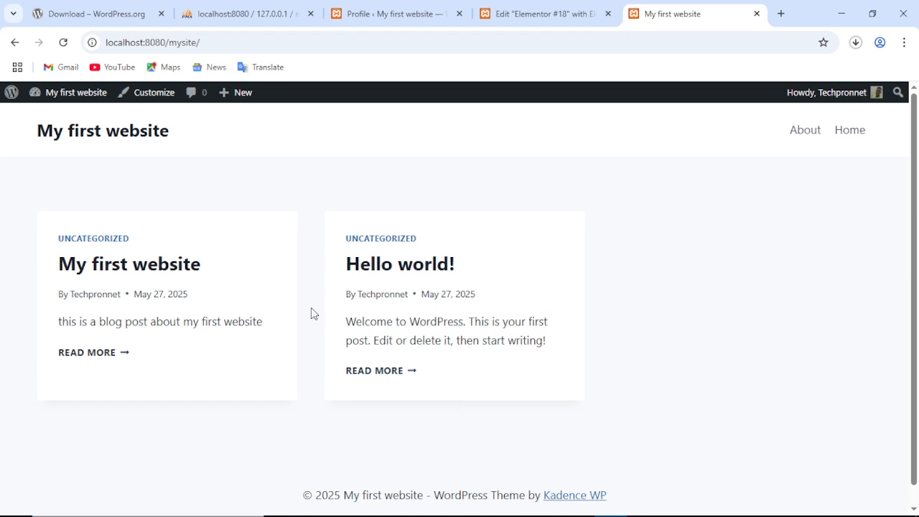
Open the 'My first website' post from the front page and check its web address.
{"action": "left_click", "coordinate": [93, 265]}
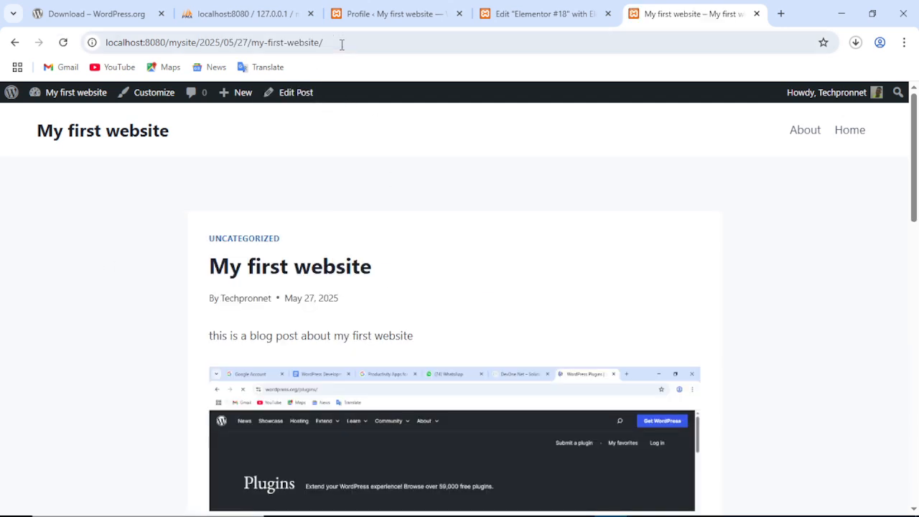
{"action": "left_click", "coordinate": [363, 43]}
{"action": "left_click", "coordinate": [365, 44]}
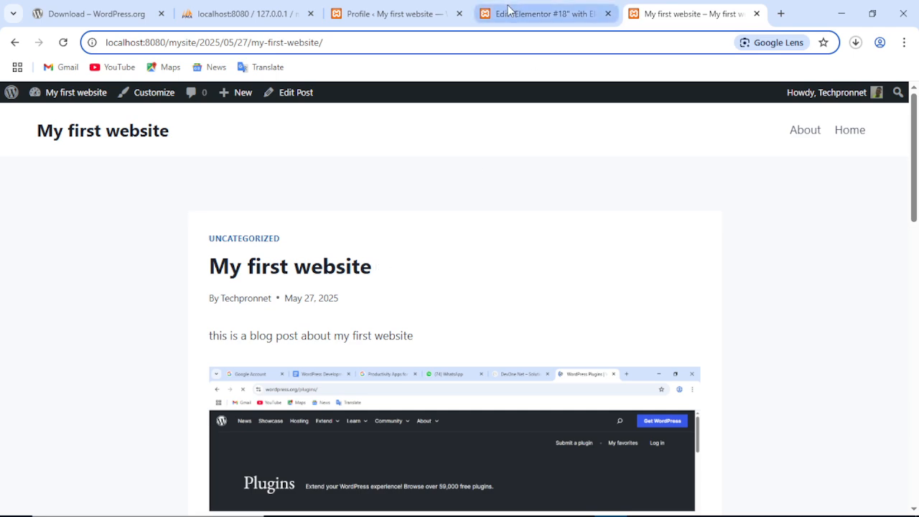
Review General Settings: site title 'My first website' and timezone UTC+0.
{"action": "left_click", "coordinate": [385, 15]}
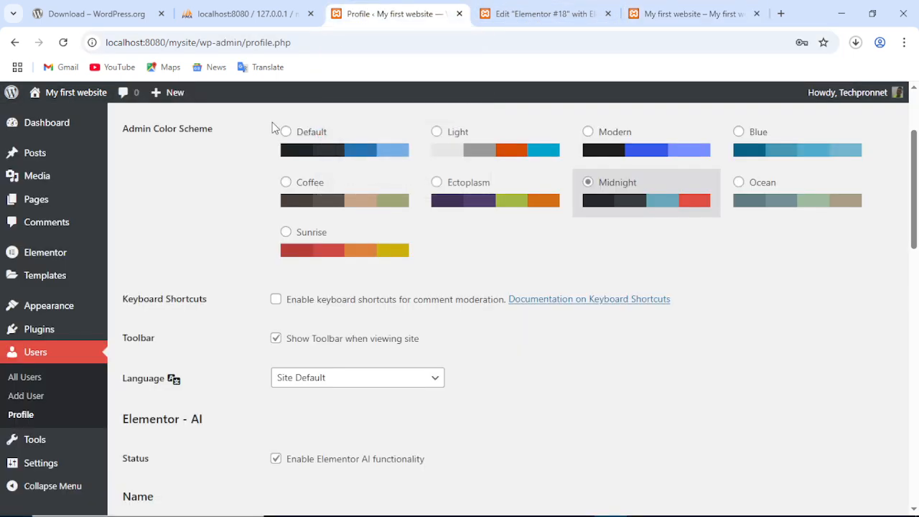
{"action": "mouse_move", "coordinate": [32, 448]}
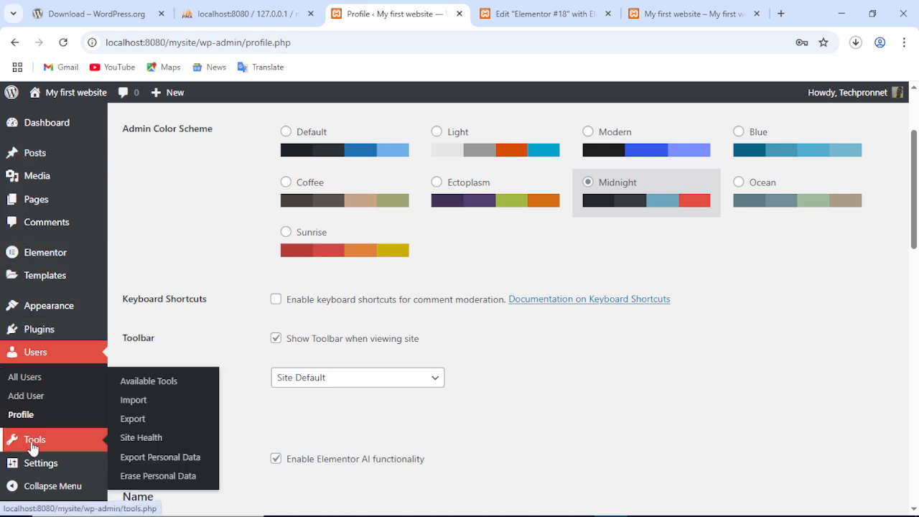
{"action": "mouse_move", "coordinate": [41, 468]}
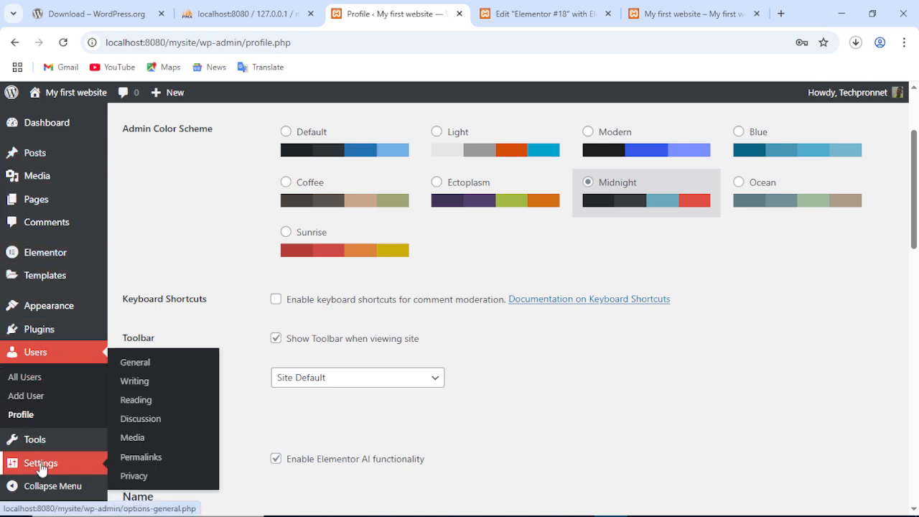
{"action": "left_click", "coordinate": [134, 367]}
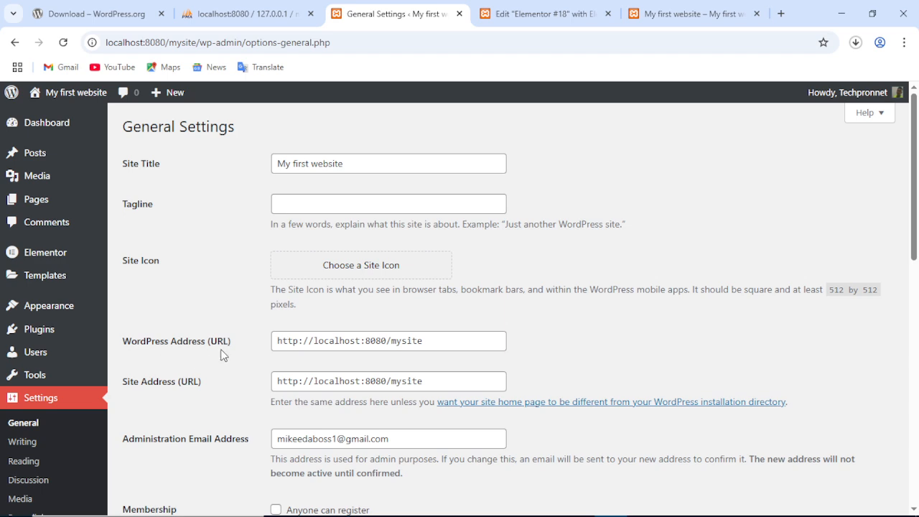
{"action": "scroll", "coordinate": [380, 332], "scroll_direction": "down", "scroll_amount": 1}
{"action": "scroll", "coordinate": [180, 314], "scroll_direction": "down", "scroll_amount": 3}
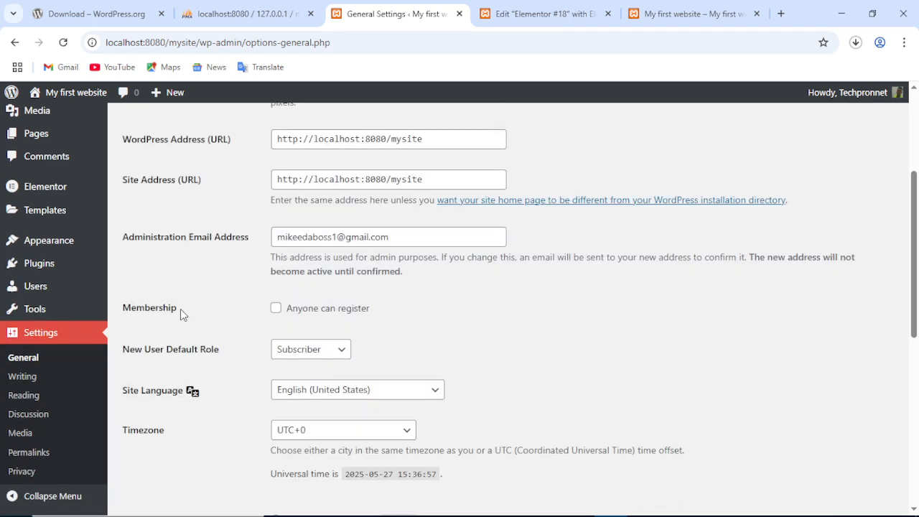
{"action": "scroll", "coordinate": [180, 310], "scroll_direction": "down", "scroll_amount": 5}
{"action": "scroll", "coordinate": [180, 310], "scroll_direction": "up", "scroll_amount": 6}
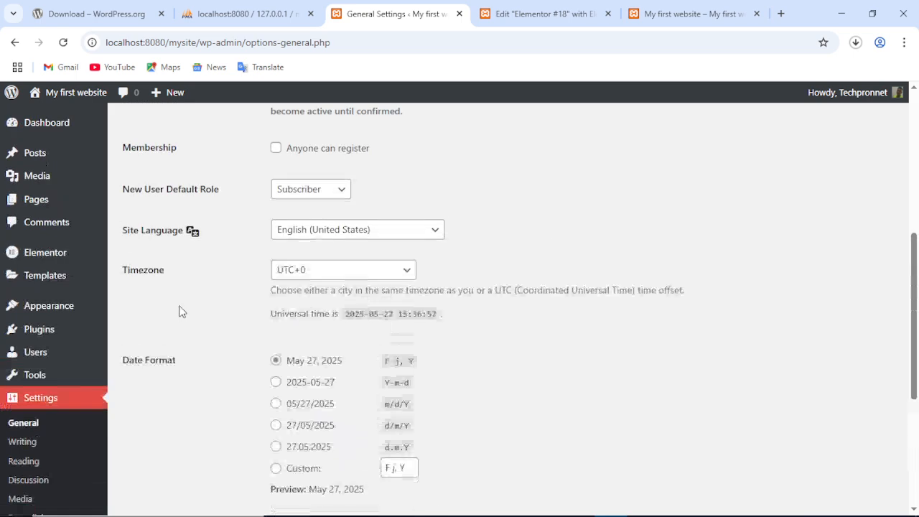
{"action": "scroll", "coordinate": [180, 310], "scroll_direction": "down", "scroll_amount": 5}
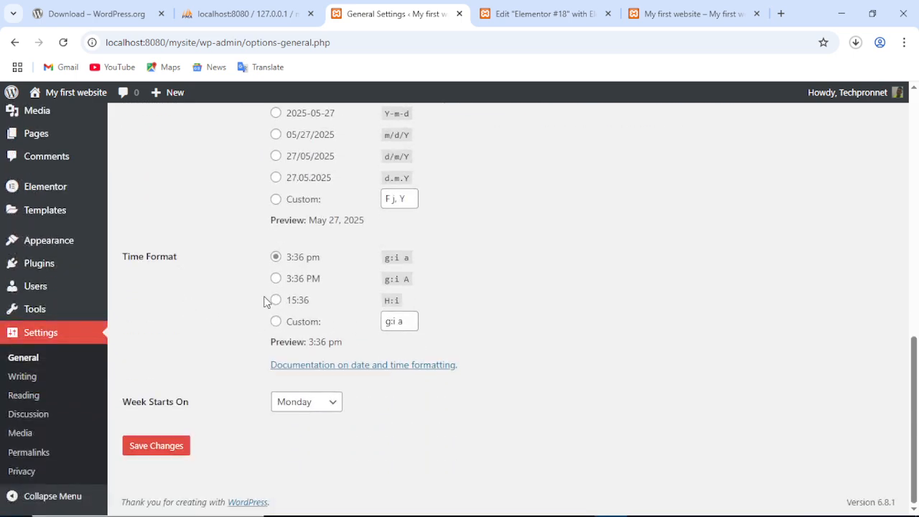
{"action": "scroll", "coordinate": [212, 247], "scroll_direction": "up", "scroll_amount": 5}
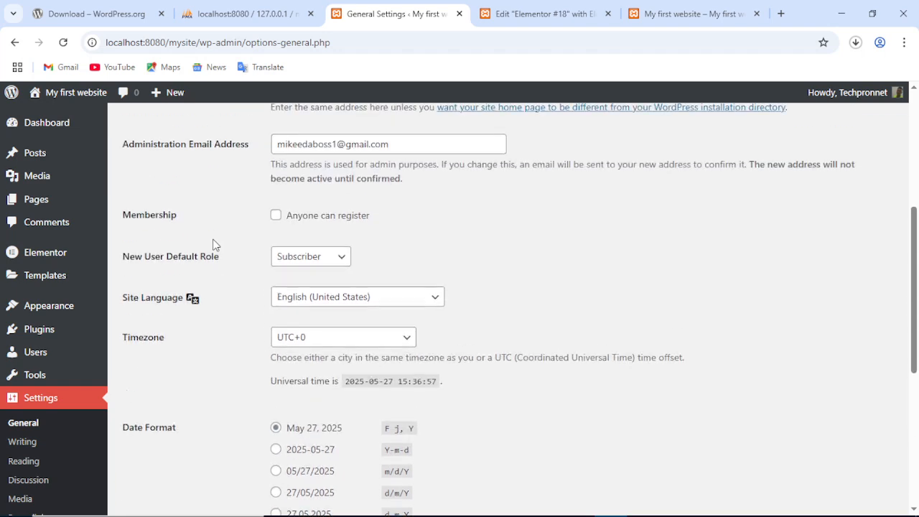
{"action": "scroll", "coordinate": [213, 245], "scroll_direction": "down", "scroll_amount": 4}
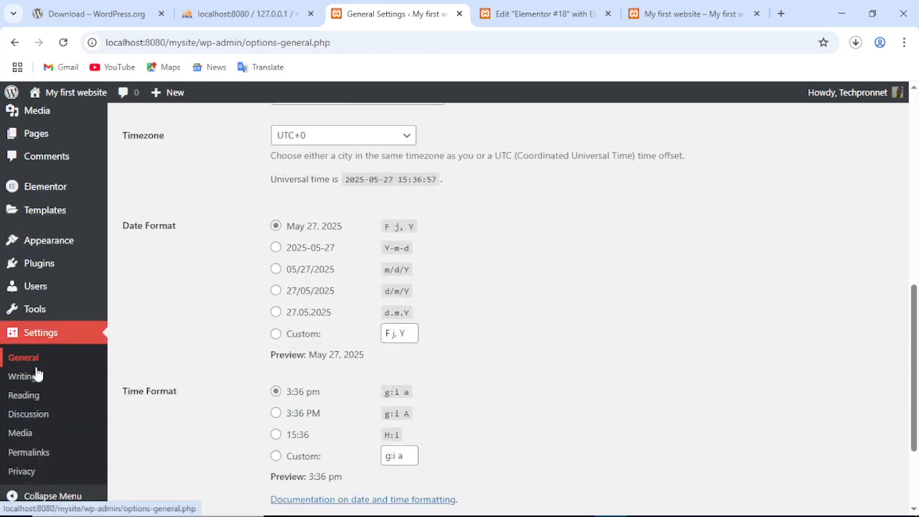
Save Post name as the permalink structure, then reload the post's old dated address.
{"action": "left_click", "coordinate": [42, 459]}
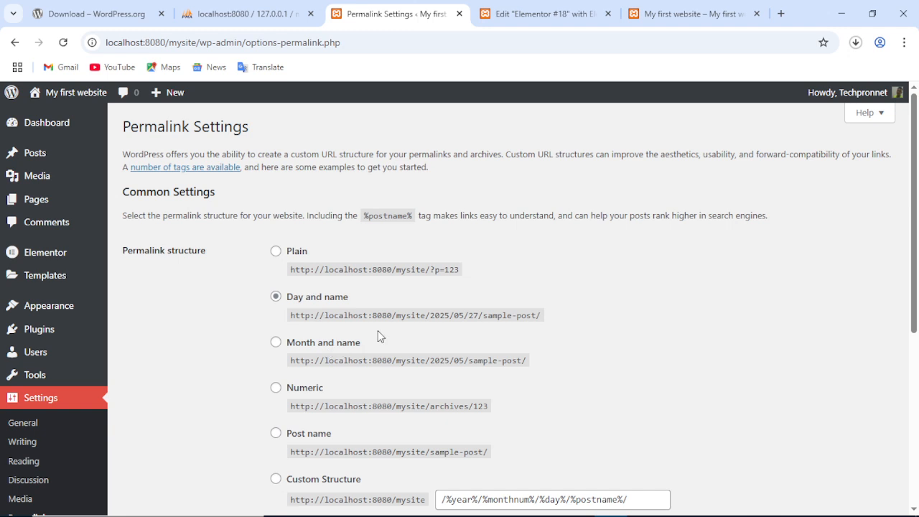
{"action": "scroll", "coordinate": [425, 331], "scroll_direction": "down", "scroll_amount": 1}
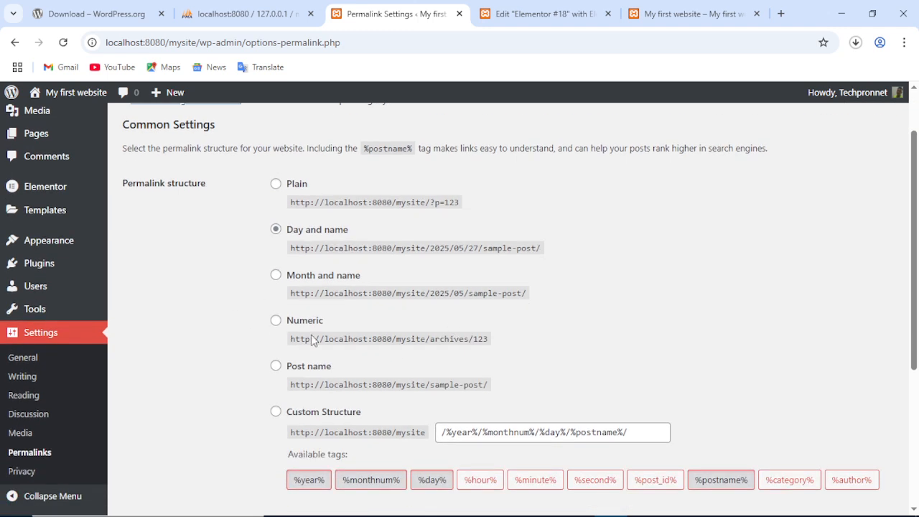
{"action": "left_click", "coordinate": [278, 368]}
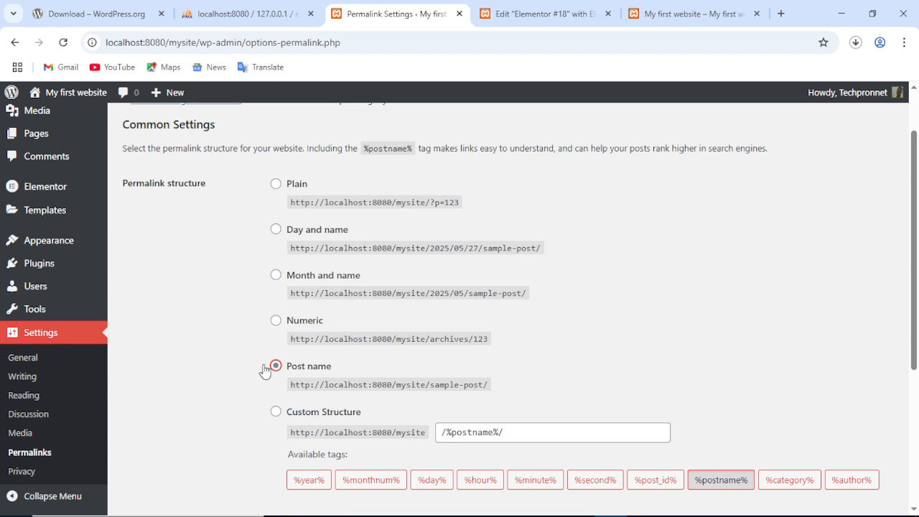
{"action": "scroll", "coordinate": [532, 440], "scroll_direction": "down", "scroll_amount": 4}
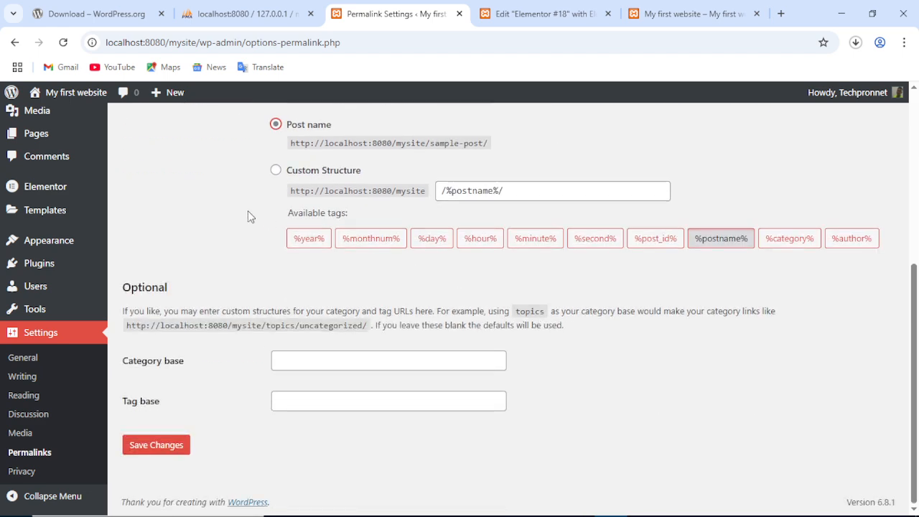
{"action": "left_click", "coordinate": [151, 448]}
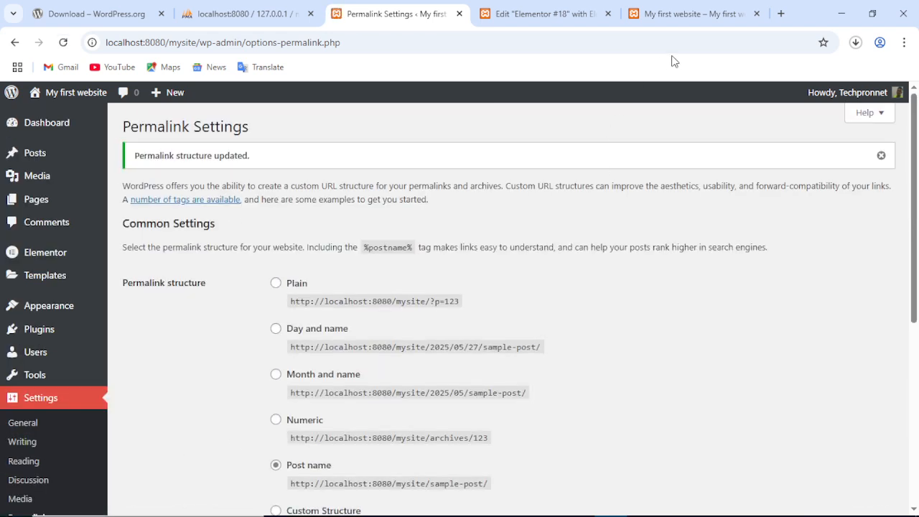
{"action": "left_click", "coordinate": [669, 16]}
{"action": "key", "text": "Return"}
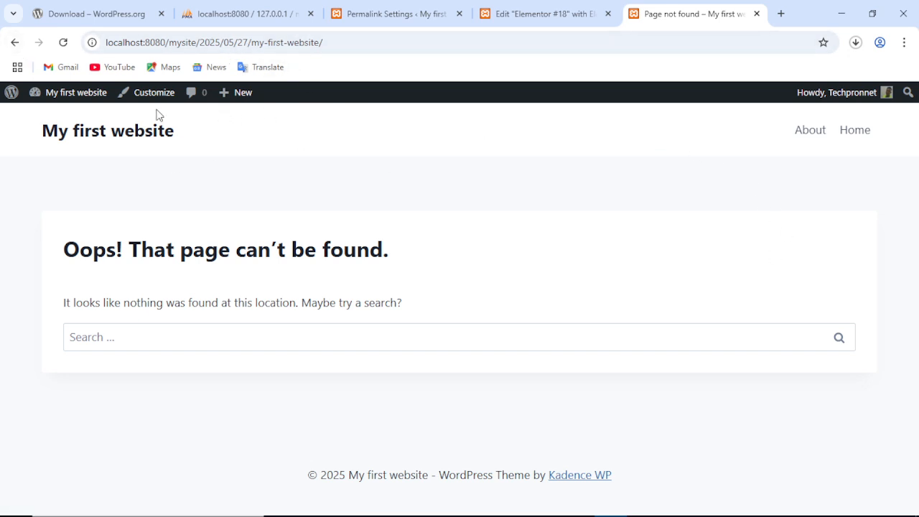
Reopen the Hello world! and My first website posts, confirming their new addresses like /hello-world/.
{"action": "left_click", "coordinate": [14, 42]}
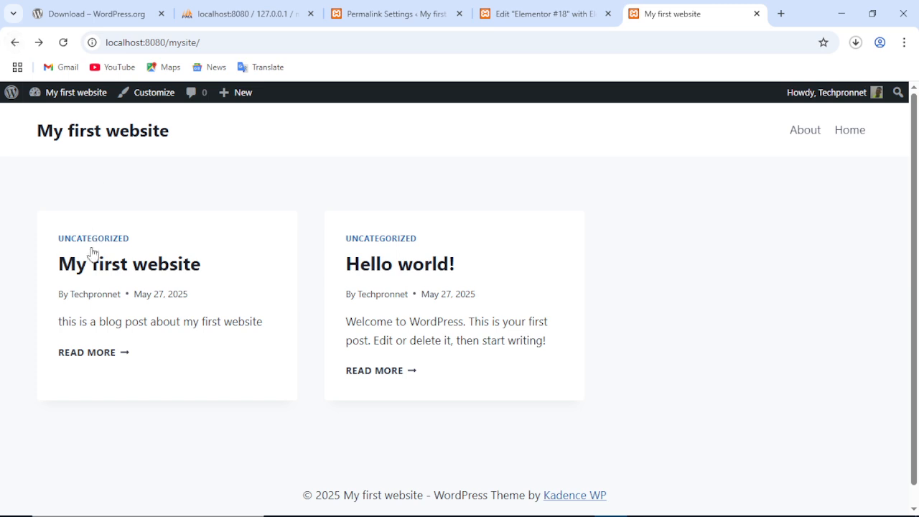
{"action": "left_click", "coordinate": [97, 273]}
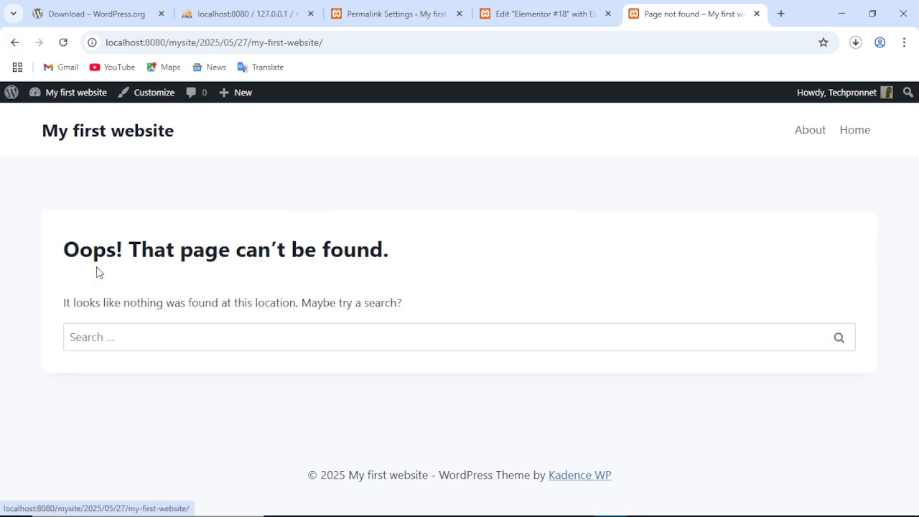
{"action": "left_click", "coordinate": [15, 42]}
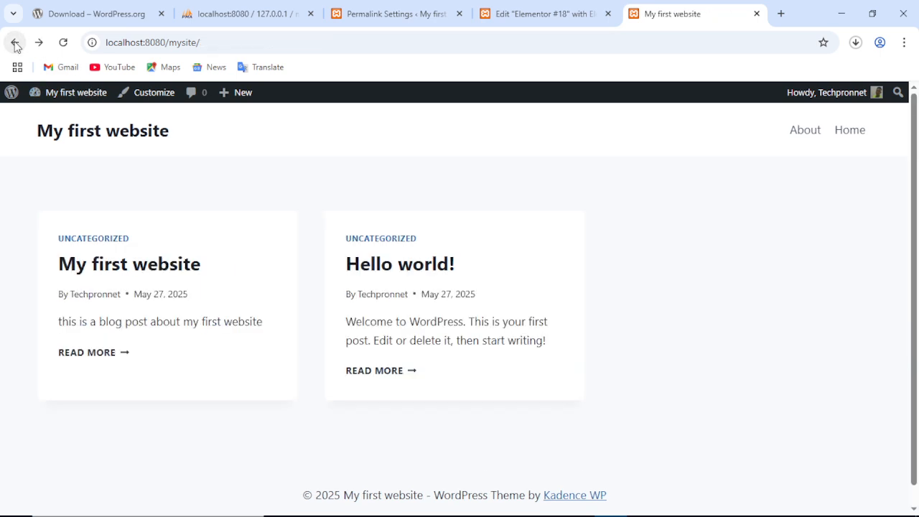
{"action": "left_click", "coordinate": [72, 44]}
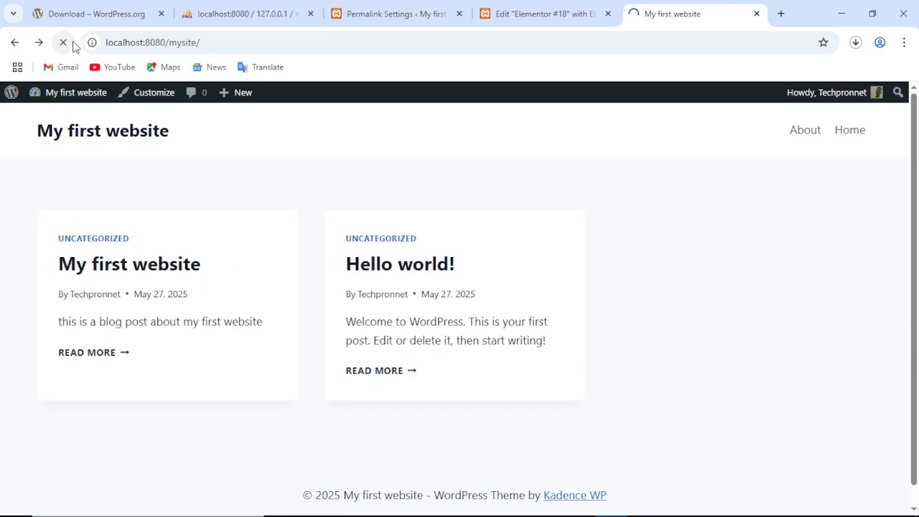
{"action": "left_click", "coordinate": [371, 267]}
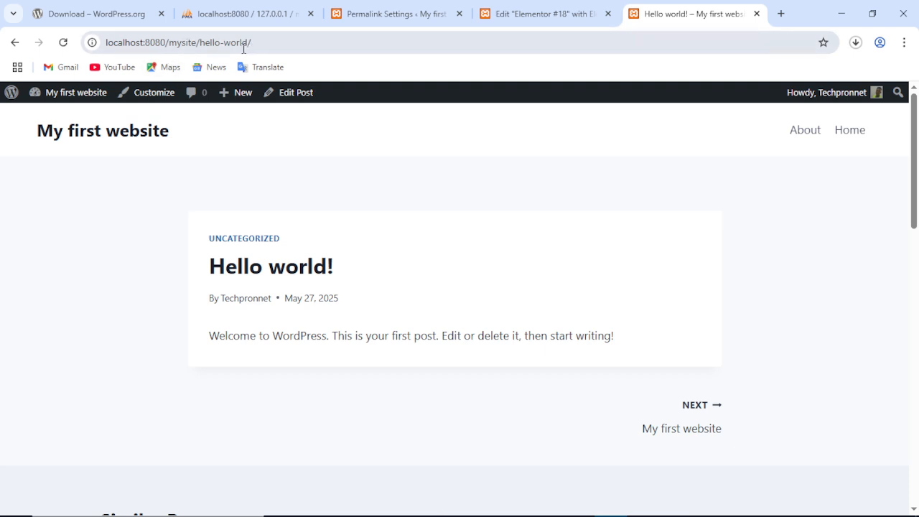
{"action": "left_click", "coordinate": [16, 43]}
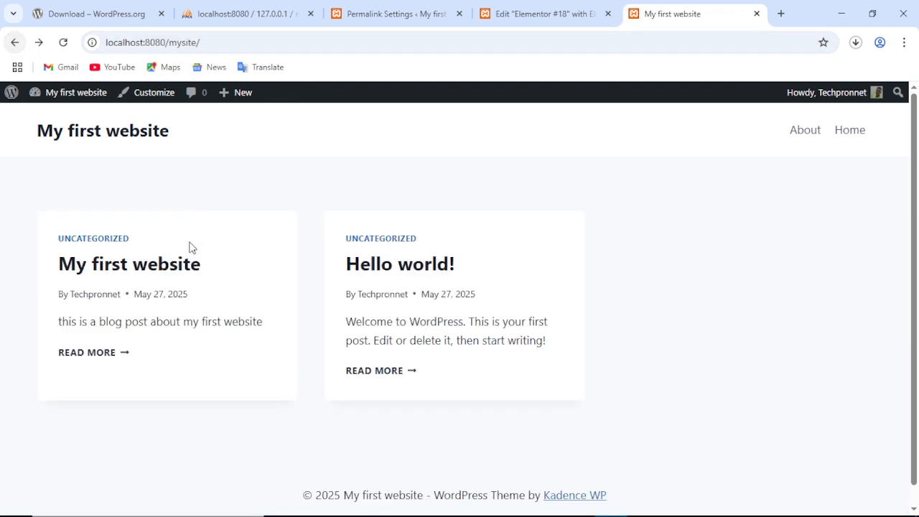
{"action": "left_click", "coordinate": [171, 262]}
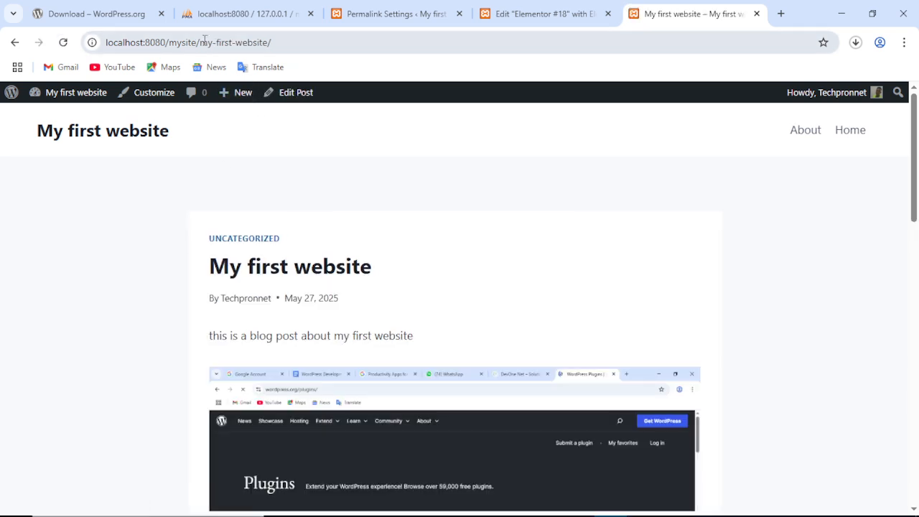
{"action": "scroll", "coordinate": [402, 371], "scroll_direction": "down", "scroll_amount": 5}
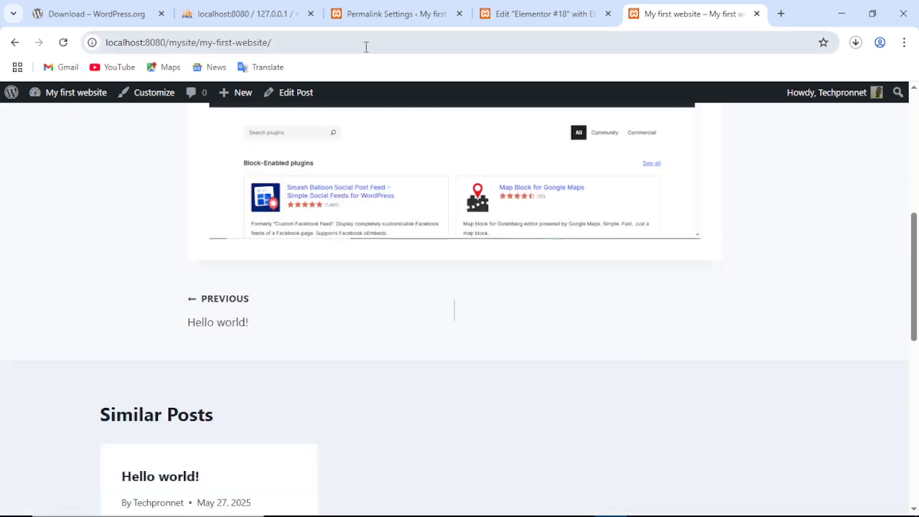
{"action": "left_click", "coordinate": [385, 14]}
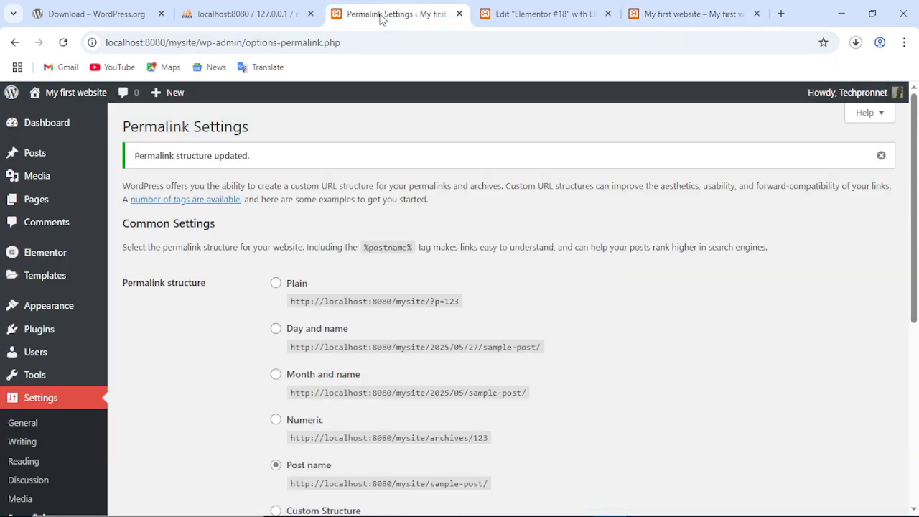
Look over General Settings again, then open Writing Settings (default category Uncategorized, format Standard).
{"action": "scroll", "coordinate": [103, 369], "scroll_direction": "down", "scroll_amount": 3}
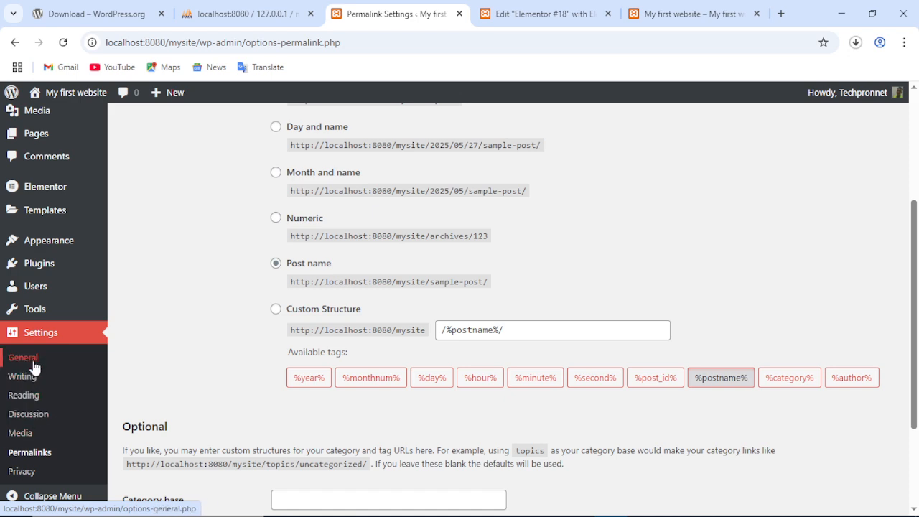
{"action": "left_click", "coordinate": [34, 367]}
{"action": "scroll", "coordinate": [369, 274], "scroll_direction": "down", "scroll_amount": 2}
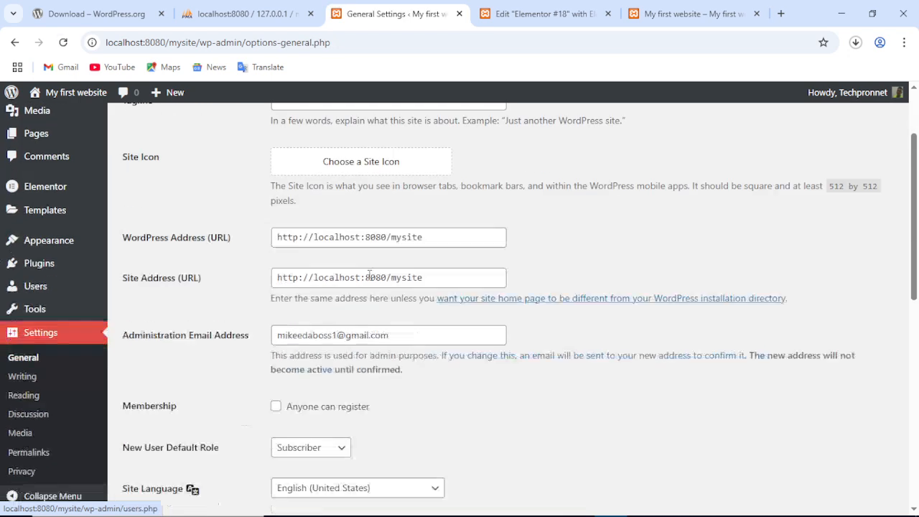
{"action": "scroll", "coordinate": [369, 273], "scroll_direction": "down", "scroll_amount": 4}
{"action": "scroll", "coordinate": [377, 274], "scroll_direction": "up", "scroll_amount": 3}
{"action": "scroll", "coordinate": [429, 276], "scroll_direction": "up", "scroll_amount": 2}
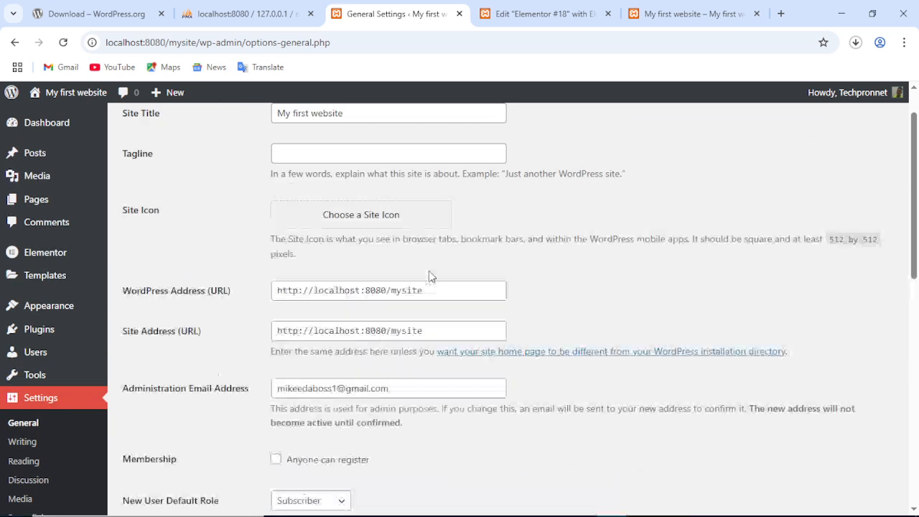
{"action": "scroll", "coordinate": [429, 276], "scroll_direction": "up", "scroll_amount": 1}
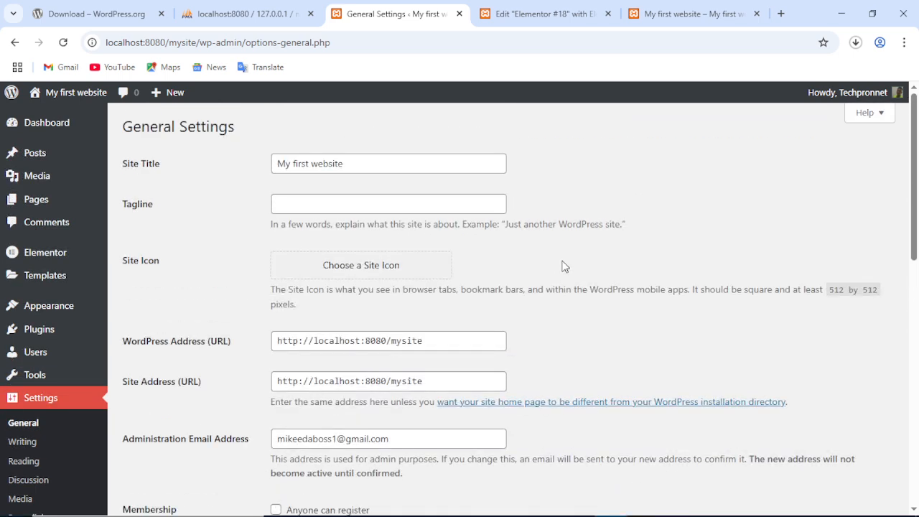
{"action": "scroll", "coordinate": [564, 266], "scroll_direction": "down", "scroll_amount": 9}
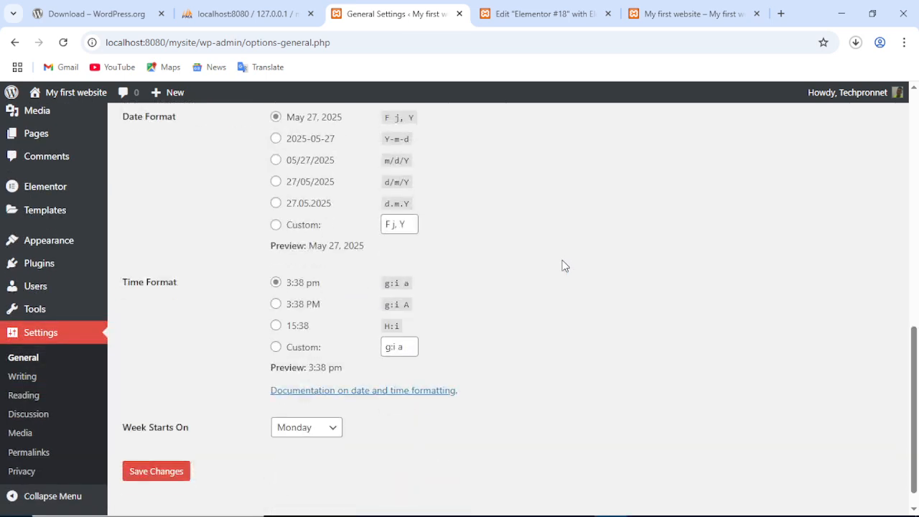
{"action": "scroll", "coordinate": [564, 267], "scroll_direction": "up", "scroll_amount": 3}
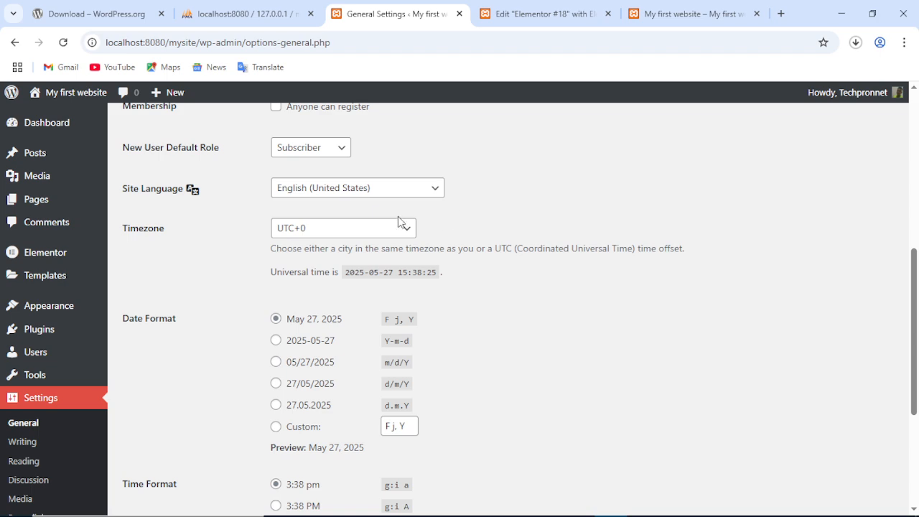
{"action": "scroll", "coordinate": [205, 253], "scroll_direction": "down", "scroll_amount": 3}
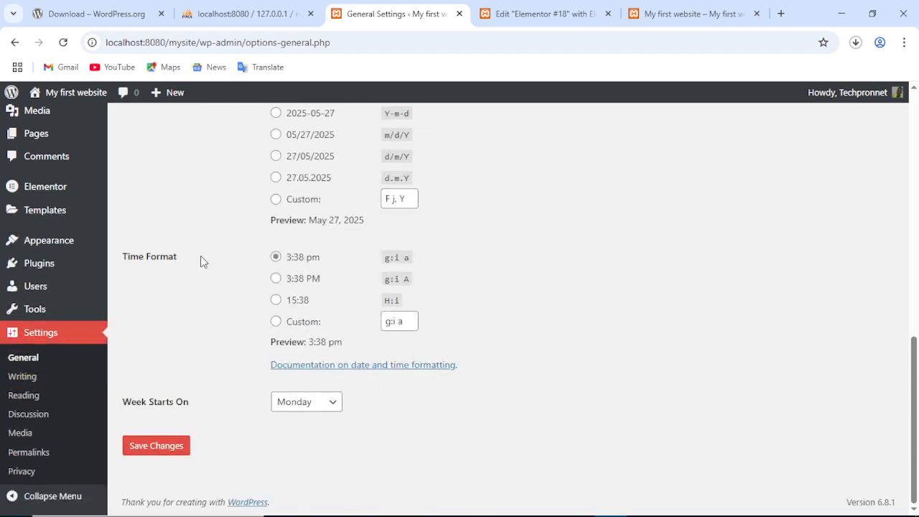
{"action": "scroll", "coordinate": [201, 257], "scroll_direction": "up", "scroll_amount": 4}
{"action": "scroll", "coordinate": [211, 263], "scroll_direction": "up", "scroll_amount": 5}
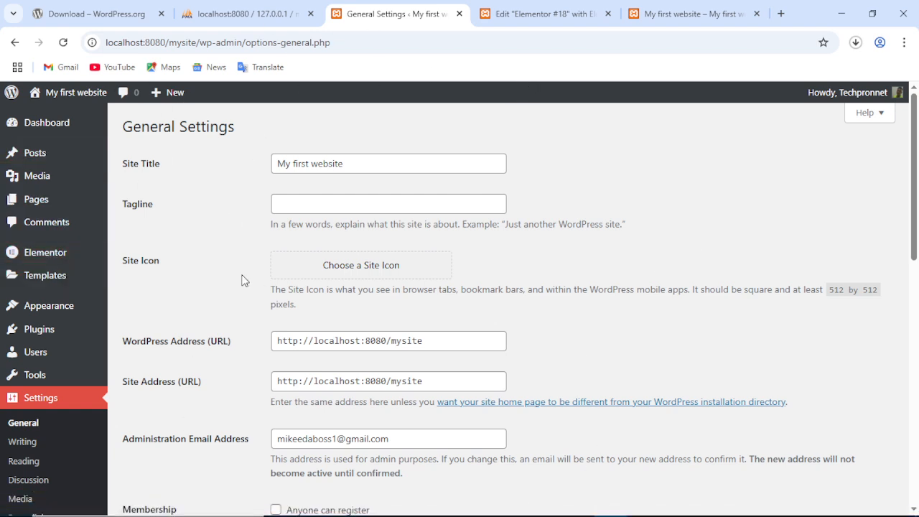
{"action": "scroll", "coordinate": [243, 304], "scroll_direction": "down", "scroll_amount": 2}
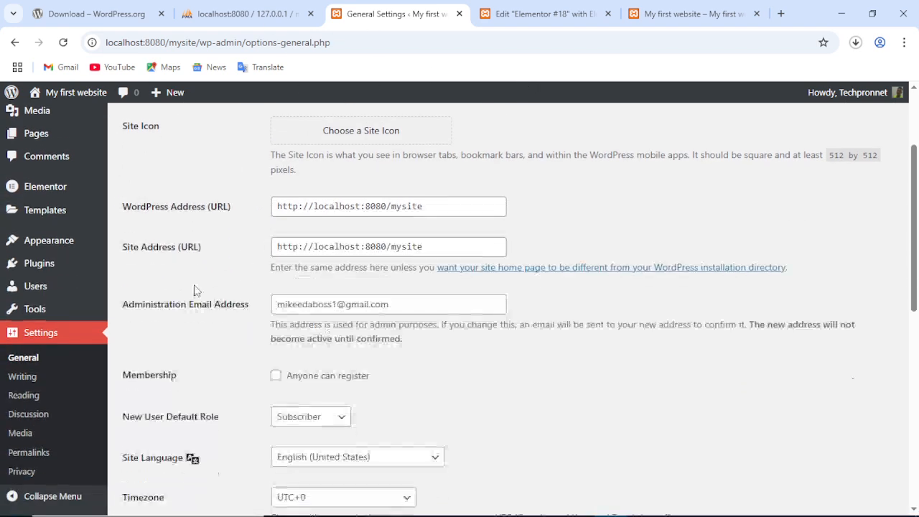
{"action": "left_click", "coordinate": [40, 386]}
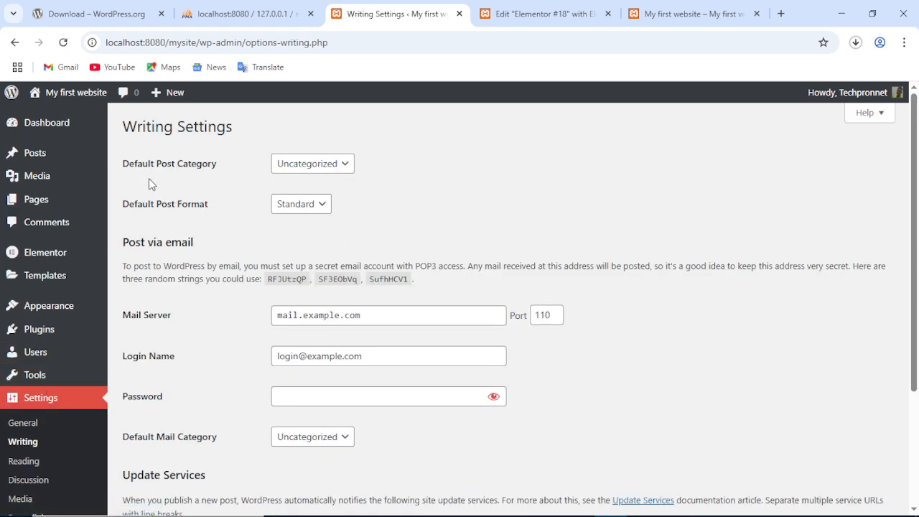
{"action": "left_click", "coordinate": [311, 166]}
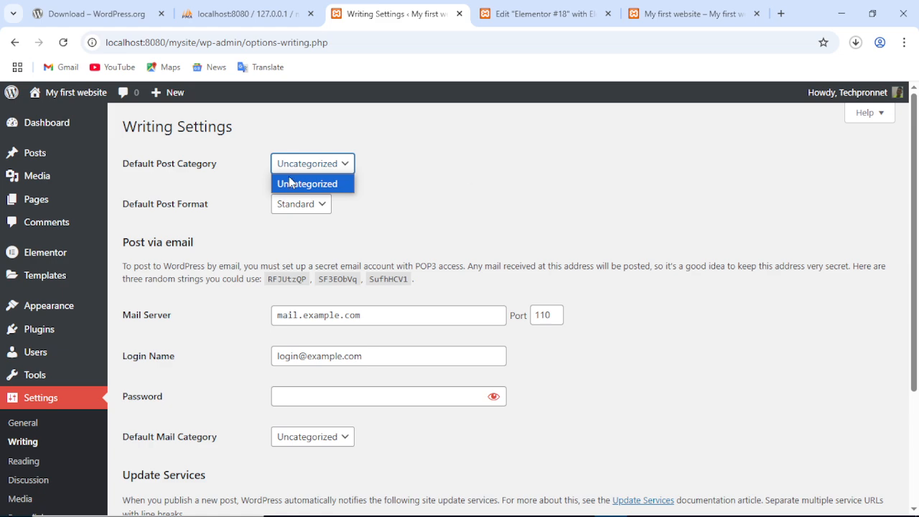
{"action": "left_click", "coordinate": [461, 184]}
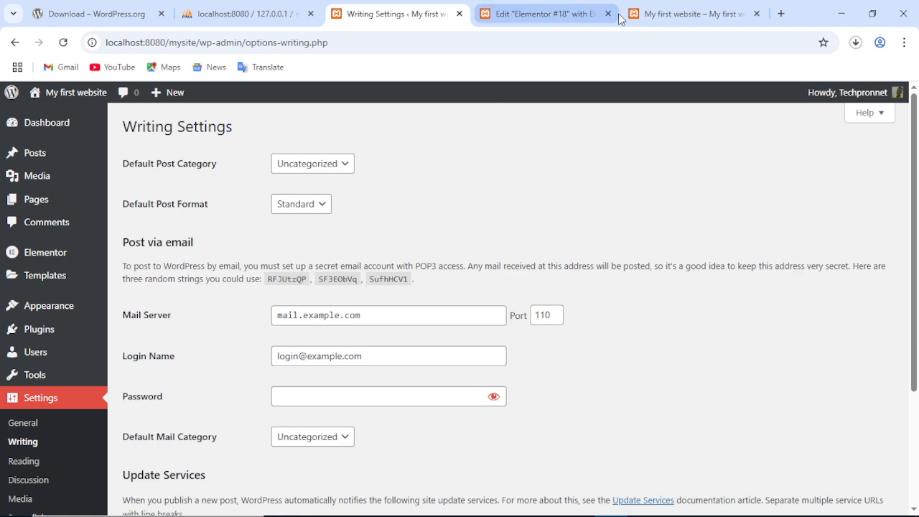
{"action": "left_click", "coordinate": [689, 14]}
{"action": "scroll", "coordinate": [279, 272], "scroll_direction": "up", "scroll_amount": 10}
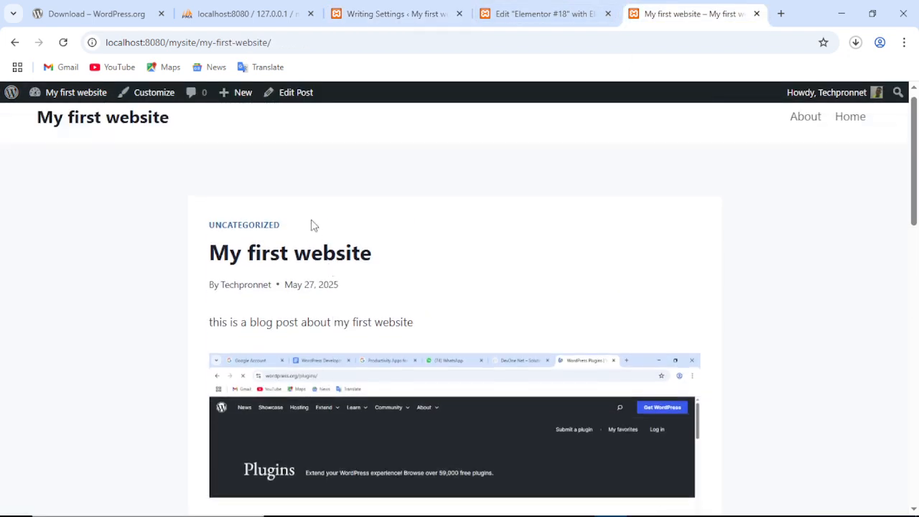
{"action": "left_click_drag", "start_coordinate": [302, 245], "coordinate": [189, 244]}
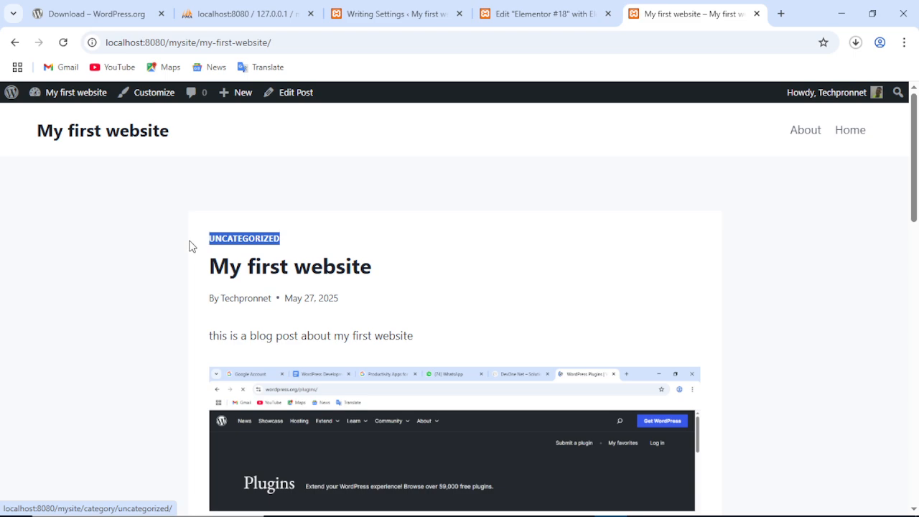
{"action": "left_click", "coordinate": [310, 244]}
{"action": "left_click_drag", "start_coordinate": [309, 244], "coordinate": [201, 237]}
{"action": "left_click", "coordinate": [405, 13]}
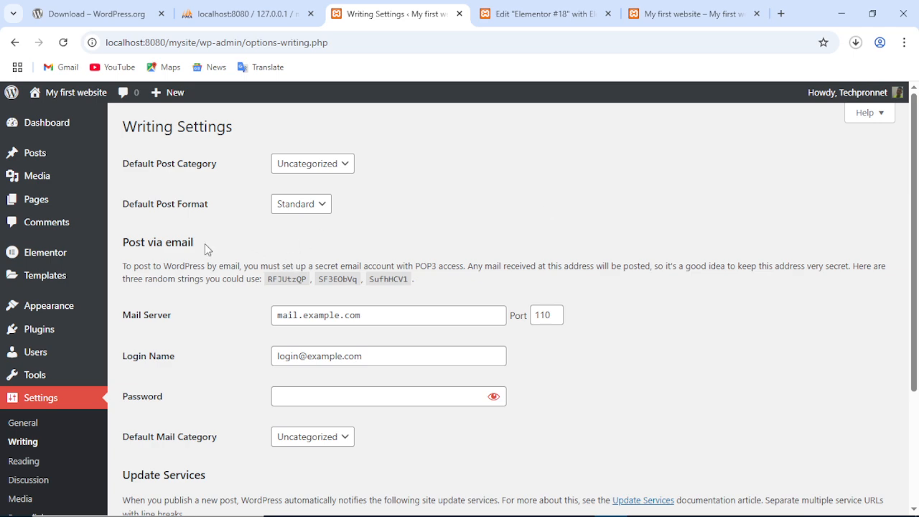
{"action": "left_click", "coordinate": [309, 206]}
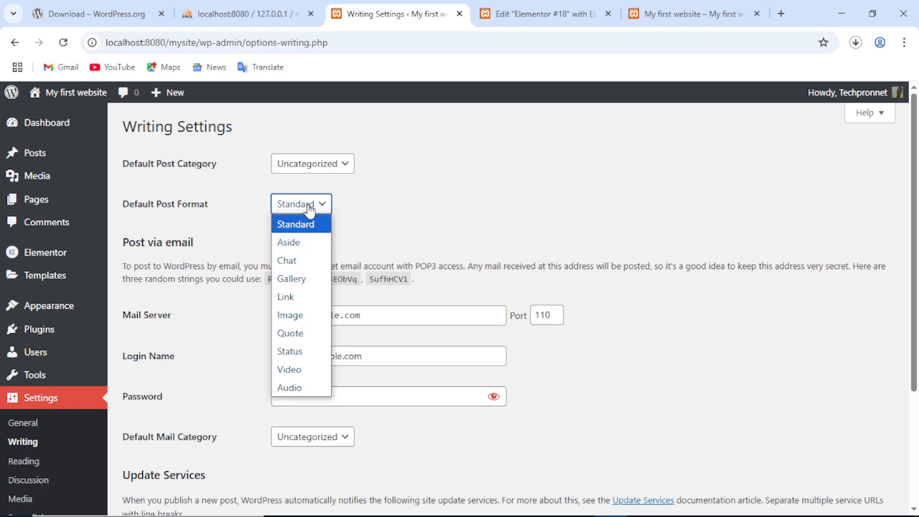
{"action": "left_click", "coordinate": [404, 208]}
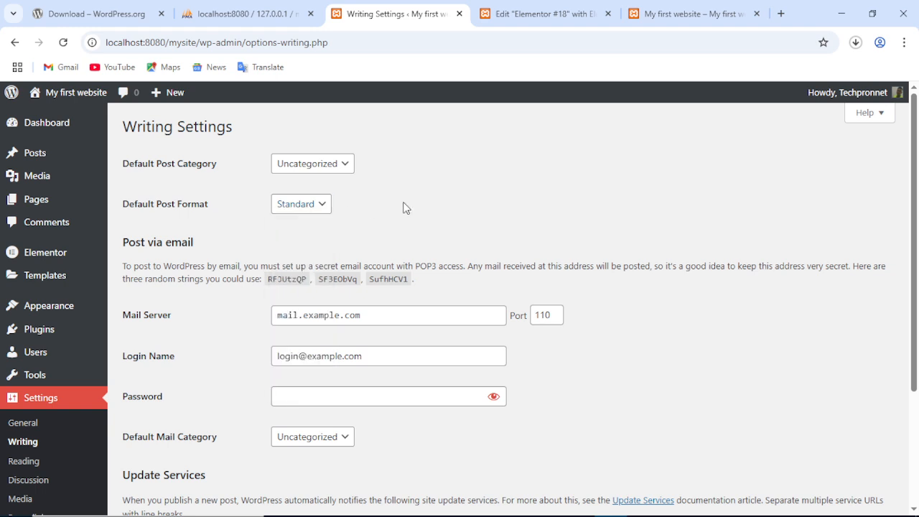
{"action": "scroll", "coordinate": [405, 205], "scroll_direction": "down", "scroll_amount": 1}
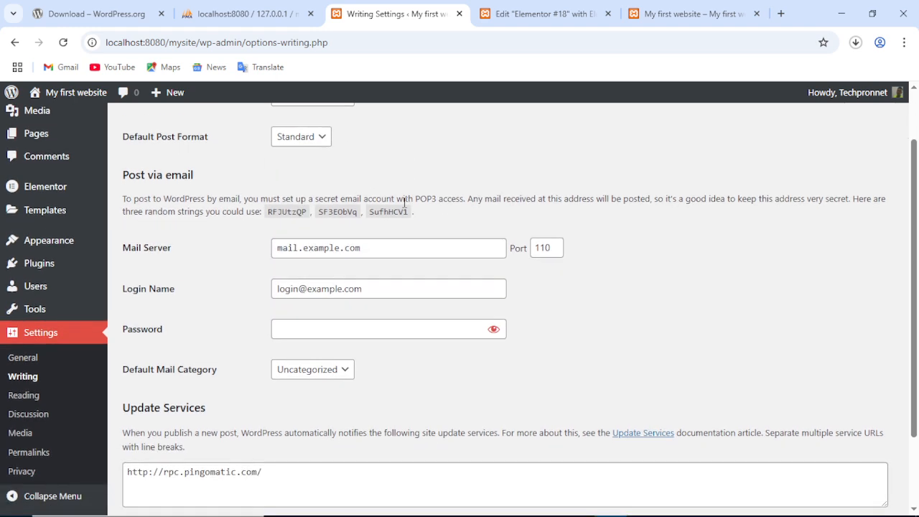
{"action": "scroll", "coordinate": [405, 203], "scroll_direction": "down", "scroll_amount": 2}
{"action": "scroll", "coordinate": [405, 202], "scroll_direction": "up", "scroll_amount": 1}
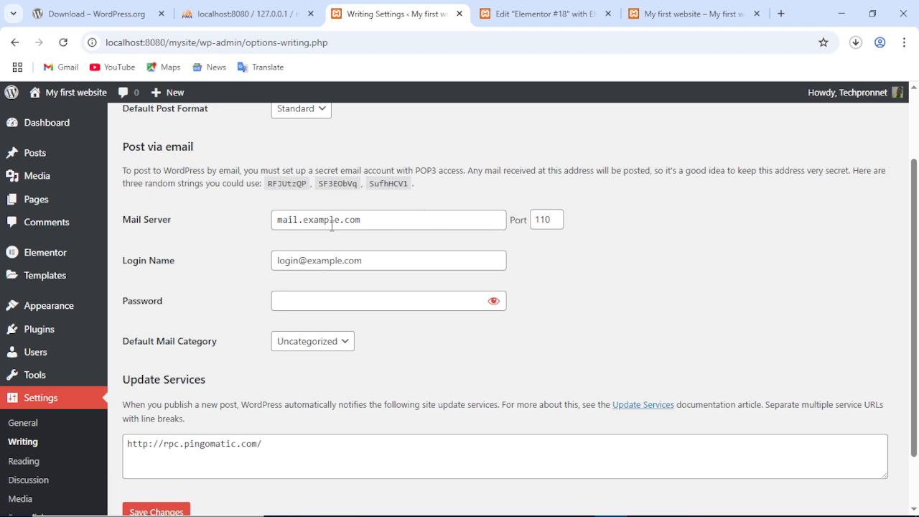
{"action": "scroll", "coordinate": [323, 224], "scroll_direction": "down", "scroll_amount": 1}
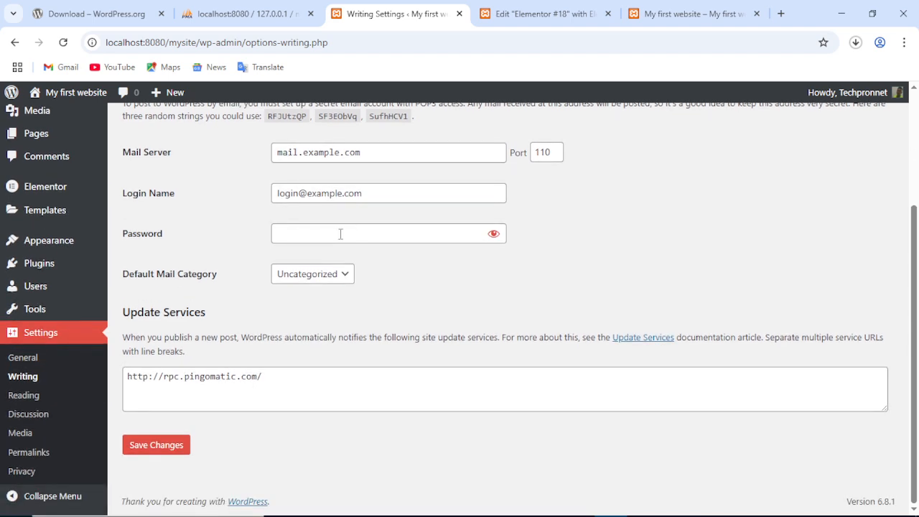
{"action": "scroll", "coordinate": [360, 232], "scroll_direction": "up", "scroll_amount": 3}
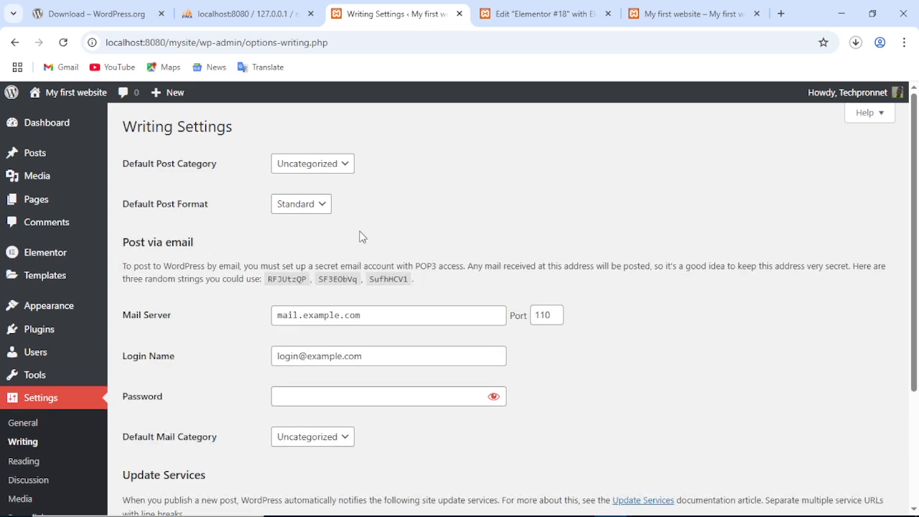
{"action": "scroll", "coordinate": [334, 265], "scroll_direction": "down", "scroll_amount": 3}
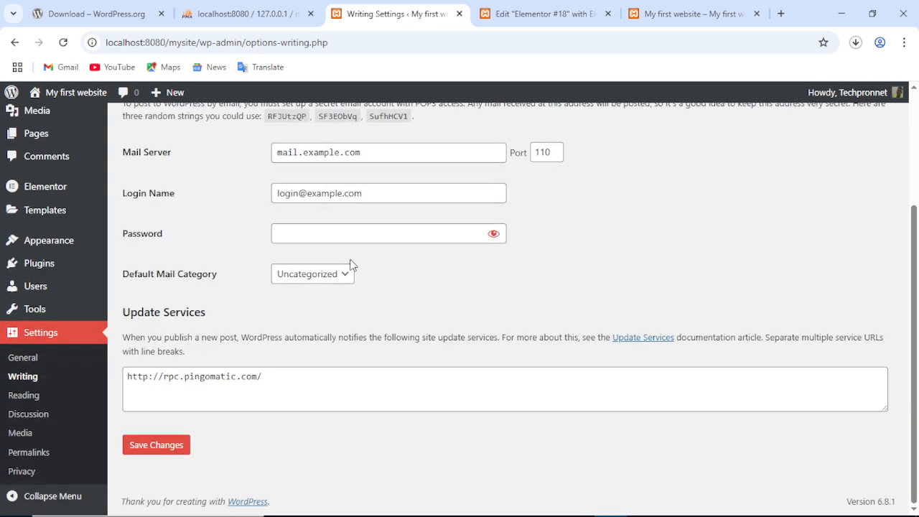
Leave the failed Elementor preview and load the site root at localhost:8080/mysite/ on the front end.
{"action": "left_click", "coordinate": [33, 399]}
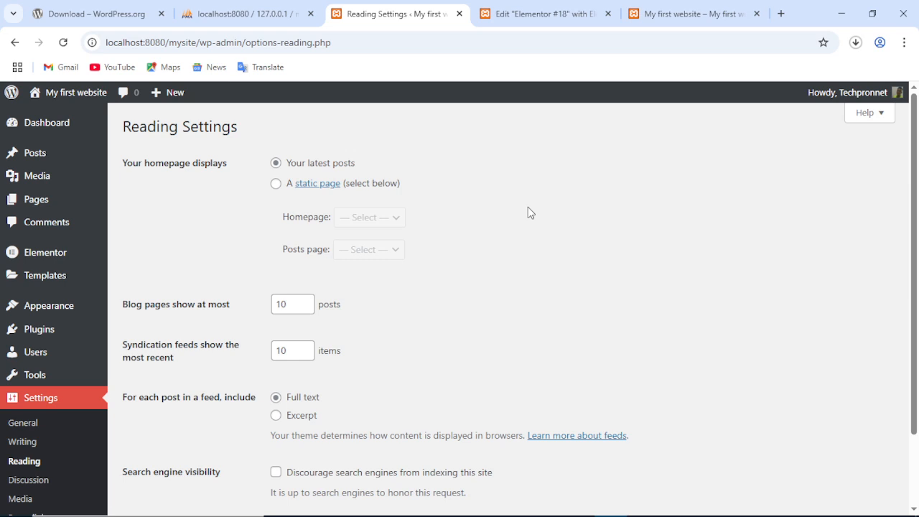
{"action": "left_click", "coordinate": [535, 14]}
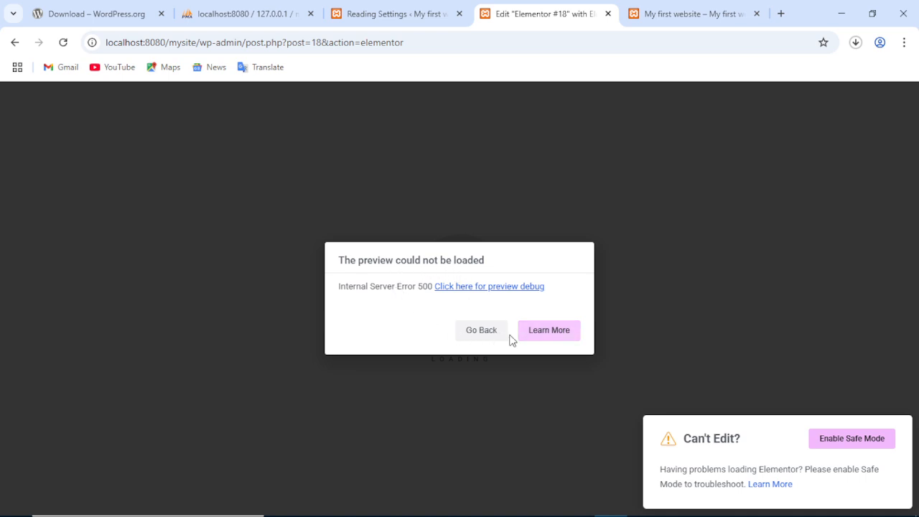
{"action": "left_click", "coordinate": [488, 337]}
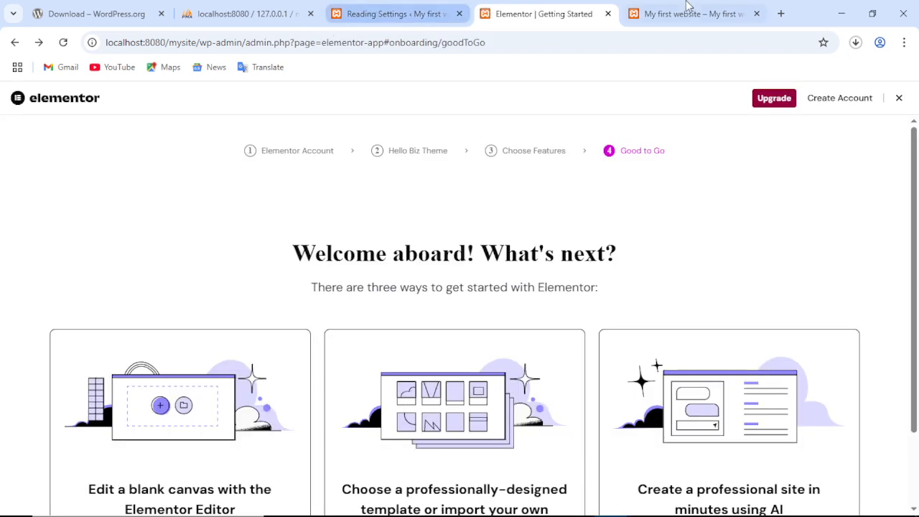
{"action": "left_click", "coordinate": [663, 20]}
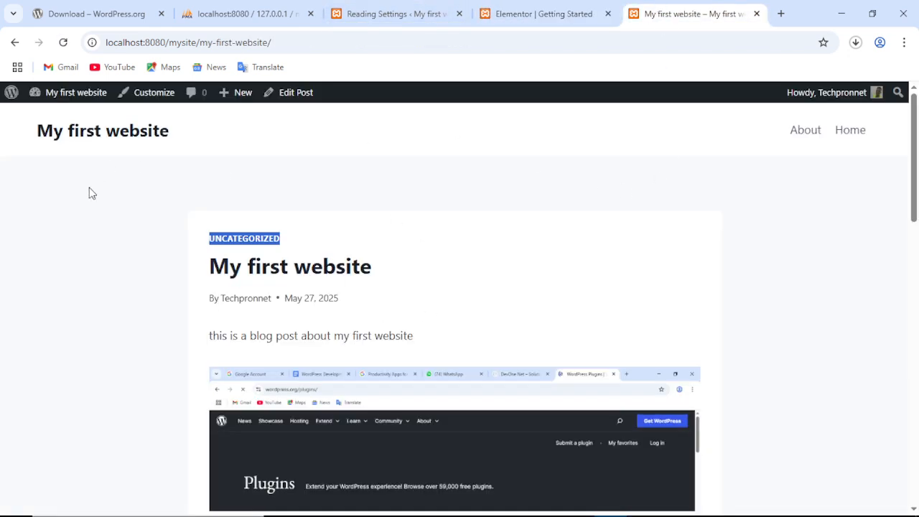
{"action": "left_click", "coordinate": [293, 42]}
{"action": "left_click", "coordinate": [293, 43]}
{"action": "key", "text": "BackSpace"}
{"action": "key", "text": "BackSpace"}
{"action": "key", "text": "BackSpace"}
{"action": "key", "text": "BackSpace"}
{"action": "key", "text": "BackSpace"}
{"action": "key", "text": "BackSpace"}
{"action": "key", "text": "BackSpace"}
{"action": "key", "text": "BackSpace"}
{"action": "key", "text": "BackSpace"}
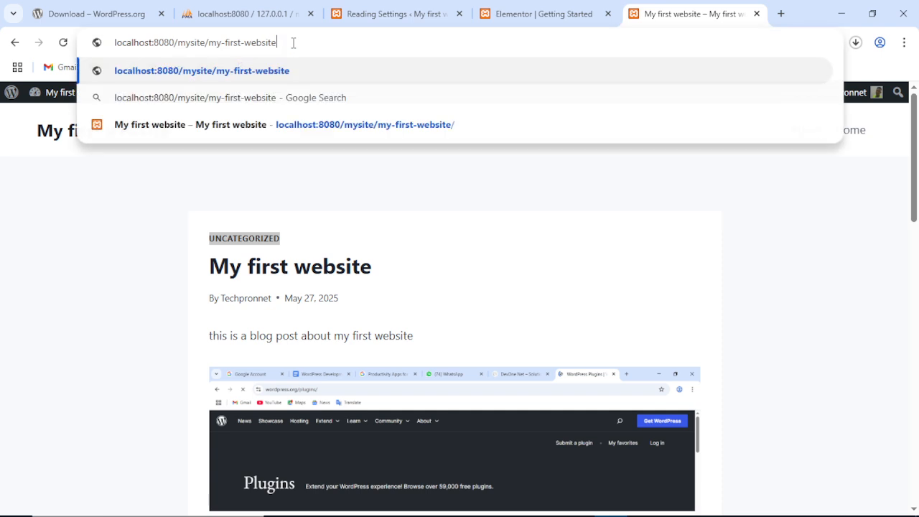
{"action": "key", "text": "BackSpace"}
{"action": "key", "text": "BackSpace"}
{"action": "key", "text": "BackSpace"}
{"action": "key", "text": "BackSpace"}
{"action": "key", "text": "BackSpace"}
{"action": "key", "text": "BackSpace"}
{"action": "key", "text": "BackSpace"}
{"action": "key", "text": "BackSpace"}
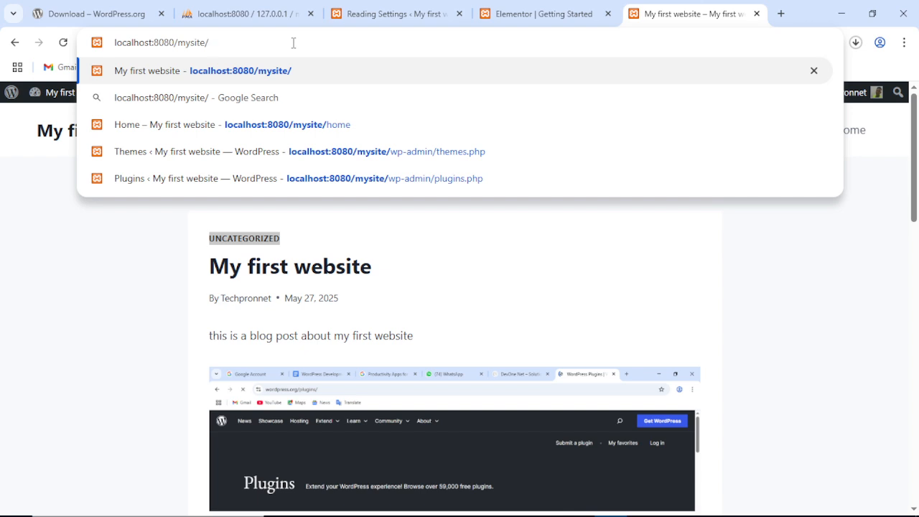
{"action": "key", "text": "Return"}
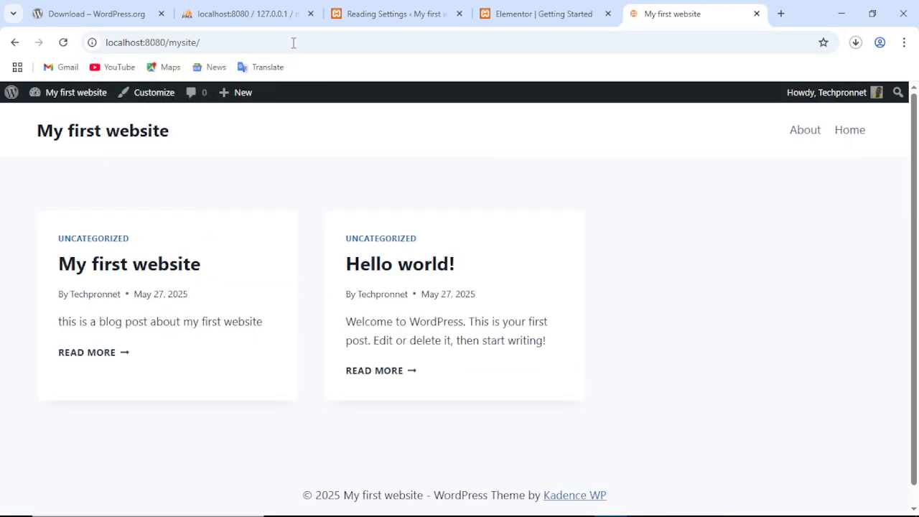
Look over the site's main page and its Home page, then return to Reading Settings.
{"action": "scroll", "coordinate": [560, 233], "scroll_direction": "down", "scroll_amount": 1}
{"action": "scroll", "coordinate": [610, 224], "scroll_direction": "up", "scroll_amount": 1}
{"action": "scroll", "coordinate": [632, 214], "scroll_direction": "down", "scroll_amount": 1}
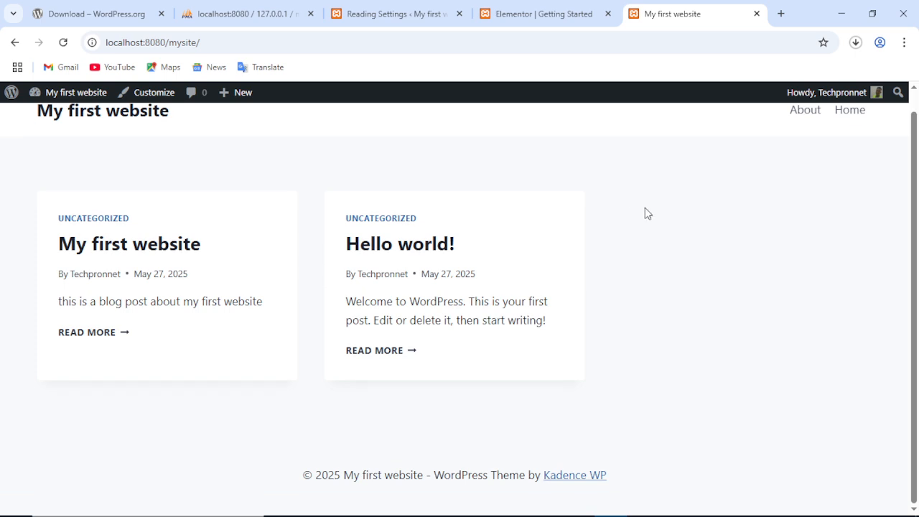
{"action": "scroll", "coordinate": [655, 234], "scroll_direction": "up", "scroll_amount": 1}
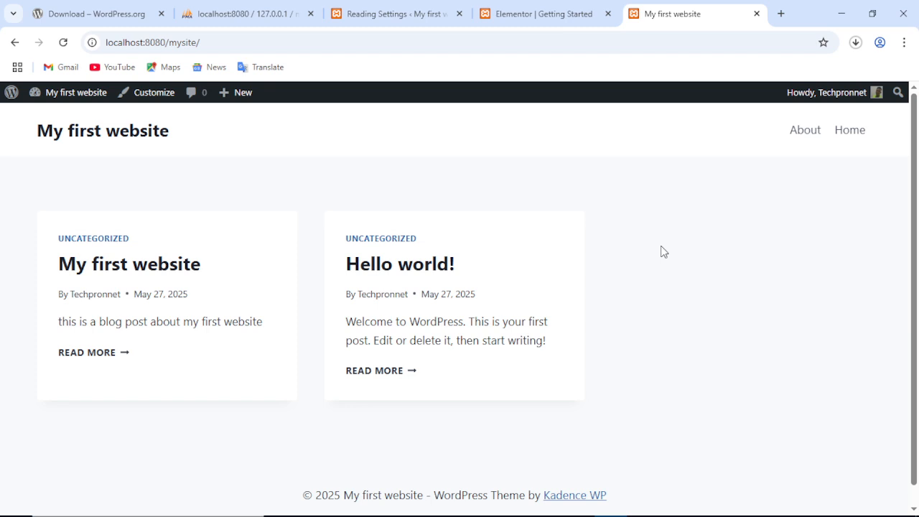
{"action": "left_click", "coordinate": [852, 139]}
{"action": "scroll", "coordinate": [480, 340], "scroll_direction": "down", "scroll_amount": 1}
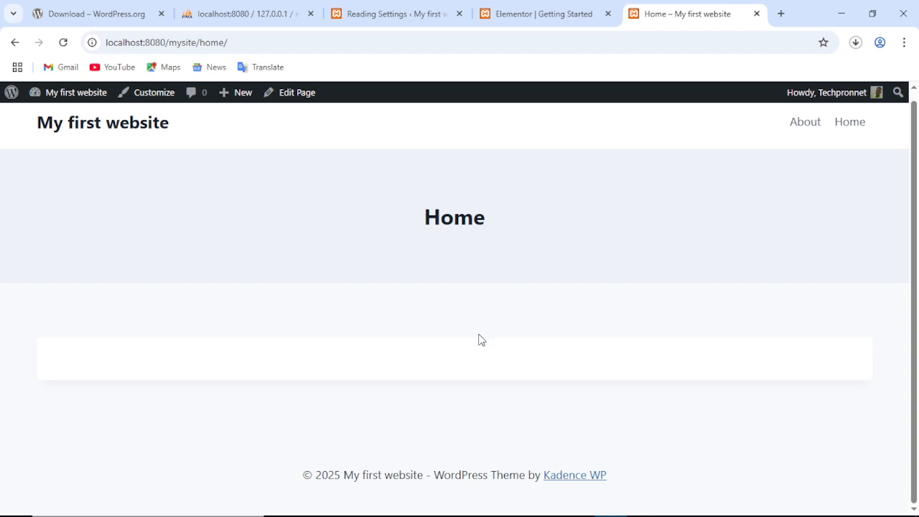
{"action": "scroll", "coordinate": [490, 340], "scroll_direction": "up", "scroll_amount": 1}
{"action": "scroll", "coordinate": [503, 336], "scroll_direction": "down", "scroll_amount": 1}
{"action": "scroll", "coordinate": [503, 336], "scroll_direction": "up", "scroll_amount": 1}
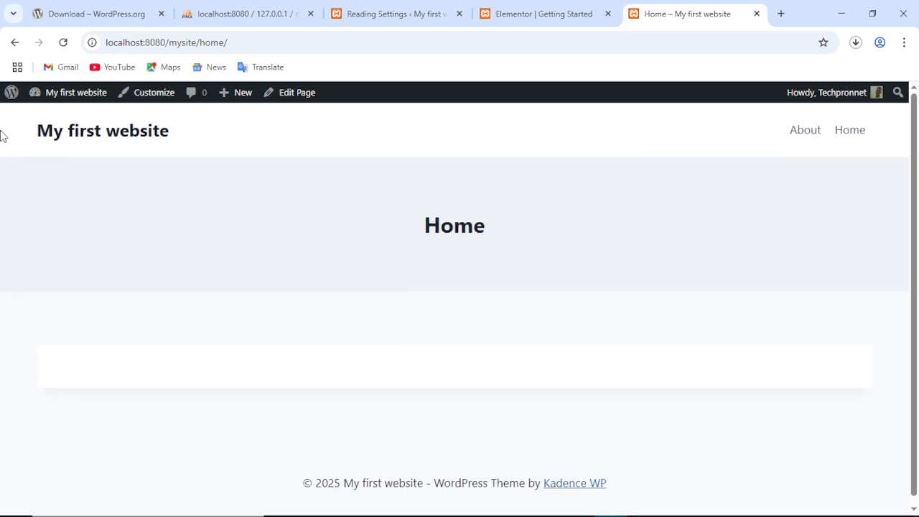
{"action": "left_click", "coordinate": [56, 133]}
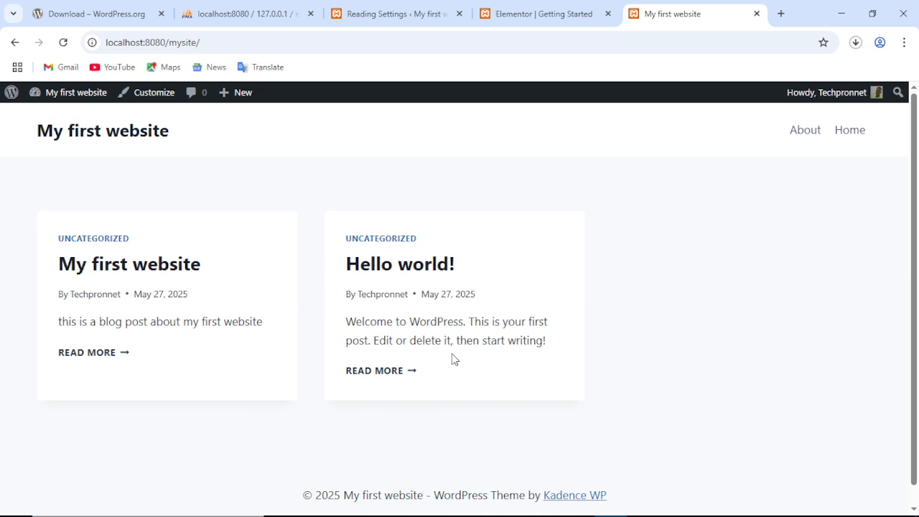
{"action": "left_click", "coordinate": [385, 14]}
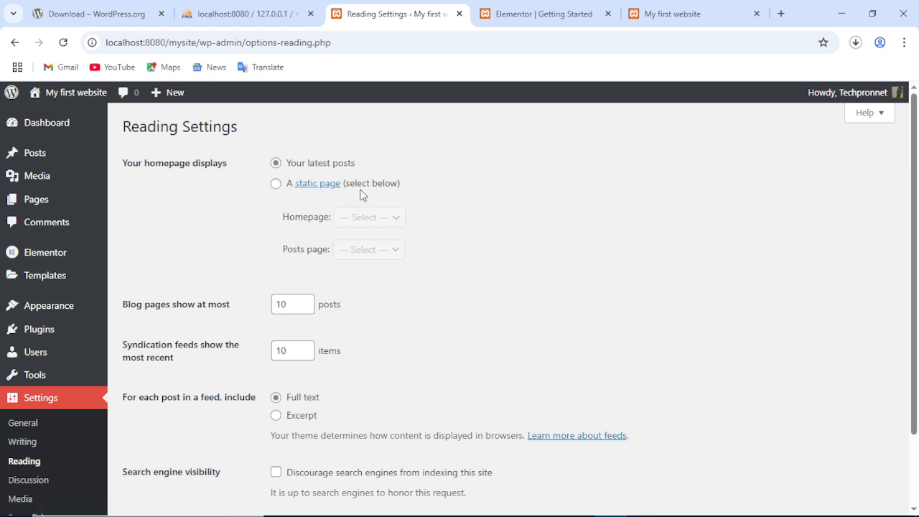
Set 'Your homepage displays' to a static page, choose Home, and save the changes.
{"action": "left_click", "coordinate": [276, 184]}
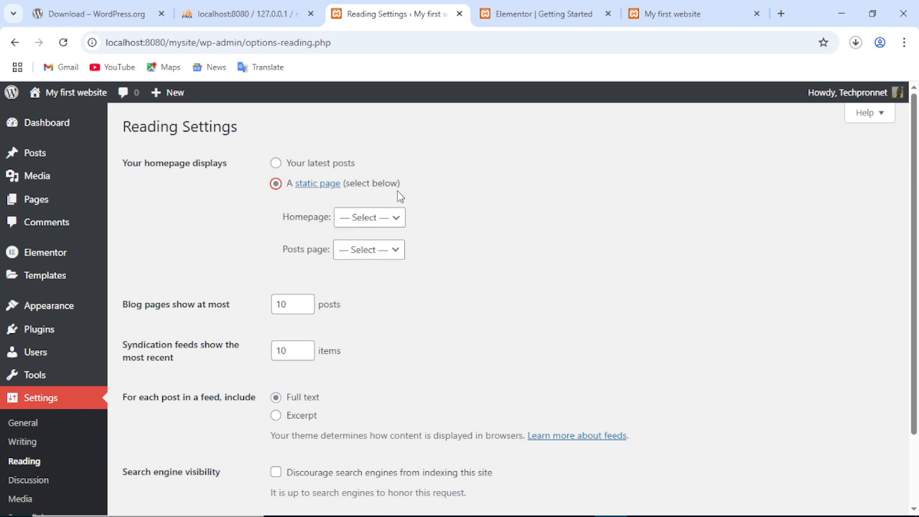
{"action": "left_click", "coordinate": [352, 219]}
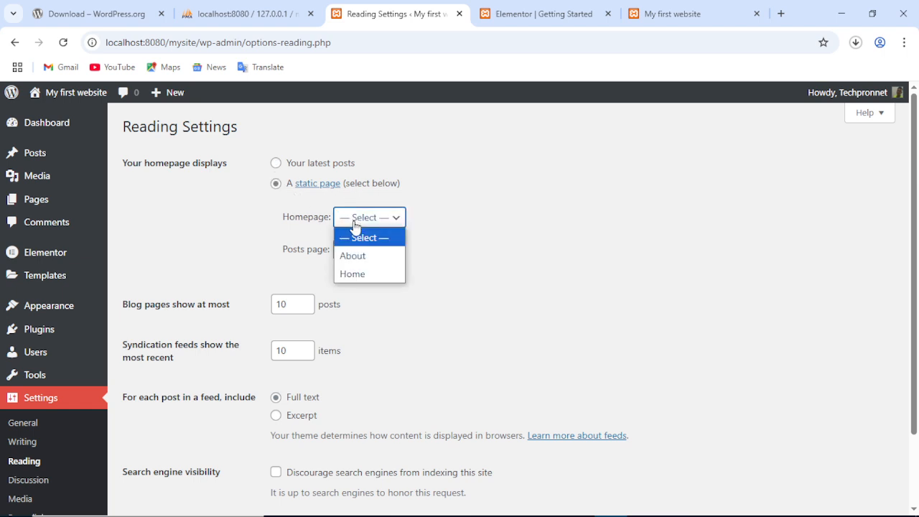
{"action": "left_click", "coordinate": [350, 275]}
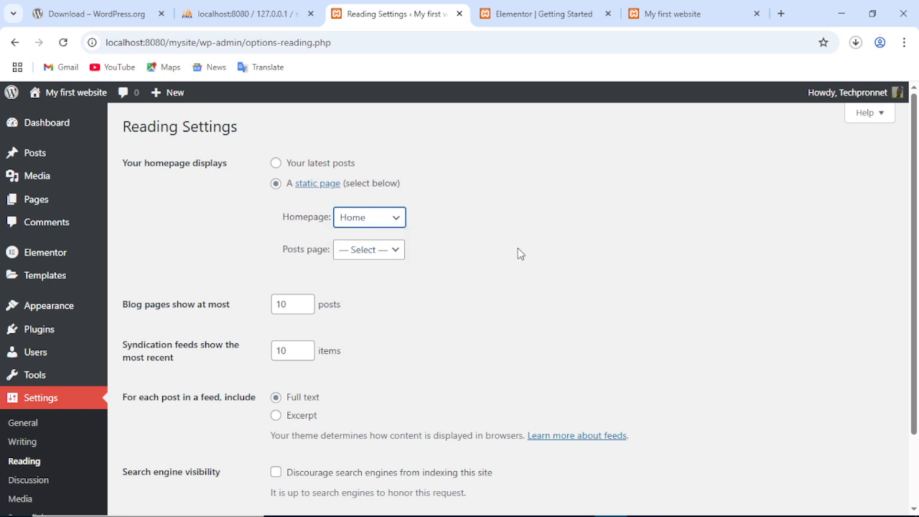
{"action": "scroll", "coordinate": [423, 259], "scroll_direction": "down", "scroll_amount": 3}
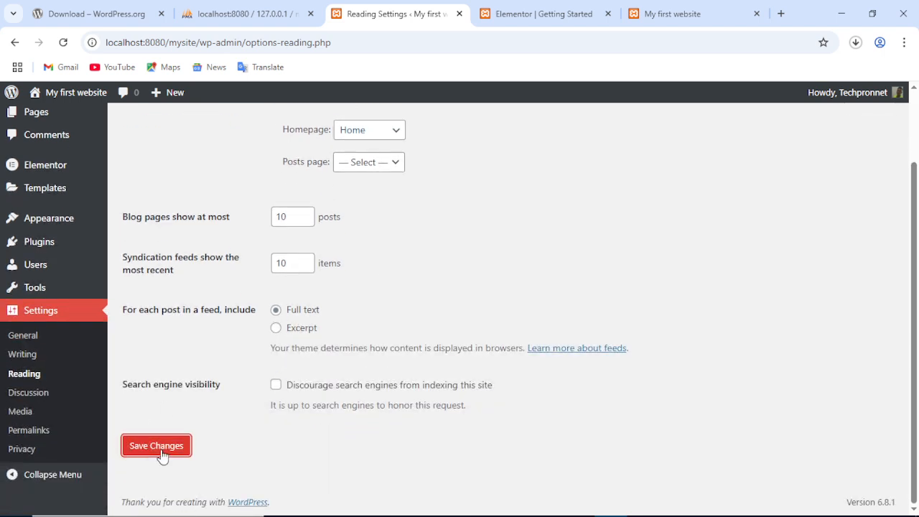
{"action": "left_click", "coordinate": [163, 455]}
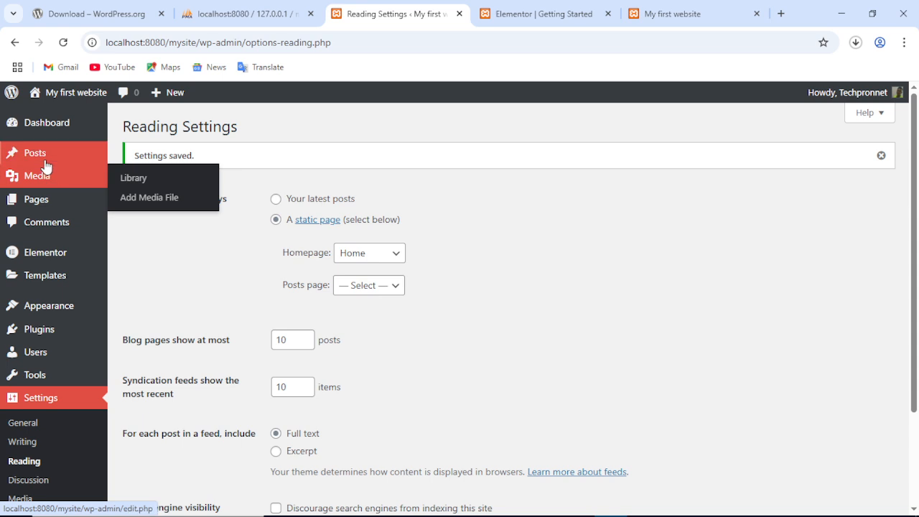
Create and publish a new page titled 'Blog'.
{"action": "mouse_move", "coordinate": [41, 199]}
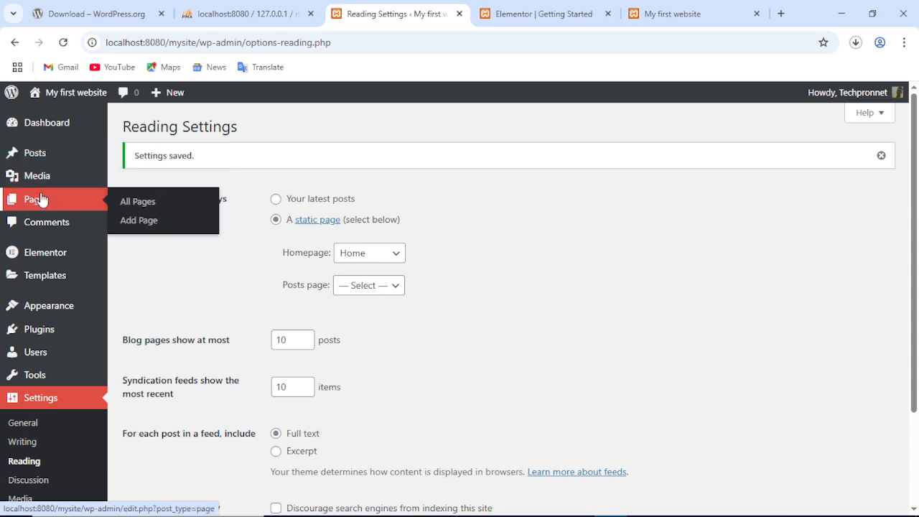
{"action": "left_click", "coordinate": [140, 225]}
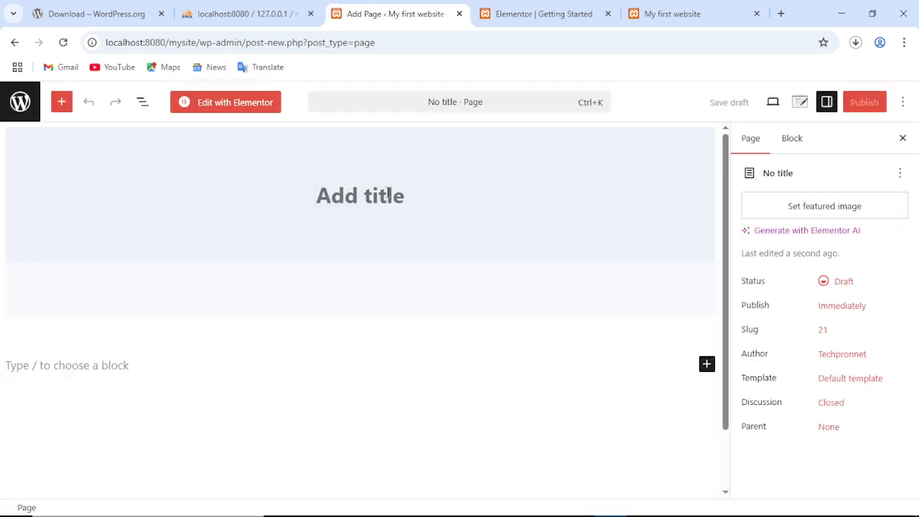
{"action": "type", "text": "Blog"}
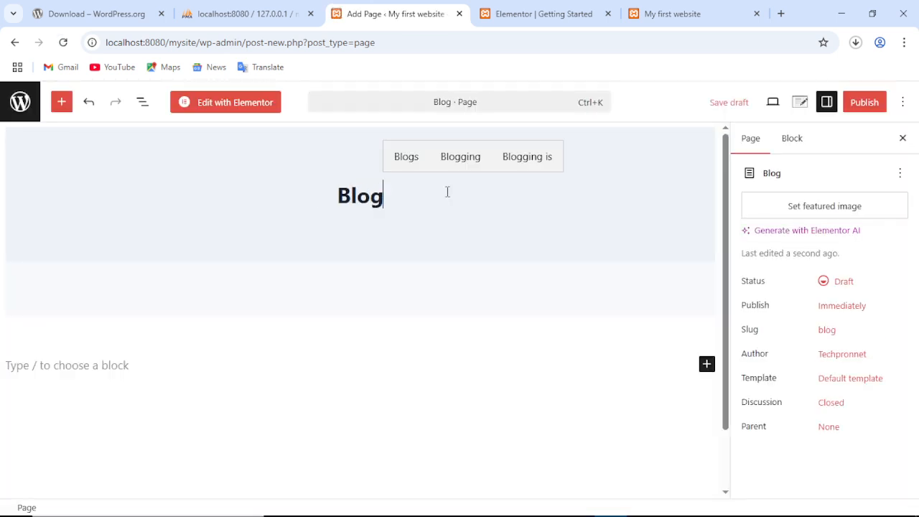
{"action": "left_click", "coordinate": [872, 104]}
{"action": "left_click", "coordinate": [869, 102]}
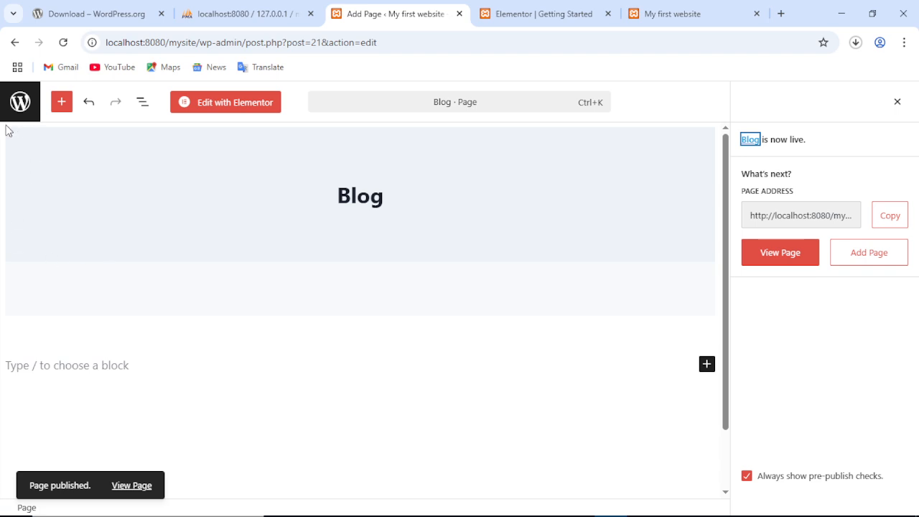
{"action": "left_click", "coordinate": [16, 100]}
Set Blog as the posts page in Reading Settings and save the changes.
{"action": "scroll", "coordinate": [26, 446], "scroll_direction": "down", "scroll_amount": 2}
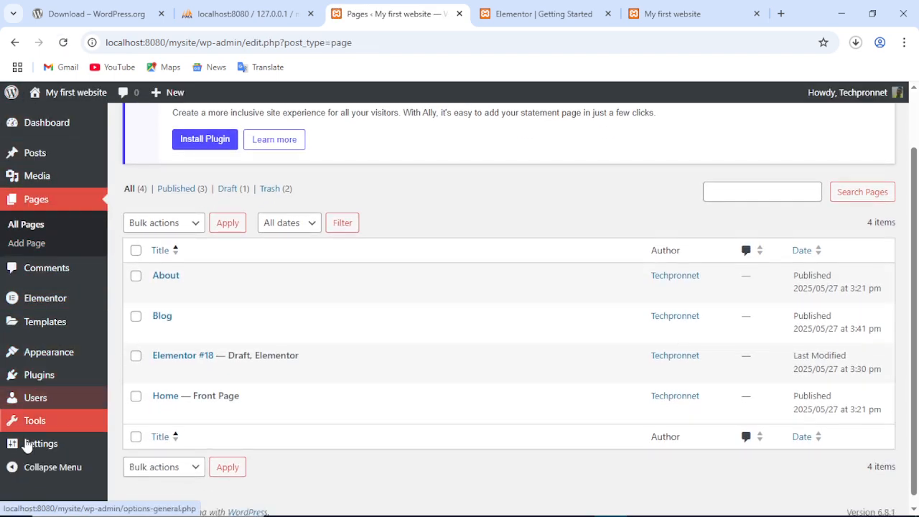
{"action": "mouse_move", "coordinate": [82, 441]}
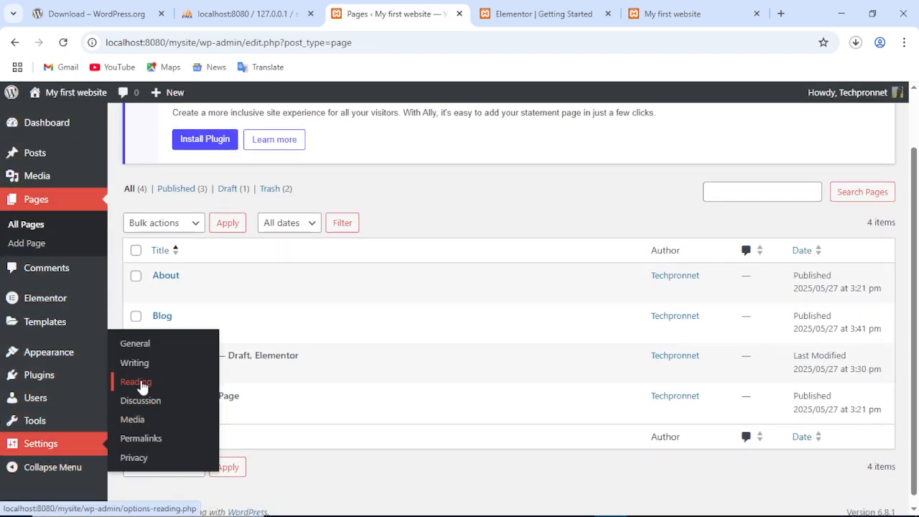
{"action": "left_click", "coordinate": [141, 386]}
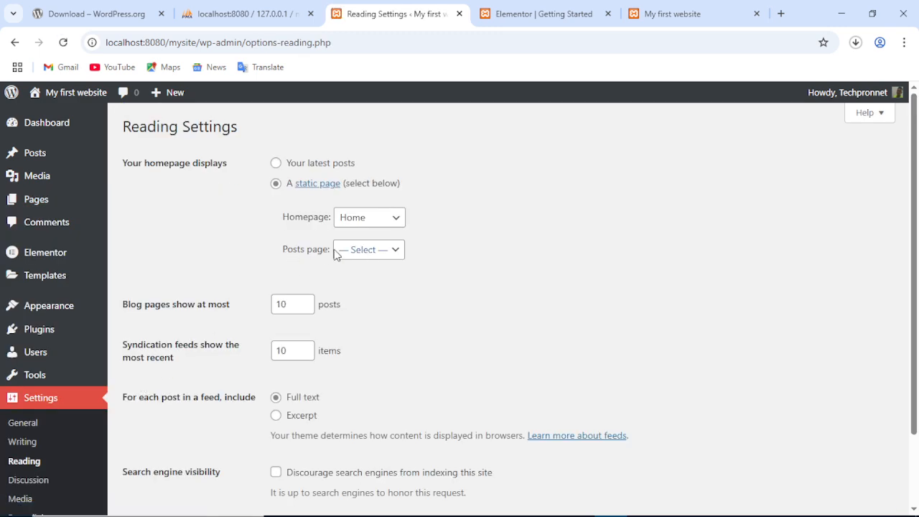
{"action": "left_click", "coordinate": [362, 250]}
{"action": "left_click", "coordinate": [352, 307]}
{"action": "scroll", "coordinate": [522, 288], "scroll_direction": "down", "scroll_amount": 2}
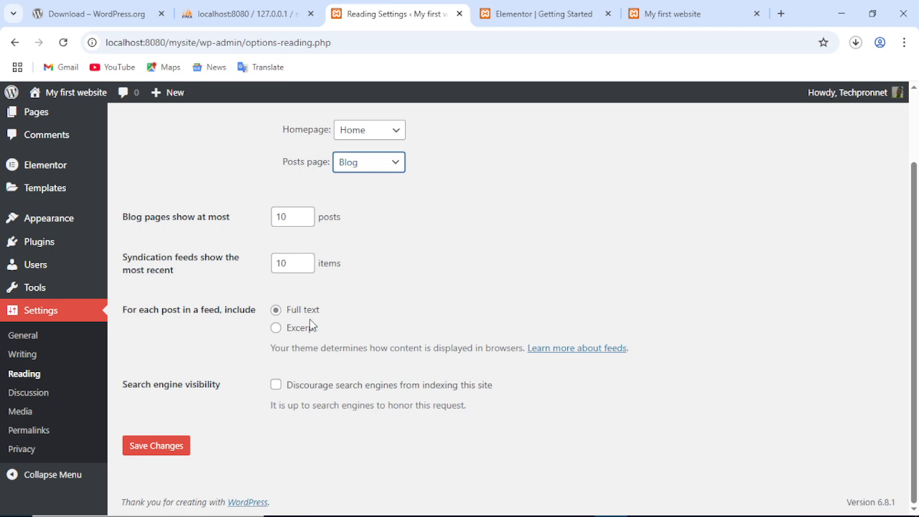
{"action": "left_click", "coordinate": [140, 450]}
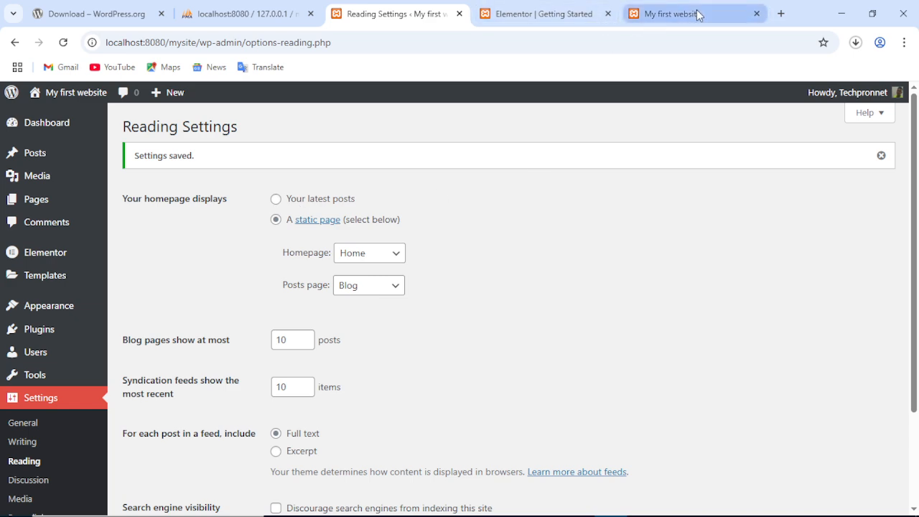
{"action": "left_click", "coordinate": [640, 14]}
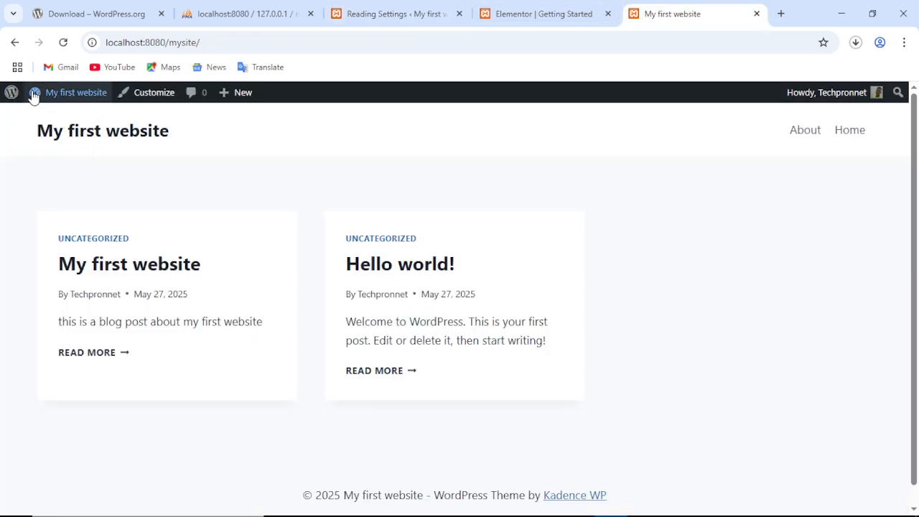
{"action": "left_click", "coordinate": [154, 129]}
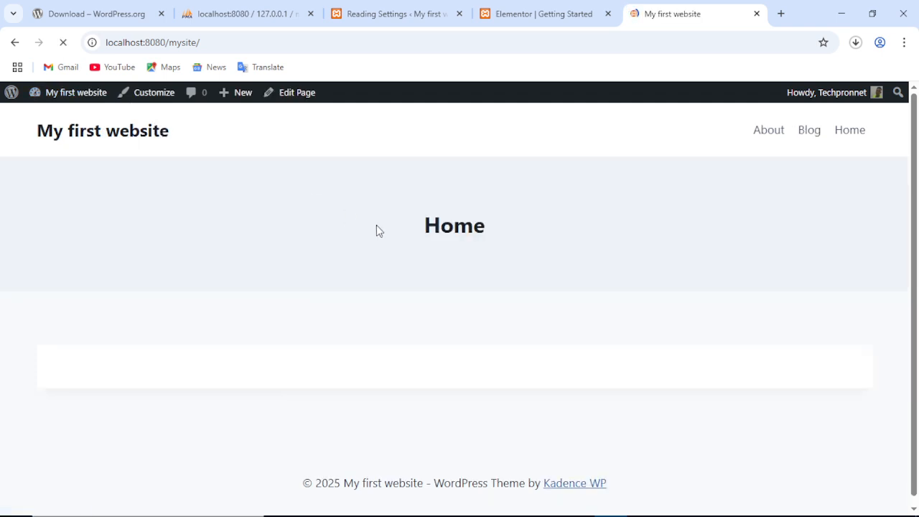
{"action": "left_click", "coordinate": [756, 14]}
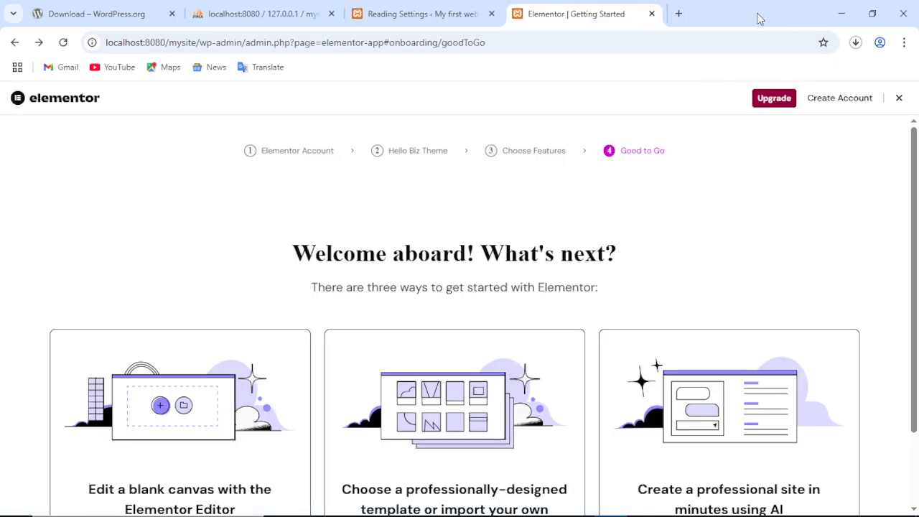
{"action": "left_click", "coordinate": [676, 13]}
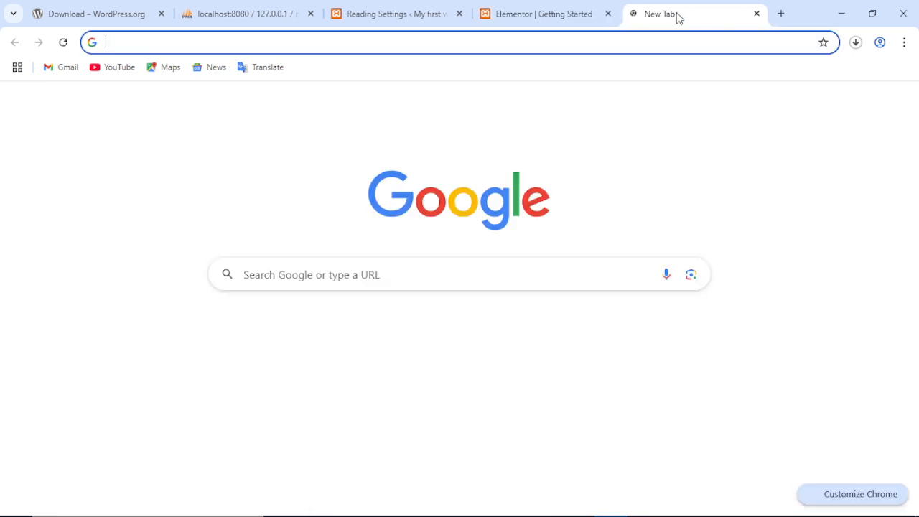
{"action": "type", "text": "lo"}
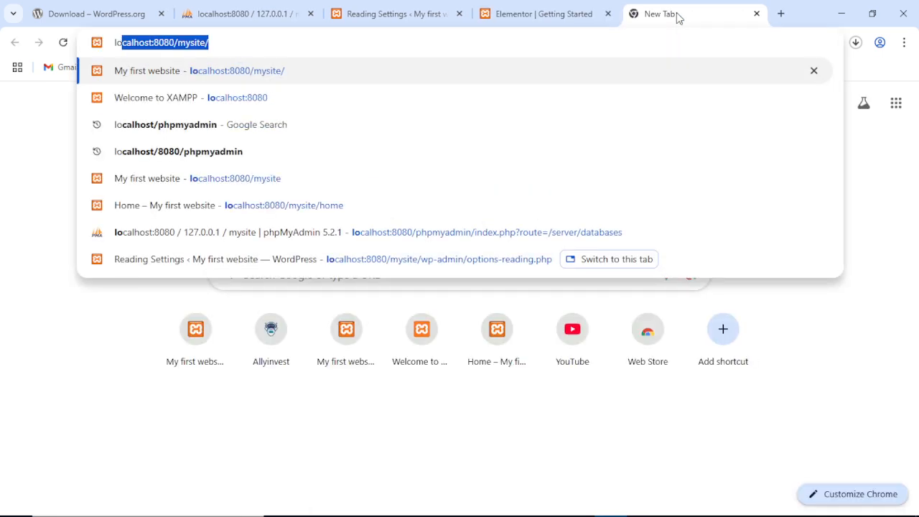
{"action": "key", "text": "Right"}
{"action": "key", "text": "Return"}
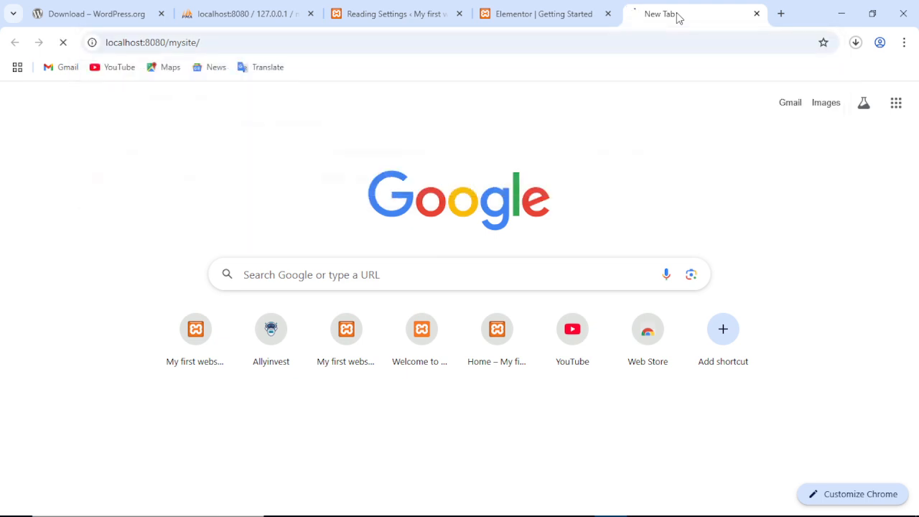
{"action": "scroll", "coordinate": [643, 215], "scroll_direction": "down", "scroll_amount": 2}
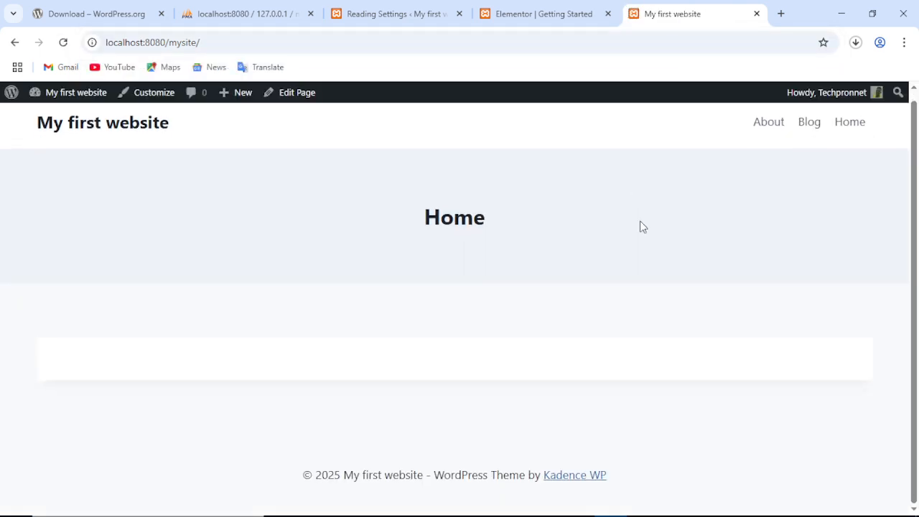
{"action": "scroll", "coordinate": [632, 227], "scroll_direction": "up", "scroll_amount": 2}
{"action": "scroll", "coordinate": [621, 229], "scroll_direction": "down", "scroll_amount": 1}
{"action": "scroll", "coordinate": [613, 287], "scroll_direction": "up", "scroll_amount": 1}
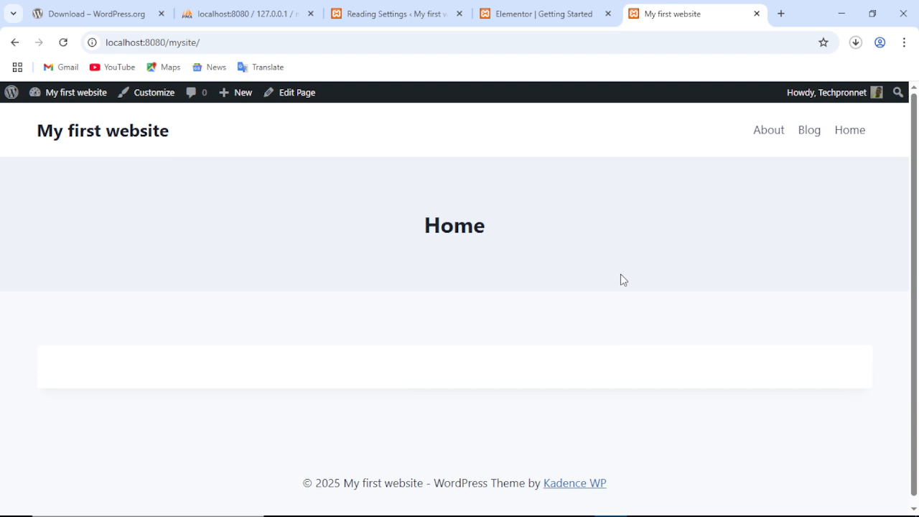
{"action": "left_click", "coordinate": [816, 134]}
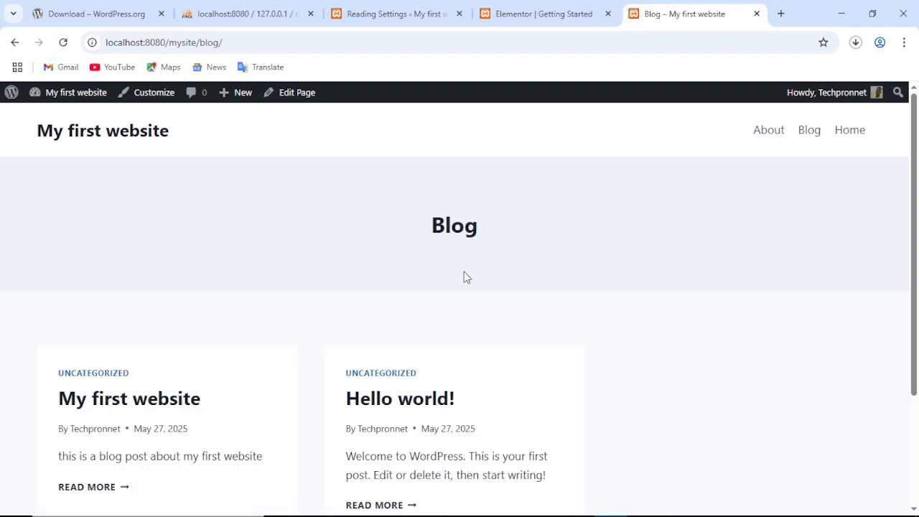
{"action": "scroll", "coordinate": [470, 283], "scroll_direction": "down", "scroll_amount": 2}
{"action": "scroll", "coordinate": [477, 296], "scroll_direction": "up", "scroll_amount": 2}
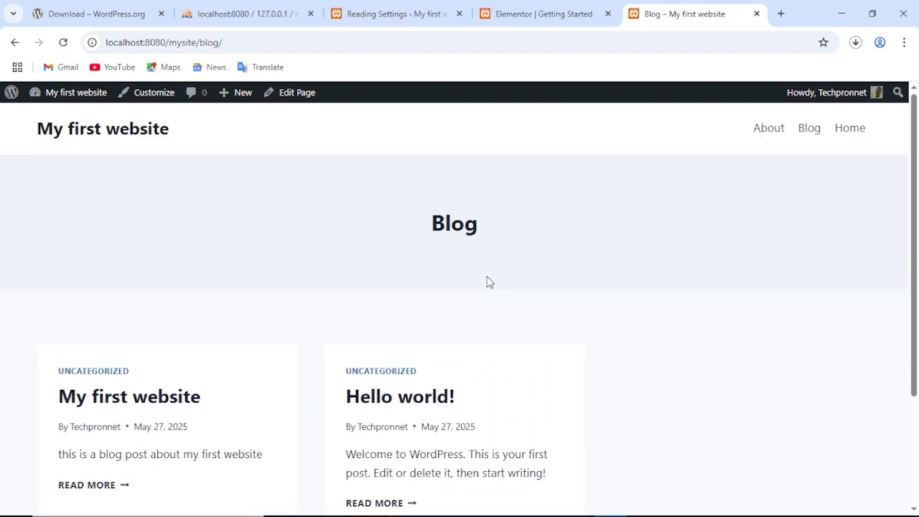
{"action": "scroll", "coordinate": [486, 281], "scroll_direction": "down", "scroll_amount": 2}
{"action": "scroll", "coordinate": [487, 283], "scroll_direction": "up", "scroll_amount": 1}
{"action": "scroll", "coordinate": [486, 283], "scroll_direction": "up", "scroll_amount": 2}
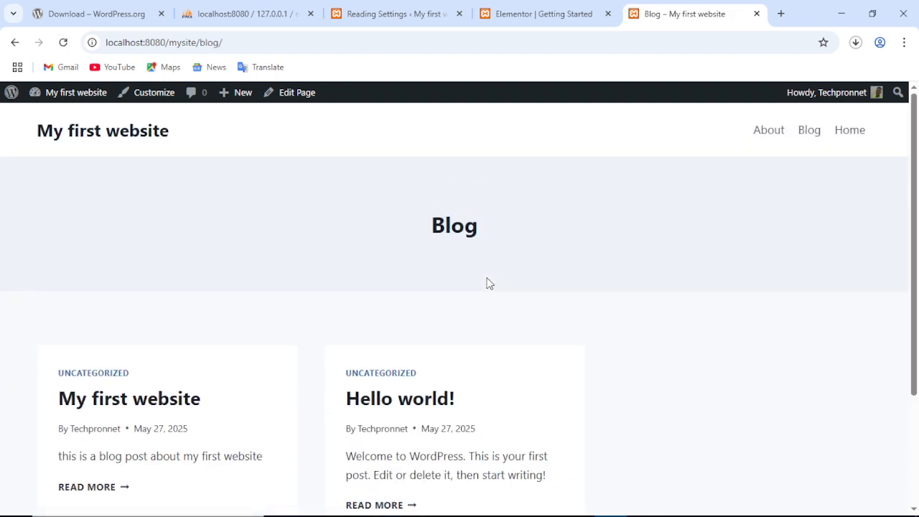
{"action": "left_click", "coordinate": [853, 134]}
{"action": "scroll", "coordinate": [493, 231], "scroll_direction": "down", "scroll_amount": 1}
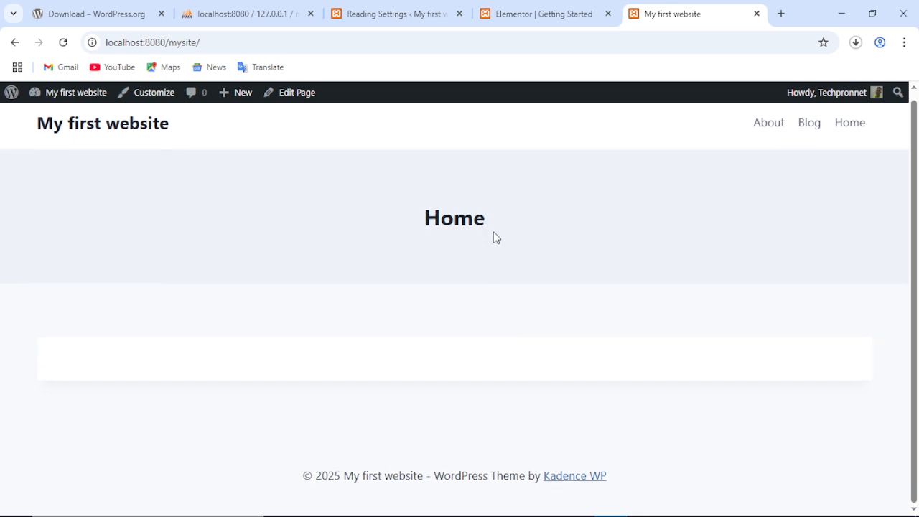
{"action": "scroll", "coordinate": [493, 232], "scroll_direction": "up", "scroll_amount": 1}
{"action": "scroll", "coordinate": [474, 247], "scroll_direction": "down", "scroll_amount": 1}
{"action": "scroll", "coordinate": [486, 265], "scroll_direction": "up", "scroll_amount": 1}
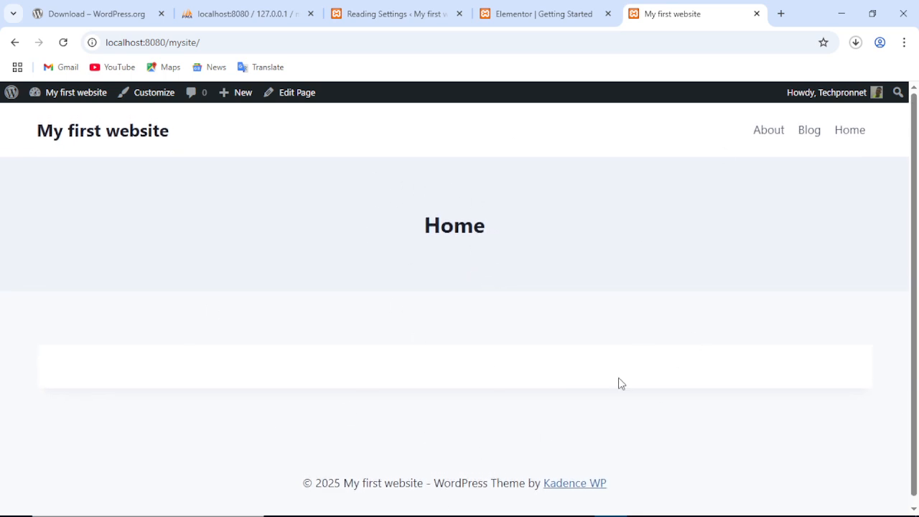
{"action": "scroll", "coordinate": [593, 313], "scroll_direction": "down", "scroll_amount": 1}
{"action": "scroll", "coordinate": [605, 316], "scroll_direction": "up", "scroll_amount": 1}
{"action": "left_click", "coordinate": [364, 18]}
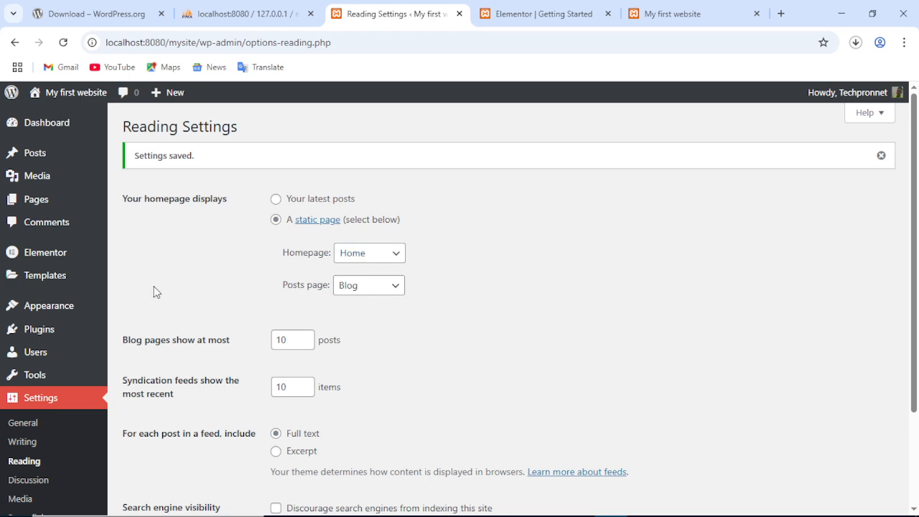
{"action": "mouse_move", "coordinate": [150, 326]}
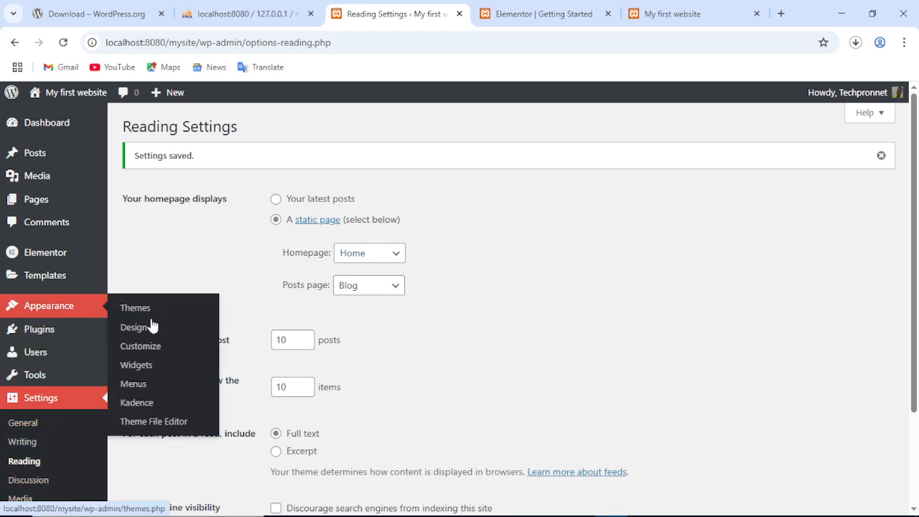
{"action": "left_click", "coordinate": [675, 507]}
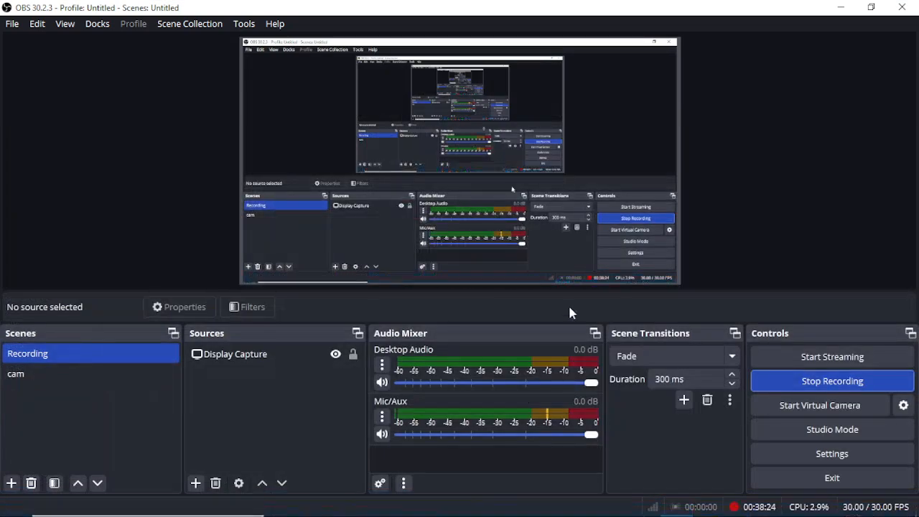